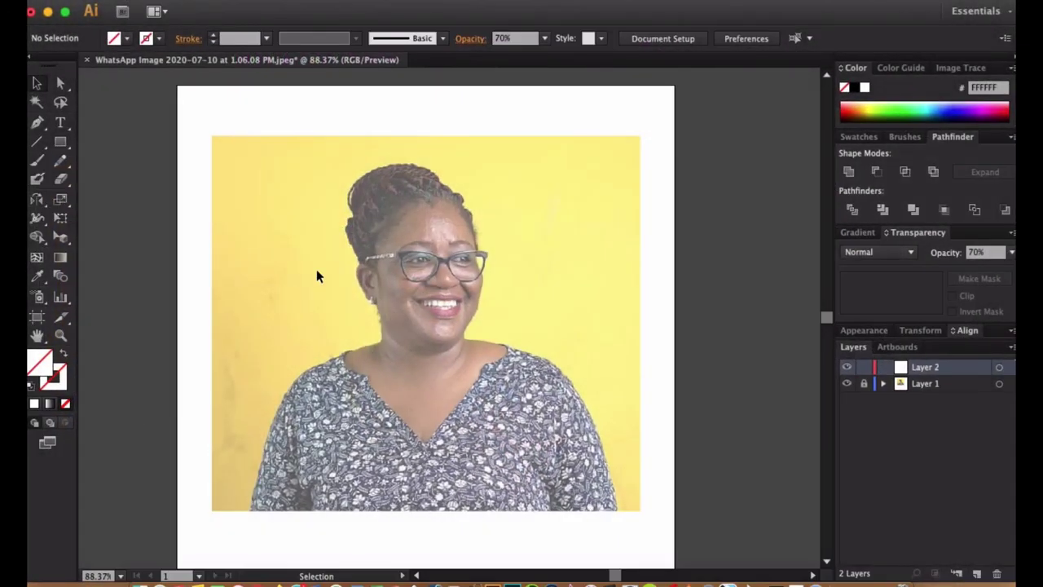
Draw a flat ellipse across the top of the canvas and sharpen its tips.
key("z")
left_click(317, 274)
left_click(60, 142)
key("l")
left_click_drag(156, 105, 660, 104)
key("z")
left_click(179, 120)
left_click_drag(317, 291, 362, 322)
key("a")
left_click(239, 261)
mouse_move(505, 269)
left_mouse_down()
mouse_move(622, 319)
mouse_move(587, 270)
mouse_move(398, 252)
left_mouse_up()
key("z")
Turn the pointed ellipse into a new Art Brush and test it with two strokes.
left_click(904, 136)
left_click(977, 219)
key("Return")
left_click_drag(233, 174, 280, 302)
left_click_drag(162, 209, 245, 280)
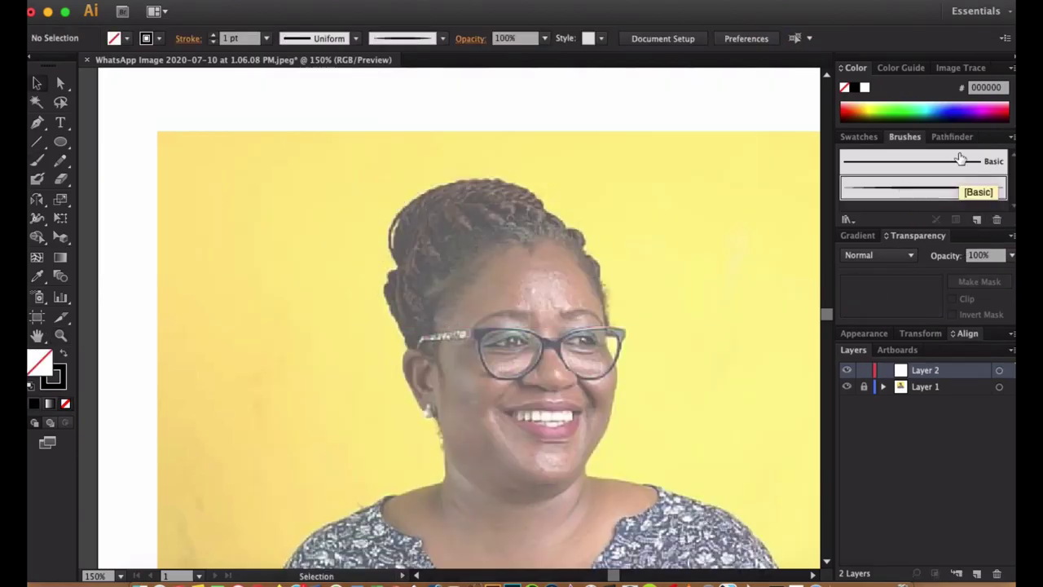
Save the brushes as a brush library named 'Brush library'.
left_click(1011, 136)
left_click(888, 414)
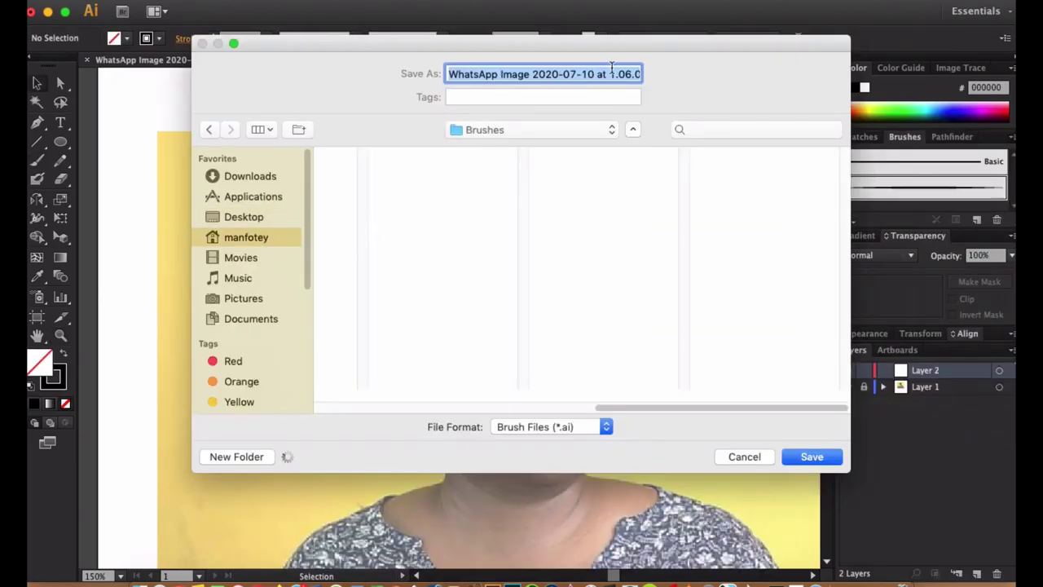
type("Brush")
left_click(558, 214)
left_click(555, 213)
type("library")
key("Return")
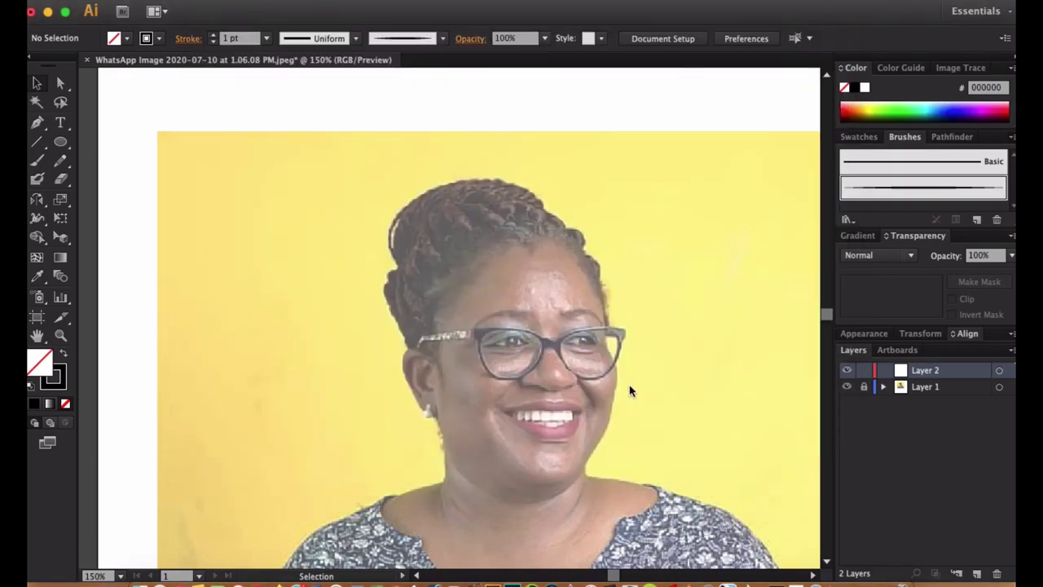
scroll(587, 440, "up", 5)
left_click_drag(453, 287, 485, 298)
left_click(265, 39)
At 0.5 pt stroke weight, paint a brush stroke from the nostril down the cheek.
left_click(281, 71)
mouse_move(383, 267)
left_mouse_down()
mouse_move(304, 363)
mouse_move(476, 472)
left_mouse_up()
key("a")
left_click(233, 188)
key("super+0")
scroll(420, 374, "up", 3)
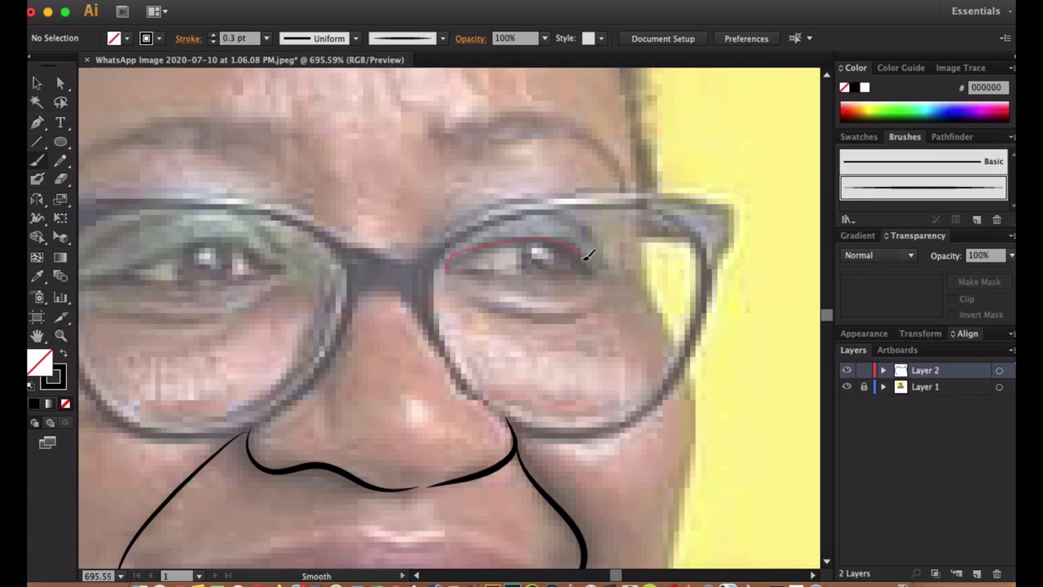
Paint the right eye's upper-lid stroke and reshape its lower curve with Direct Selection.
left_click_drag(589, 254, 603, 271)
key("a")
scroll(529, 253, "up", 4)
mouse_move(442, 361)
left_mouse_down()
mouse_move(315, 333)
mouse_move(239, 352)
mouse_move(688, 371)
left_mouse_up()
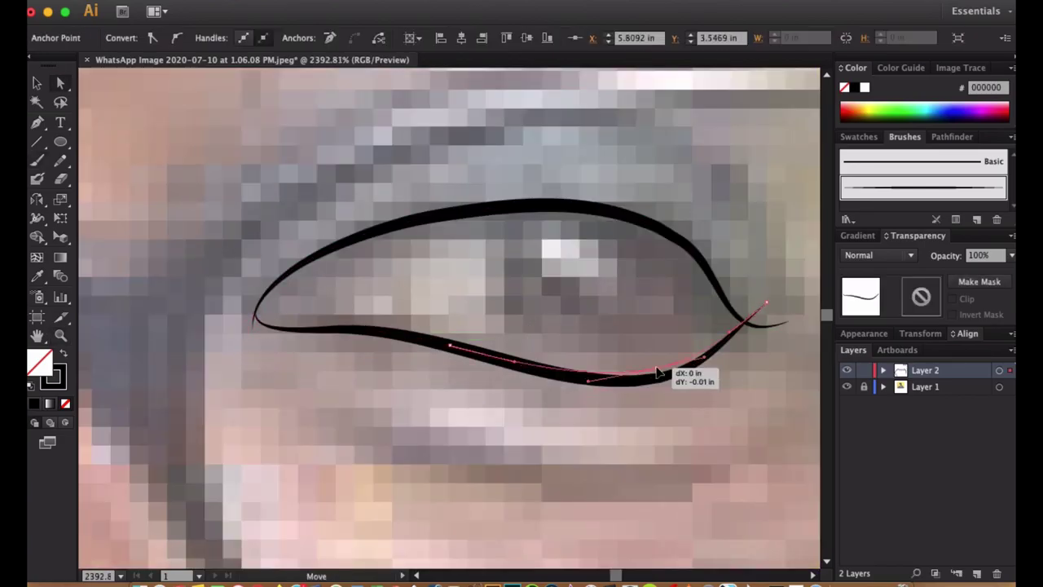
left_click(746, 290)
scroll(727, 280, "down", 4)
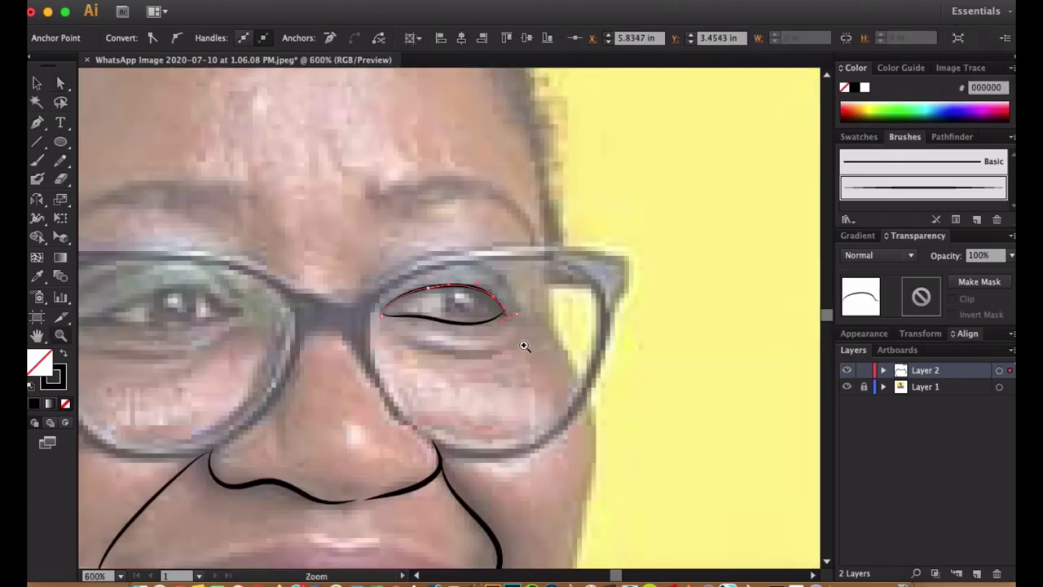
Paint a brush stroke beneath the eye.
key("b")
left_click_drag(400, 322, 517, 324)
left_click_drag(456, 285, 562, 363)
scroll(562, 362, "left", 5)
scroll(562, 363, "down", 3)
Paint the left eye's upper-lid stroke and adjust its tip and lower-lid anchors.
left_click_drag(500, 277, 449, 244)
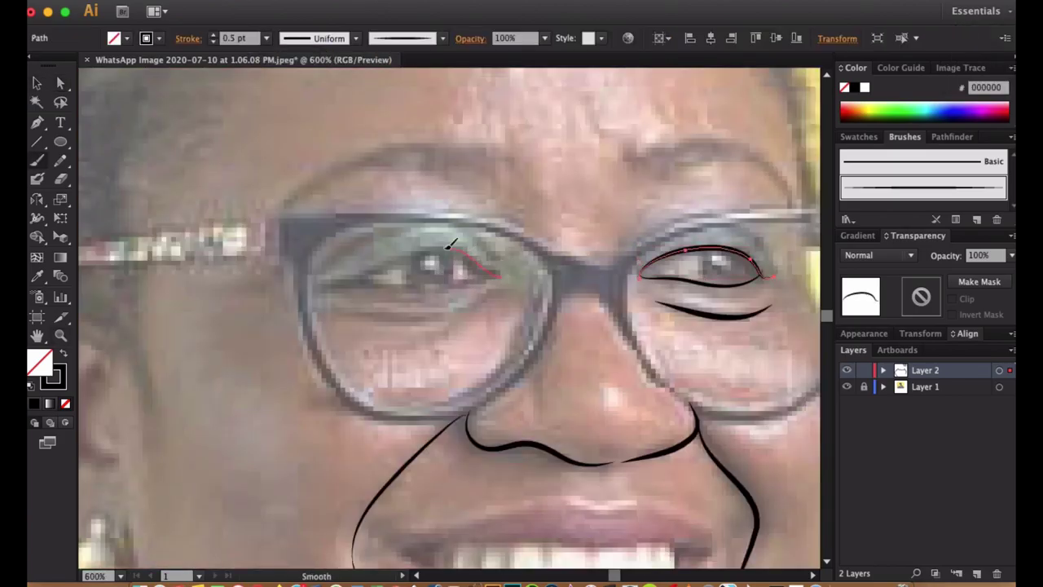
key("a")
scroll(411, 304, "up", 5)
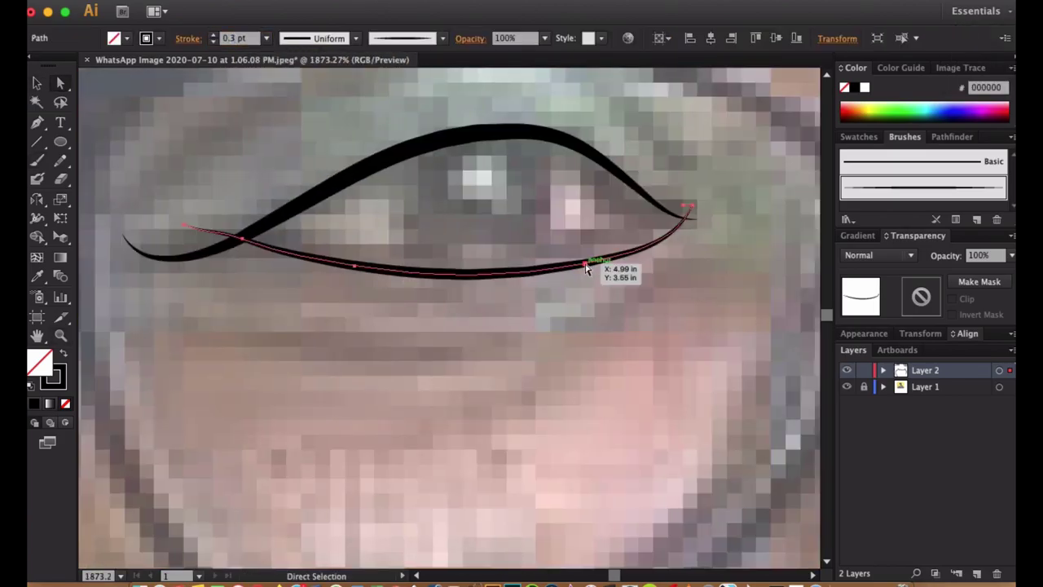
left_click(679, 210)
scroll(684, 214, "up", 5)
scroll(542, 366, "down", 4)
left_click_drag(535, 161, 575, 175)
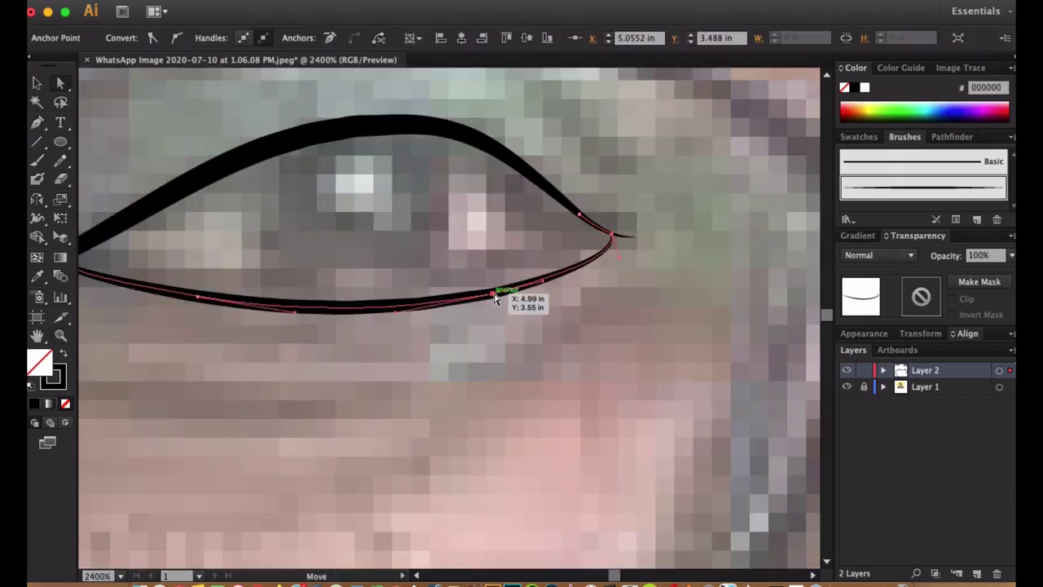
left_click_drag(501, 295, 400, 302)
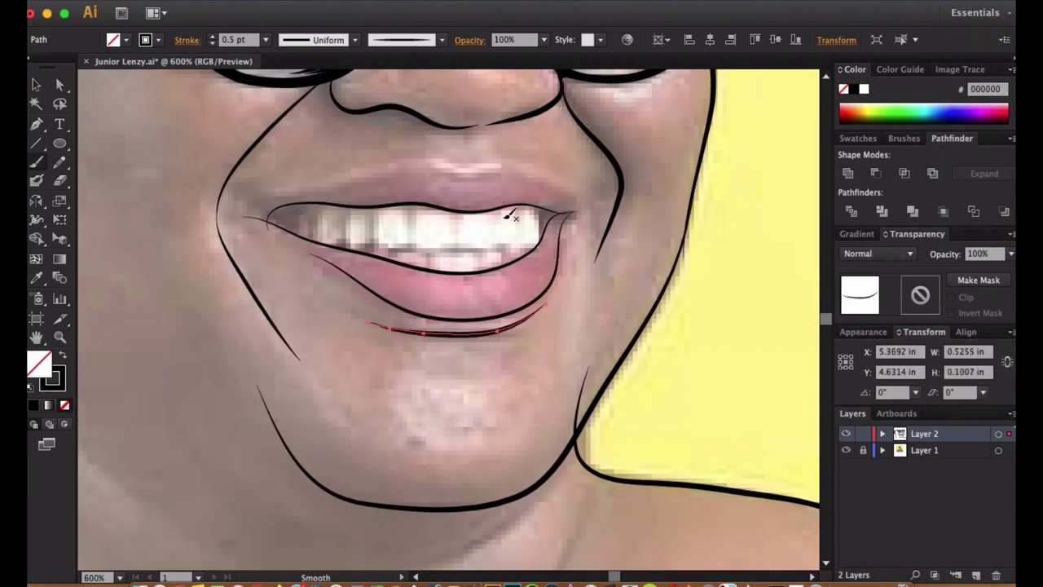
Select an anchor on the lower-lip stroke for editing.
key("a")
scroll(511, 214, "up", 3)
left_click(663, 368)
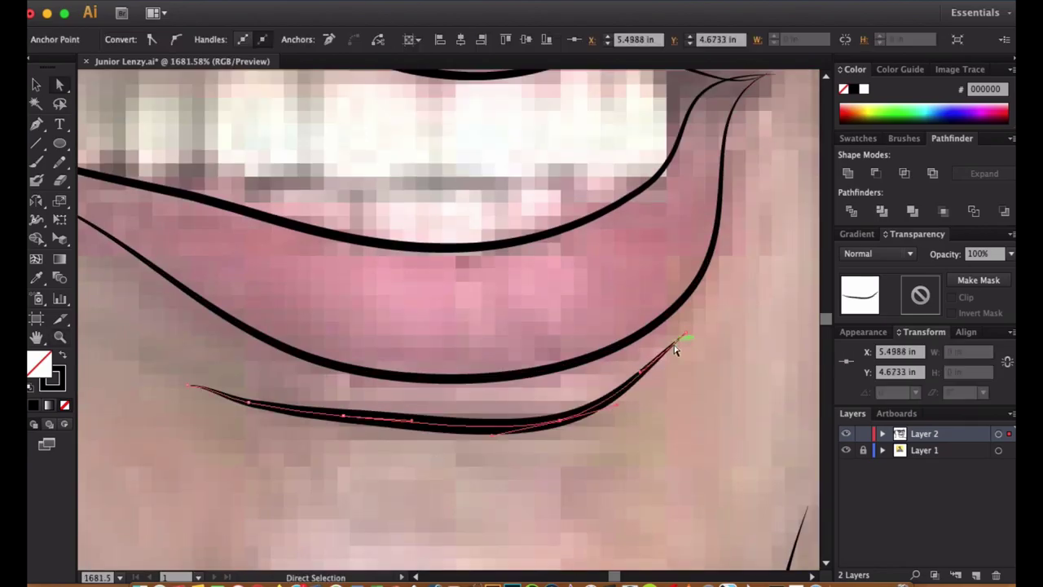
Reshape the lower-lip stroke by dragging its segment, then smooth the path.
scroll(563, 415, "up", 1)
left_click(406, 456)
left_click_drag(407, 453, 586, 484)
key("v")
scroll(431, 459, "down", 4)
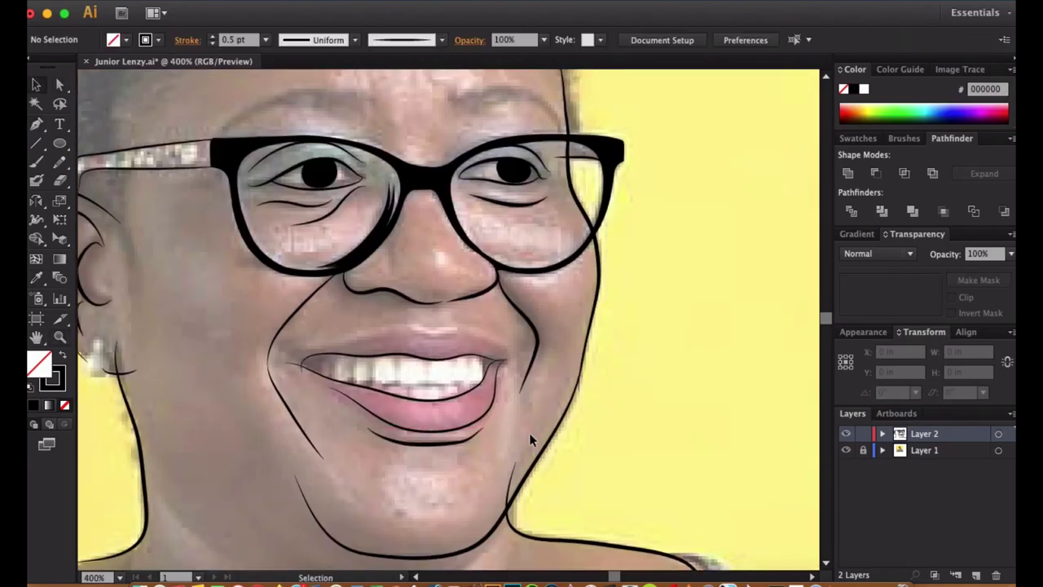
scroll(255, 176, "up", 2)
key("n")
scroll(510, 400, "up", 3)
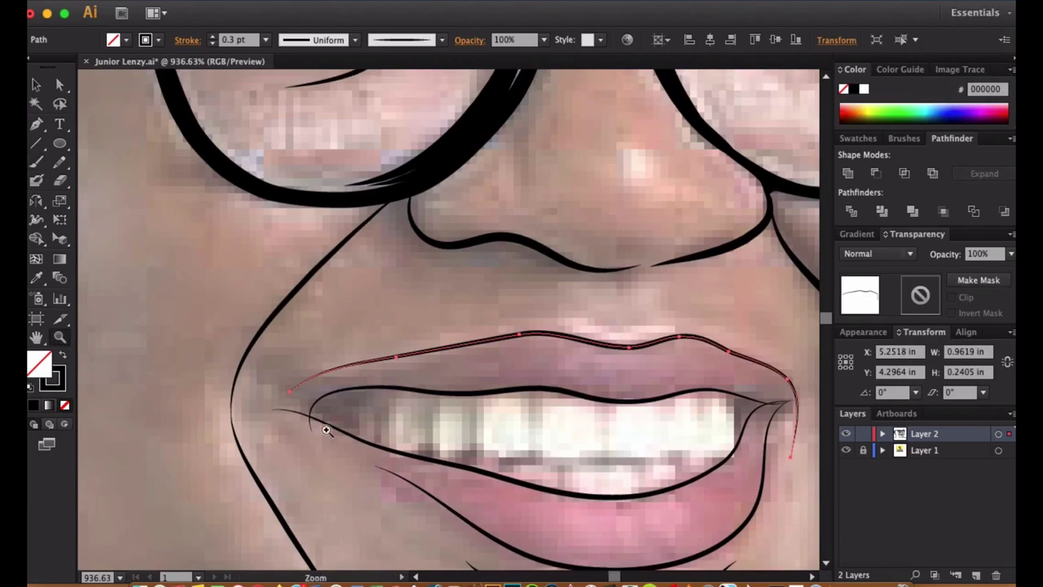
Select segments and anchors along the upper-lip stroke for editing.
key("a")
left_click(333, 400)
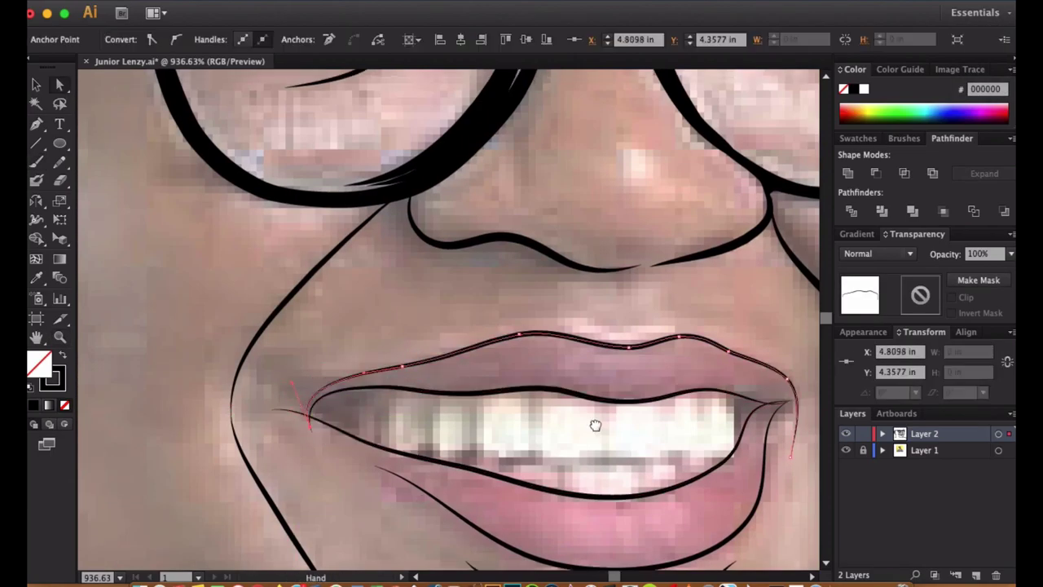
scroll(517, 461, "right", 5)
left_click(482, 376)
scroll(481, 377, "up", 3)
left_click(559, 342)
scroll(333, 402, "down", 2)
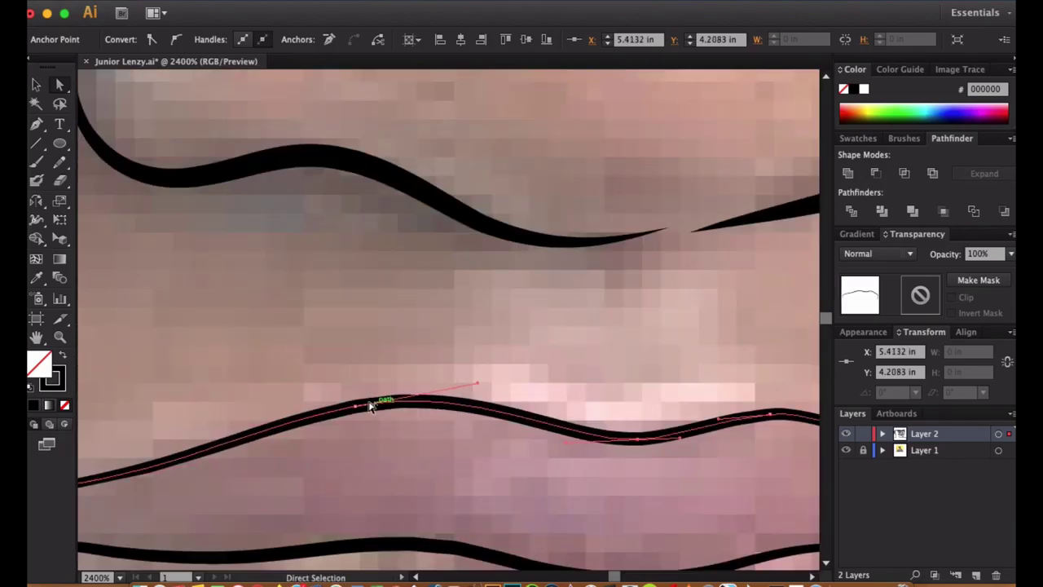
scroll(431, 449, "down", 3)
Move the upper-lip anchor slightly left and reshape the lip curve to match the photo.
left_click(401, 378)
scroll(401, 377, "up", 3)
left_click(443, 335)
left_click(469, 326)
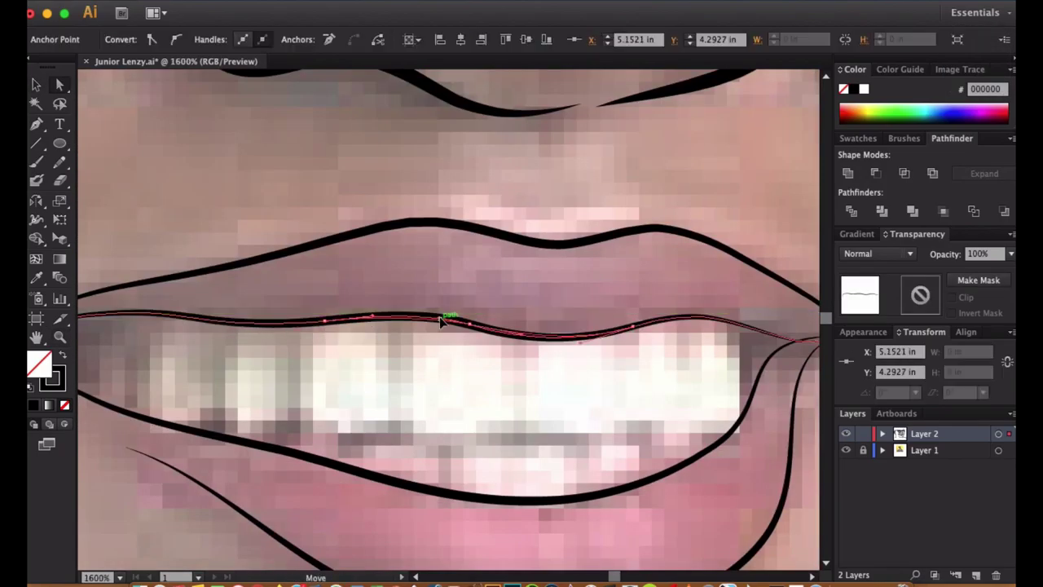
scroll(495, 449, "down", 3)
scroll(495, 449, "up", 3)
left_click_drag(359, 394, 282, 400)
left_click_drag(245, 499, 240, 472)
left_click(367, 453)
scroll(442, 389, "down", 3)
scroll(442, 389, "up", 3)
Pencil-draw black filled shadow shapes in the mouth corners.
key("n")
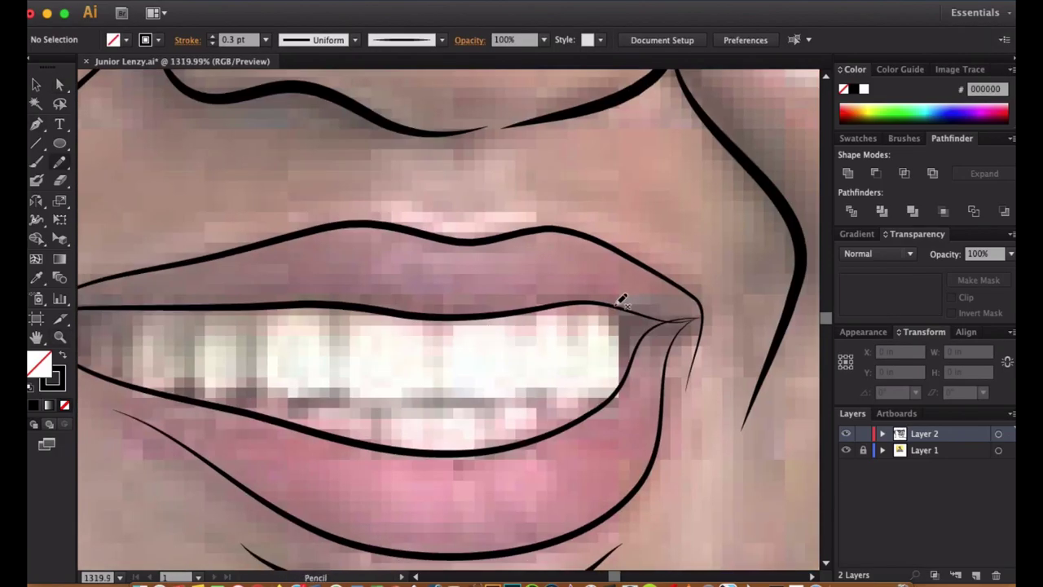
left_click_drag(639, 349, 610, 326)
key("v")
scroll(444, 388, "left", 10)
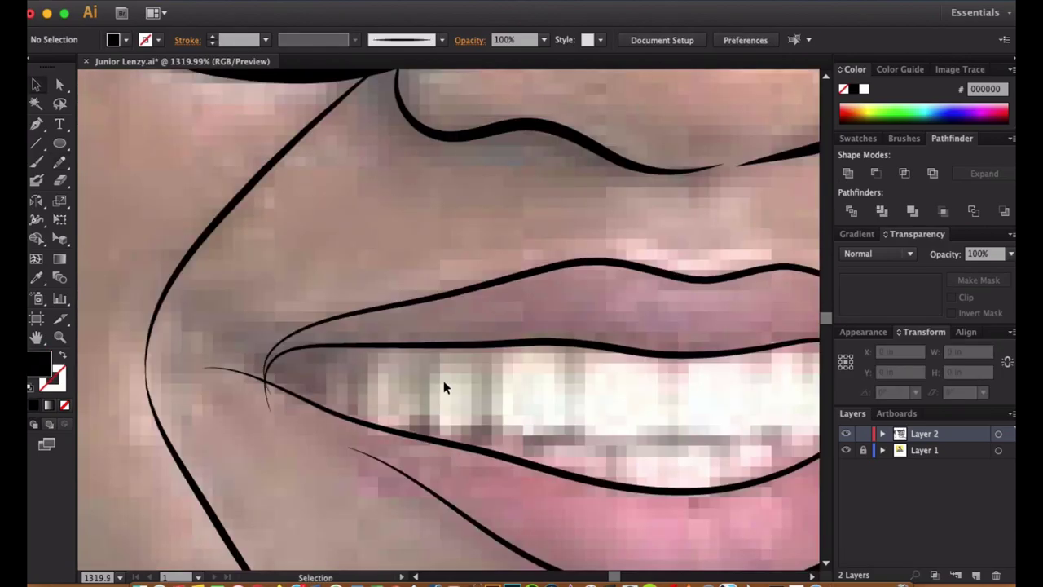
left_click_drag(275, 362, 275, 363)
scroll(438, 354, "up", 2)
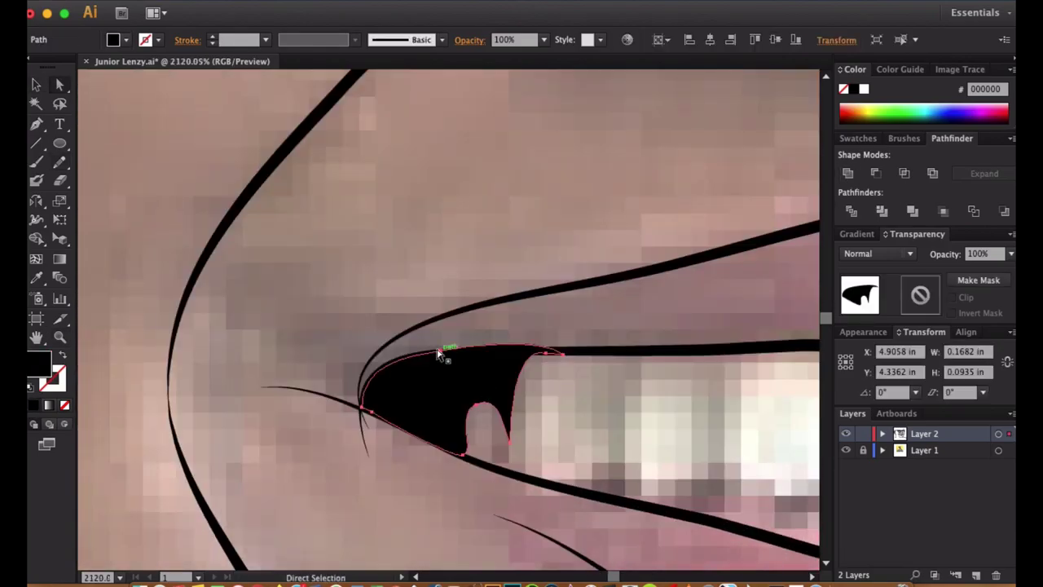
Refine the corner shadow's anchors and pencil a black shape along the lower teeth edge.
key("a")
left_click_drag(502, 445, 465, 454)
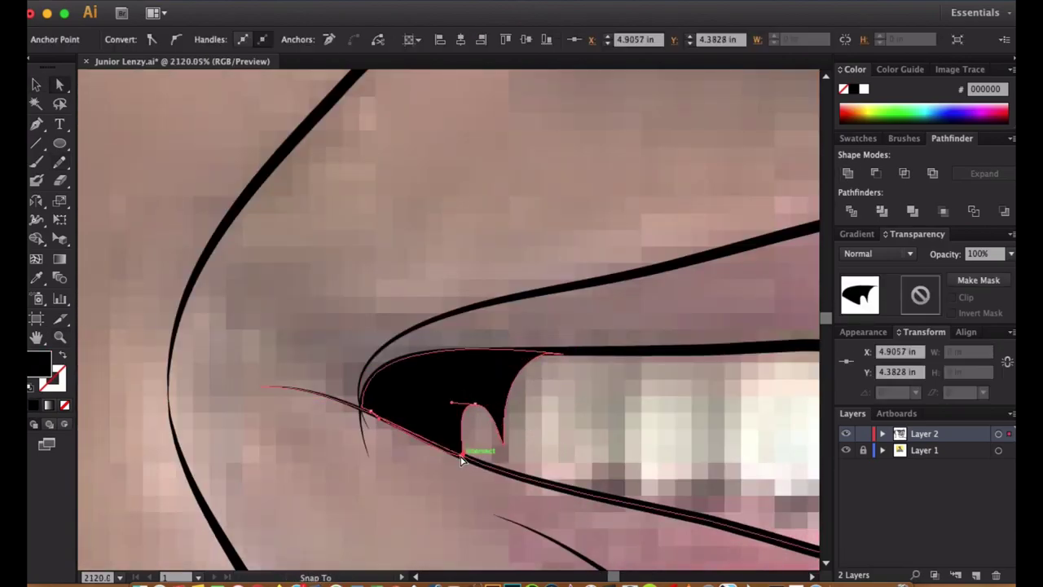
left_click(552, 435)
scroll(326, 449, "up", 3)
left_click_drag(433, 319, 434, 320)
scroll(432, 318, "down", 5)
key("n")
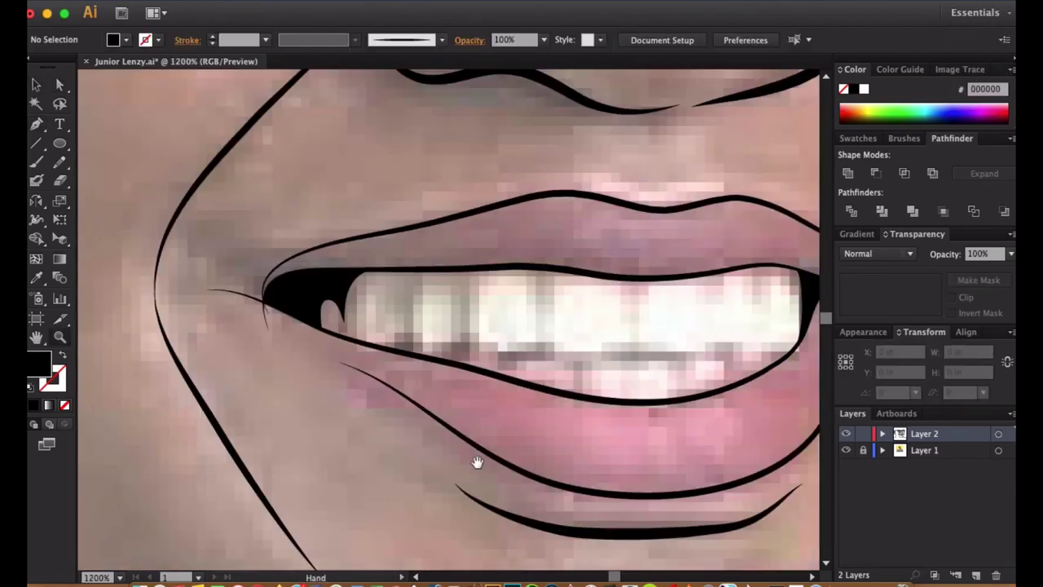
left_click_drag(314, 367, 291, 364)
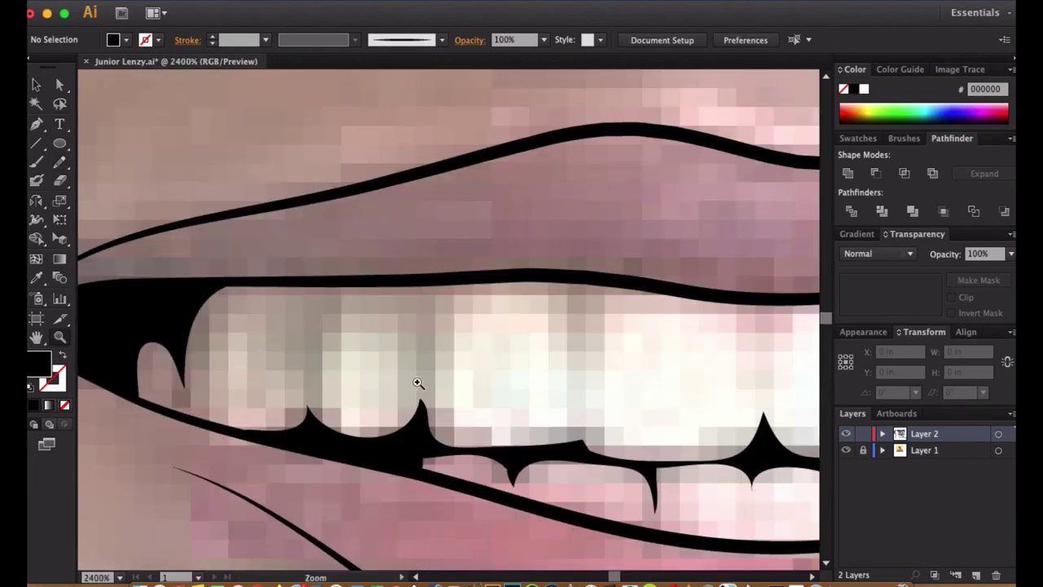
Reshape the lower-teeth shape so pointed gaps separate the individual teeth.
left_click(424, 402)
left_click_drag(586, 451, 370, 490)
mouse_move(306, 444)
left_mouse_down()
mouse_move(430, 482)
mouse_move(323, 447)
left_mouse_up()
scroll(241, 447, "right", 10)
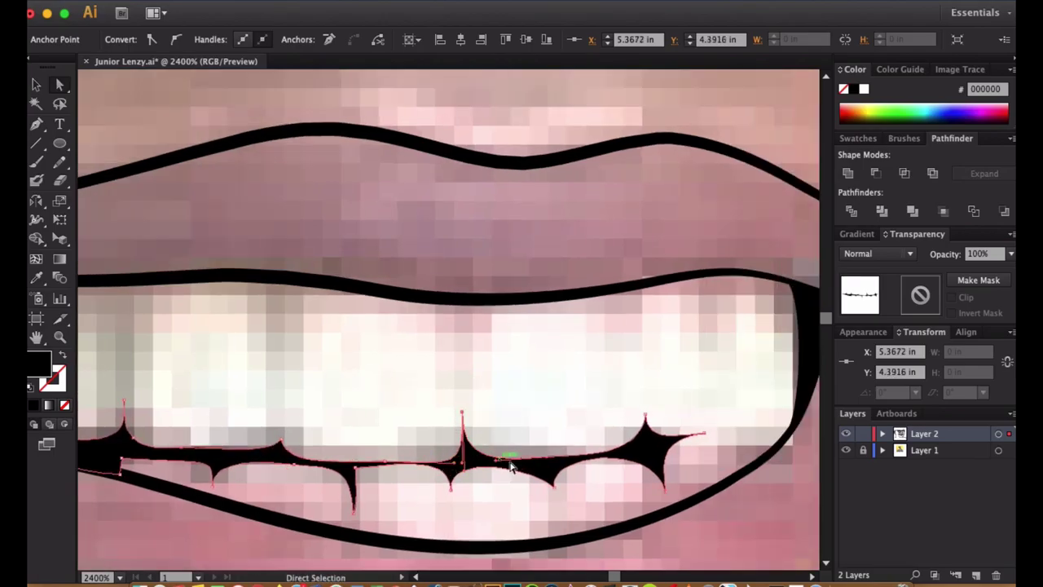
left_click_drag(647, 426, 557, 466)
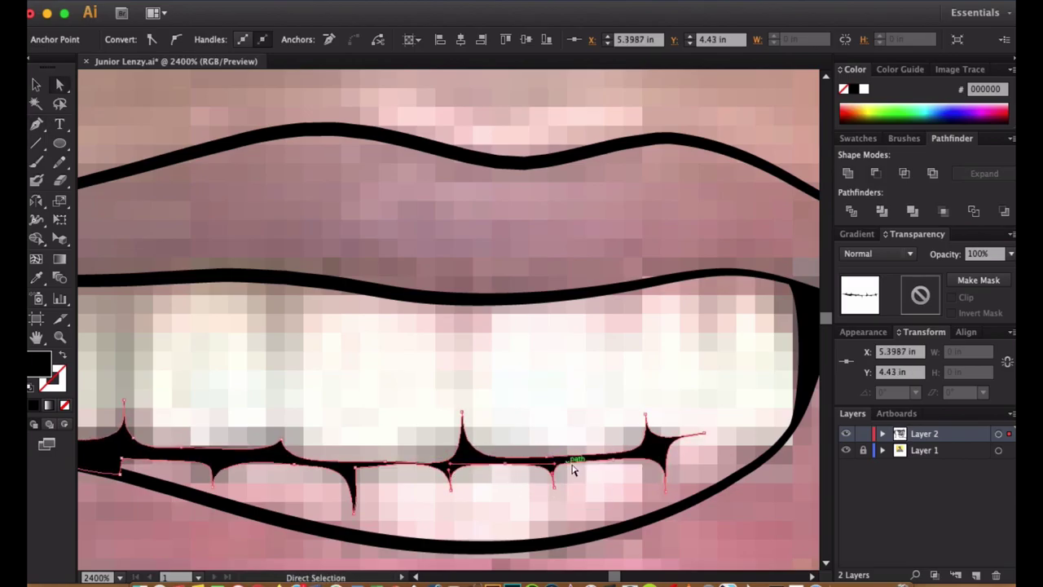
left_click(587, 470)
Extend the lower-teeth shape with the Pencil to the right mouth corner.
key("super+minus")
key("super+minus")
key("super+minus")
key("v")
scroll(607, 389, "down", 1)
scroll(607, 390, "up", 3)
key("a")
left_click(495, 340)
key("n")
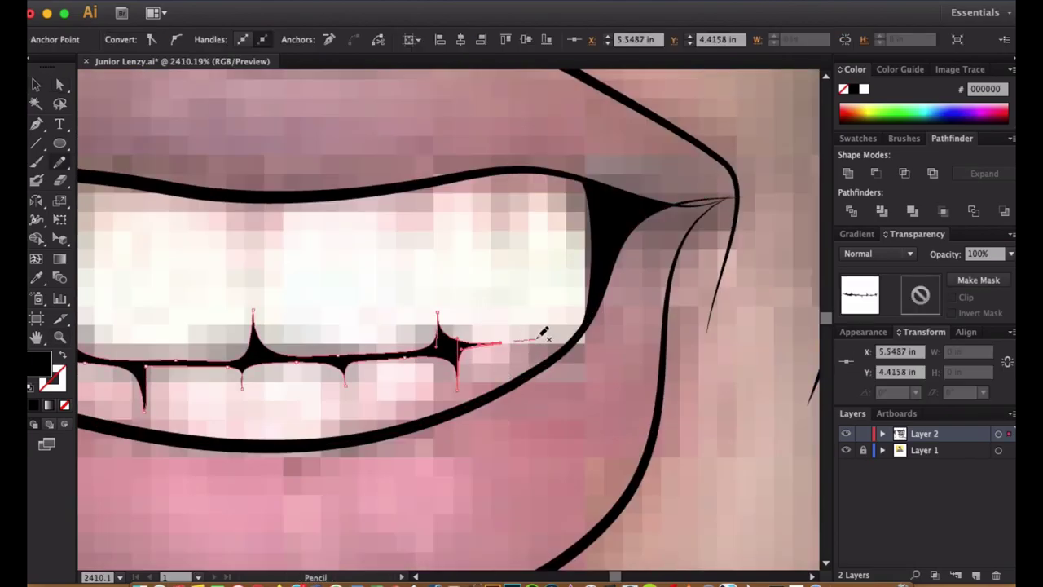
left_click_drag(545, 337, 546, 338)
scroll(551, 396, "up", 2)
key("a")
left_click(400, 396)
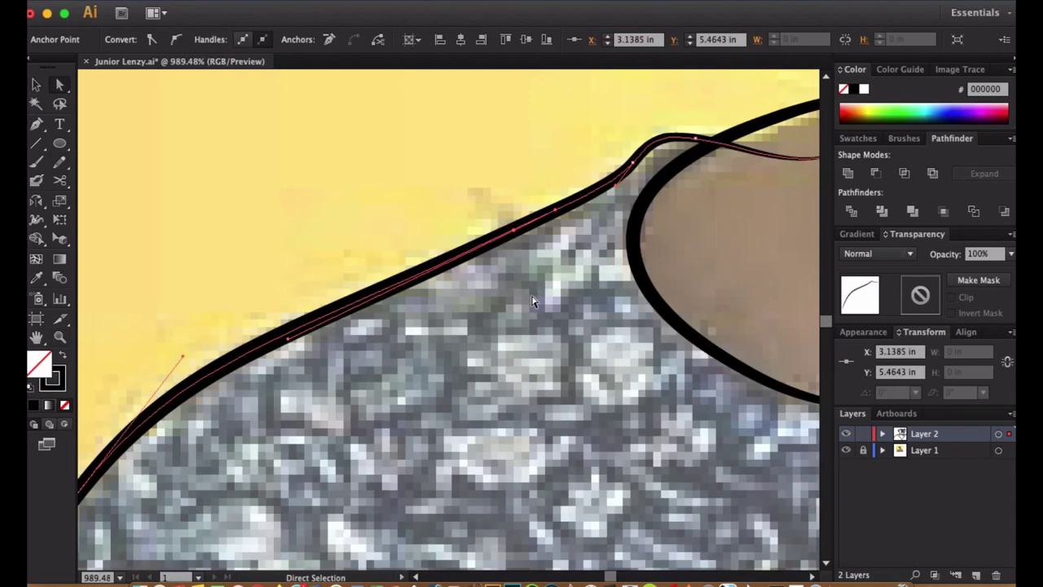
scroll(532, 302, "down", 6)
Draw a stroke down the outer edge of the shoulder and arm.
key("n")
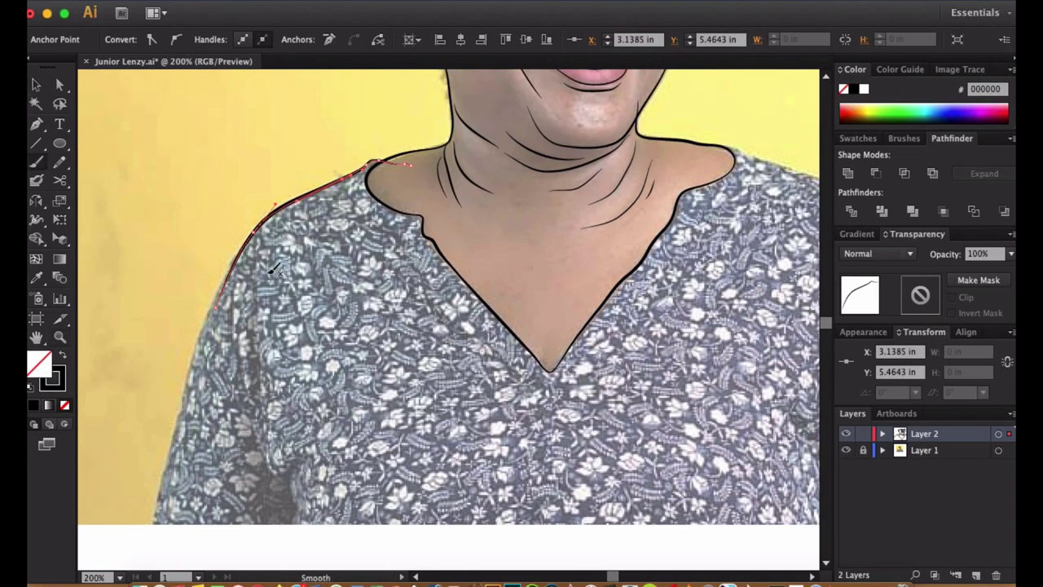
left_click_drag(257, 300, 240, 430)
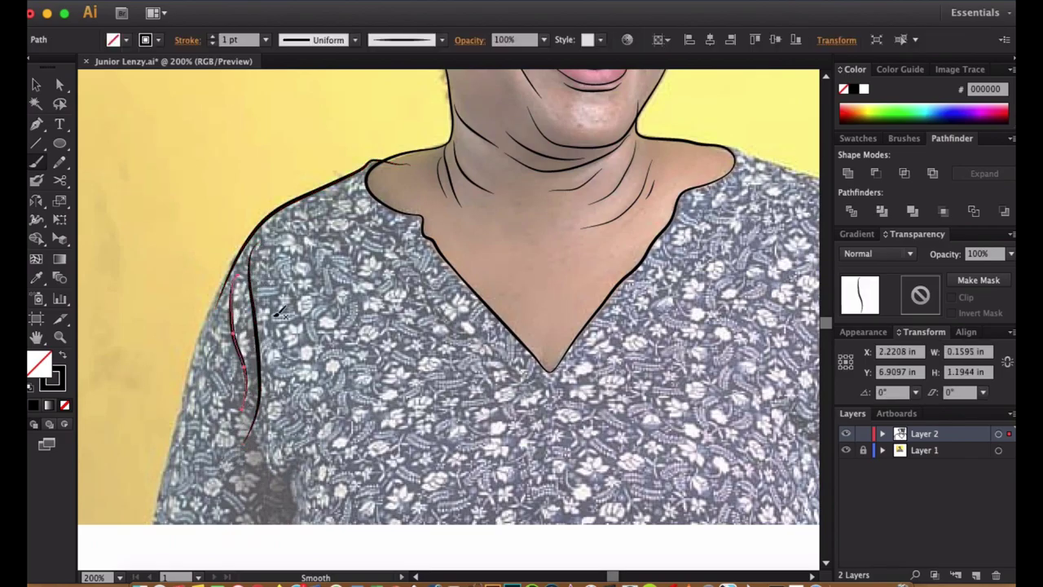
scroll(312, 471, "down", 8)
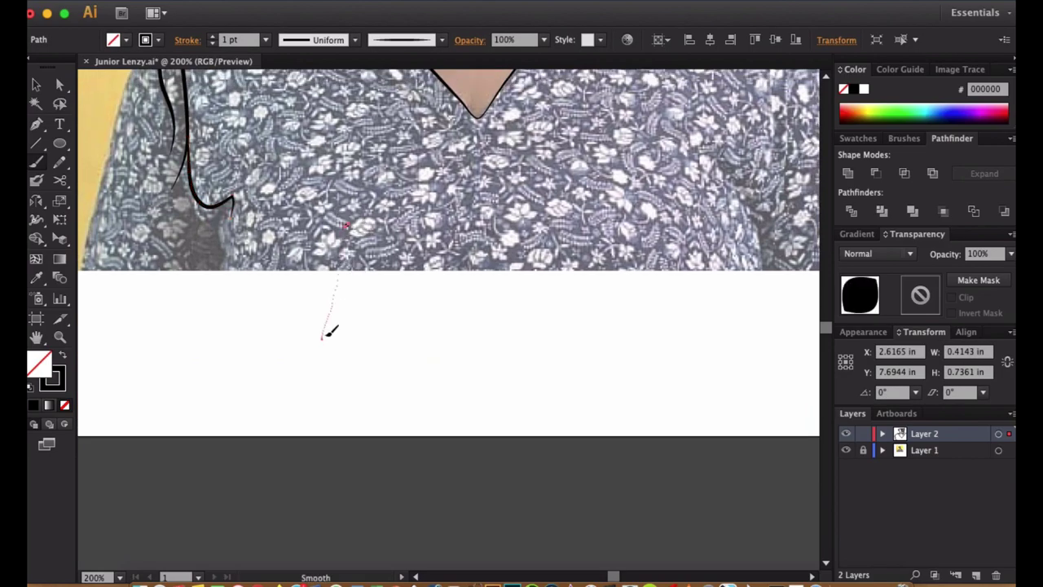
scroll(412, 249, "up", 10)
scroll(412, 248, "right", 8)
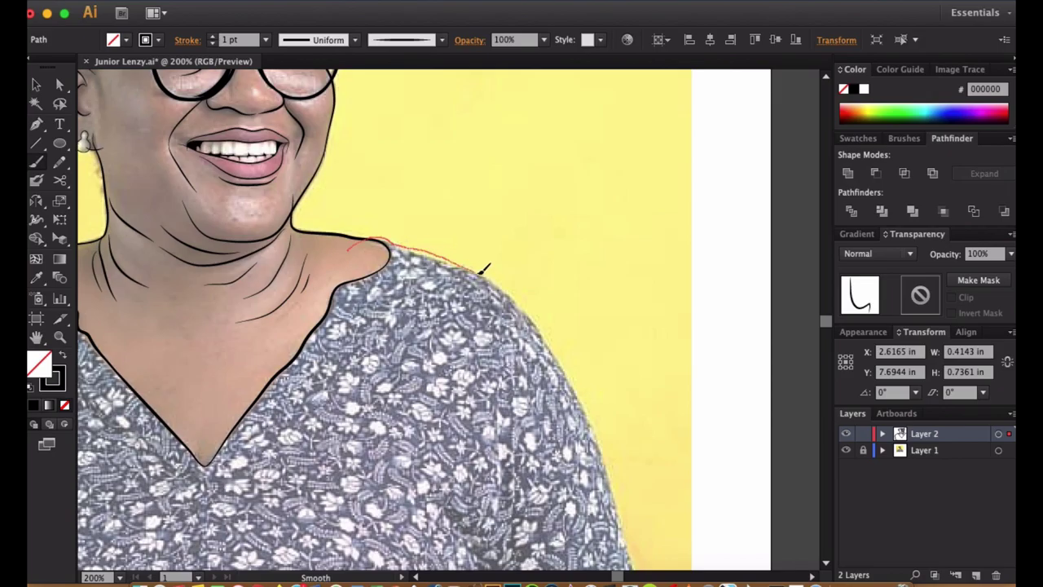
scroll(427, 247, "up", 5)
Move the shoulder stroke's anchors and adjust a handle to smooth its curve.
key("a")
left_click_drag(415, 277, 448, 292)
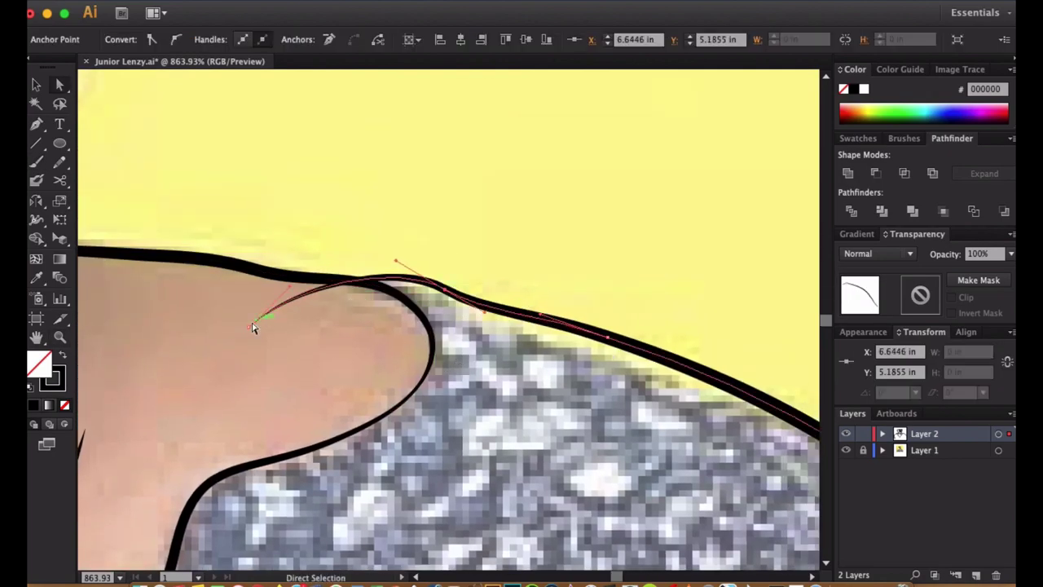
left_click_drag(249, 326, 265, 350)
left_click_drag(568, 326, 603, 352)
left_click_drag(517, 334, 471, 301)
scroll(486, 352, "down", 5)
left_click_drag(524, 321, 484, 303)
Align the upper part of the shoulder stroke with the photo's edge, then zoom out.
key("space")
left_click_drag(423, 188, 468, 377)
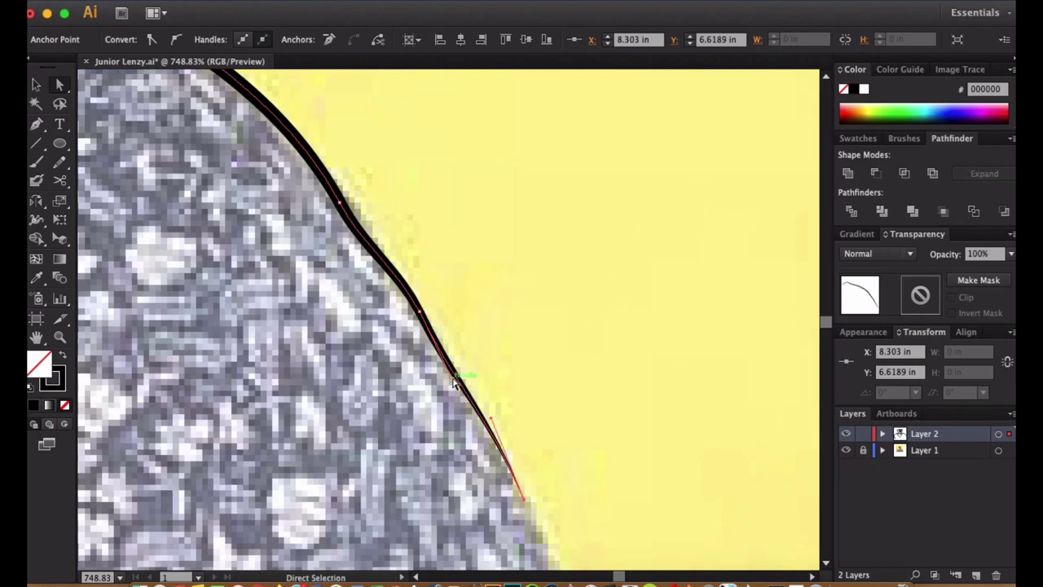
left_click_drag(359, 249, 361, 244)
left_click_drag(346, 204, 352, 200)
scroll(437, 225, "down", 3)
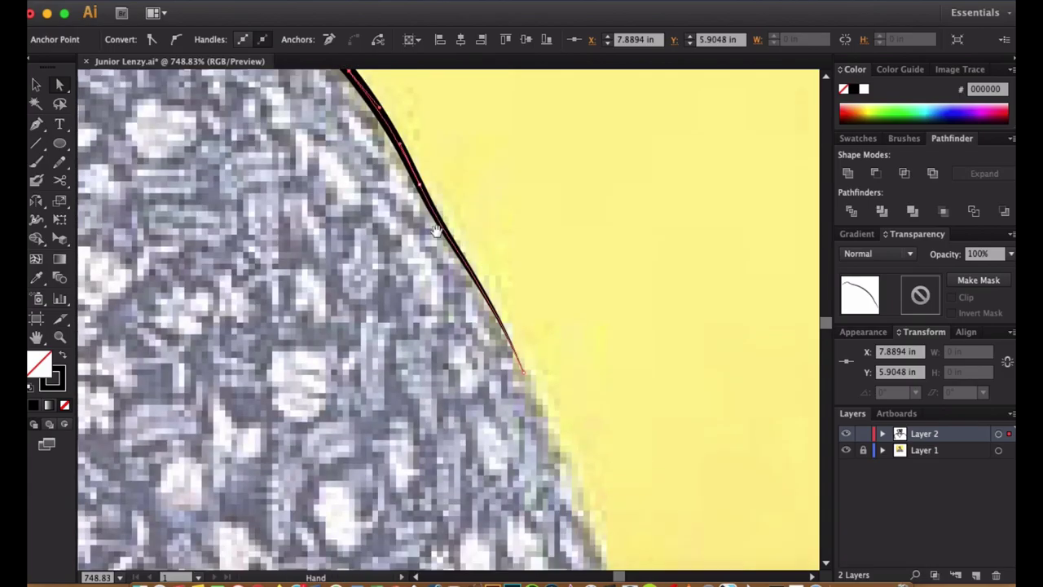
key("super+minus")
key("super+minus")
key("super+minus")
scroll(391, 366, "up", 3)
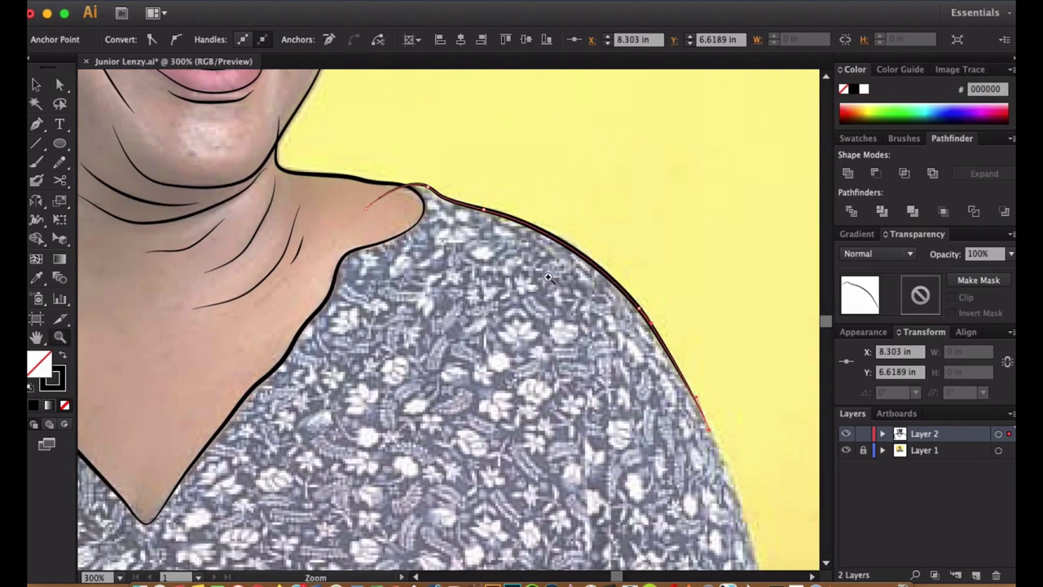
key("super+shift+a")
scroll(390, 366, "up", 5)
scroll(390, 366, "right", 3)
scroll(432, 285, "down", 5)
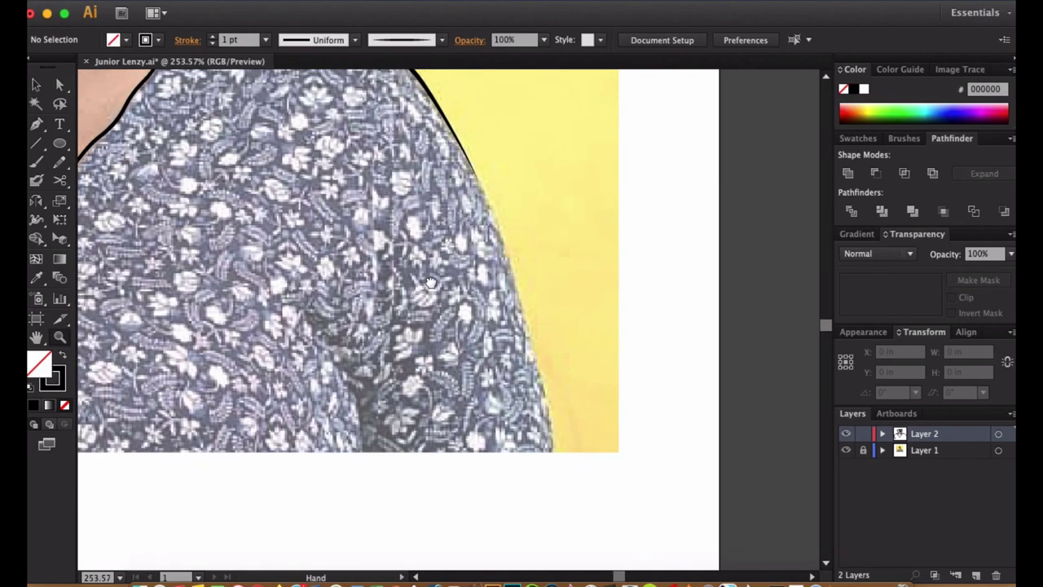
Draw a fold line down the left sleeve and delete the stray hook stroke.
left_click_drag(360, 449, 351, 497)
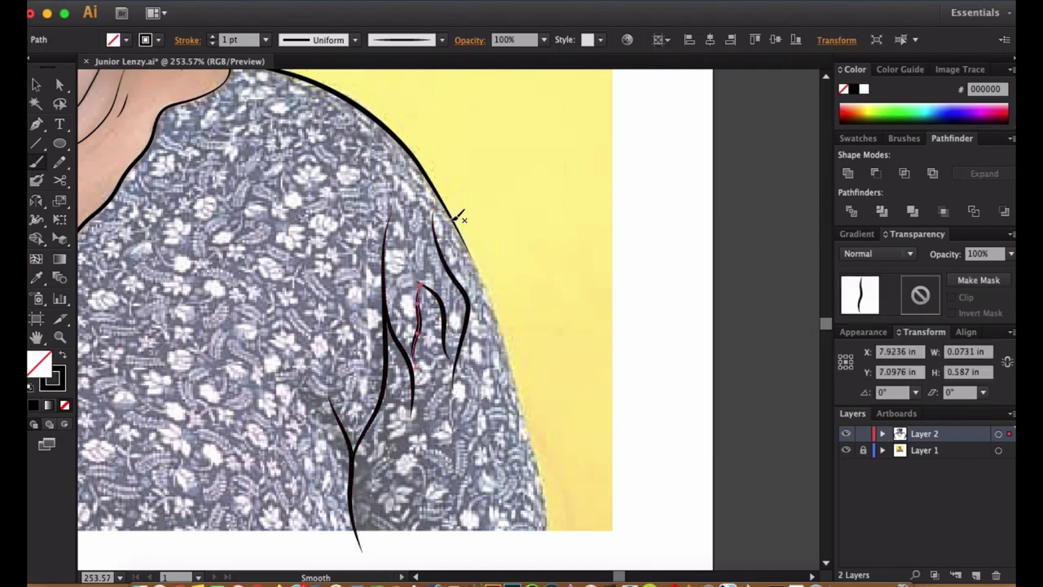
key("z")
left_click(449, 352, "alt")
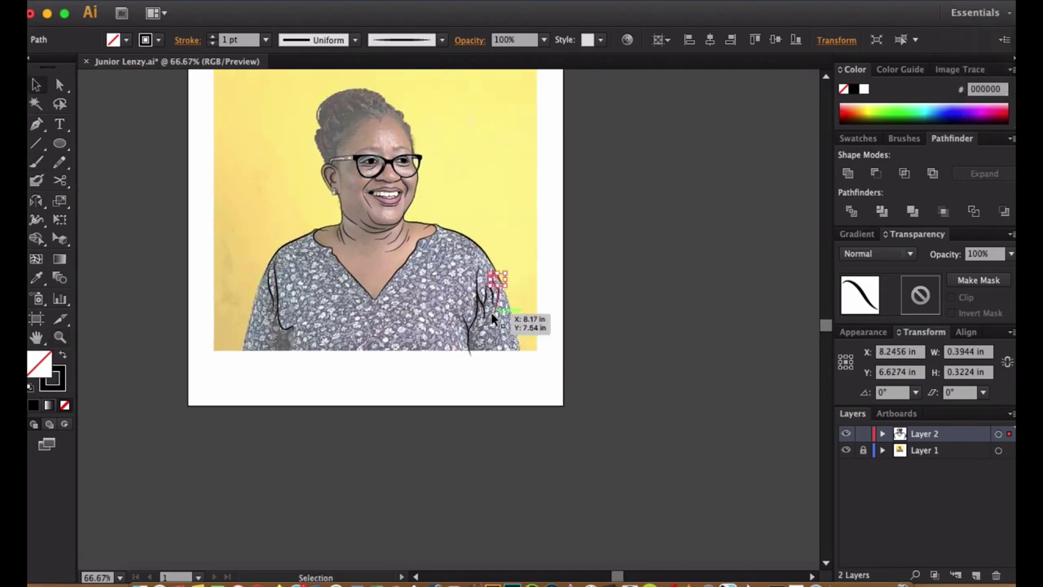
left_click(492, 355)
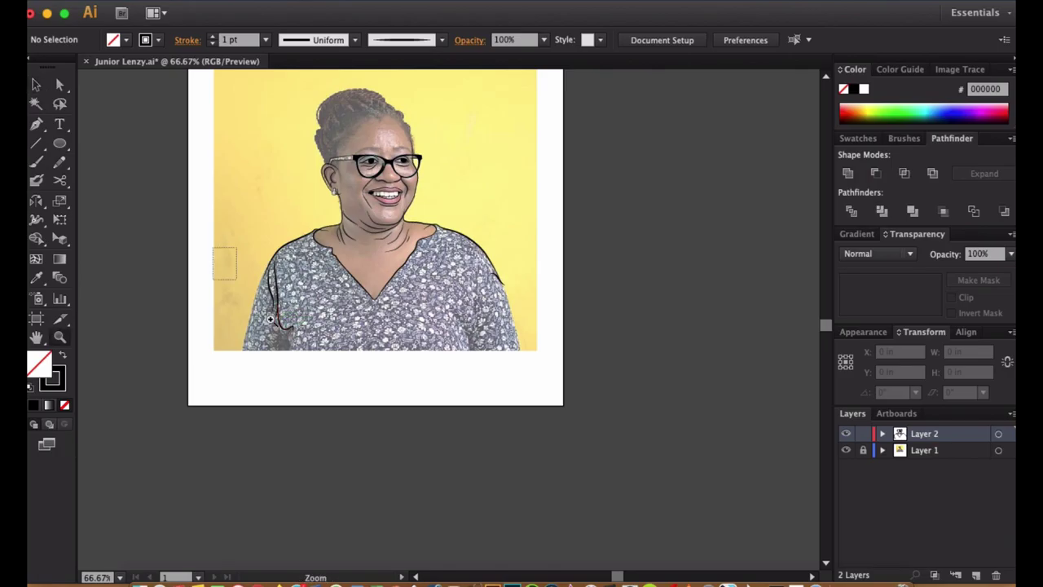
left_click_drag(212, 247, 405, 356)
left_click(327, 402)
key("Delete")
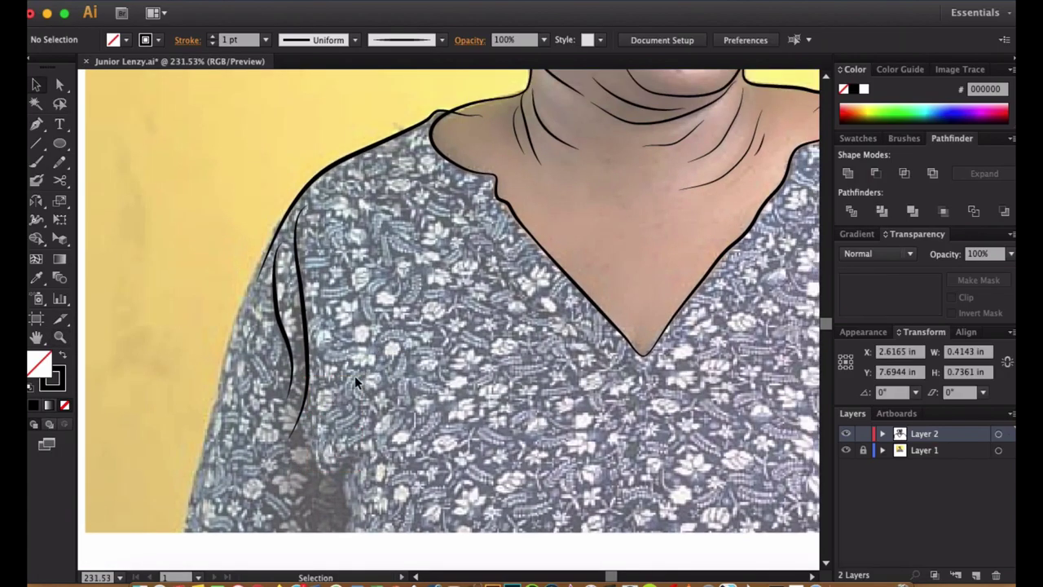
Nudge the left sleeve fold and draw a looping fold across the left chest.
mouse_move(306, 322)
left_mouse_down()
mouse_move(300, 304)
mouse_move(301, 317)
left_mouse_up()
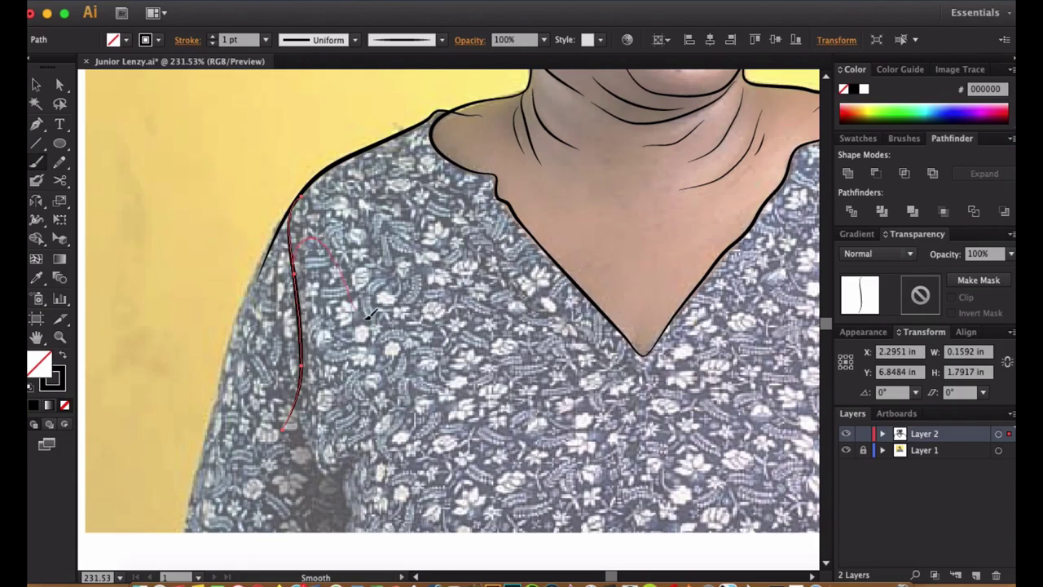
left_click_drag(464, 283, 375, 440)
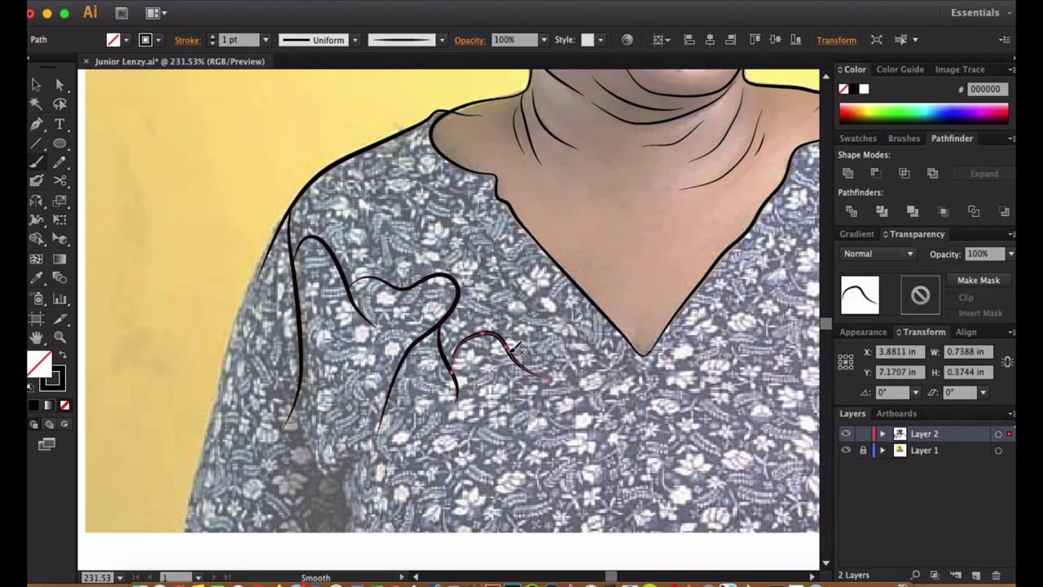
left_click(540, 352)
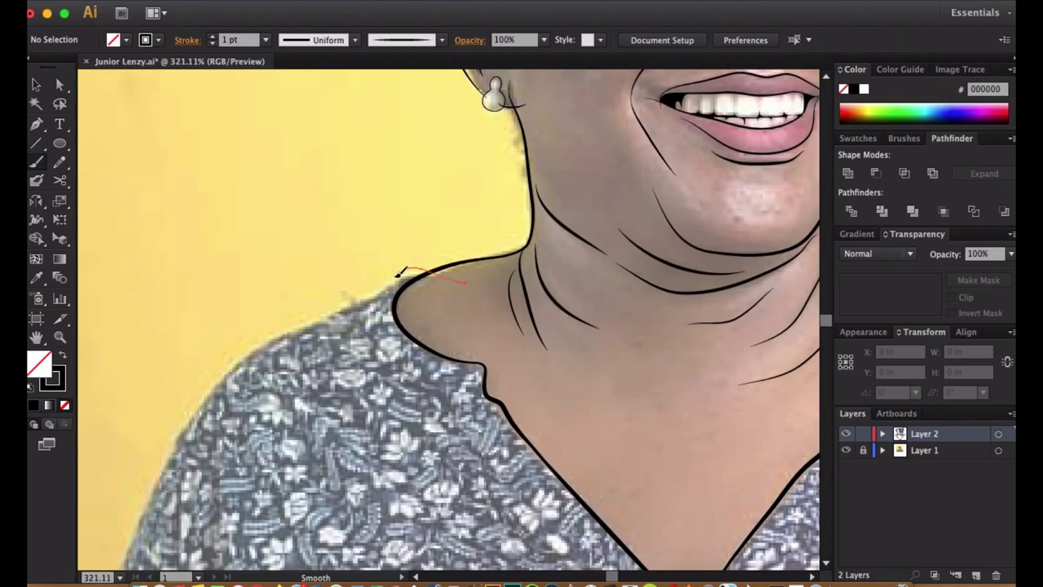
Reshape the shoulder outline, dragging its anchor and handle to smooth the curve.
left_click_drag(315, 240, 552, 326)
left_click_drag(397, 229, 354, 238)
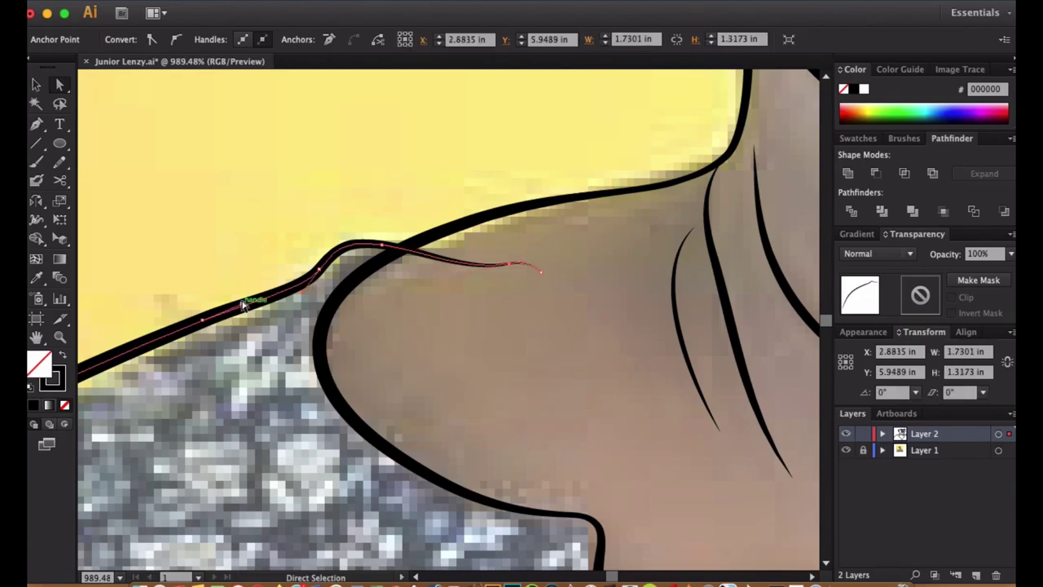
key("super+minus")
key("super+minus")
key("super+minus")
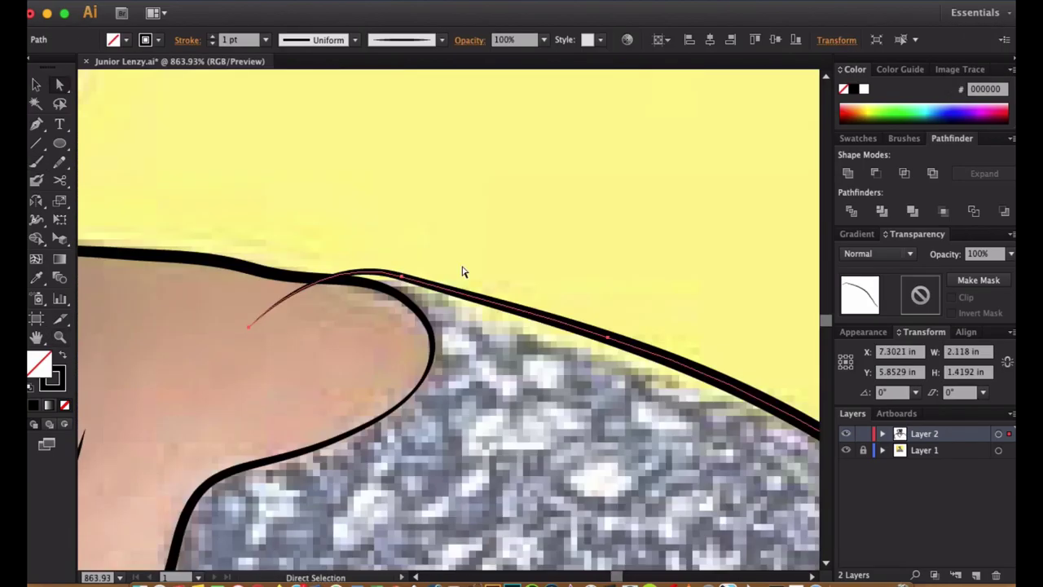
left_click(482, 315)
left_click_drag(482, 315, 610, 342)
key("super+minus")
left_click_drag(384, 229, 589, 400)
left_click_drag(503, 288, 493, 298)
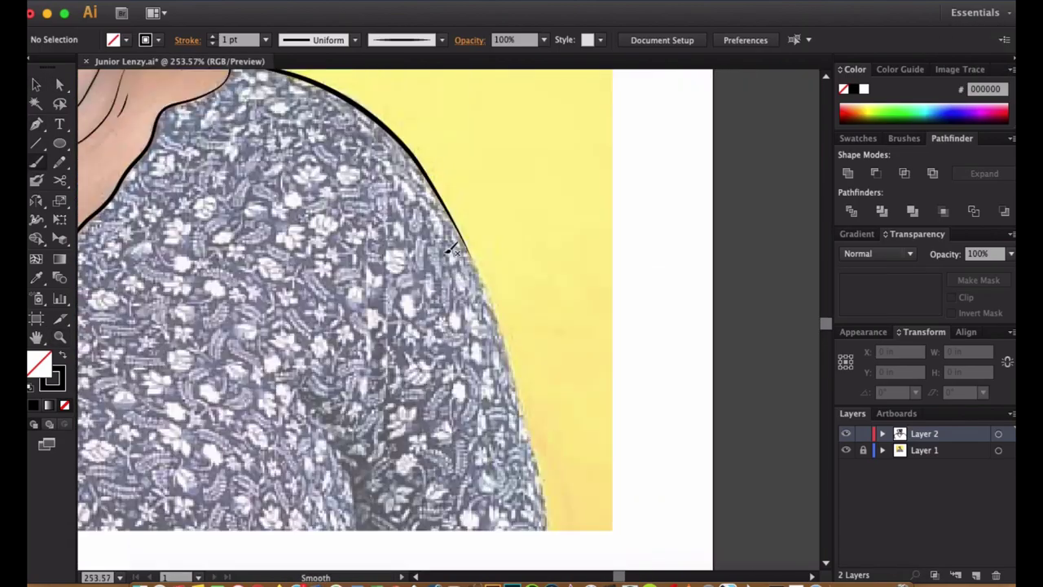
Draw fold lines down the right sleeve, the shirt front and across the chest.
left_click_drag(390, 214, 353, 487)
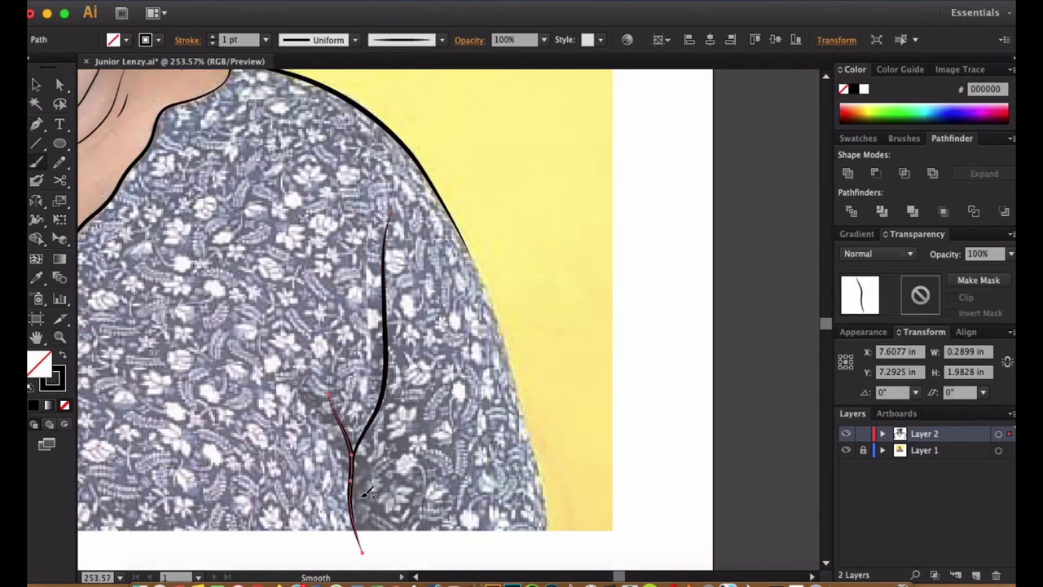
mouse_move(454, 383)
left_mouse_down()
mouse_move(534, 371)
mouse_move(578, 477)
left_mouse_up()
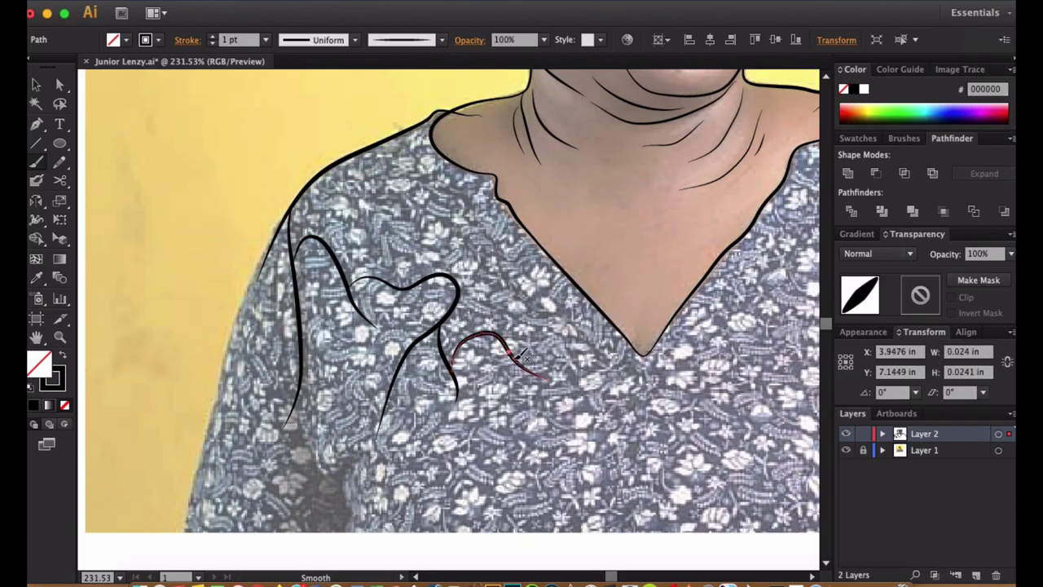
scroll(732, 363, "right", 5)
left_click_drag(424, 399, 538, 466)
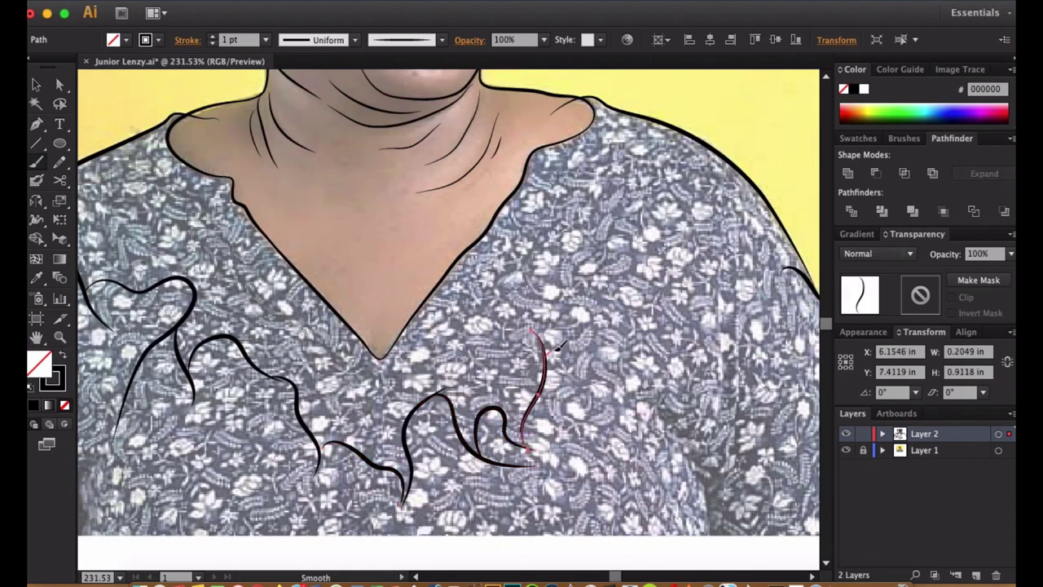
left_click_drag(638, 259, 638, 261)
scroll(644, 261, "right", 6)
left_click_drag(324, 208, 396, 318)
left_click_drag(481, 309, 481, 309)
key("v")
key("super+shift+a")
key("super+minus")
key("super+minus")
key("super+minus")
key("super+minus")
Hide the reference photo layer and select an anchor on the shoulder arc.
left_click(846, 450)
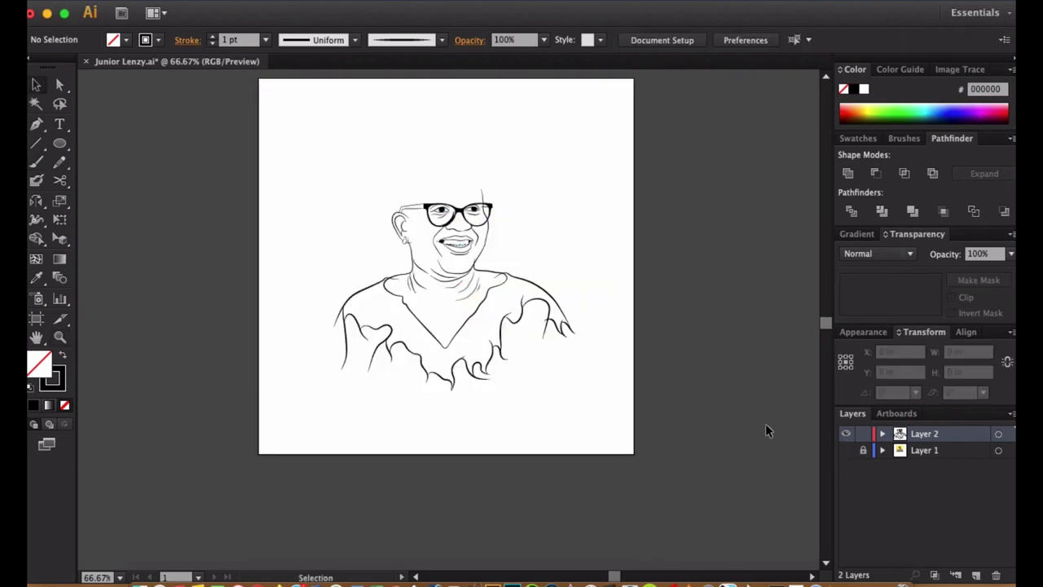
left_click(350, 344)
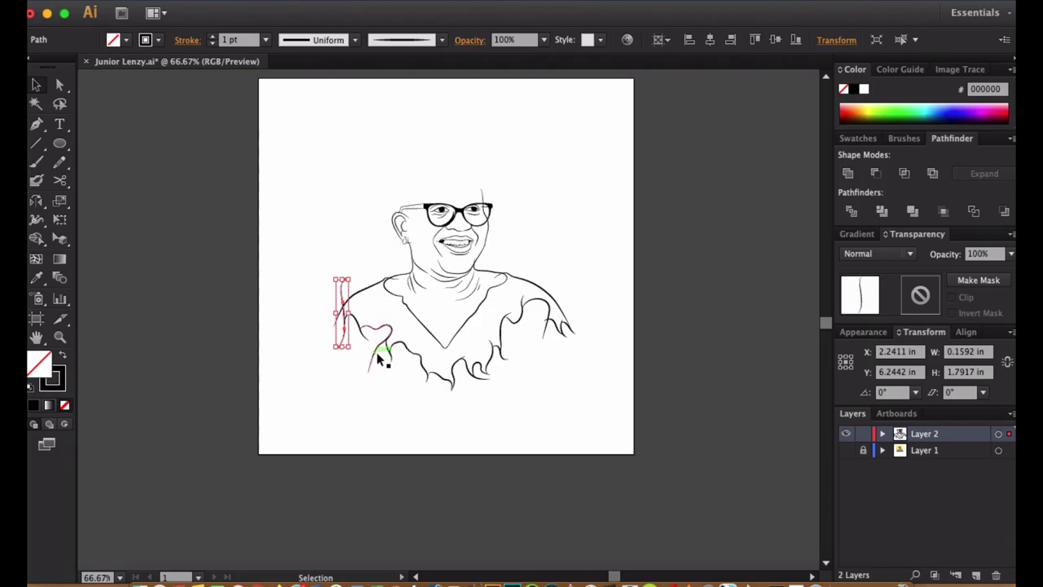
scroll(547, 350, "up", 5)
key("a")
left_click(531, 275)
key("super+shift+a")
Select the shoulder arc path and an anchor on the shirt edge stroke.
left_click(432, 308)
scroll(432, 308, "up", 5)
key("super+shift+a")
scroll(487, 371, "down", 5)
scroll(489, 442, "up", 5)
key("a")
left_click(443, 408)
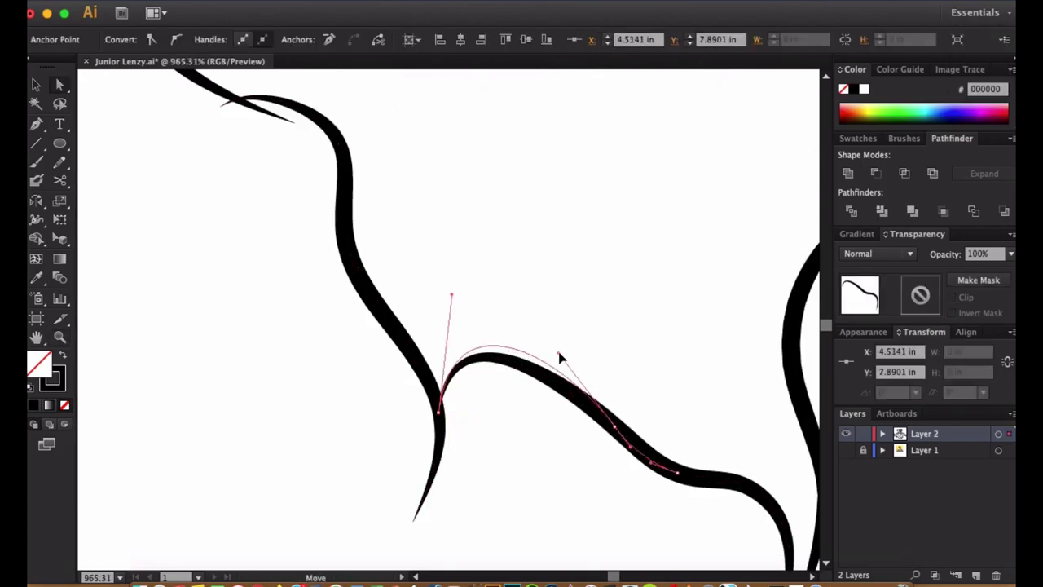
scroll(559, 356, "down", 3)
scroll(559, 357, "right", 5)
key("super+shift+a")
Select the right stroke's tip anchor and show the left stroke's anchors.
scroll(462, 414, "up", 3)
left_click(450, 417)
scroll(489, 373, "up", 3)
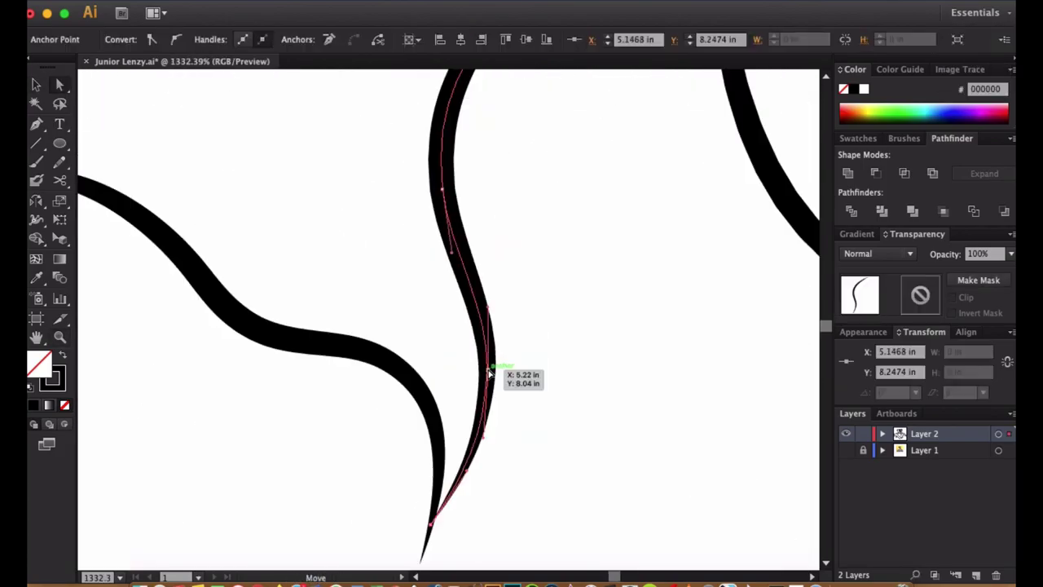
key("super+shift+a")
scroll(400, 363, "up", 3)
left_click(324, 323)
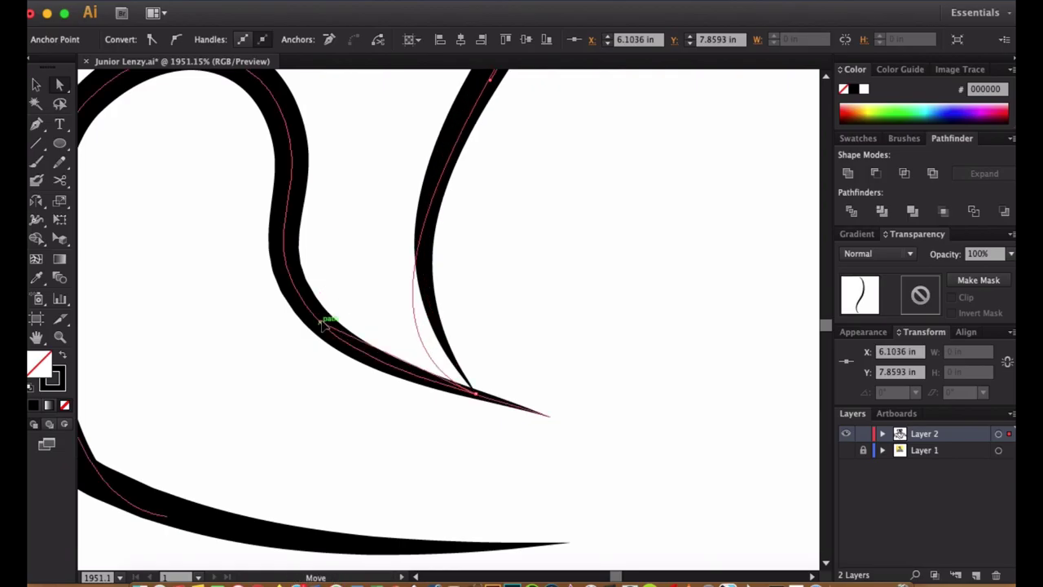
scroll(337, 344, "down", 5)
scroll(433, 337, "up", 5)
Reshape the chest fold's arch, pulling out an anchor handle to smooth the curve.
left_click(434, 333)
scroll(489, 367, "left", 3)
scroll(412, 417, "down", 3)
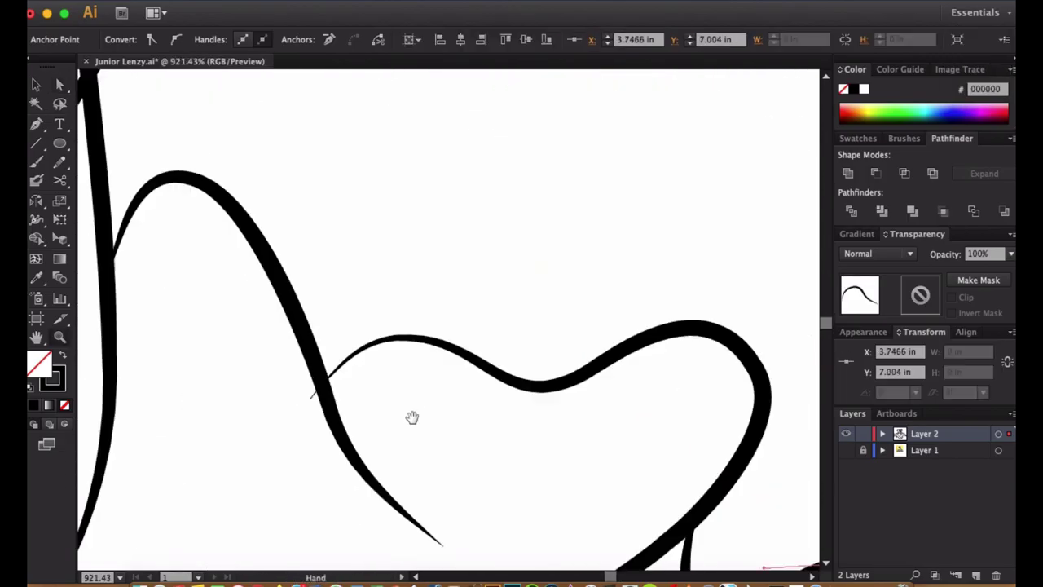
left_click_drag(325, 400, 418, 342)
left_click_drag(597, 367, 711, 310)
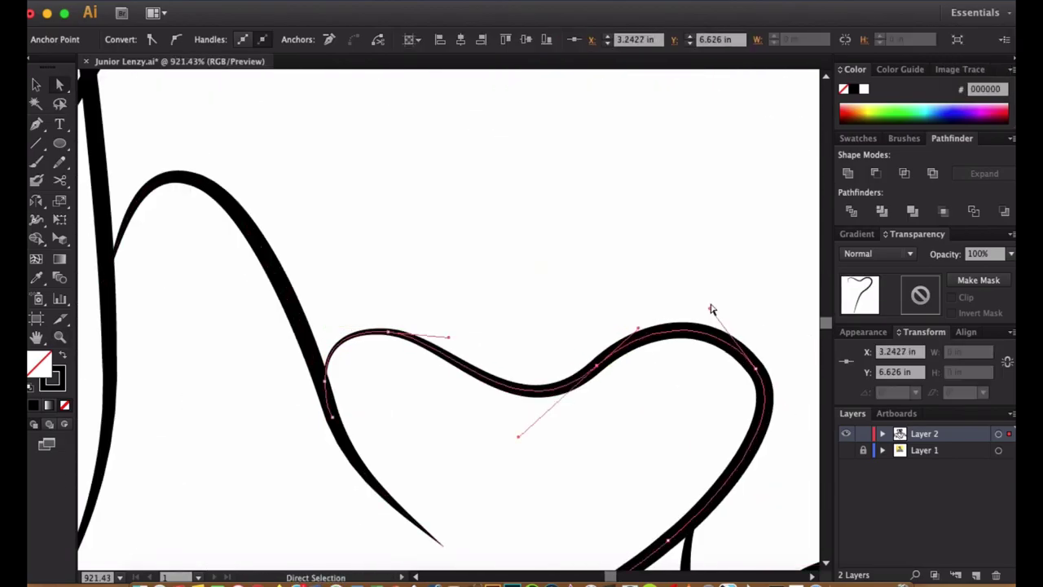
scroll(517, 372, "right", 5)
scroll(367, 494, "down", 5)
scroll(413, 318, "up", 5)
left_click(413, 316)
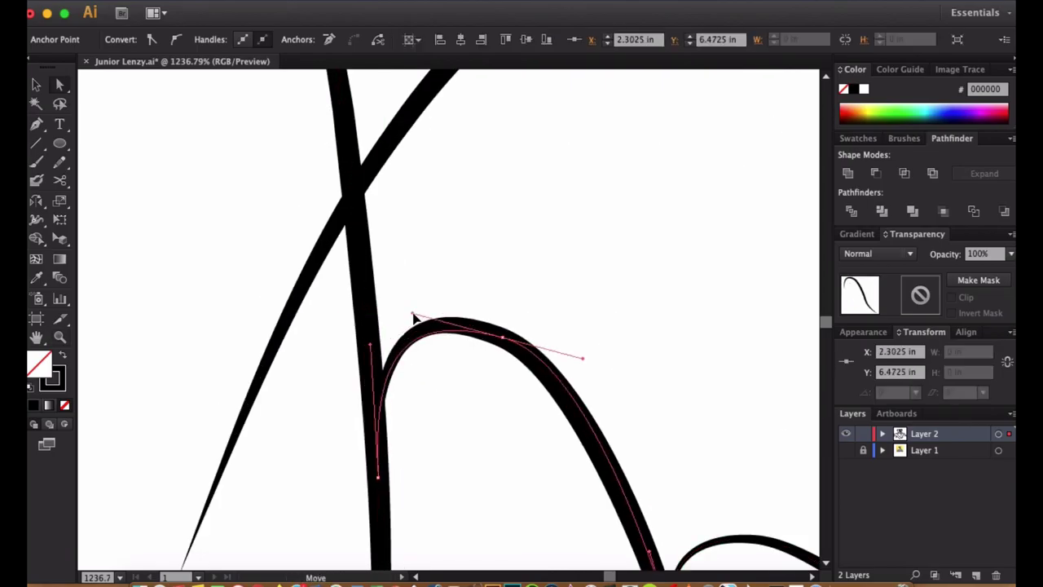
left_click(587, 366)
scroll(441, 392, "down", 5)
Select all the line art, group it, and isolate the group for editing.
left_click(454, 380)
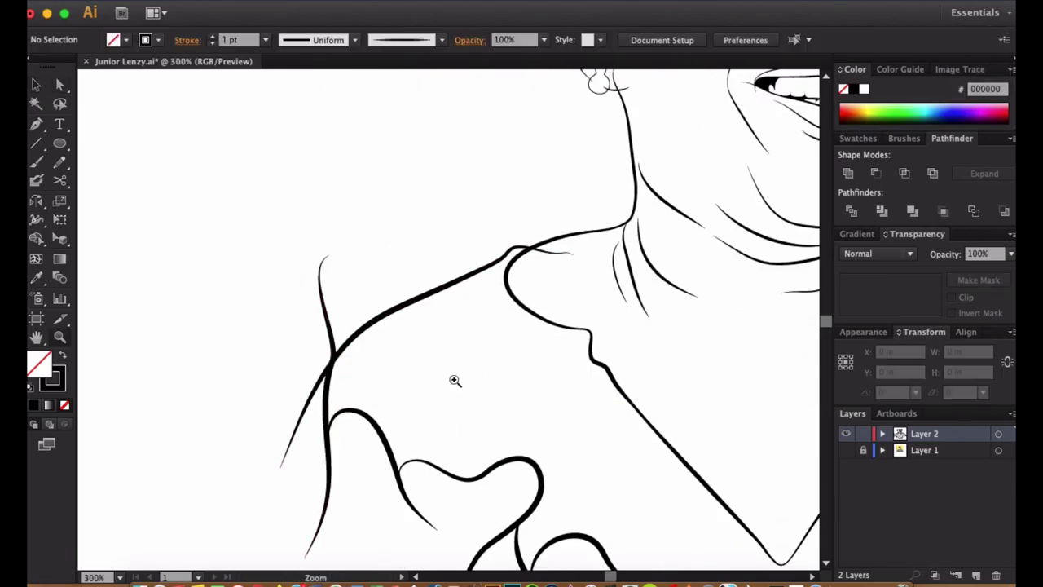
key("super+1")
key("super+a")
right_click(249, 364)
left_click(288, 437)
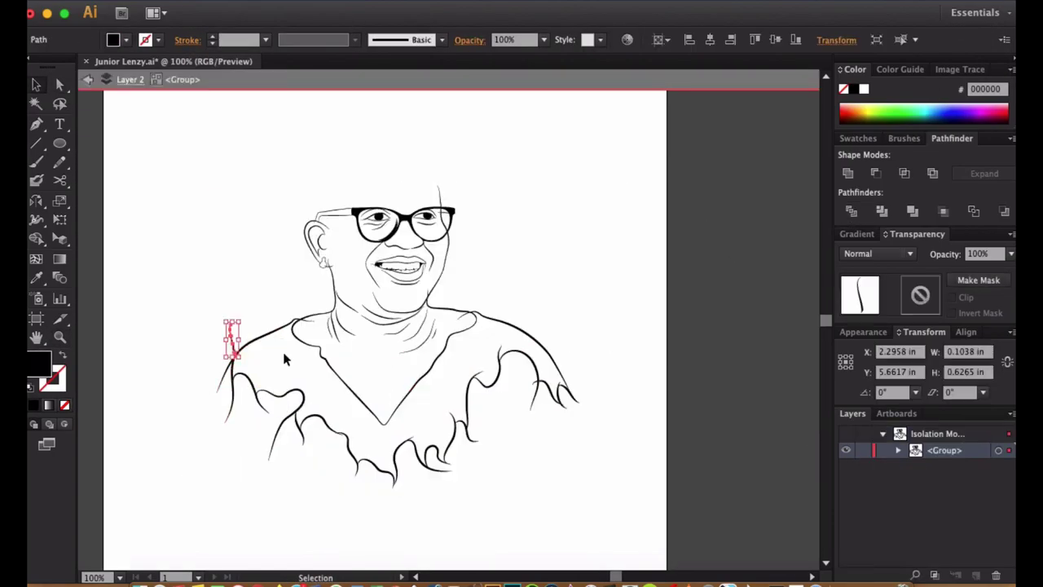
left_click(284, 353)
Check the small stroke at the left shoulder, then leave isolation mode.
left_click(451, 417)
left_click(398, 497)
scroll(465, 321, "up", 10)
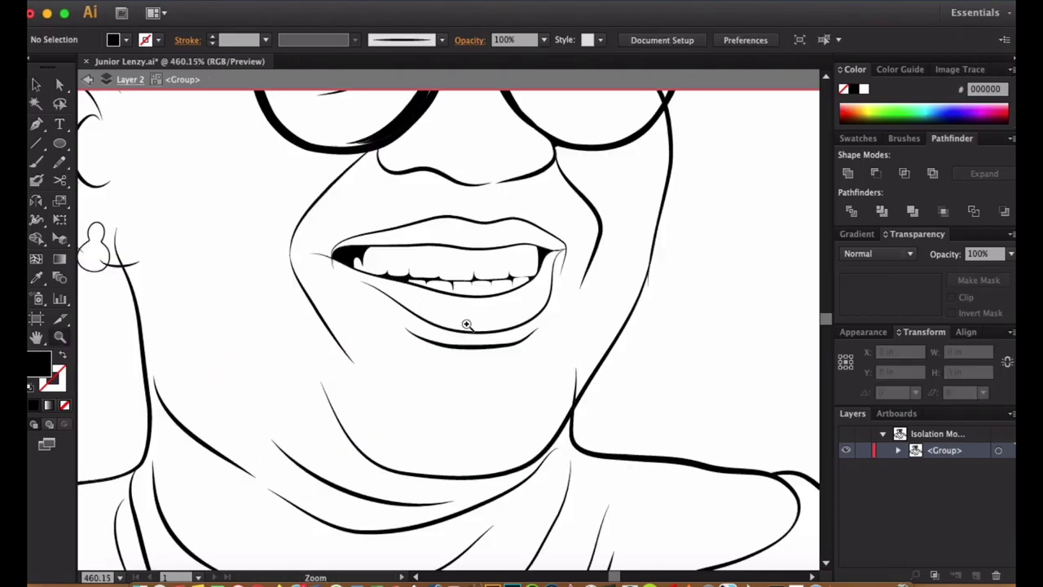
double_click(342, 418)
Draw a short hair stroke at the hairline.
scroll(342, 418, "down", 5)
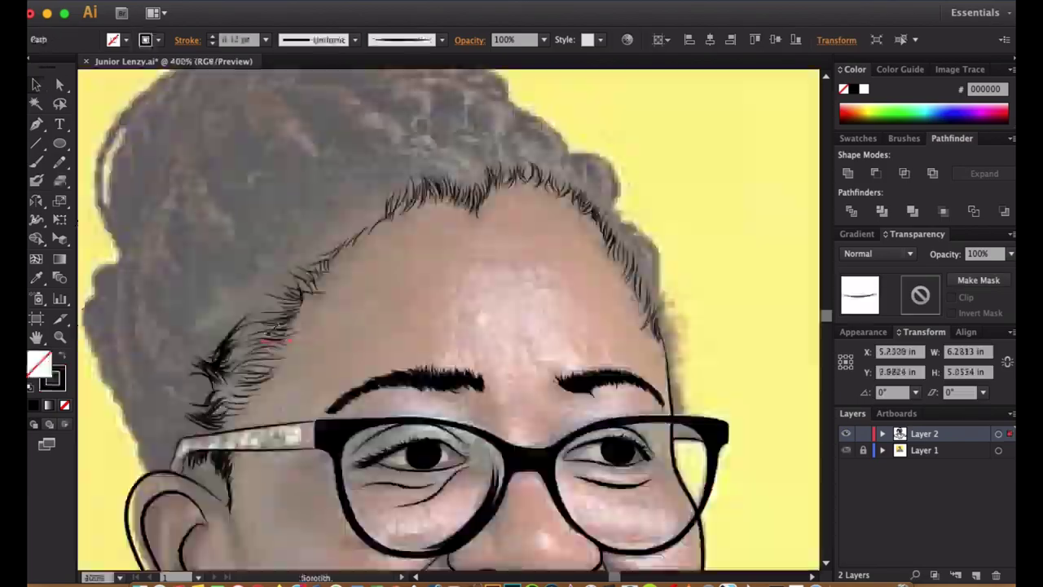
left_click_drag(224, 415, 200, 422)
scroll(389, 285, "left", 5)
scroll(389, 285, "up", 1)
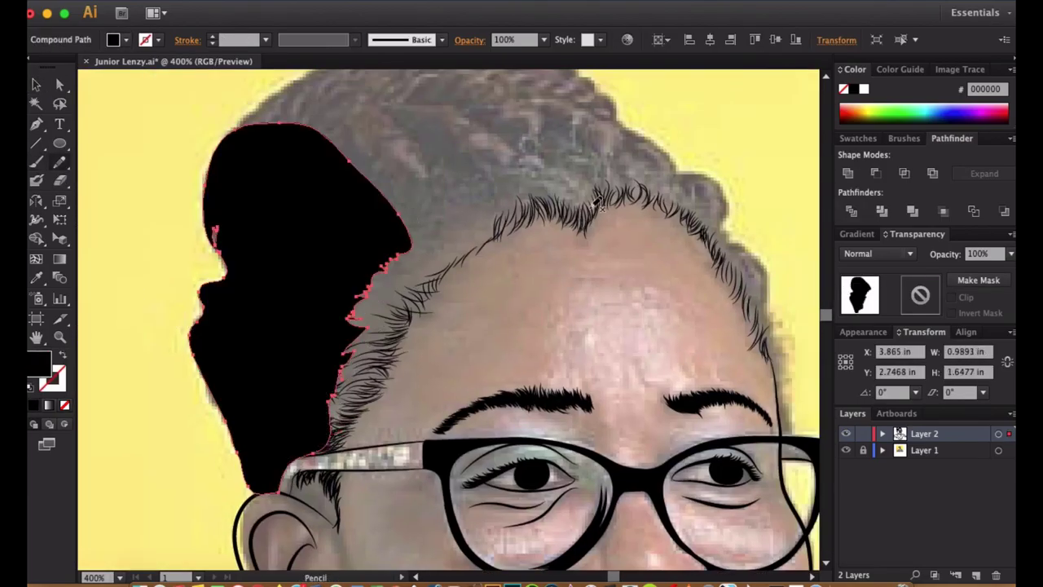
scroll(523, 250, "up", 2)
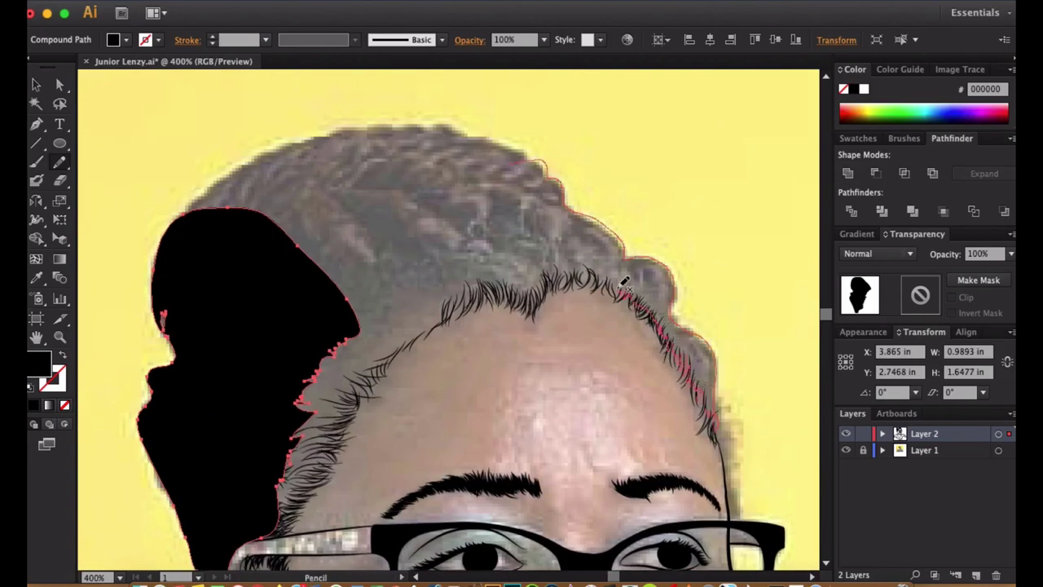
Trace the top edge of the hair shape, then add a short stroke at the right hairline.
left_click_drag(420, 119, 513, 141)
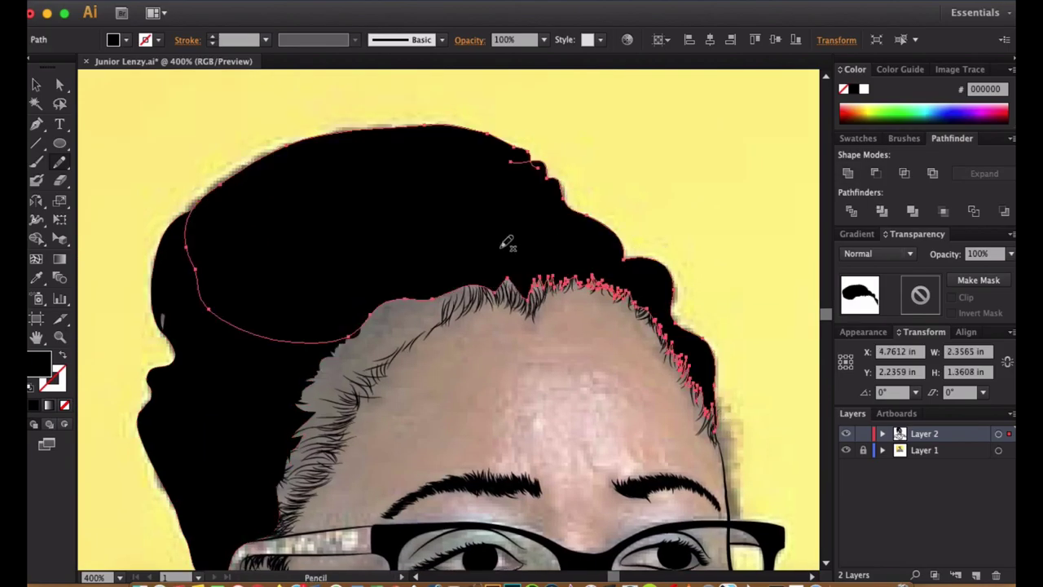
key("a")
left_click(488, 136)
left_click(240, 226)
scroll(240, 226, "up", 3)
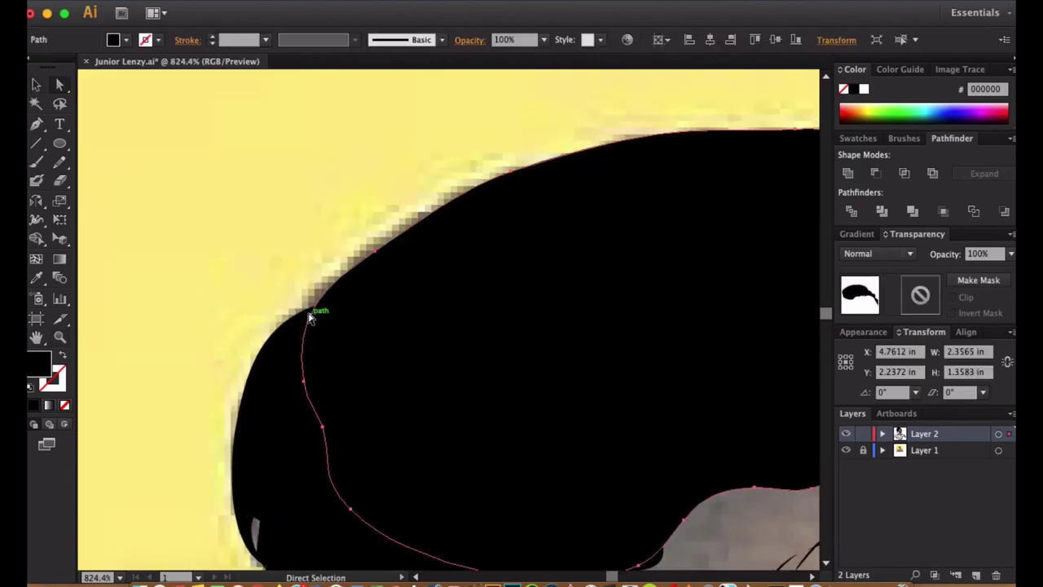
scroll(389, 298, "down", 4)
scroll(530, 366, "up", 3)
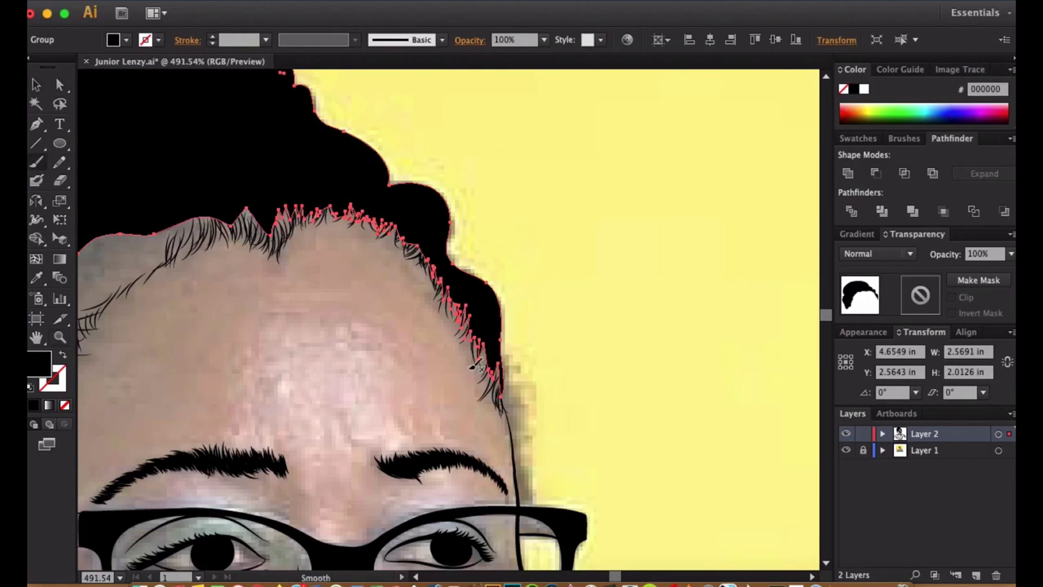
left_click_drag(493, 338, 531, 355)
With black strokes and no fill, pencil two hair strands along the hairline.
key("n")
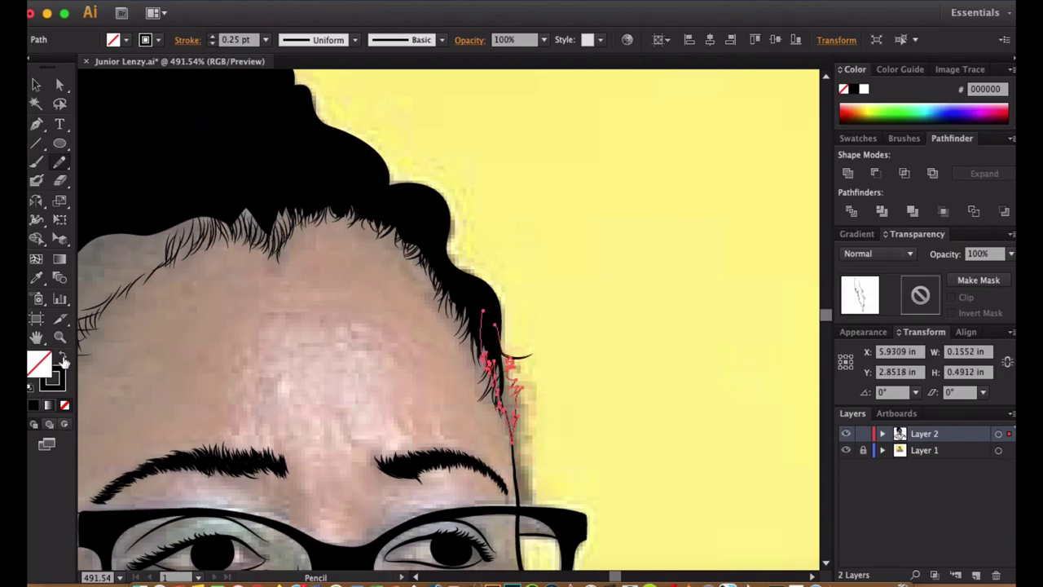
key("v")
key("Escape")
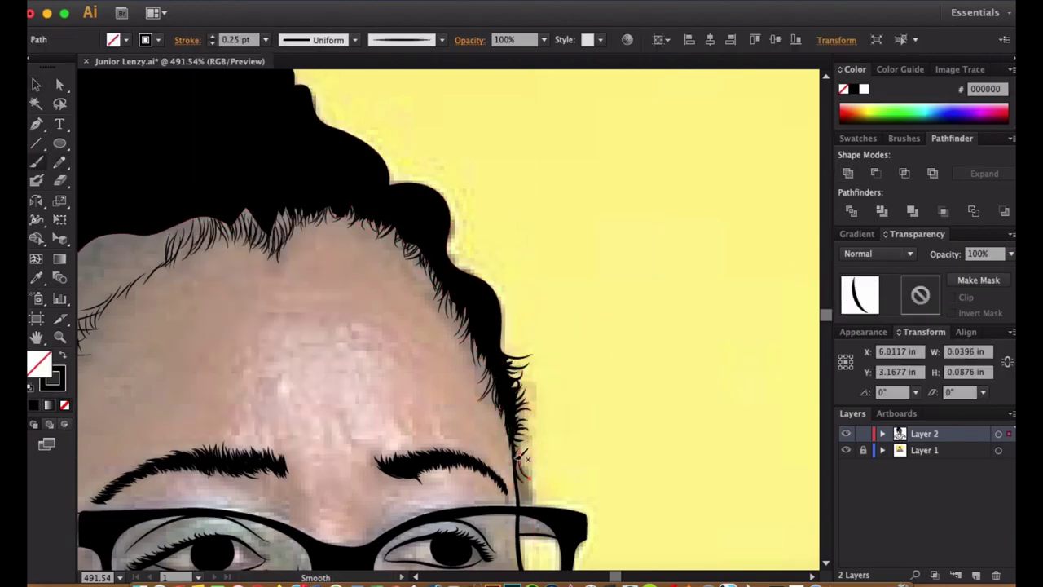
scroll(523, 486, "up", 5)
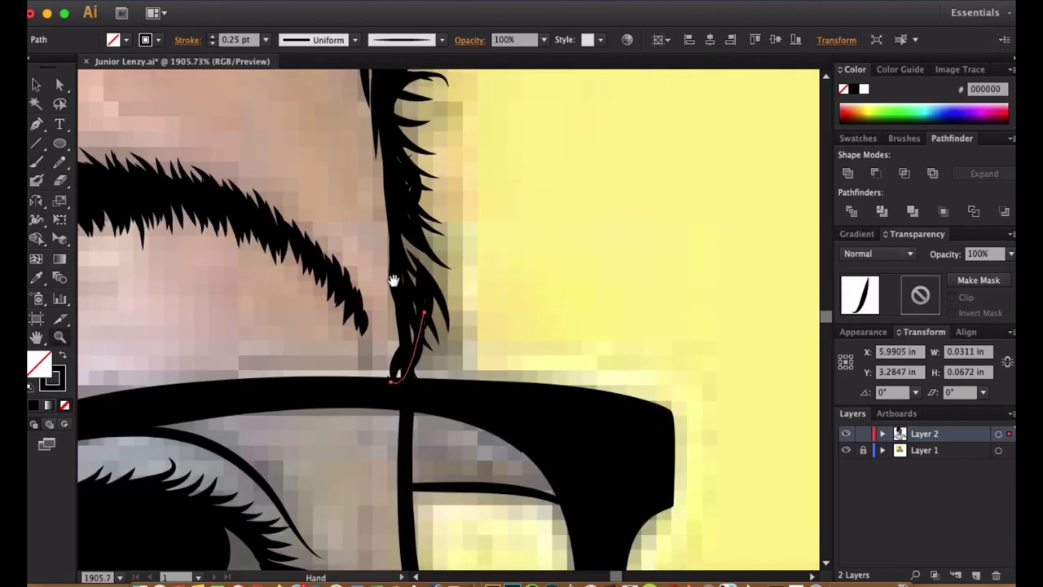
mouse_move(342, 376)
left_mouse_down()
mouse_move(336, 408)
mouse_move(360, 346)
left_mouse_up()
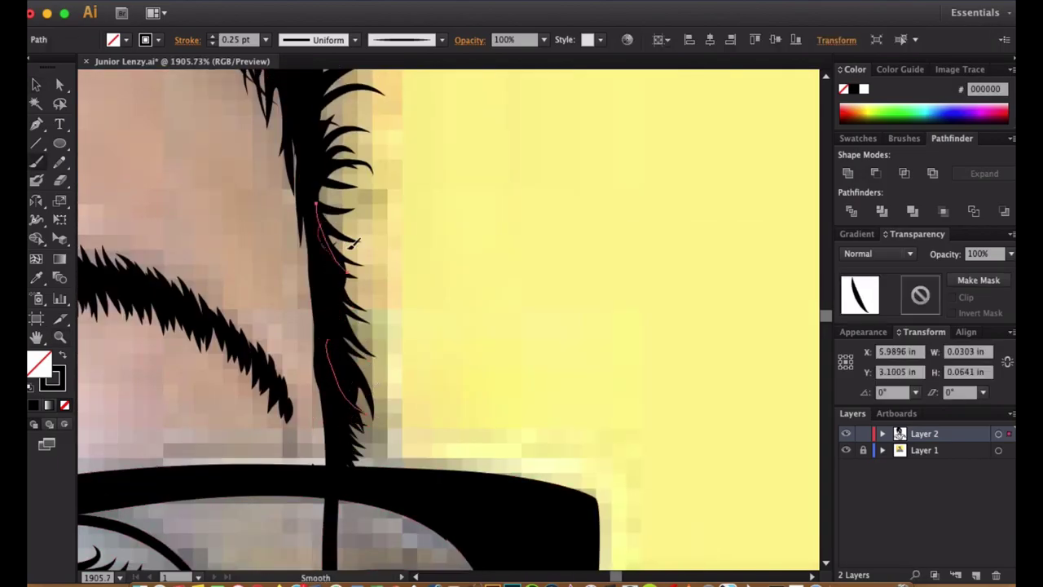
scroll(325, 367, "up", 5)
mouse_move(297, 448)
left_mouse_down()
mouse_move(368, 416)
mouse_move(314, 428)
mouse_move(330, 440)
mouse_move(337, 317)
left_mouse_up()
scroll(345, 395, "up", 5)
key("super")
scroll(324, 357, "down", 5)
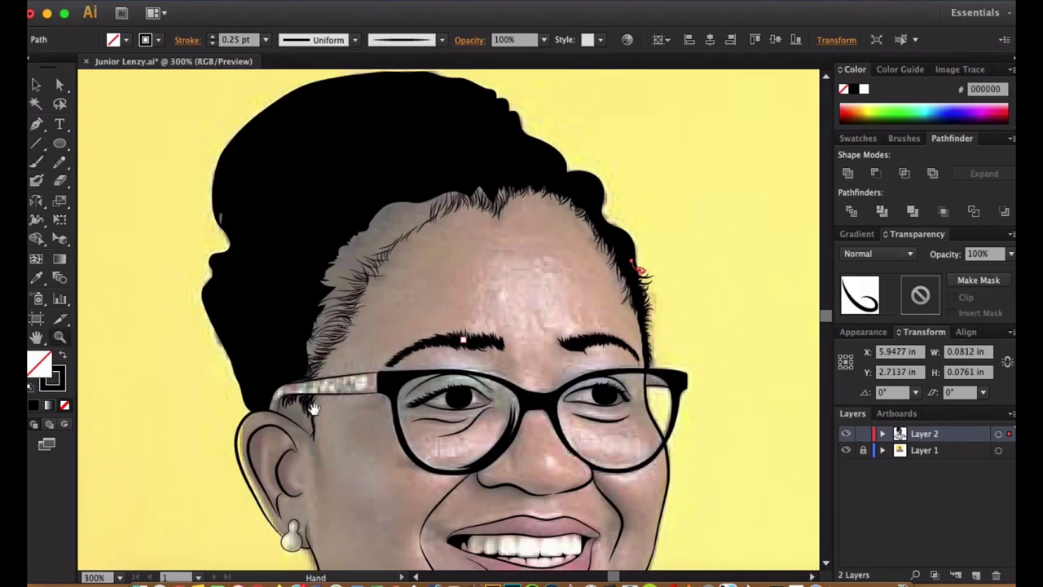
scroll(330, 339, "up", 5)
Draw two hooked hair strands by the glasses arm and a short stroke at the top hairline.
left_click(437, 310, "super")
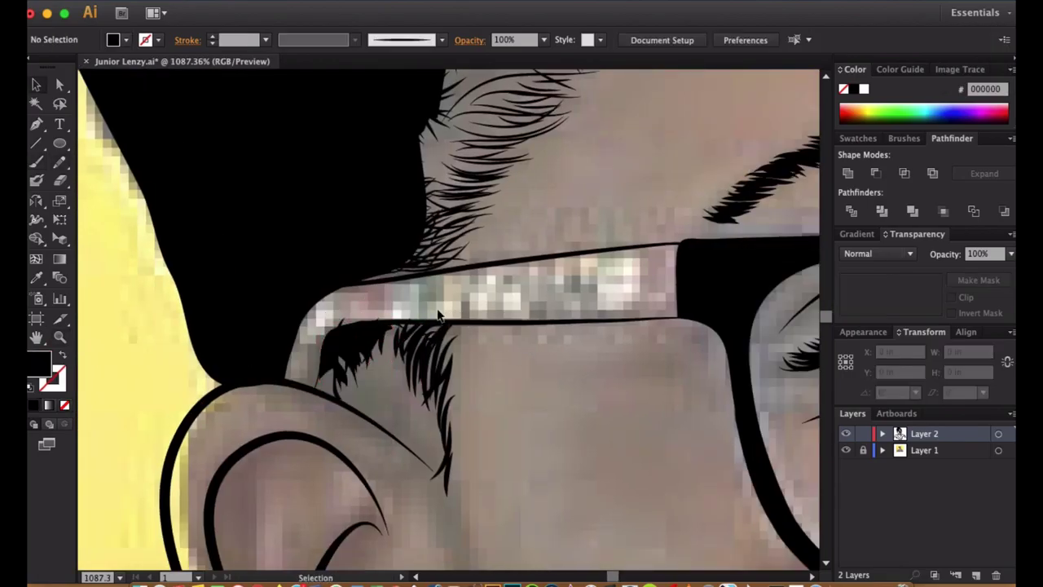
left_click_drag(370, 328, 390, 363)
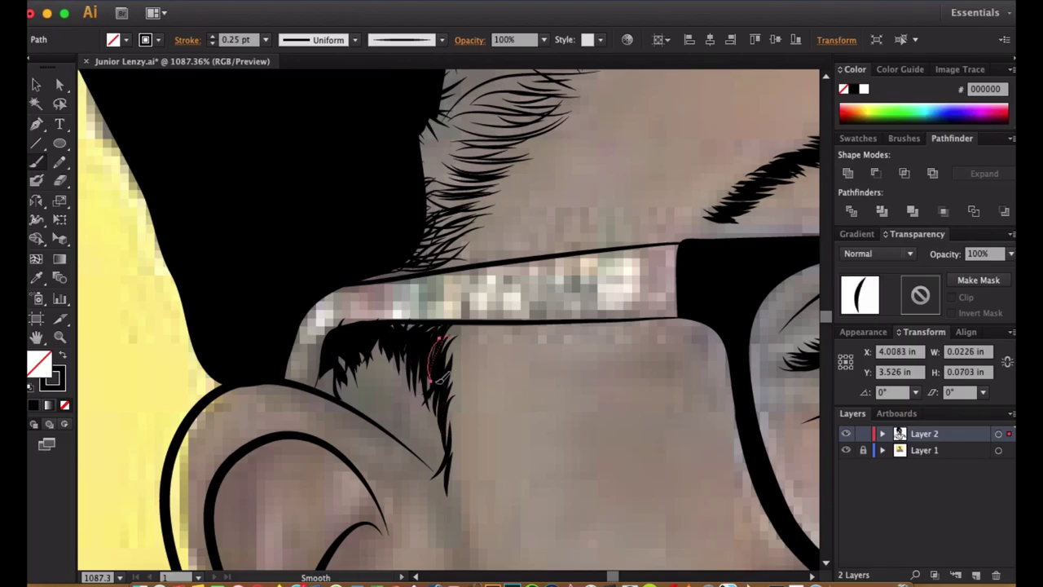
left_click_drag(371, 389, 393, 324)
left_click(378, 332, "super")
scroll(383, 342, "down", 5)
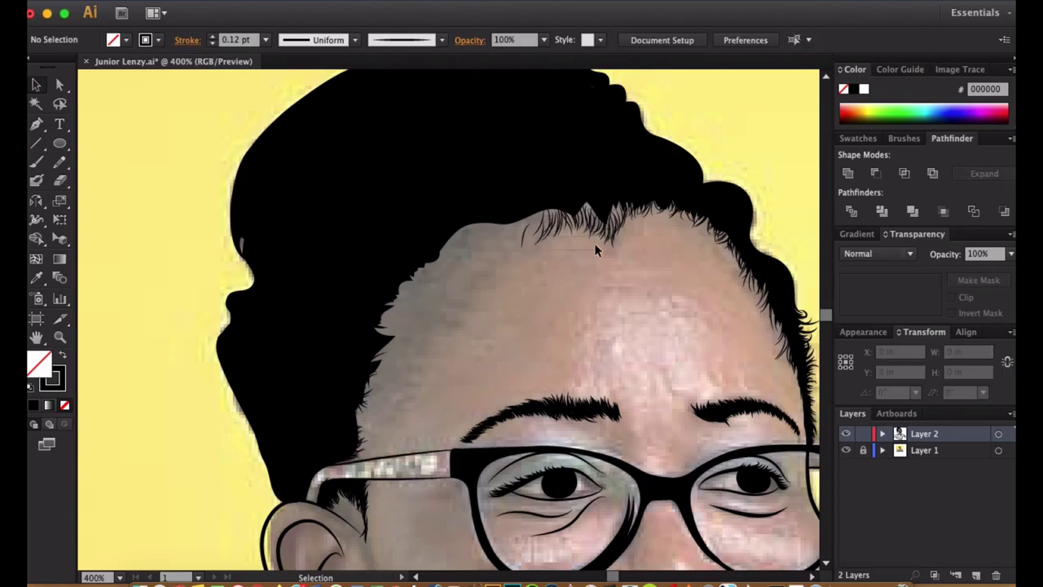
scroll(717, 326, "up", 2)
left_click_drag(364, 232, 368, 257)
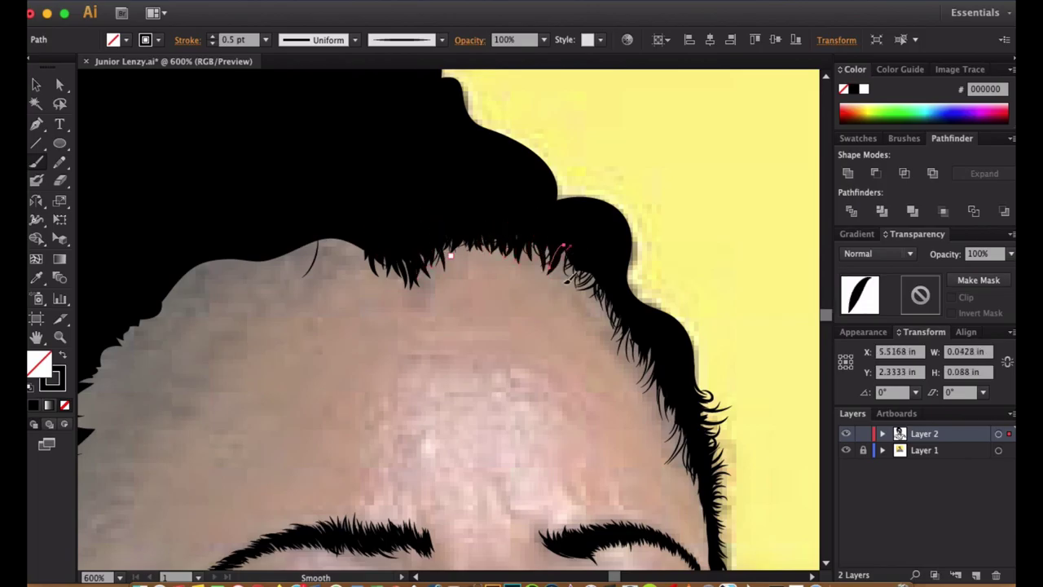
left_click(551, 303, "super")
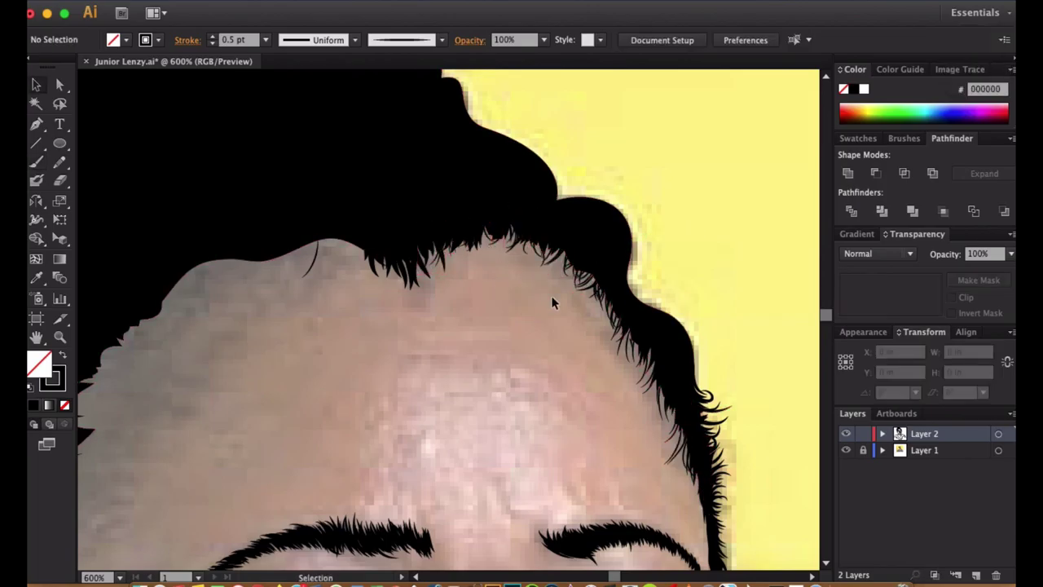
Paint short brush hair strands along the hairline.
key("b")
left_click_drag(550, 243, 556, 258)
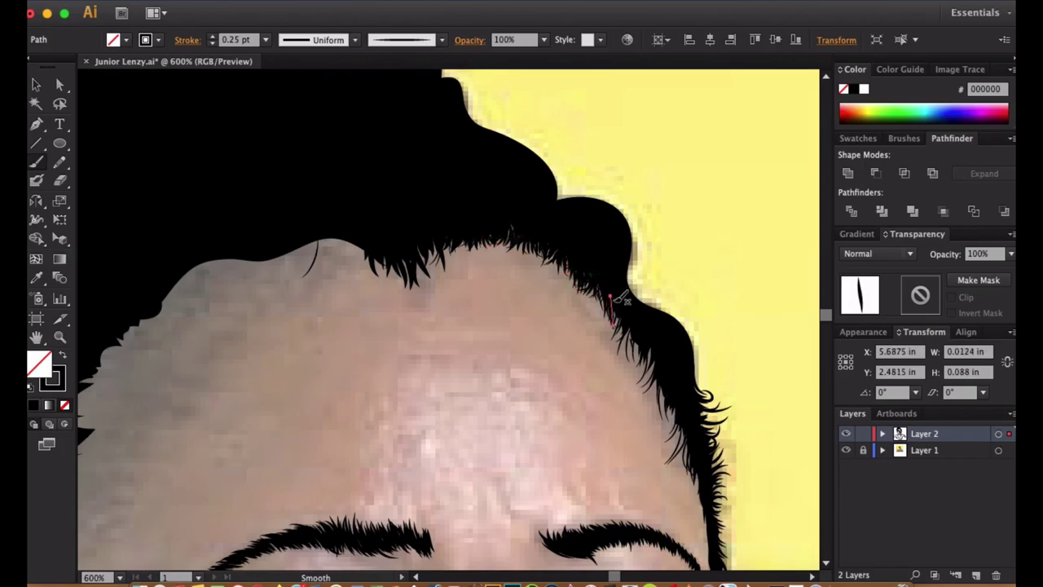
left_click_drag(684, 422, 676, 458)
scroll(571, 326, "down", 5)
scroll(570, 326, "right", 4)
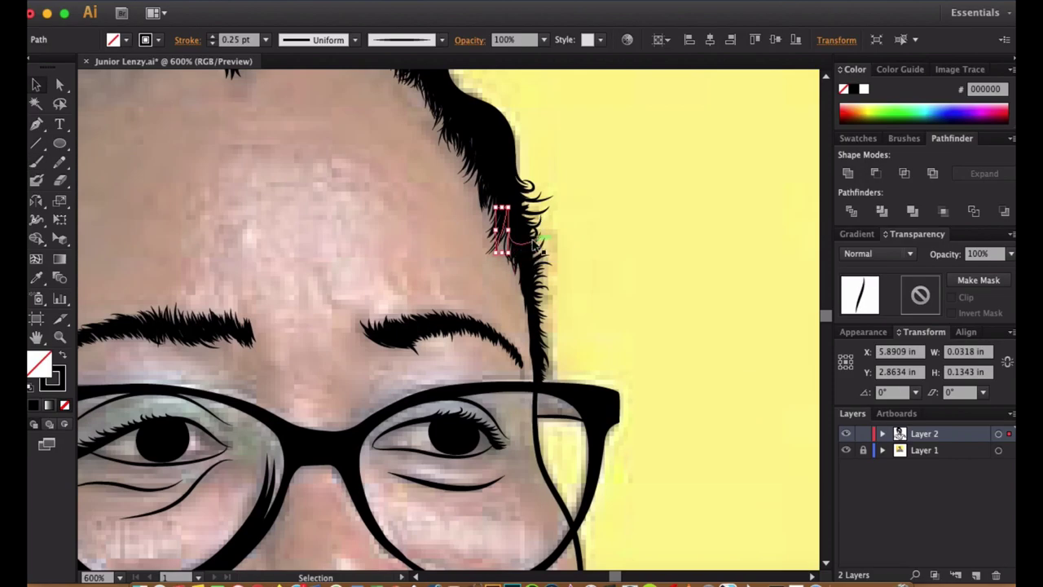
scroll(521, 269, "up", 5)
scroll(522, 269, "left", 4)
left_click_drag(518, 202, 534, 238)
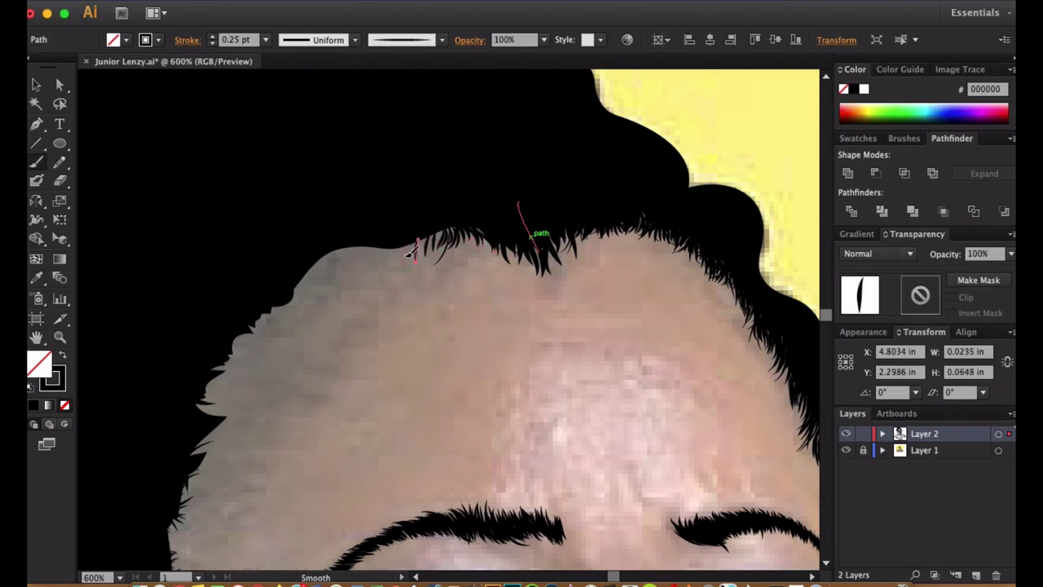
Paint more small hair strands along the left hairline and near the left temple.
left_click_drag(265, 359, 279, 335)
left_click_drag(316, 300, 308, 270)
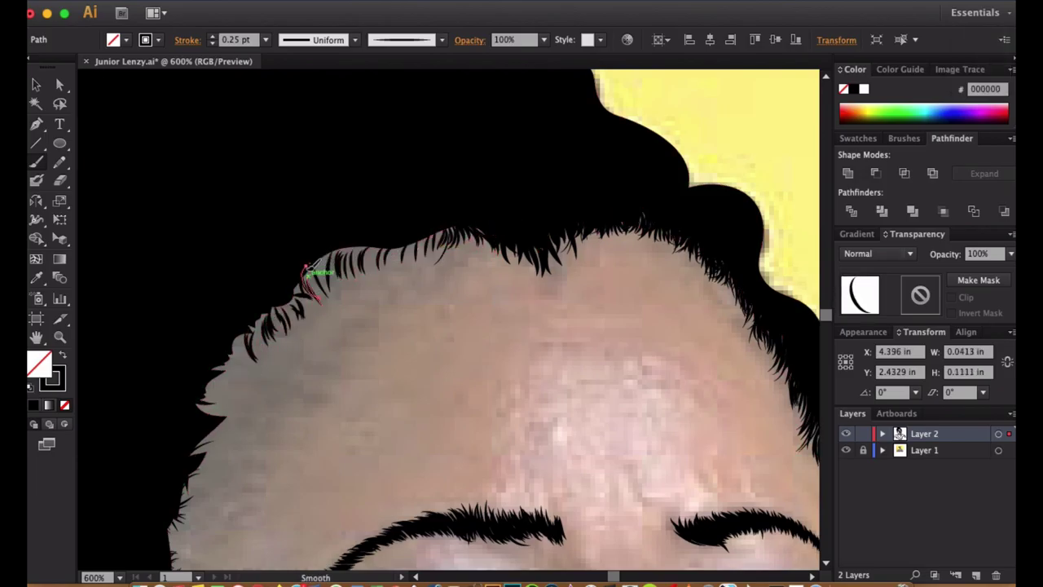
scroll(447, 235, "left", 4)
left_click_drag(499, 257, 528, 228)
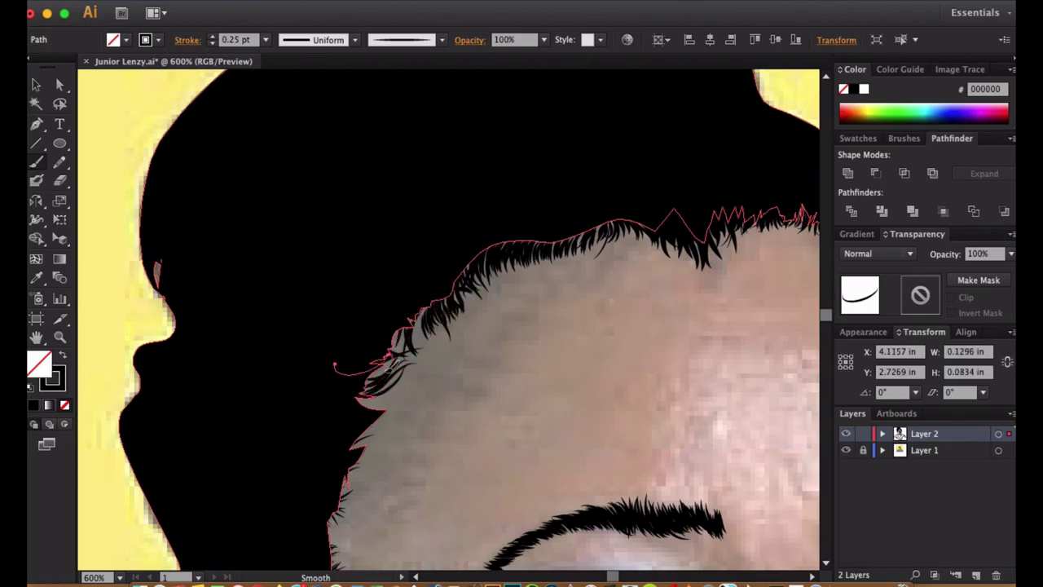
left_click_drag(381, 372, 415, 337)
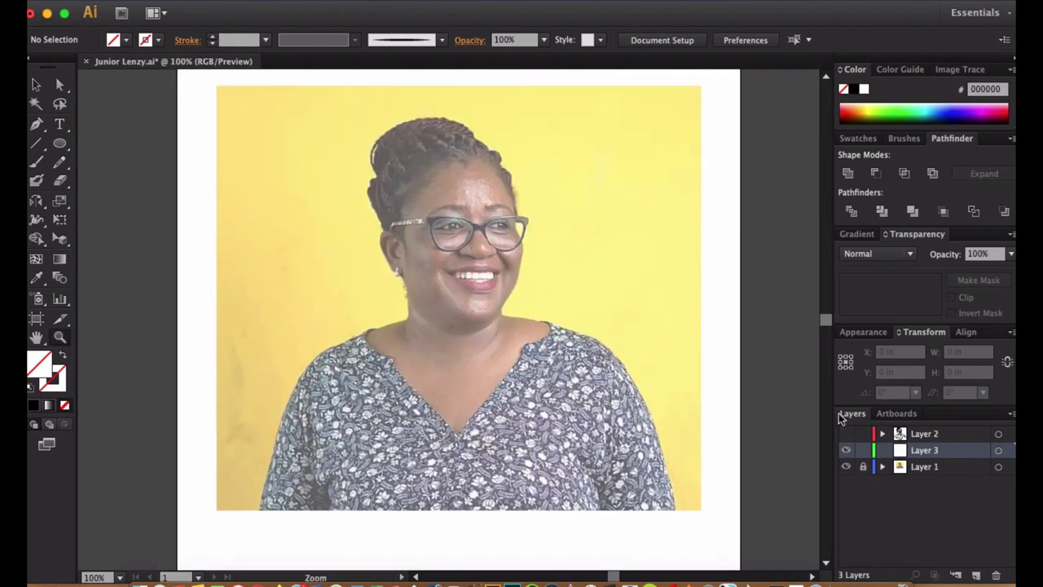
Show Layer 2, duplicate it, hide and lock the copy, and target Layer 3.
left_click(846, 434)
left_click_drag(924, 433, 924, 484)
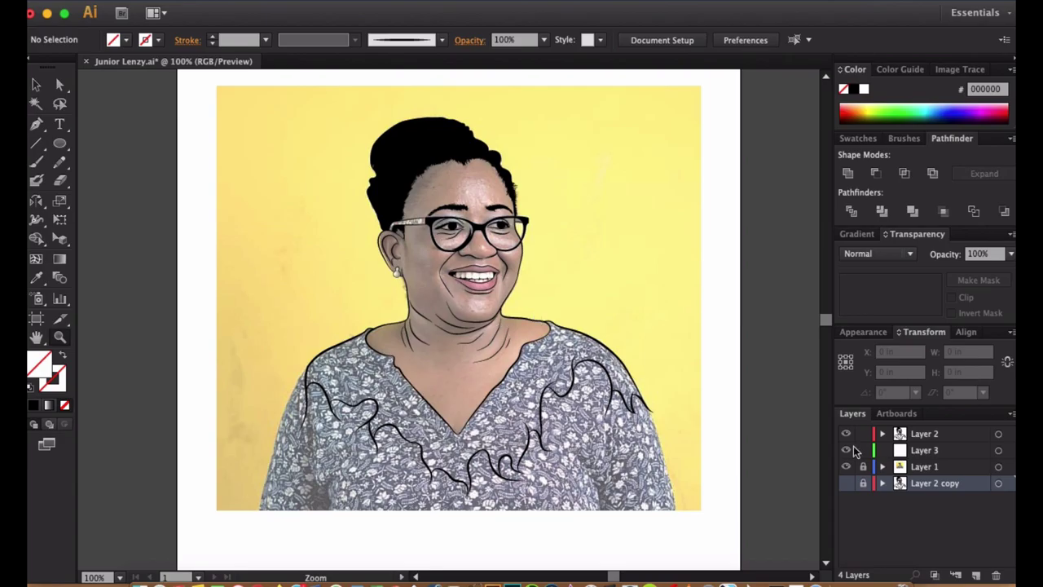
left_click(845, 483)
left_click(912, 449)
Draw a rectangle covering the whole portrait and fill it with tan E2AC88.
left_click(60, 144)
left_click_drag(256, 96, 680, 507)
left_click(856, 106)
left_click(854, 105)
left_click(865, 104)
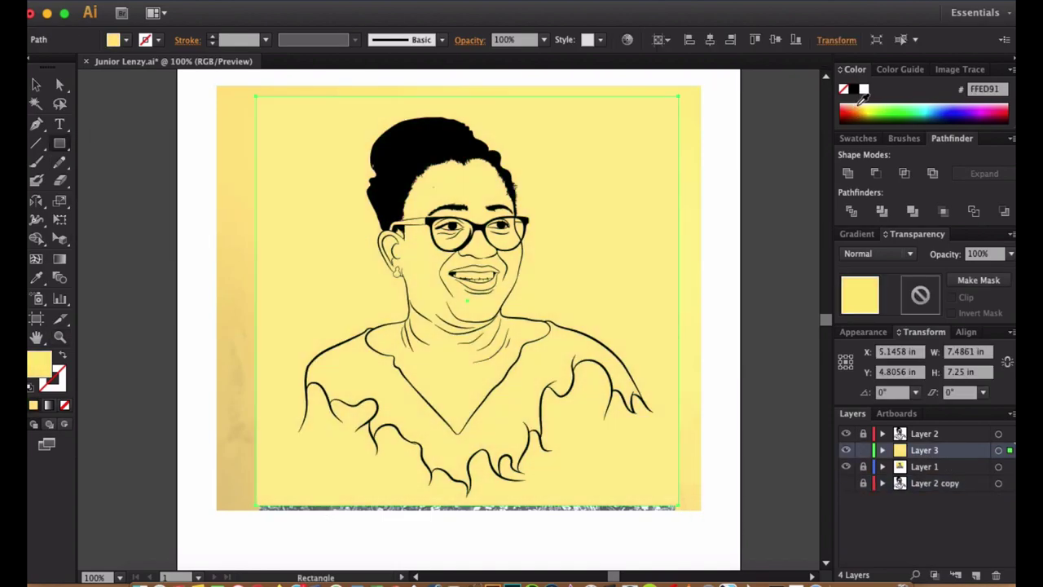
left_click(854, 104)
double_click(844, 88)
left_click_drag(817, 376, 832, 379)
key("Return")
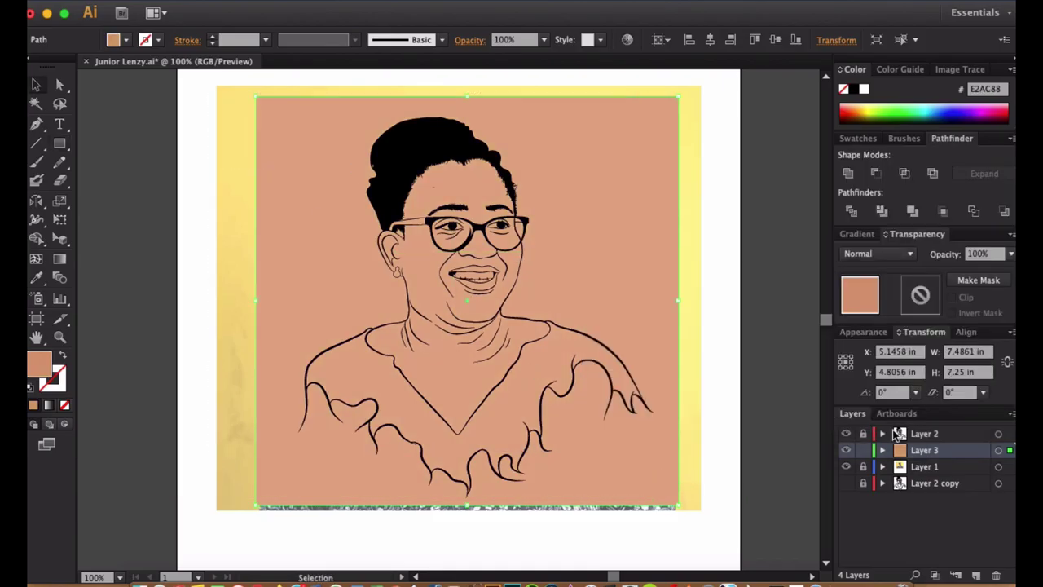
Expand the traced line art into editable shapes.
right_click(486, 253)
left_click(199, 2)
left_click(263, 145)
right_click(603, 285)
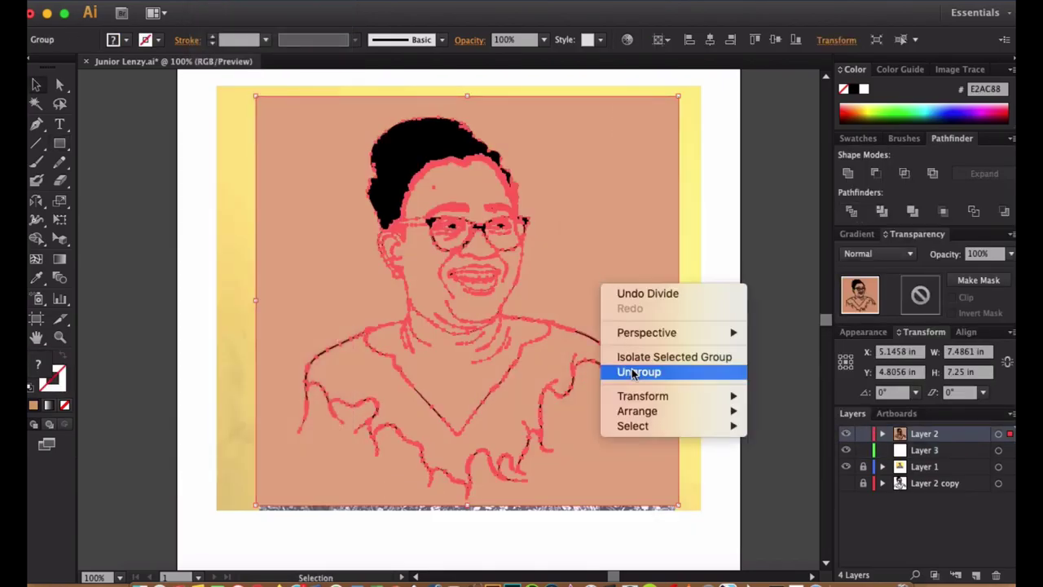
Isolate the expanded group and fill the shirt with a dark purple.
left_click(643, 356)
left_click(440, 383)
double_click(38, 358)
left_click_drag(817, 375, 817, 237)
left_click_drag(787, 298, 652, 320)
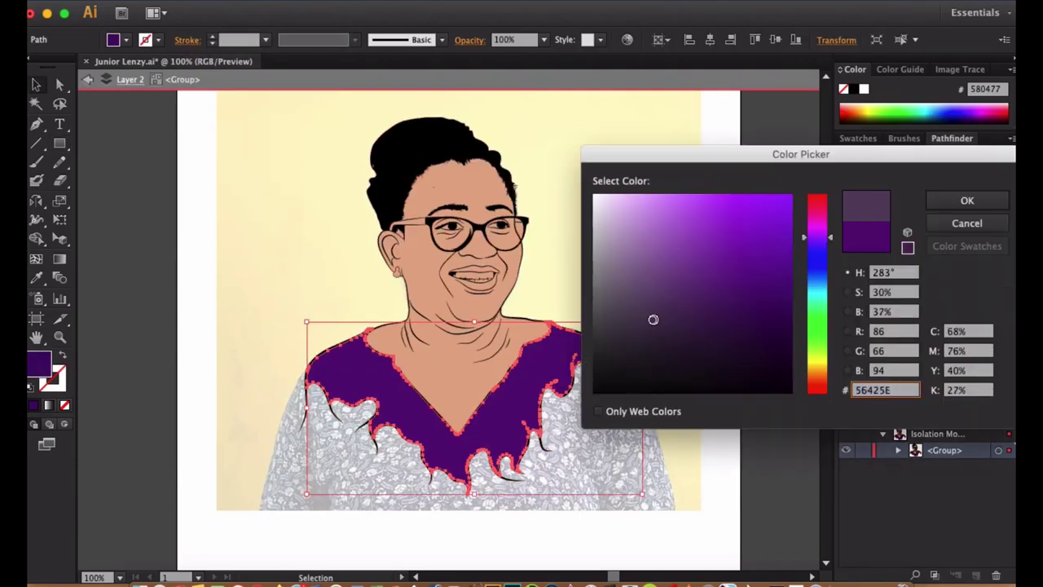
key("Return")
Fill the teeth and both eye whites with white.
left_click(226, 391)
scroll(482, 370, "up", 5)
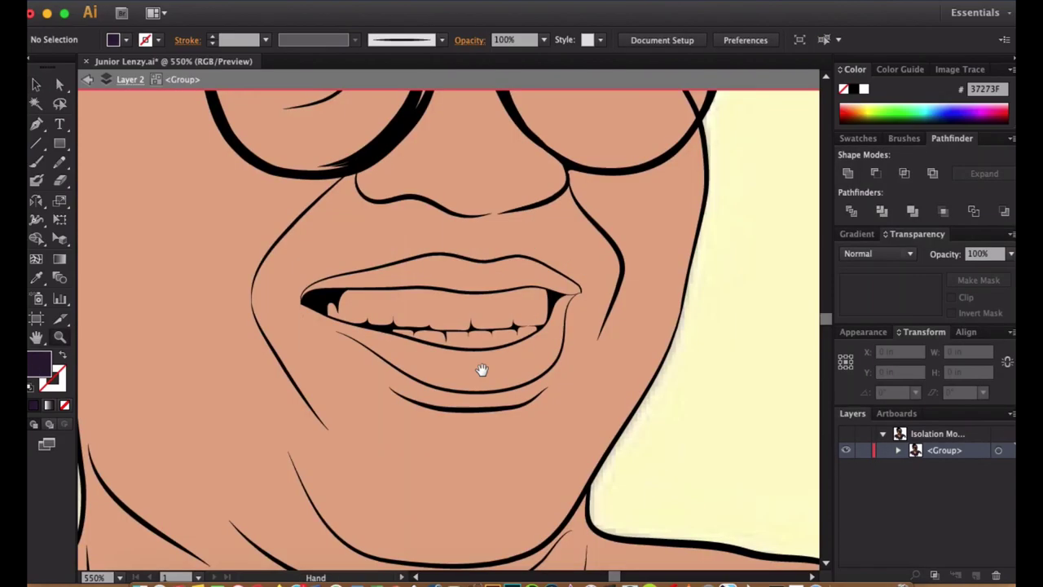
left_click_drag(482, 370, 522, 476)
left_click(489, 383)
left_click(864, 89)
left_click(430, 163)
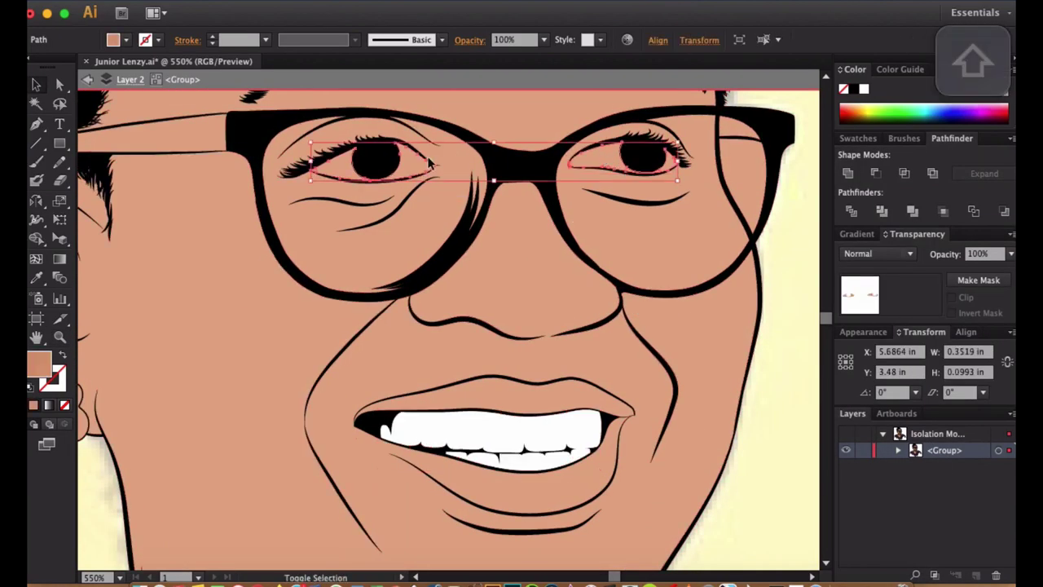
key("d")
scroll(430, 163, "up", 5)
left_click(372, 384)
key("d")
Make the earring white and delete the stray pink blob by the hair.
left_click(432, 449)
scroll(484, 410, "up", 8)
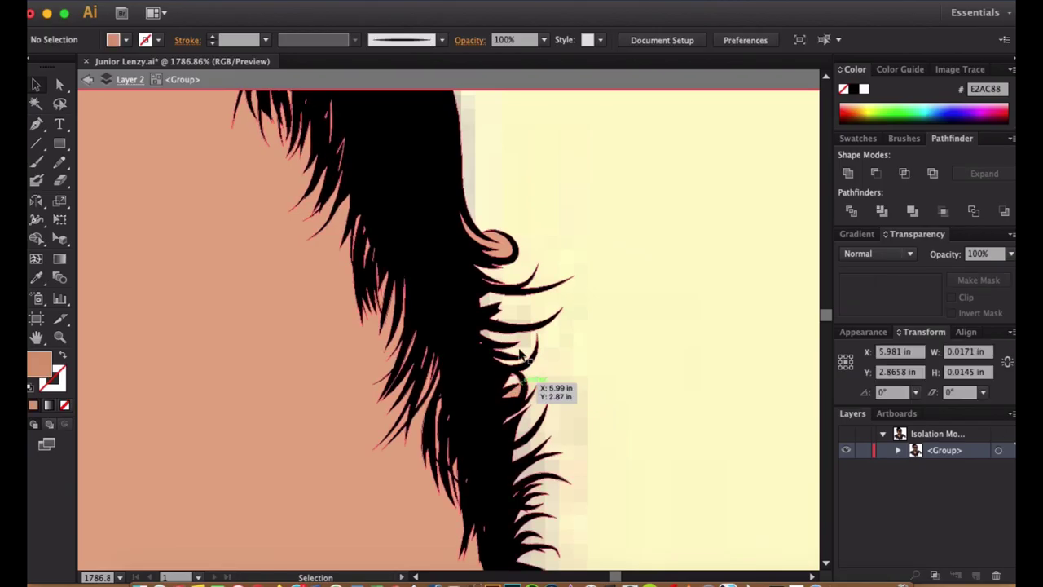
left_click(498, 245)
key("Delete")
Zoom in on the glasses and fill the arm near the ear grey.
scroll(588, 353, "down", 8)
key("z")
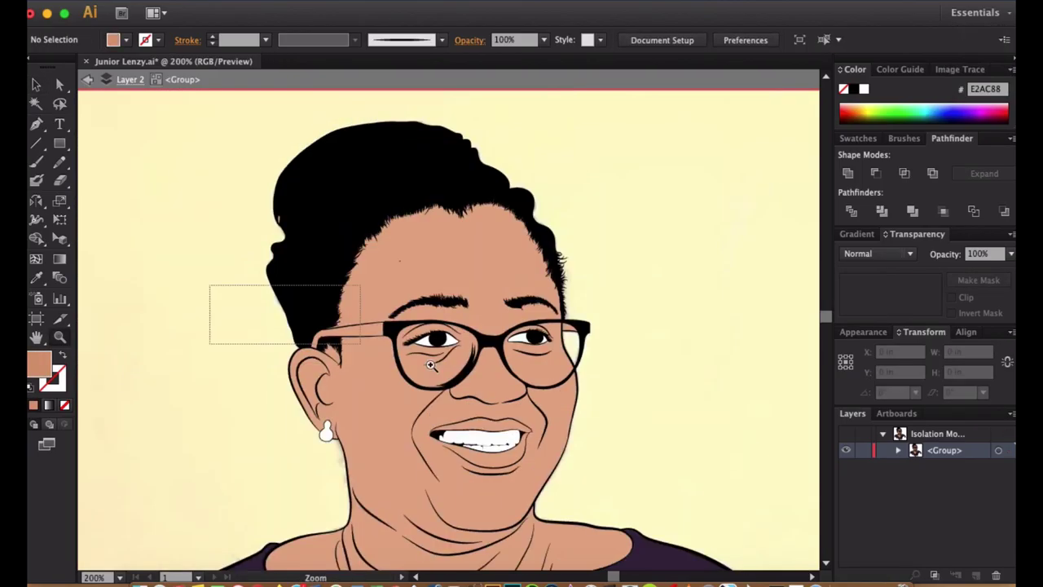
left_click(431, 365)
left_click(139, 367, "super")
double_click(39, 363)
left_click(595, 369)
left_click(967, 198)
key("shift+super+a")
left_click(509, 424, "alt")
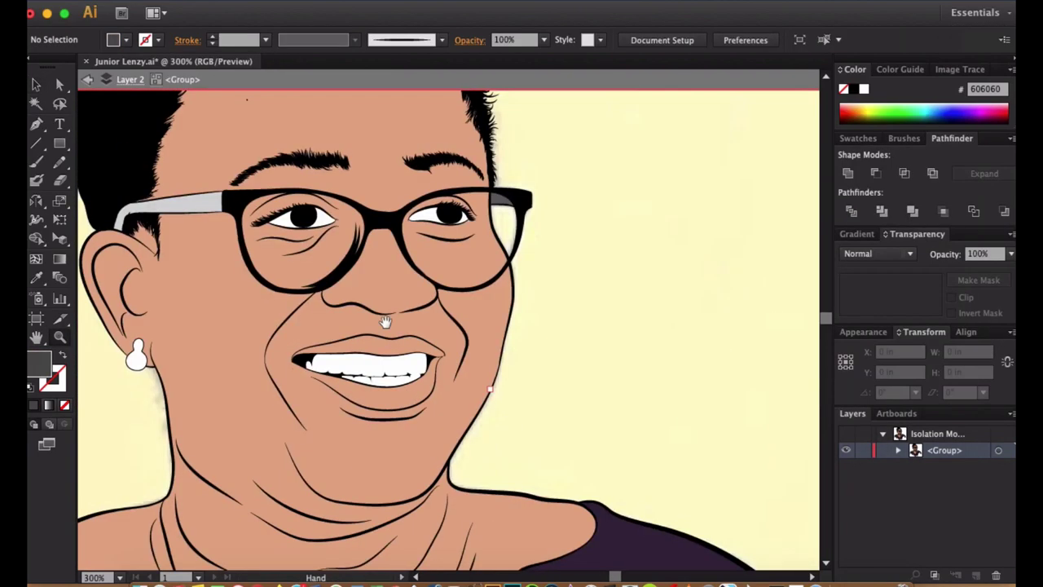
Exit the isolated group and select the white shapes together.
scroll(510, 424, "down", 5)
key("super+0")
scroll(489, 407, "up", 8)
scroll(489, 407, "down", 3)
key("v")
left_click(521, 204)
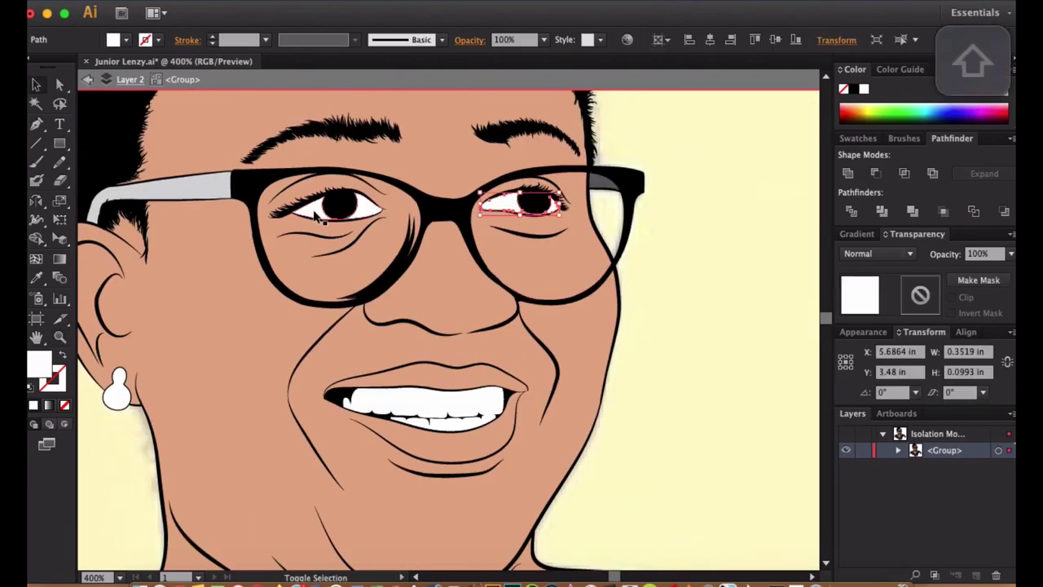
key("Escape")
left_click(423, 404)
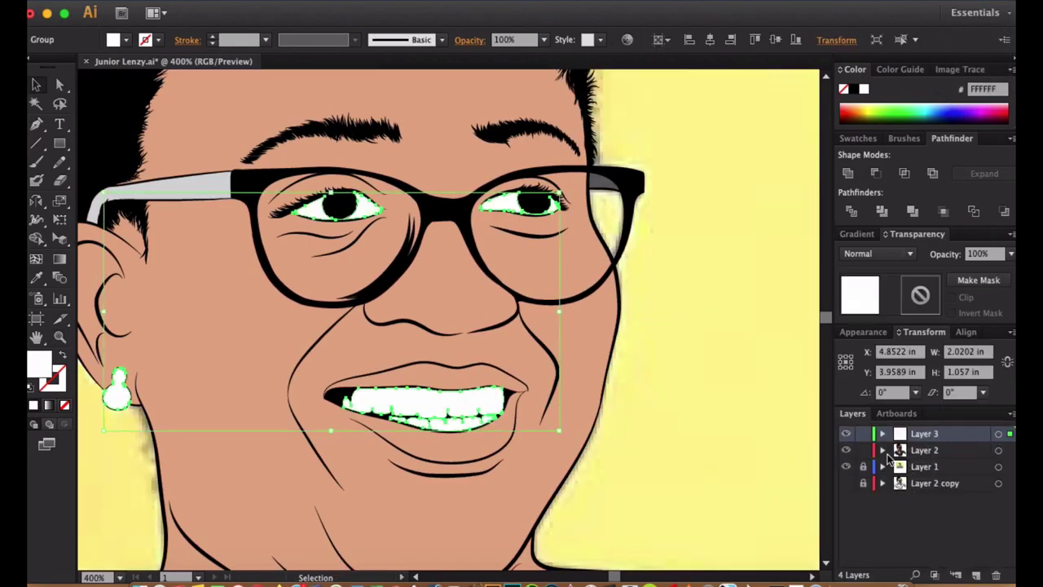
Expand Layer 2 and collect its items into a new layer.
key("shift+super+a")
left_click(882, 450)
left_click(888, 466)
scroll(937, 497, "down", 2)
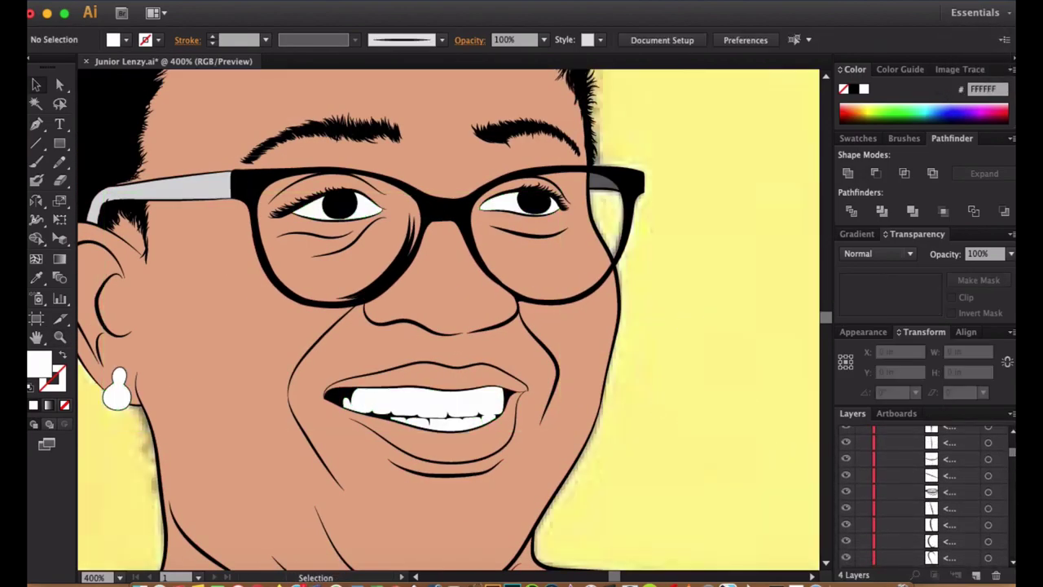
right_click(965, 482)
left_click(919, 394)
Collect the shirt pieces into a new layer and drag that group above the face layers.
scroll(970, 497, "up", 3)
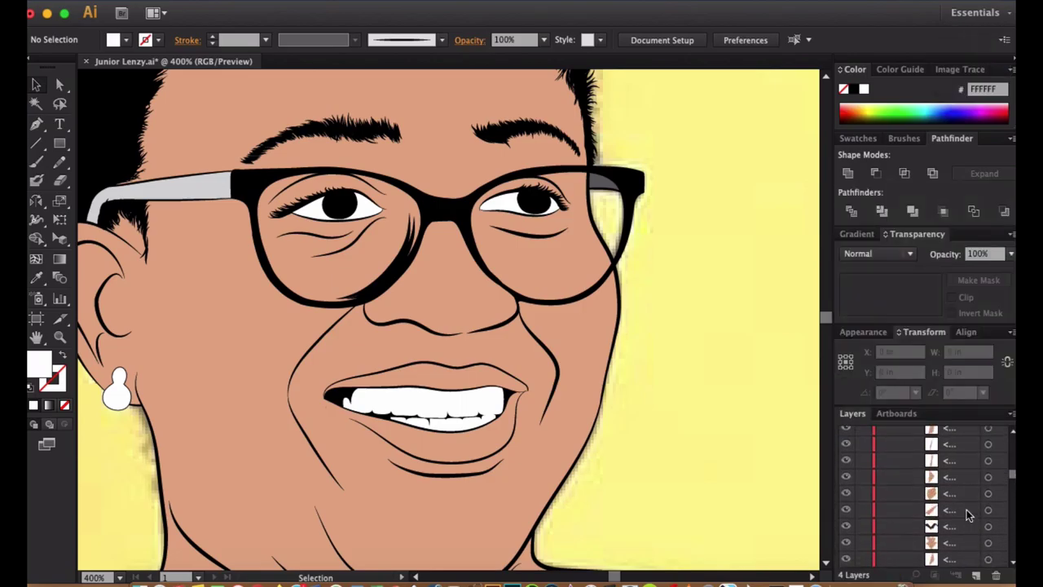
left_click(1011, 413)
left_click(953, 395)
left_click(998, 515)
key("super+minus")
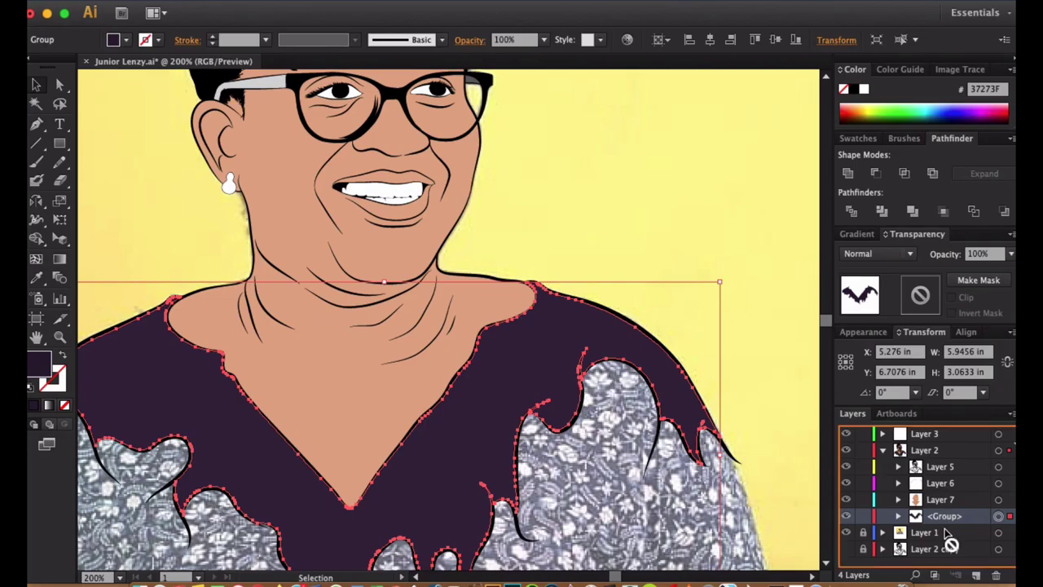
left_click_drag(945, 557, 928, 505)
Select the flat face artwork in Layer 7 and fit the whole artboard in view.
left_click(998, 516)
scroll(408, 326, "up", 6)
key("shift+e")
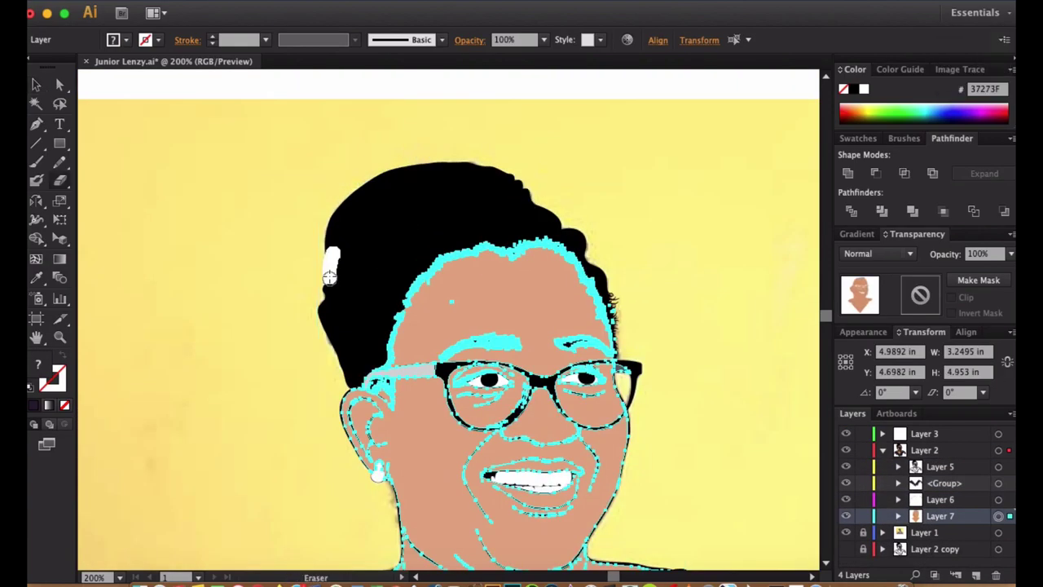
scroll(641, 318, "up", 15)
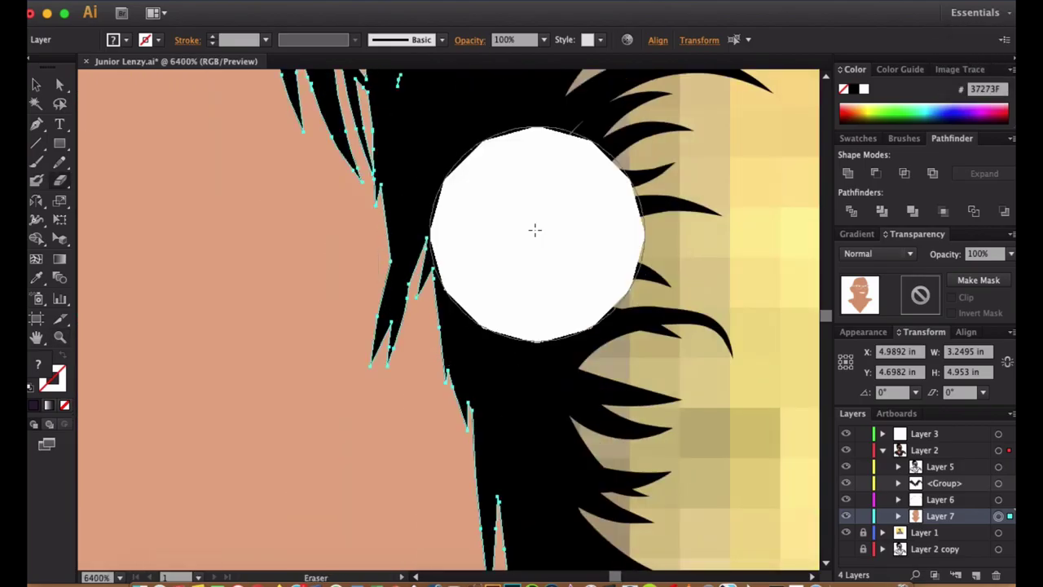
scroll(568, 368, "down", 9)
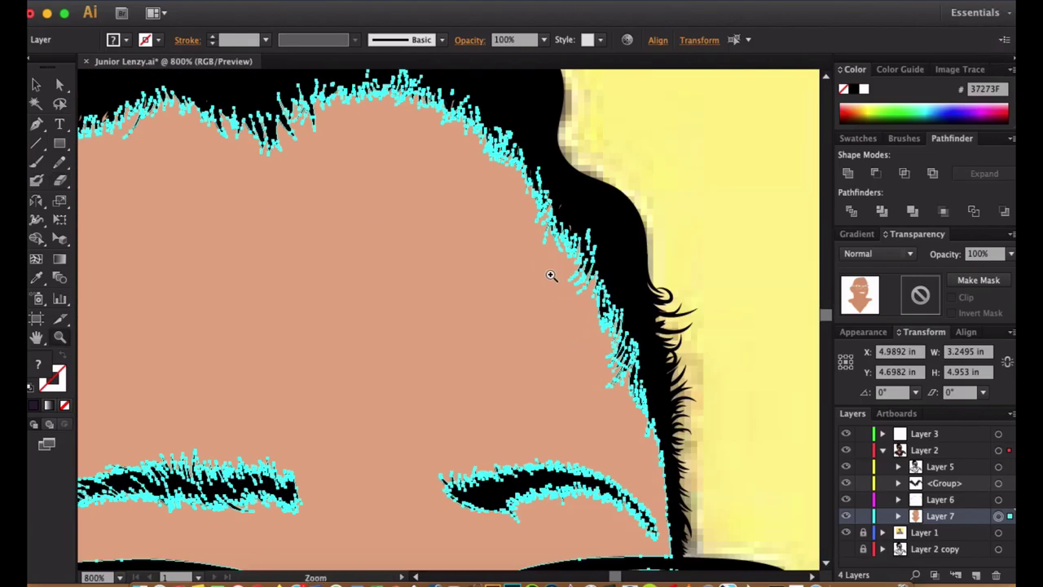
scroll(570, 327, "up", 3)
scroll(571, 326, "down", 6)
key("v")
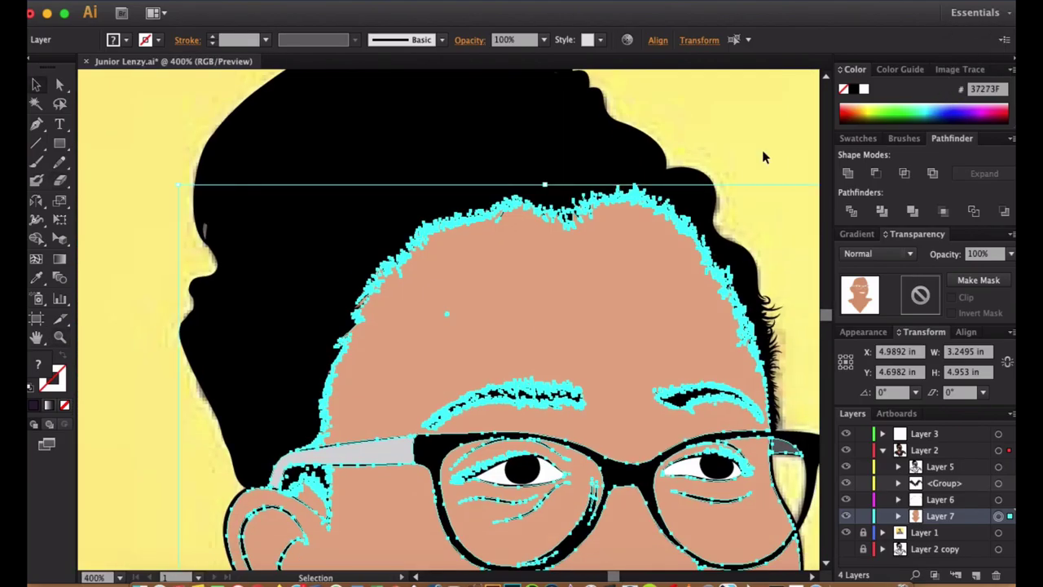
key("ctrl+0")
key("ctrl+shift+a")
Select the Layer 6 and Layer 7 artwork and expand Layer 7's contents.
left_click(998, 499)
left_click(998, 516)
left_click(898, 516)
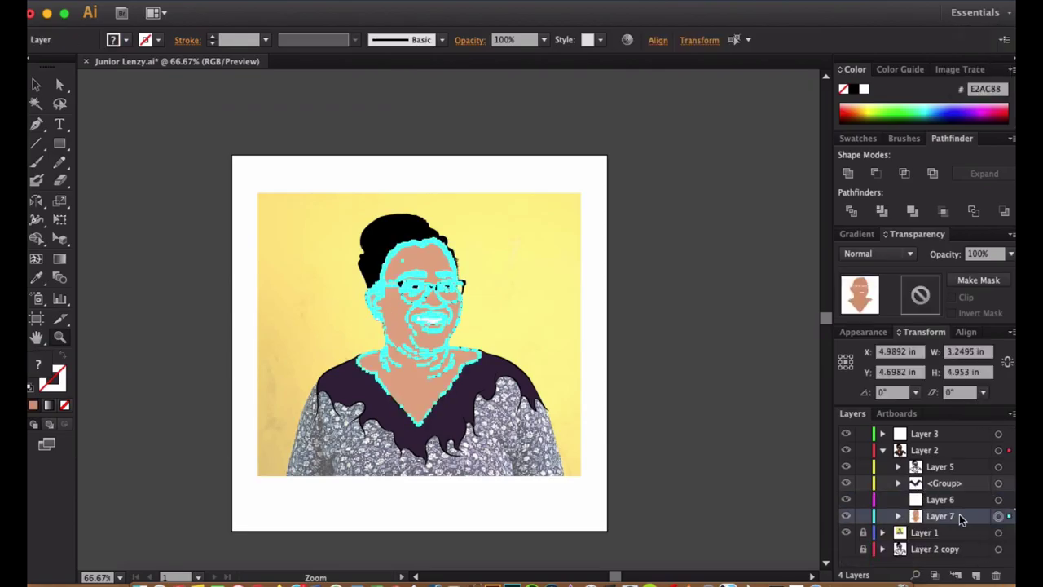
left_click(898, 516)
Zoom in on the portrait, toggle the photo and face layers, and undo the Layer 6 move.
left_click_drag(940, 499, 924, 429)
left_click(882, 466)
key("ctrl+shift+a")
left_click(846, 483)
left_click(846, 483)
key("z")
left_click_drag(305, 170, 625, 366)
key("ctrl+z")
key("ctrl+z")
left_click(846, 515)
key("ctrl+z")
left_click(845, 516)
Draw a skin-colour square beside the artboard plus a duplicate in the dark purple shirt colour.
key("m")
mouse_move(704, 196)
left_mouse_down()
mouse_move(743, 234)
mouse_move(724, 263)
left_mouse_up()
key("v")
key("i")
left_click(522, 372)
key("v")
left_click(573, 306)
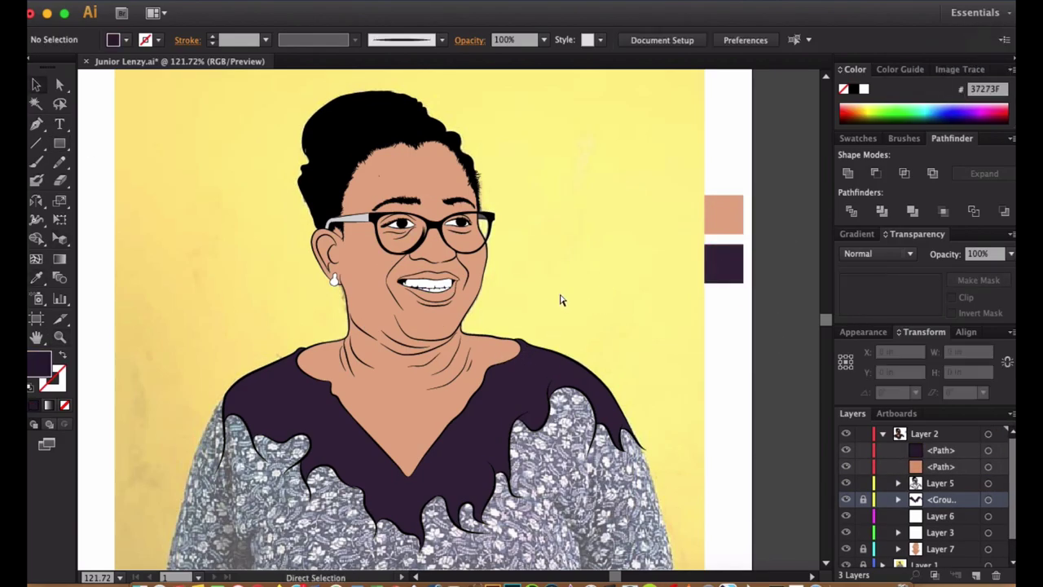
Hide the flat face layer, target Layer 3, and sample the skin colour from the square.
scroll(937, 488, "down", 1)
left_click(846, 526)
left_click(988, 509)
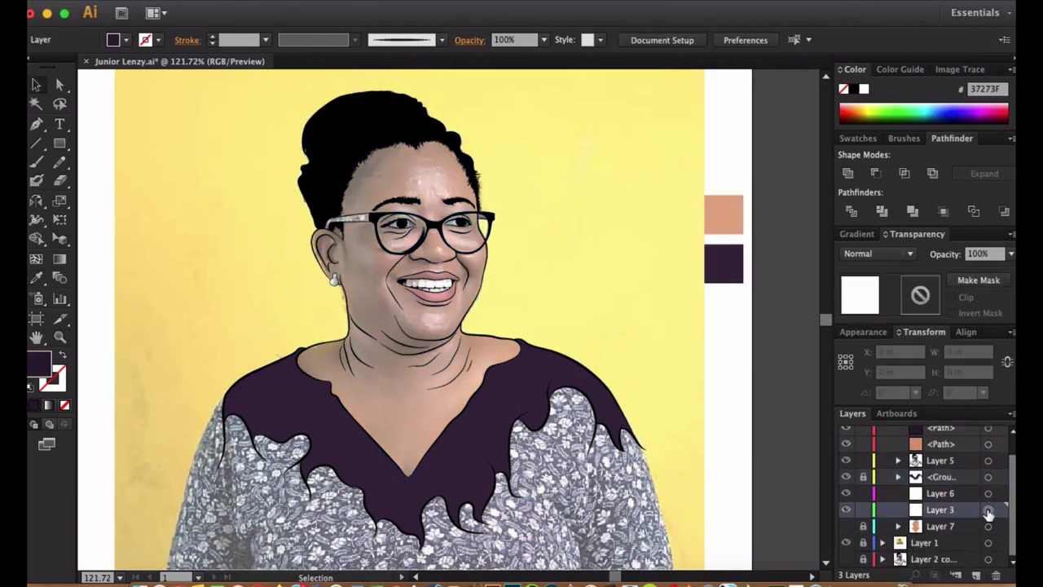
key("i")
left_click(715, 215)
key("n")
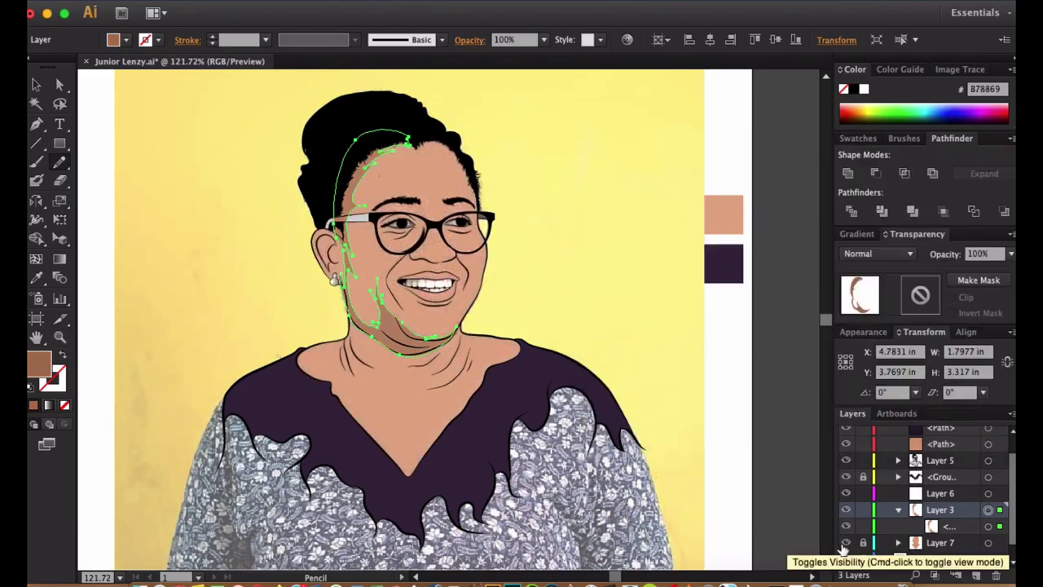
Hide the flat face layer and draw Pencil shadows along the neck and up the jaw.
left_click(846, 542)
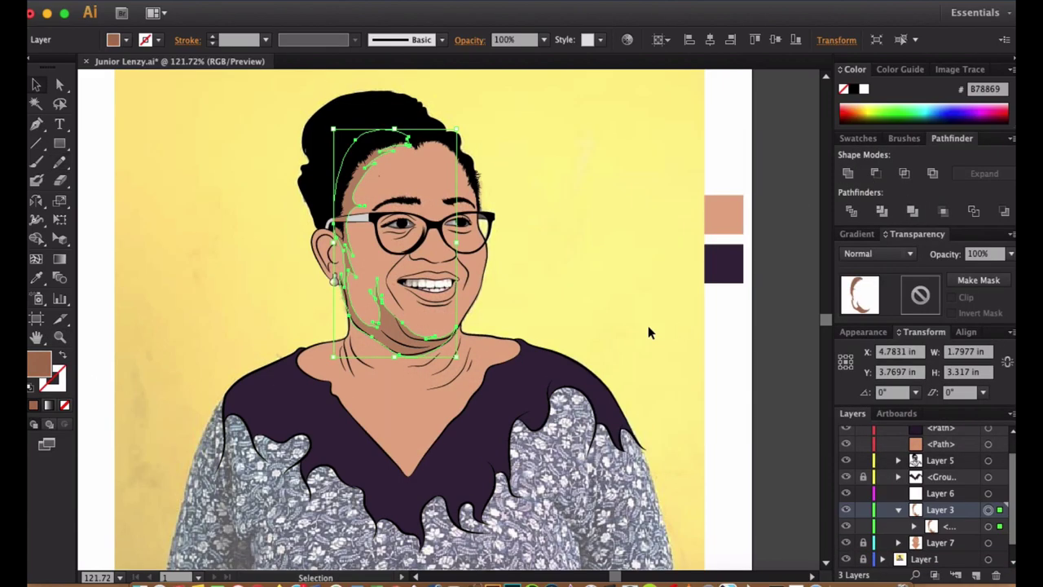
key("super+shift+a")
scroll(338, 343, "up", 4)
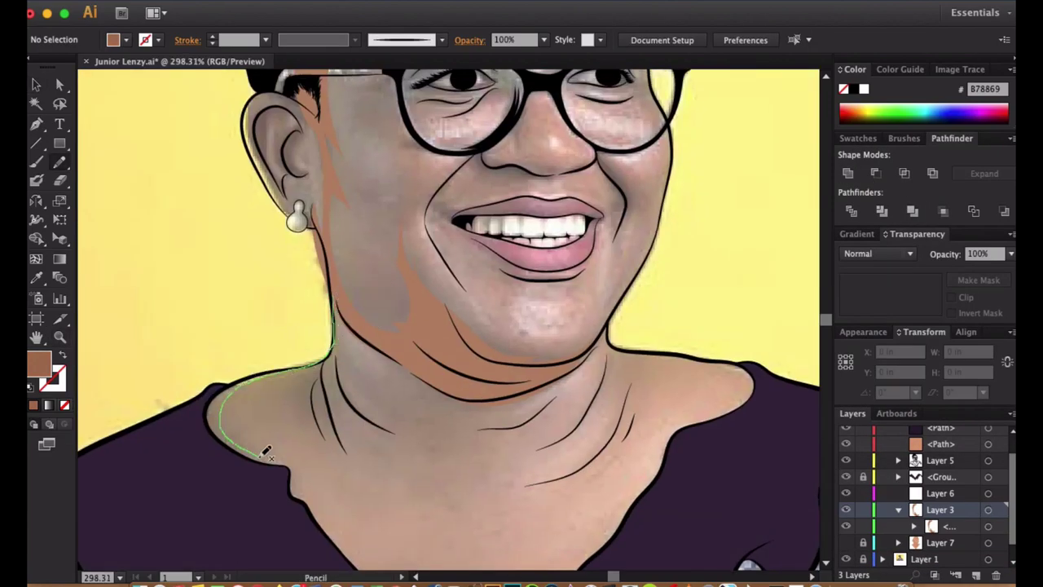
left_click_drag(341, 281, 336, 284)
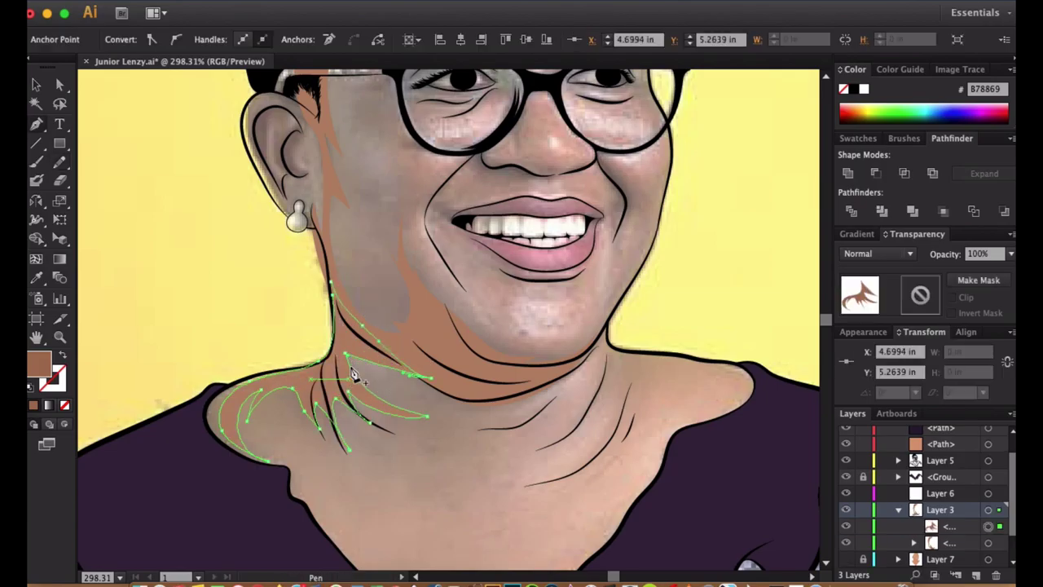
key("n")
left_click_drag(334, 326, 564, 393)
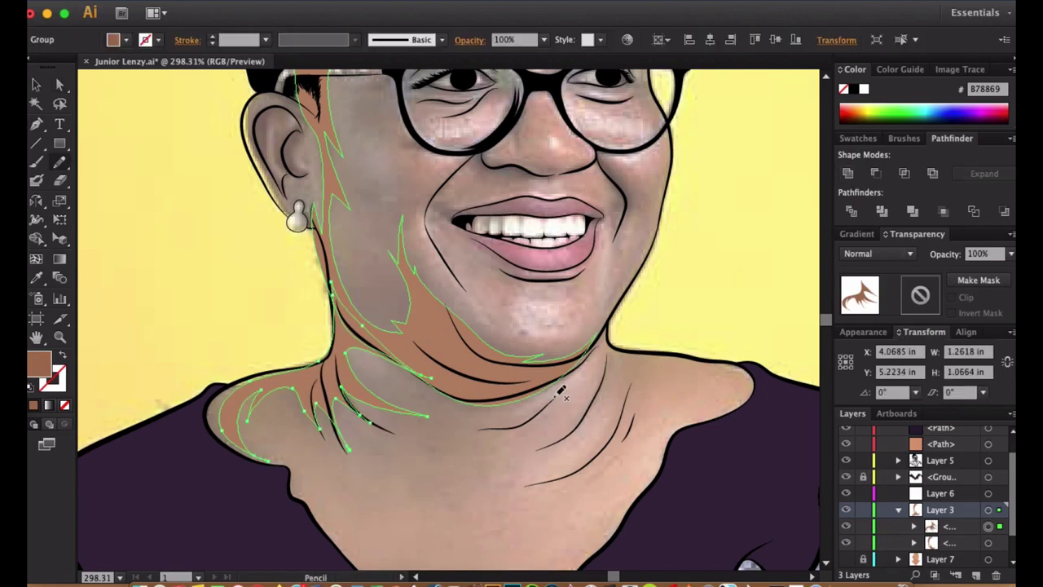
Reshape the neck shadow by moving one of its anchors with Direct Selection.
key("v")
key("super+shift+a")
scroll(349, 396, "down", 5)
scroll(680, 407, "up", 6)
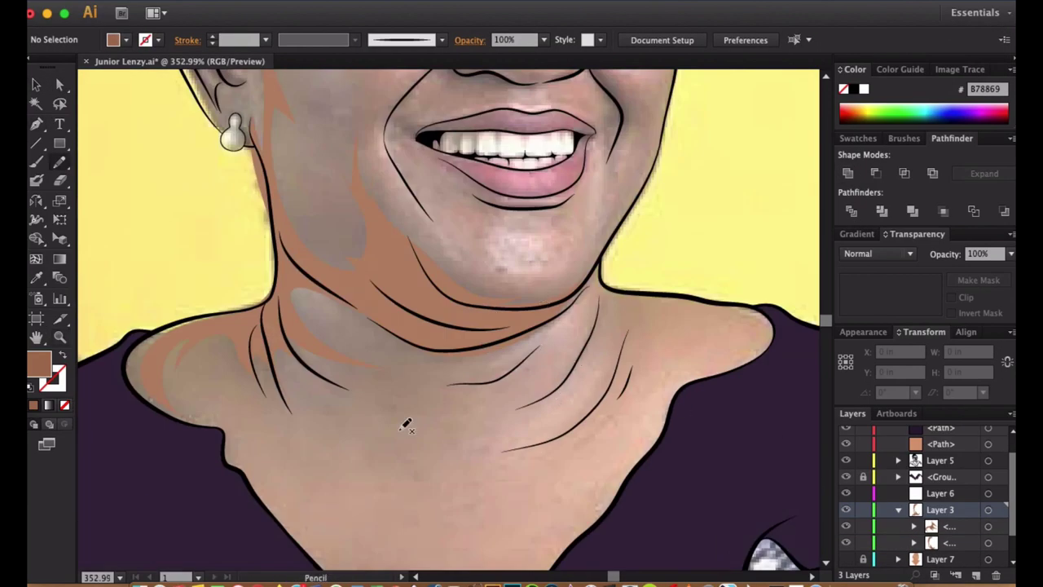
key("a")
left_click(298, 410)
left_click_drag(298, 410, 289, 419)
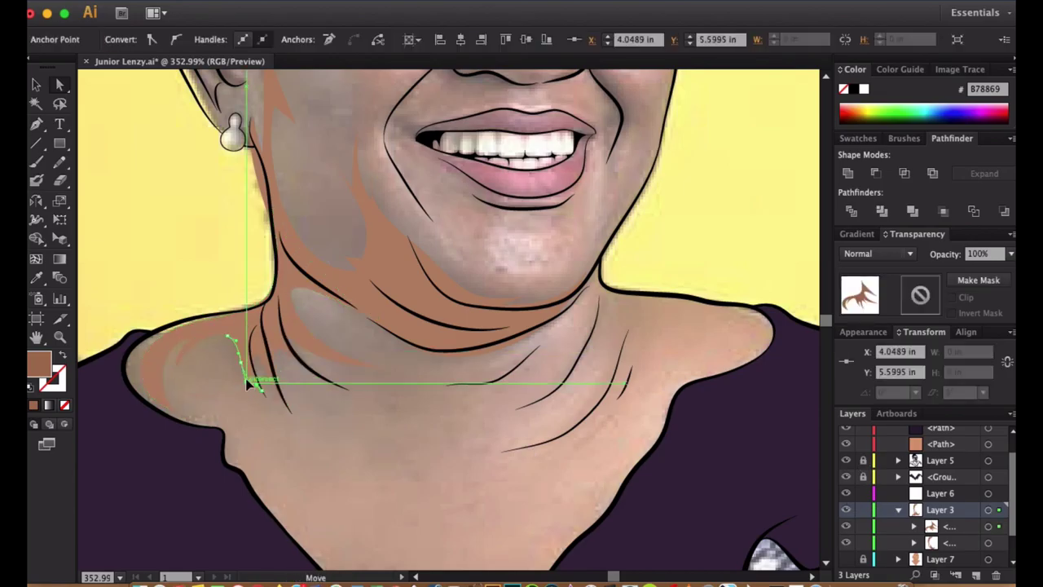
key("super+shift+a")
Draw shadows inside the ear and a small shadow between the ear and glasses.
key("n")
scroll(387, 326, "up", 10)
scroll(387, 342, "left", 4)
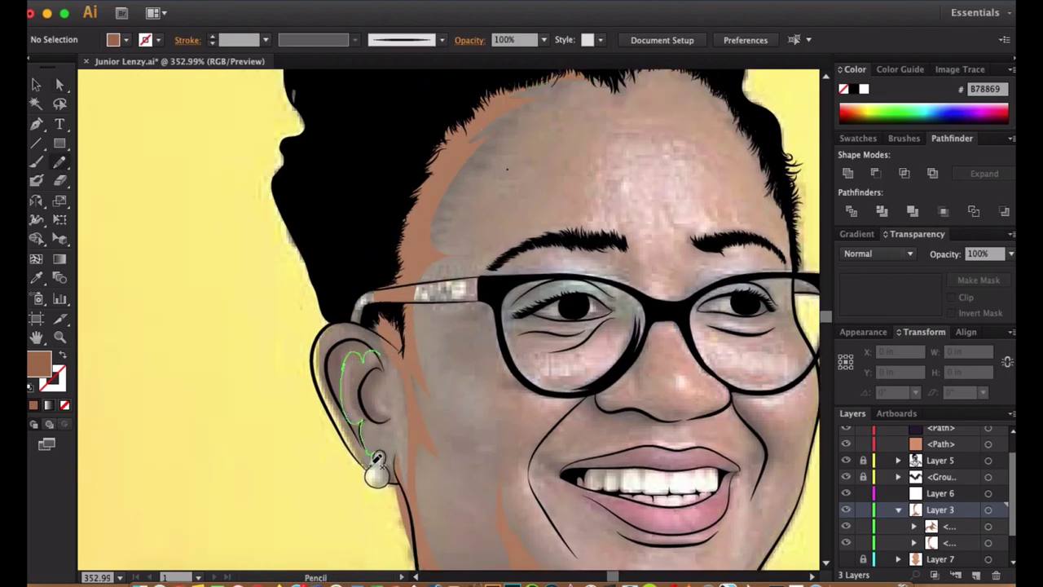
left_click_drag(375, 346, 390, 371)
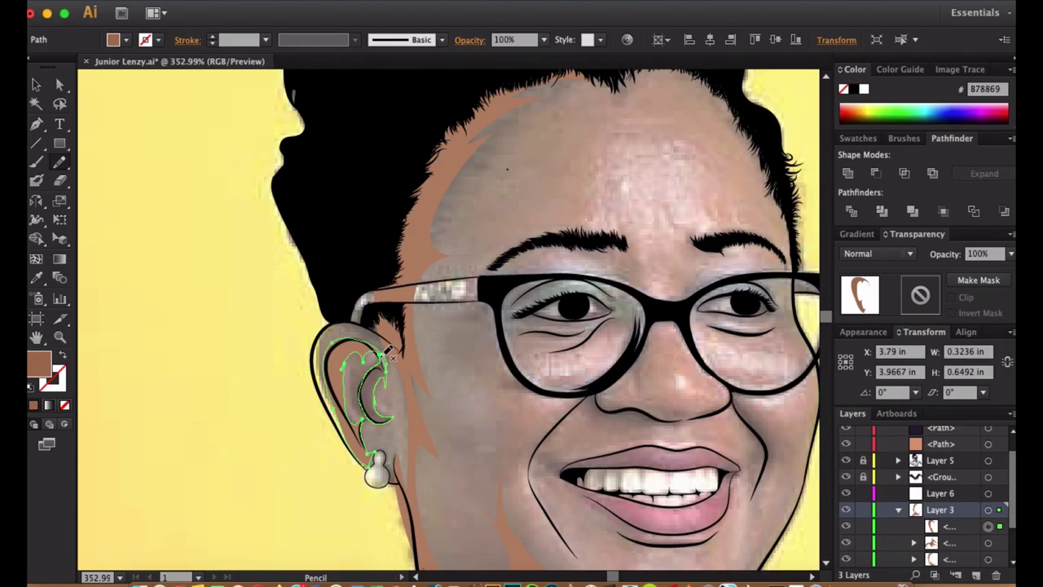
left_click(387, 357, "super")
left_click(389, 366, "super")
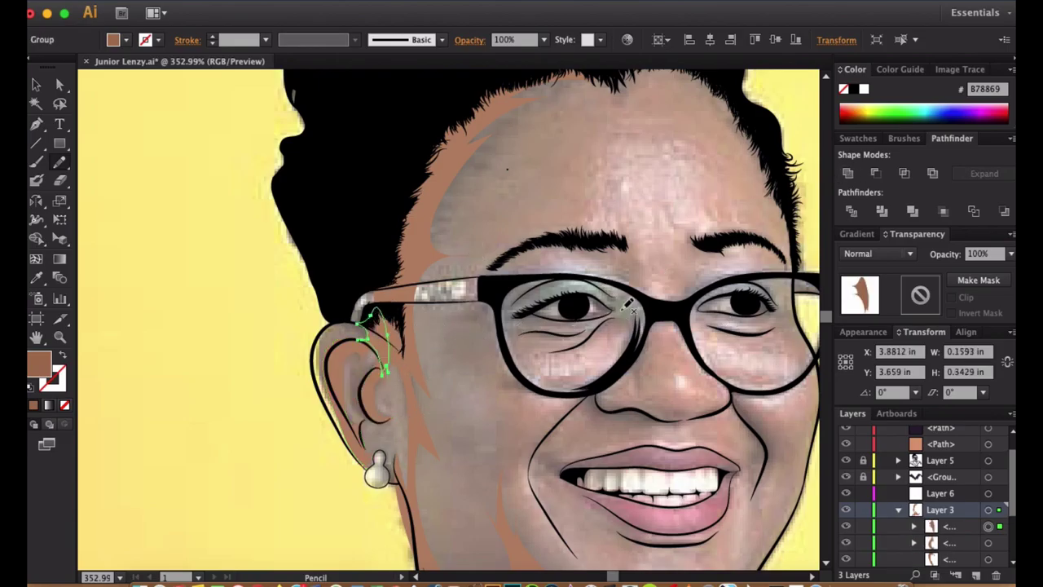
mouse_move(619, 287)
left_mouse_down()
mouse_move(643, 362)
mouse_move(646, 332)
left_mouse_up()
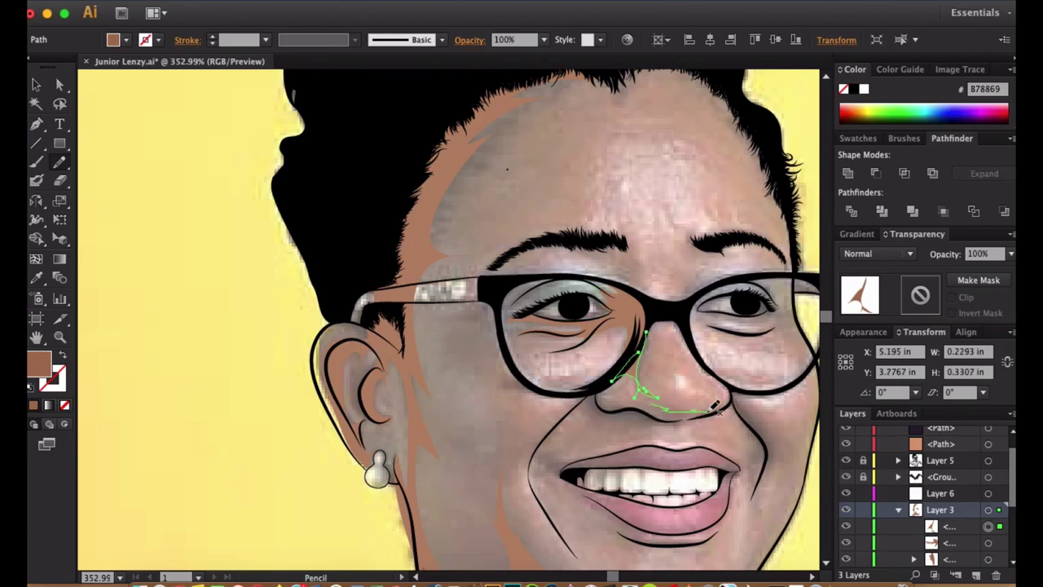
Select the nostril curve and nudge an anchor of the under-nose shadow.
left_click(649, 416, "super")
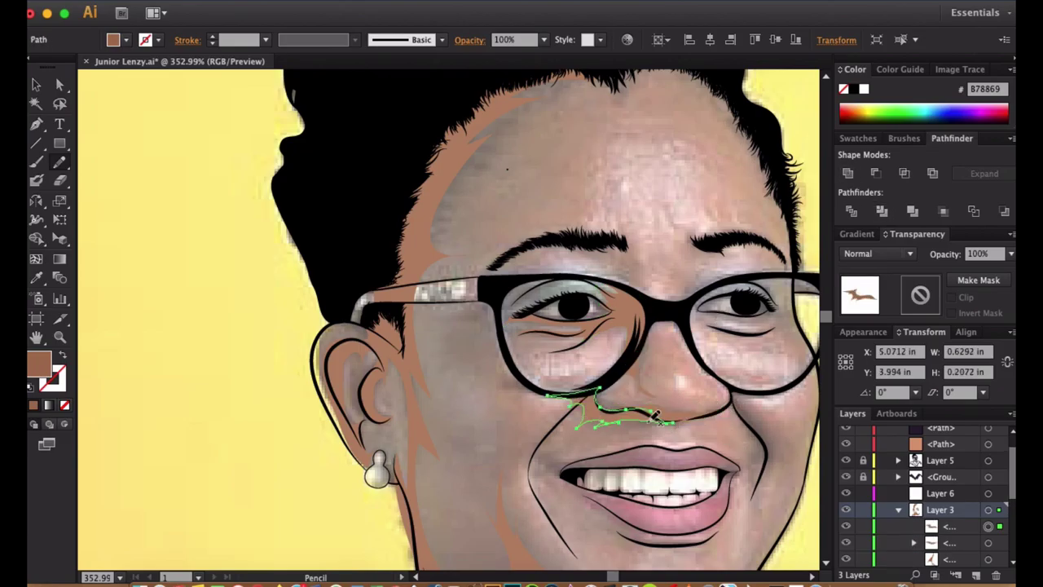
scroll(599, 388, "up", 5)
key("a")
left_click_drag(506, 391, 479, 386)
scroll(448, 326, "up", 3)
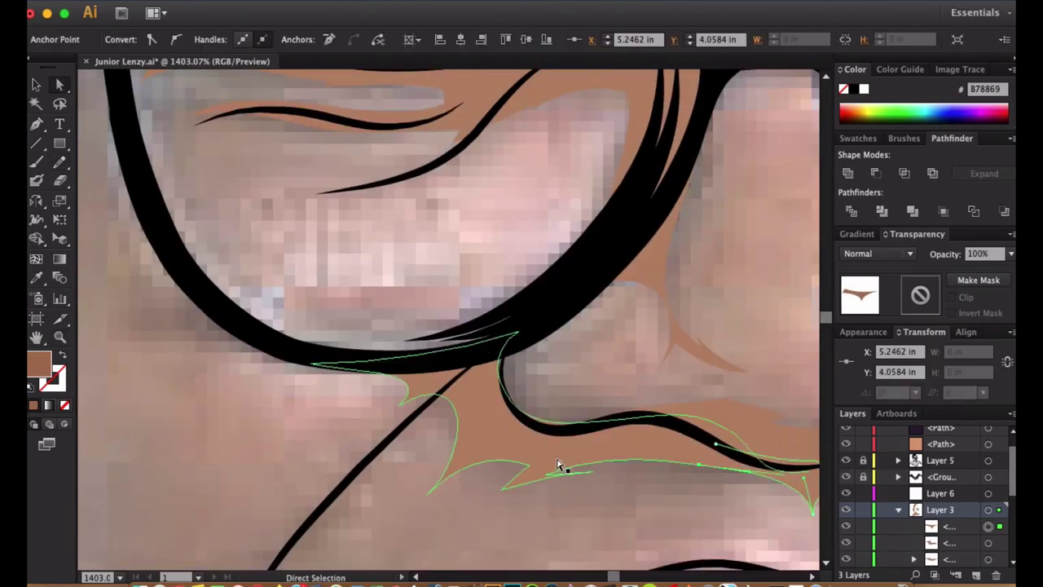
scroll(448, 325, "down", 3)
key("v")
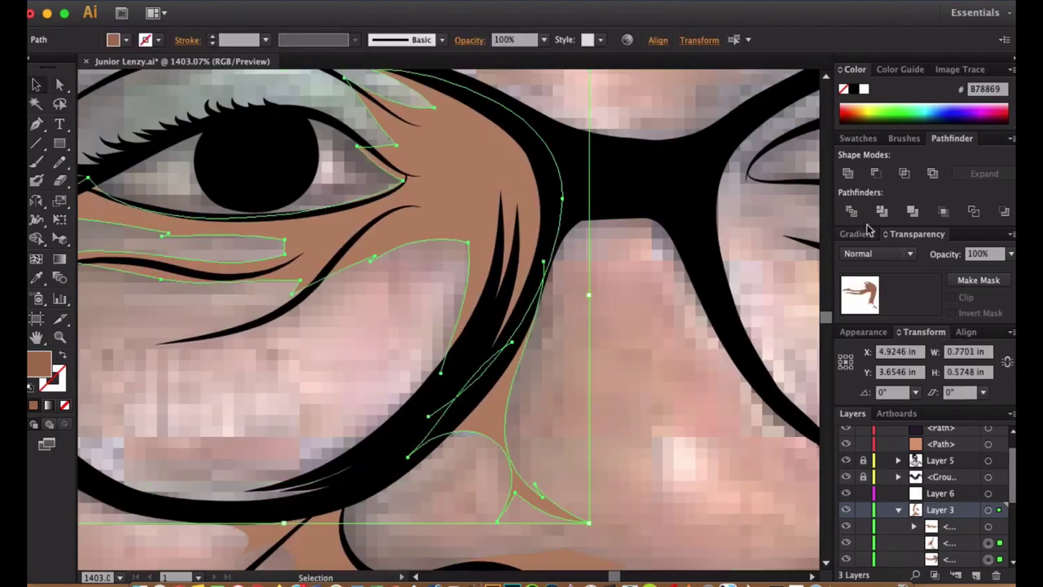
scroll(508, 349, "down", 5)
key("ctrl+shift+a")
scroll(484, 346, "left", 2)
Draw a brown shadow beside the smile and reshape the mouth-corner shadow along the lip line.
key("n")
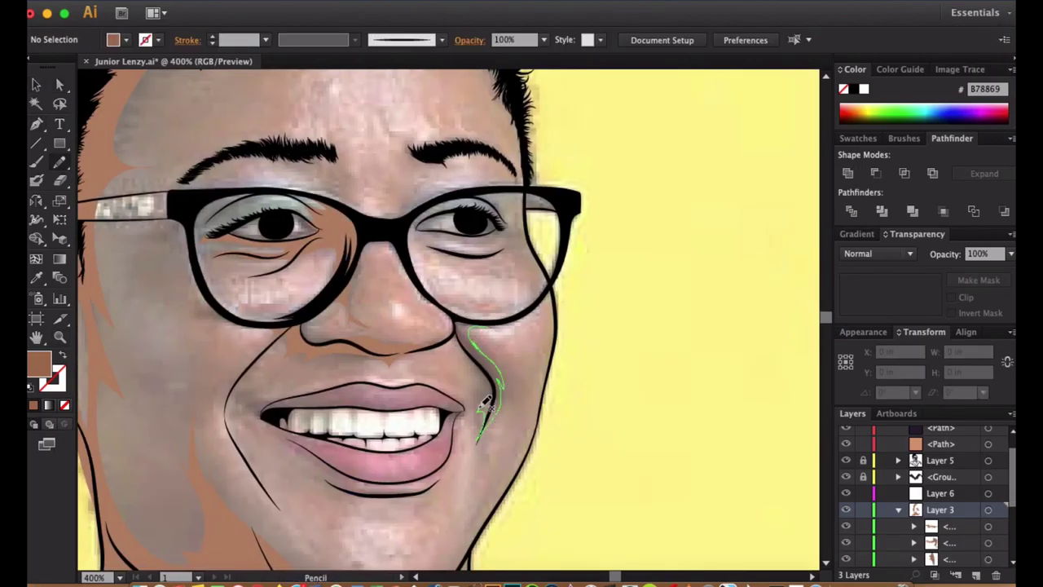
left_click_drag(460, 330, 508, 319)
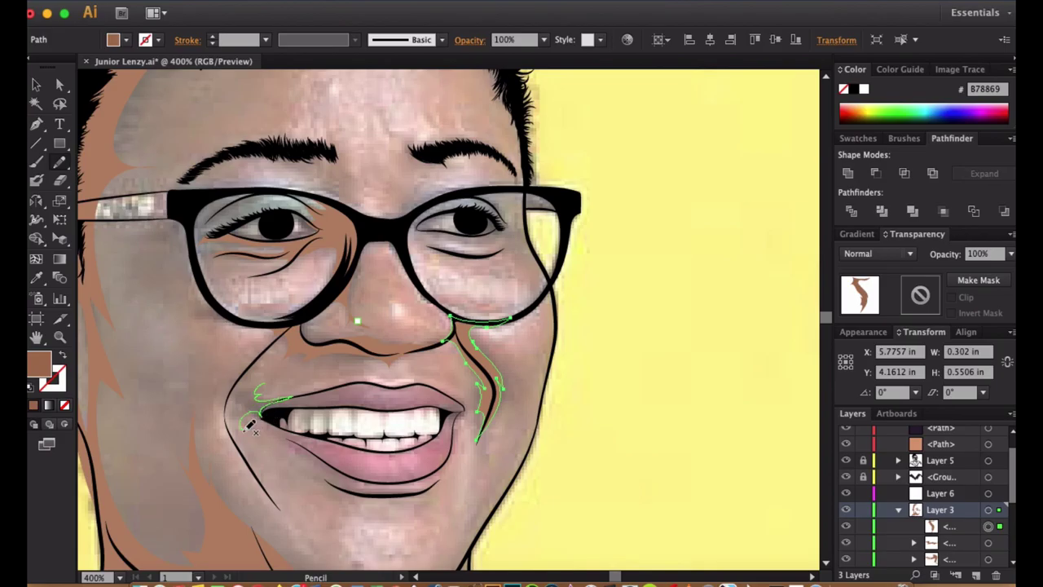
scroll(277, 373, "up", 5)
key("a")
left_click(427, 384)
left_click(486, 377)
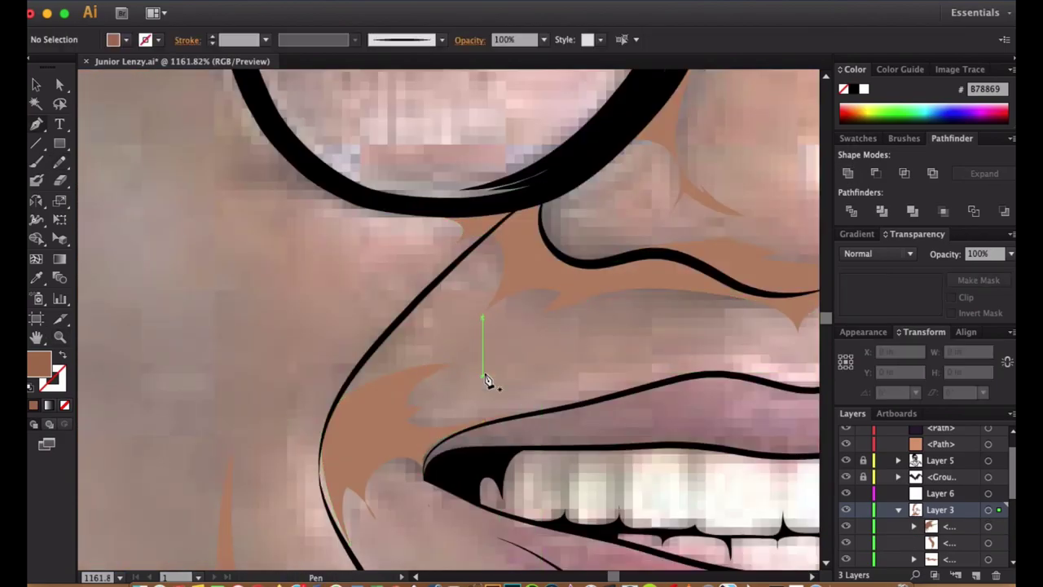
left_click_drag(455, 425, 513, 418)
left_click_drag(424, 415, 389, 402)
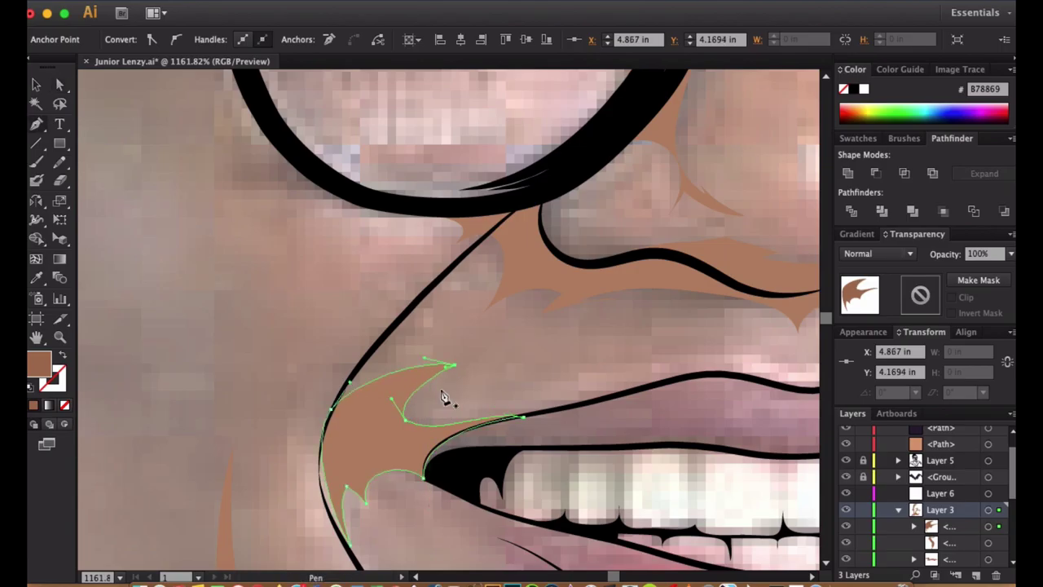
left_click_drag(425, 362, 384, 372)
Draw a brown shadow around the eye on the right.
key("ctrl+equal")
key("ctrl+equal")
key("ctrl+shift+a")
left_click(503, 410, "ctrl+alt")
left_click(496, 395, "ctrl+alt")
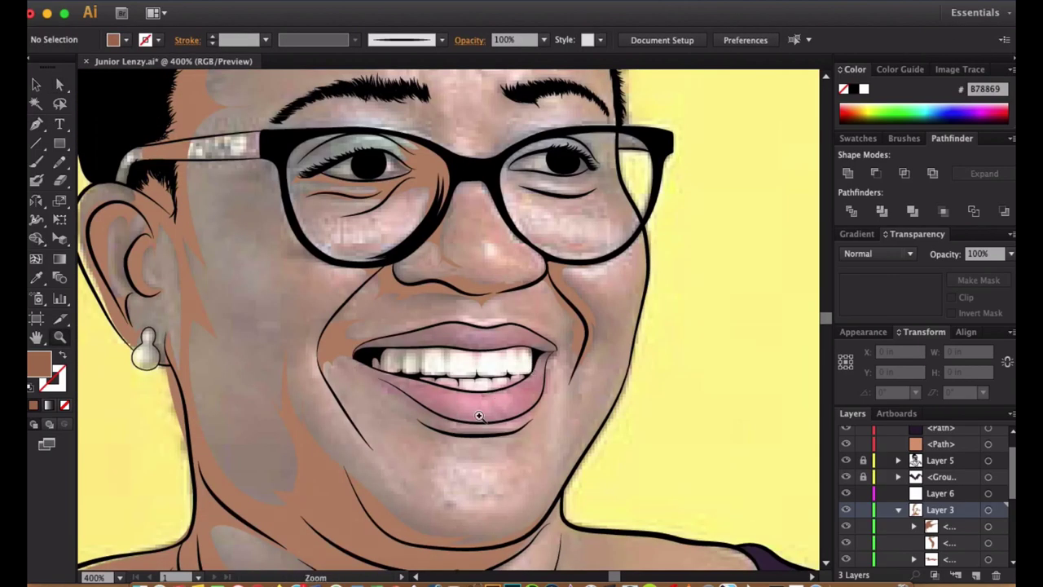
scroll(475, 356, "up", 3)
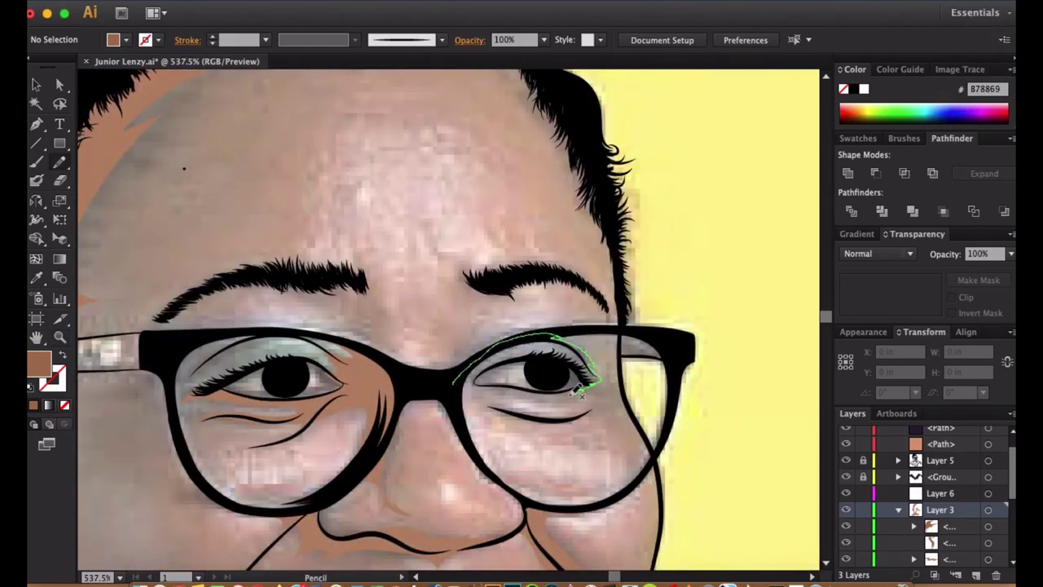
left_click_drag(463, 401, 506, 401)
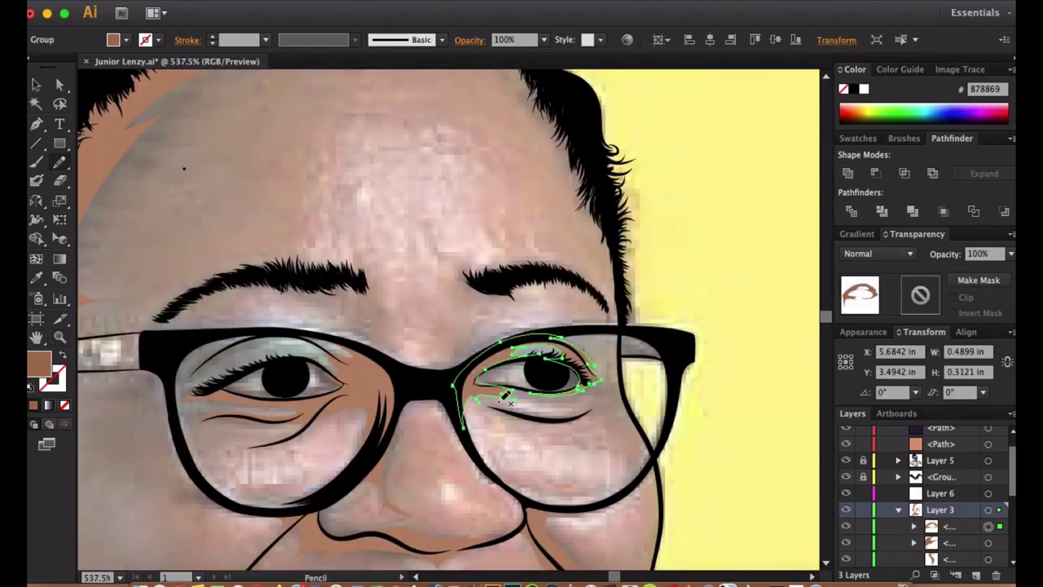
Add a brown shadow along the hairline.
key("ctrl+shift+a")
scroll(540, 371, "down", 2)
mouse_move(540, 371)
left_mouse_down()
mouse_move(540, 444)
mouse_move(563, 472)
left_mouse_up()
left_click_drag(448, 194, 534, 180)
key("ctrl+shift+a")
Shade the neckline, return to 100% zoom and select the peach swatch square.
key("ctrl+minus")
key("ctrl+minus")
key("z")
left_click_drag(391, 350, 603, 497)
left_click_drag(442, 304, 444, 306)
key("ctrl+shift+a")
key("ctrl+1")
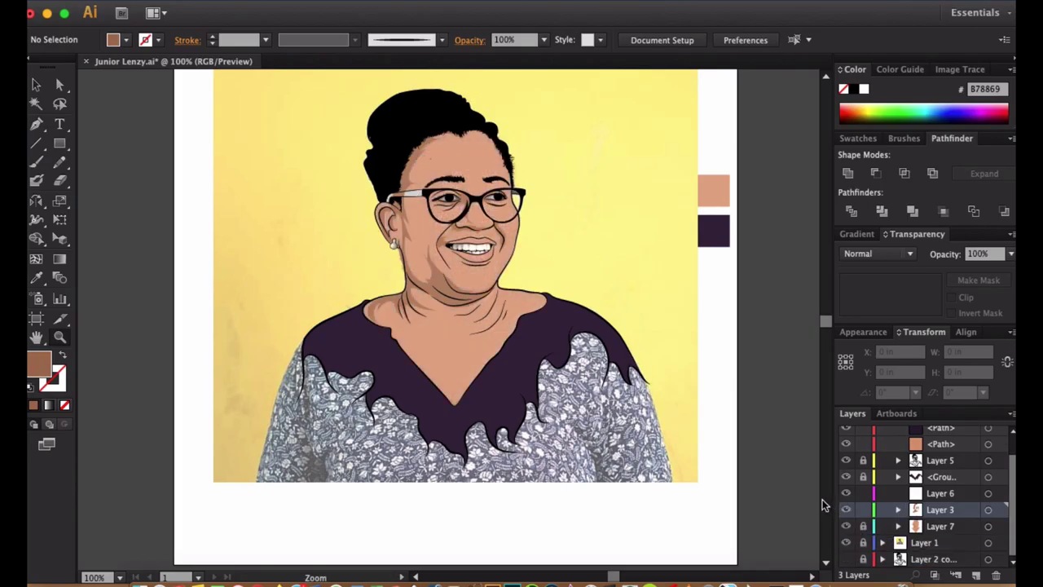
key("v")
left_click(713, 190)
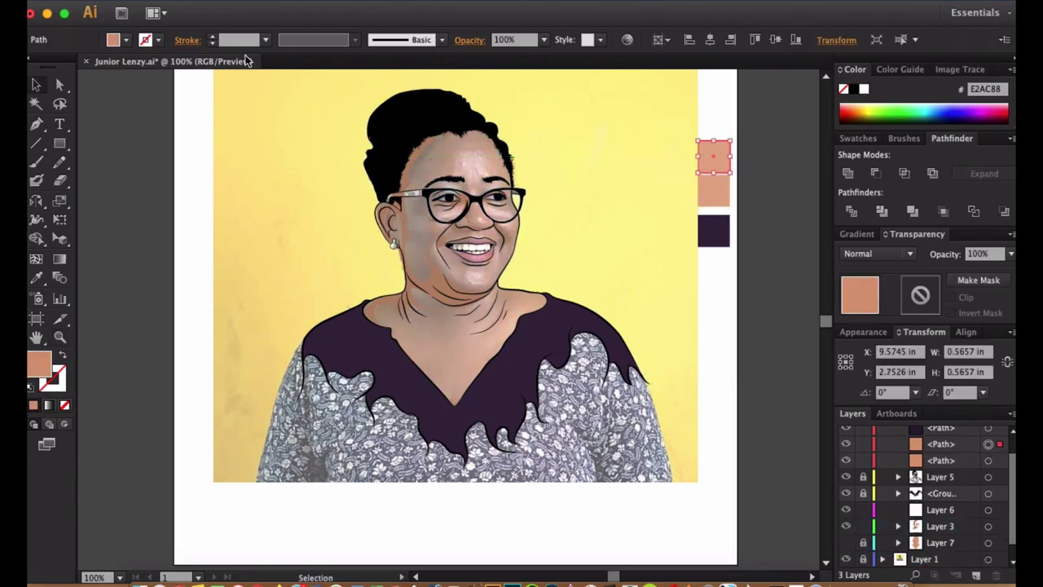
Erase parts of the left-cheek shading with the Eraser.
left_click(626, 39)
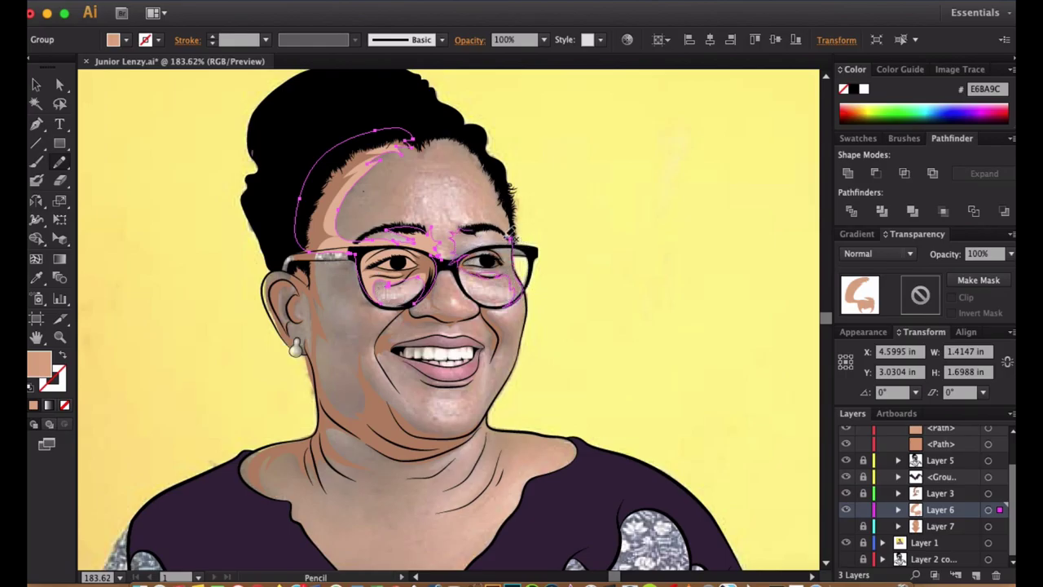
left_click(486, 232)
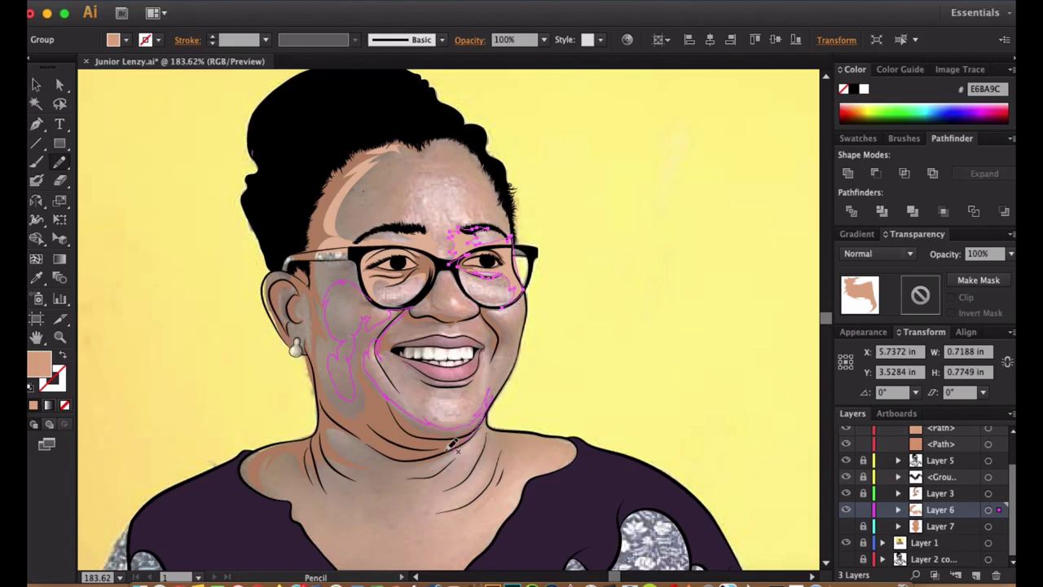
key("z")
left_click(394, 326)
left_click_drag(300, 312, 299, 313)
left_click_drag(322, 367, 323, 410)
key("a")
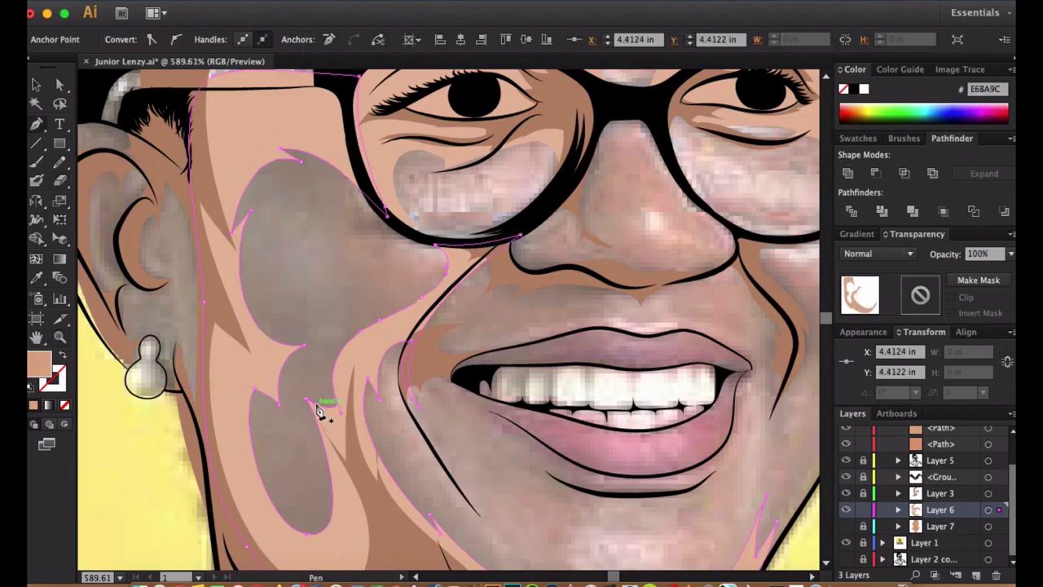
key("super+equal")
key("super+shift+a")
key("n")
left_click(988, 510)
key("super+minus")
key("super+minus")
key("super+minus")
key("super+minus")
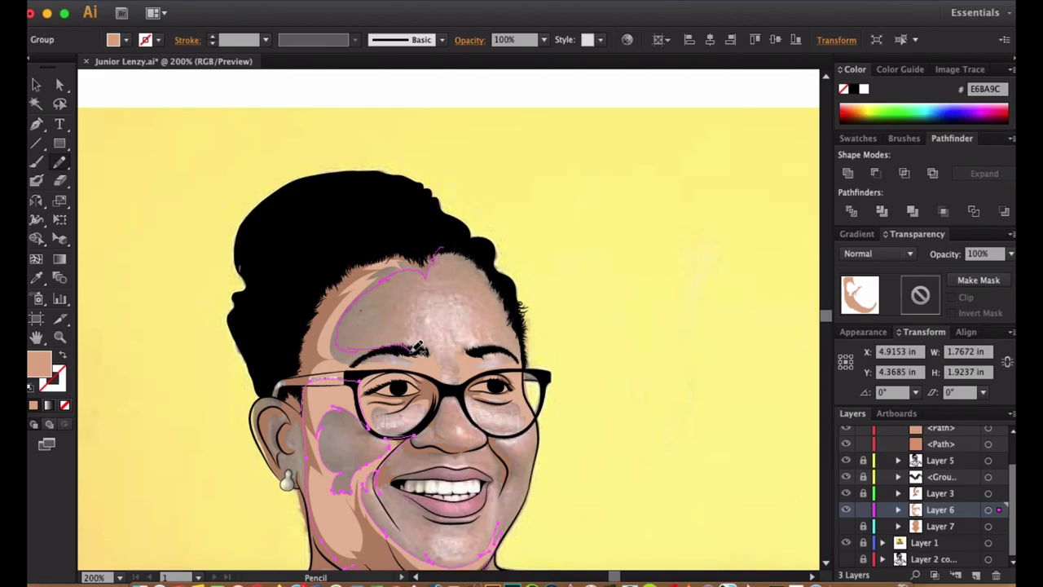
Recolor the Layer 7 skin base to brightness 85 and saturation 41.
key("v")
left_click(593, 263)
scroll(684, 410, "down", 5)
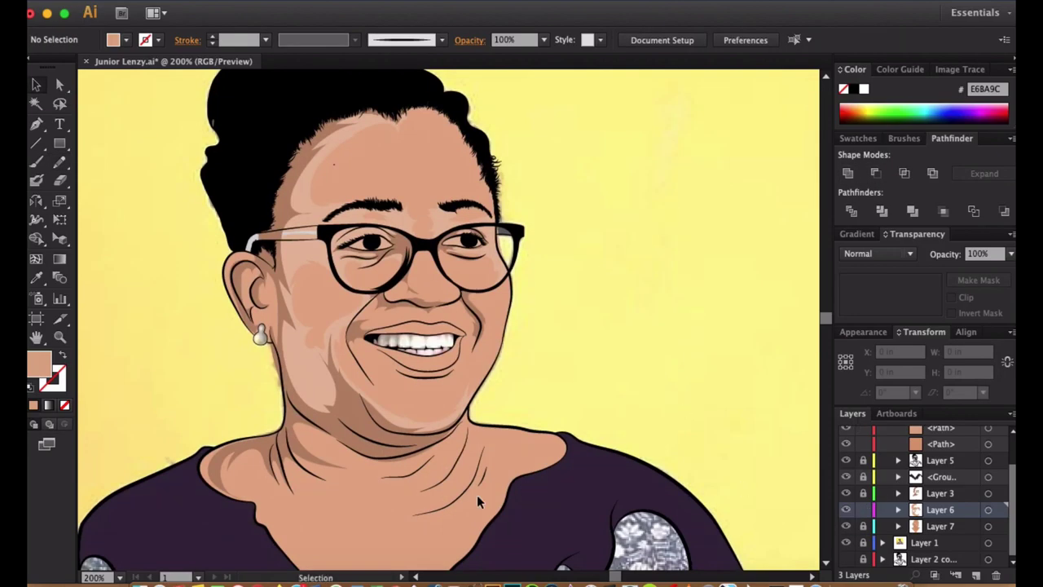
left_click(988, 526)
left_click(639, 315)
left_click_drag(693, 452, 690, 455)
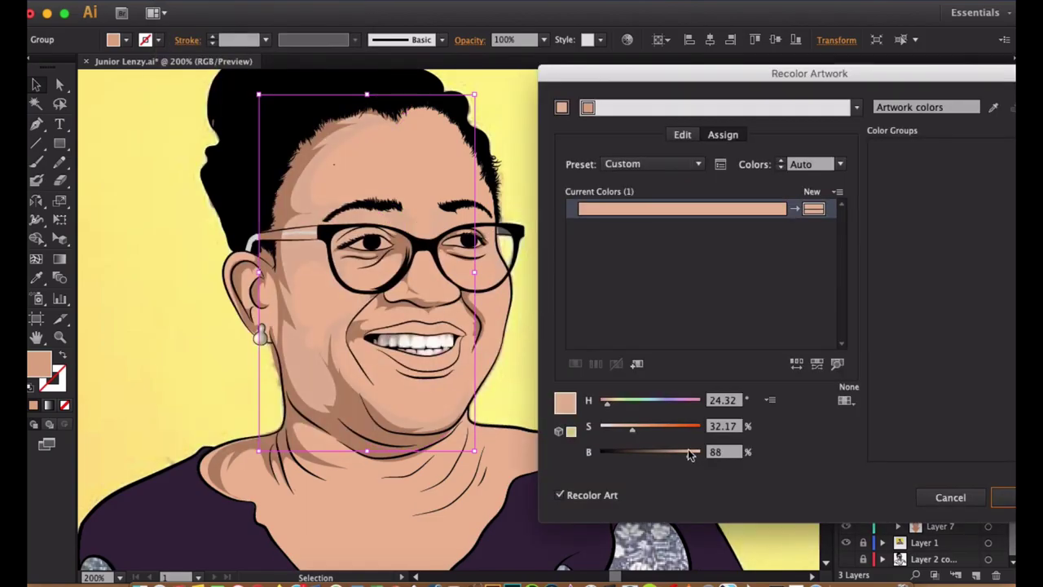
left_click_drag(690, 455, 685, 454)
left_click_drag(632, 429, 642, 434)
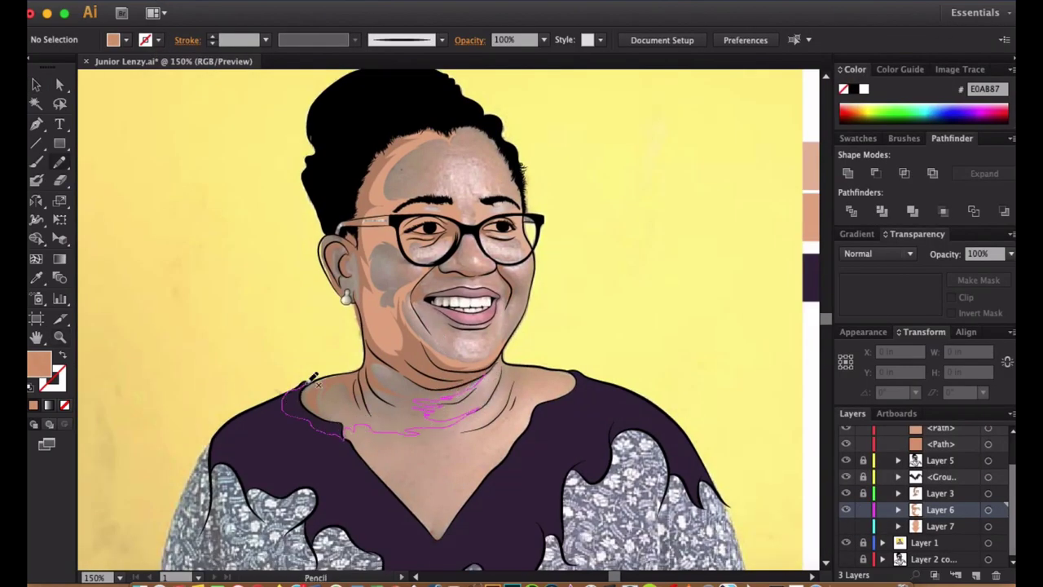
Draw a Pencil shading shape along the neck and neckline.
left_click_drag(300, 383, 285, 391)
left_click(443, 382, "shift")
left_click(595, 257)
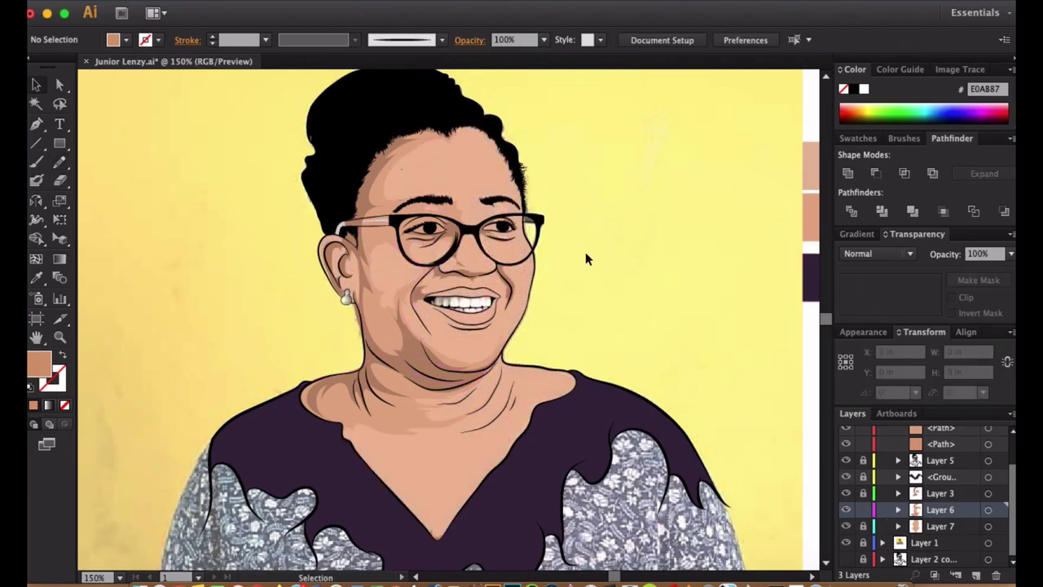
key("z")
left_click(436, 396)
left_click_drag(451, 401, 453, 405)
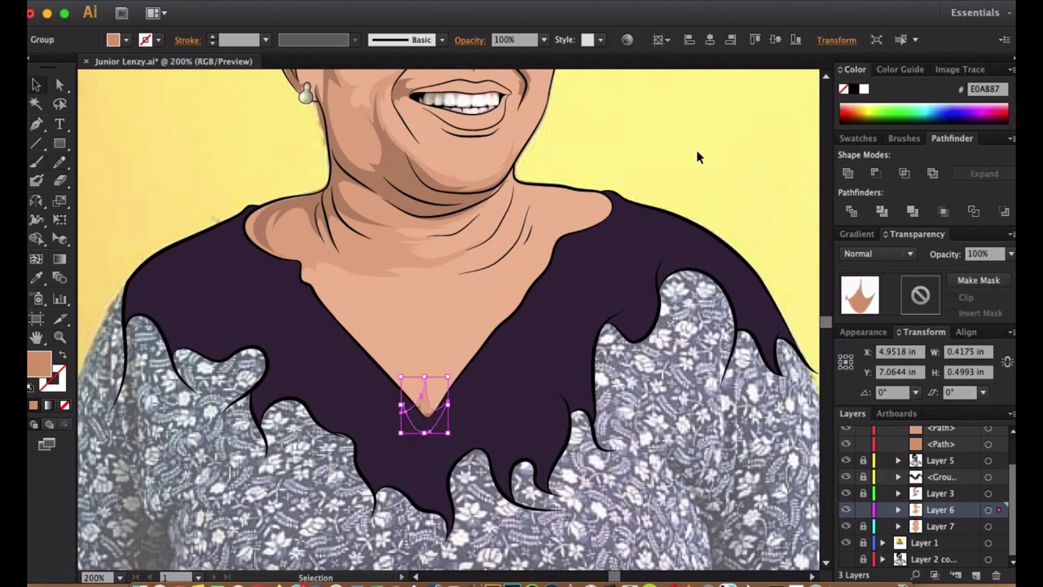
scroll(570, 289, "up", 6)
left_click_drag(494, 346, 440, 353)
Draw a highlight shape under the nose extending up its side.
key("super+equal")
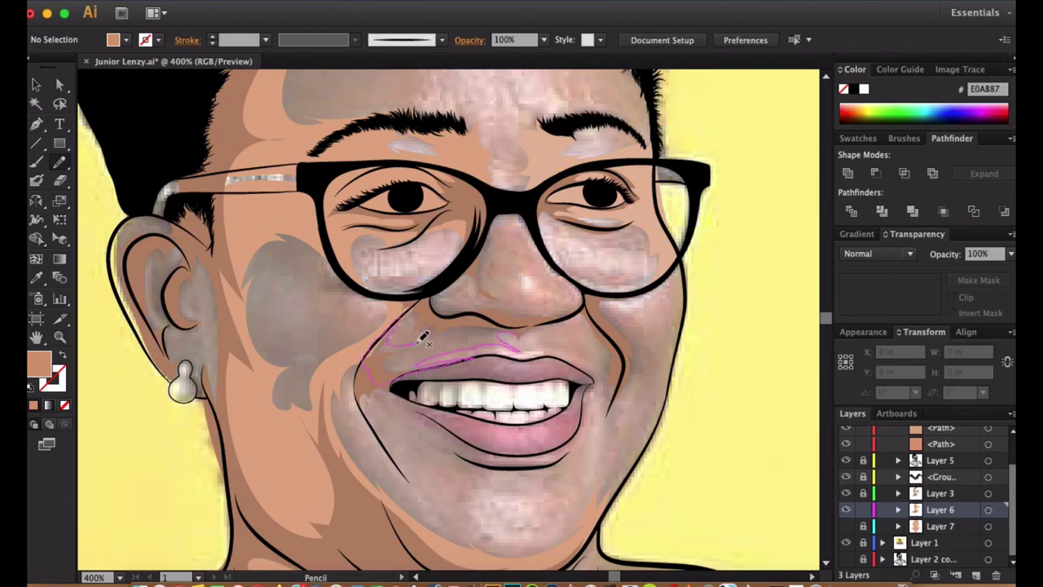
left_click_drag(436, 304, 520, 330)
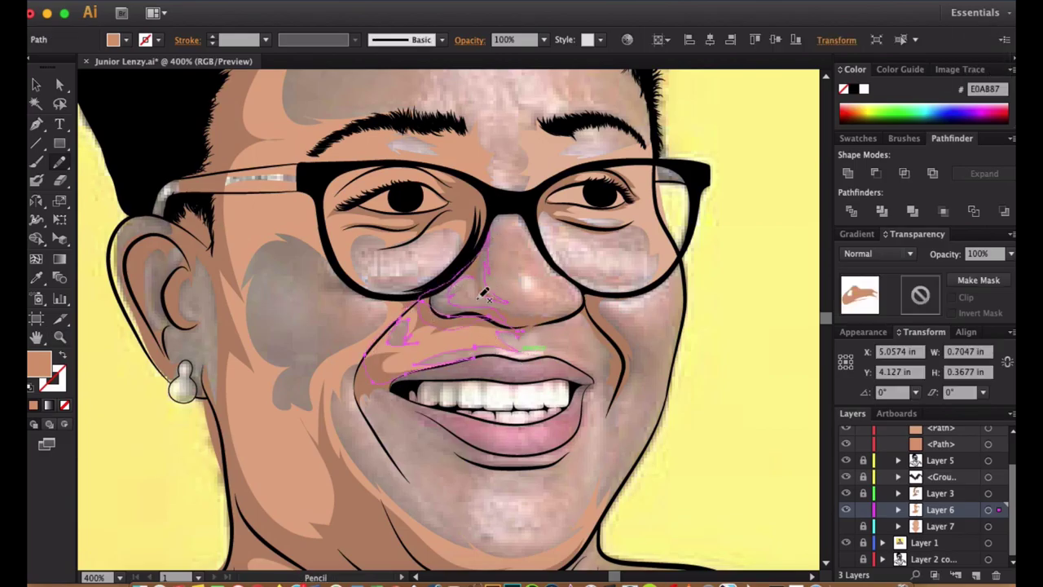
left_click_drag(489, 287, 491, 290)
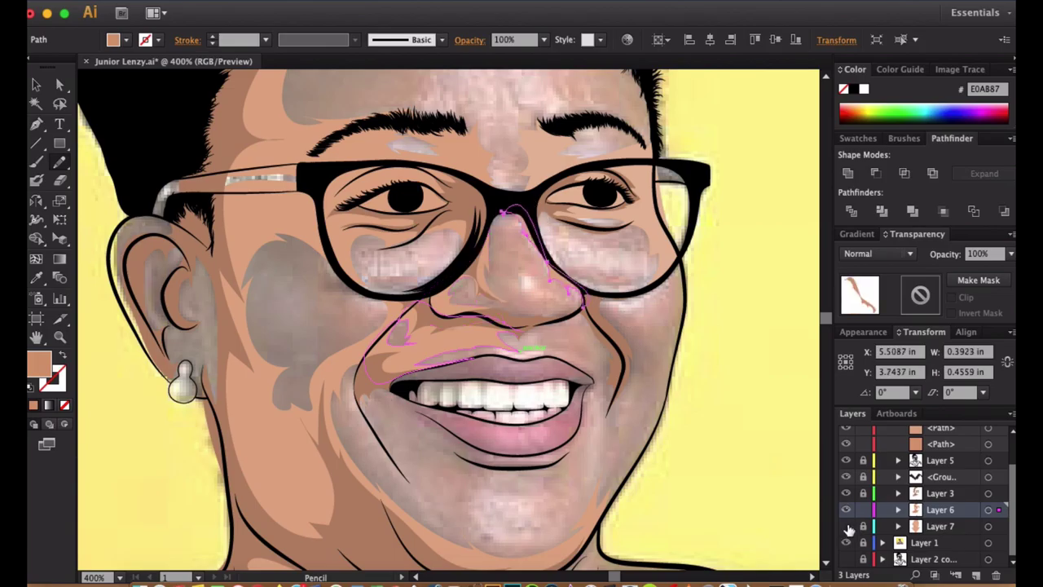
Adjust the nose shading's anchors so it reaches the glasses bridge.
key("a")
left_click(729, 372)
left_click(525, 347)
left_click_drag(417, 277, 540, 356)
scroll(493, 396, "up", 5)
left_click(465, 275)
scroll(471, 364, "up", 5)
key("ctrl+minus")
key("ctrl+minus")
key("ctrl+minus")
key("ctrl+minus")
key("ctrl+minus")
key("ctrl+minus")
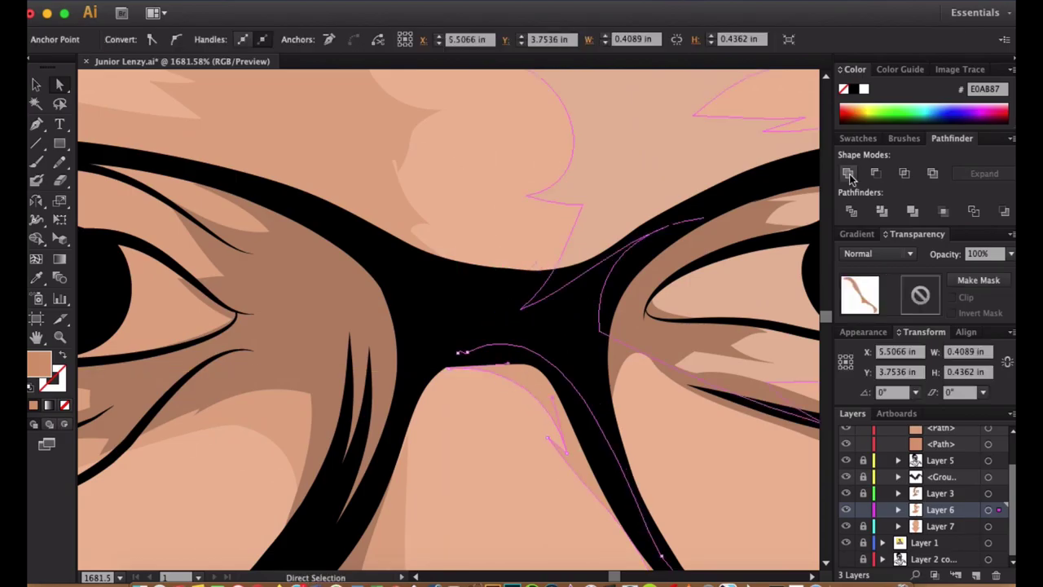
key("n")
scroll(410, 299, "down", 5)
scroll(523, 254, "up", 5)
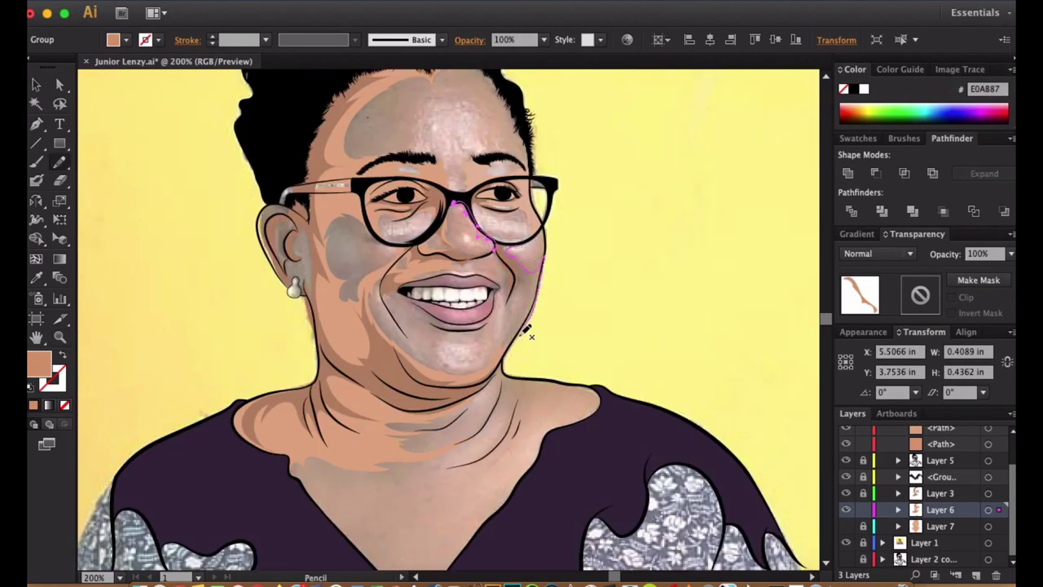
Select an anchor of the shading beside the right mouth corner.
key("a")
scroll(565, 368, "up", 5)
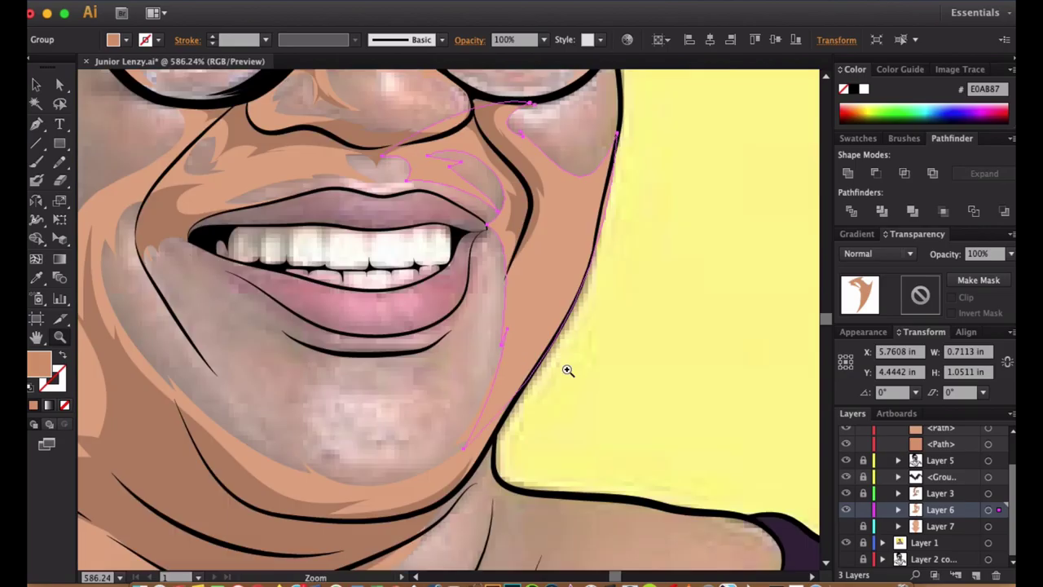
scroll(538, 420, "up", 2)
left_click(539, 420)
left_click_drag(585, 329, 533, 401)
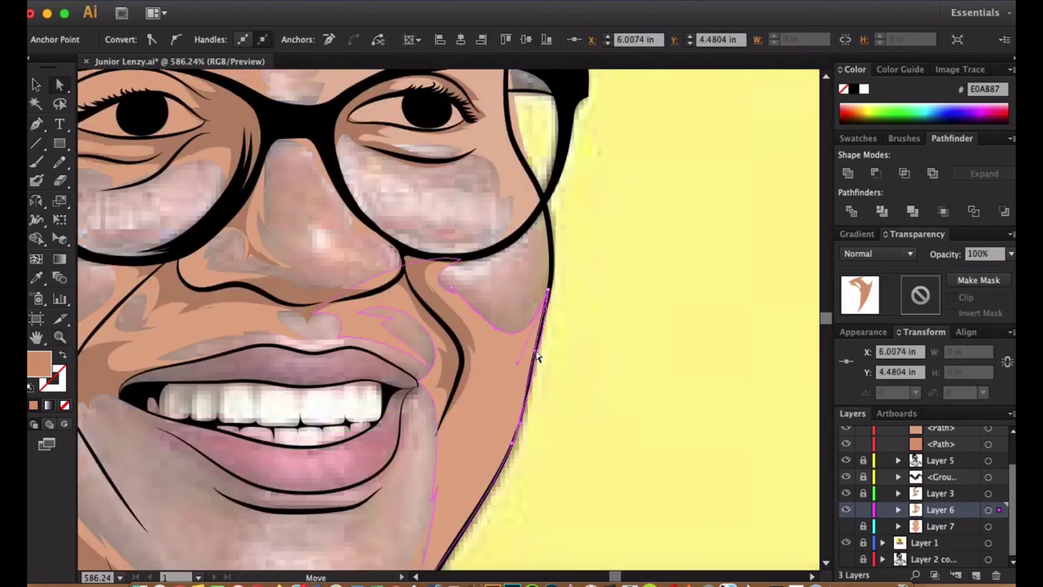
key("ctrl+shift+a")
key("n")
Zoom tight on the mouth corner and select the corner and lower-lip anchors.
scroll(536, 342, "down", 3)
scroll(537, 342, "left", 5)
key("v")
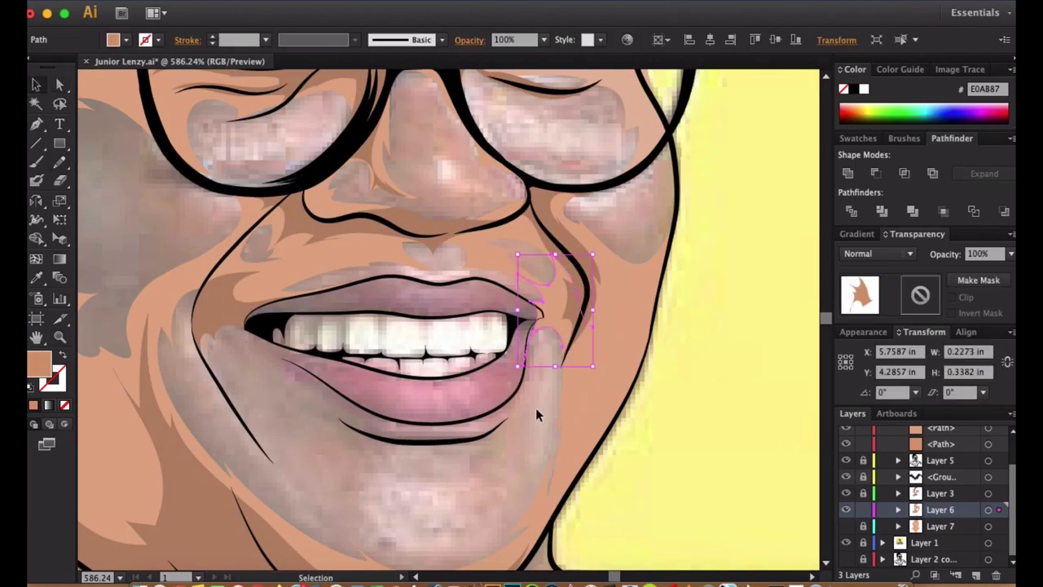
scroll(535, 412, "up", 5)
key("a")
left_click(442, 195)
scroll(457, 447, "down", 3)
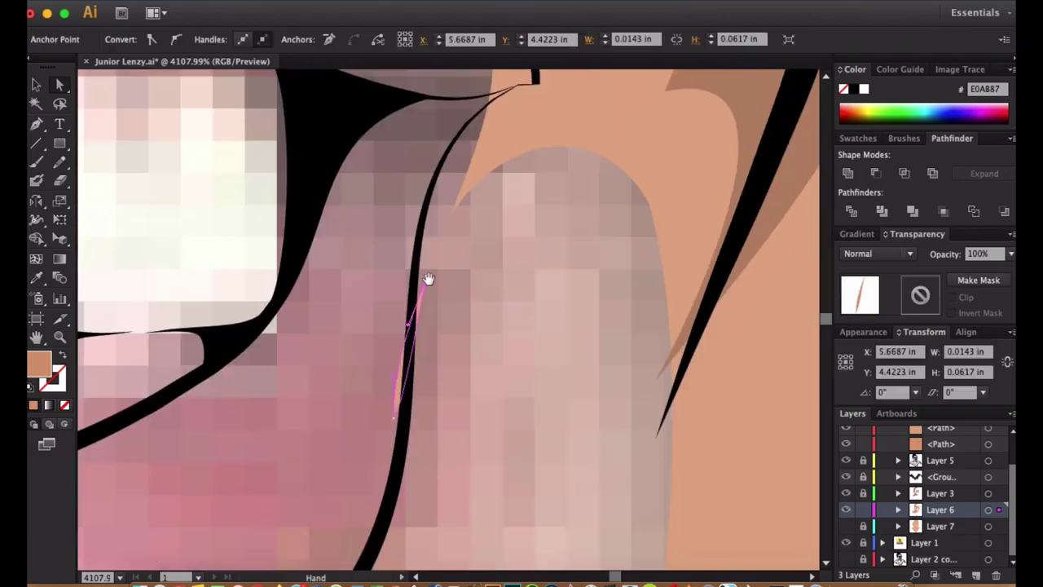
left_click(562, 303)
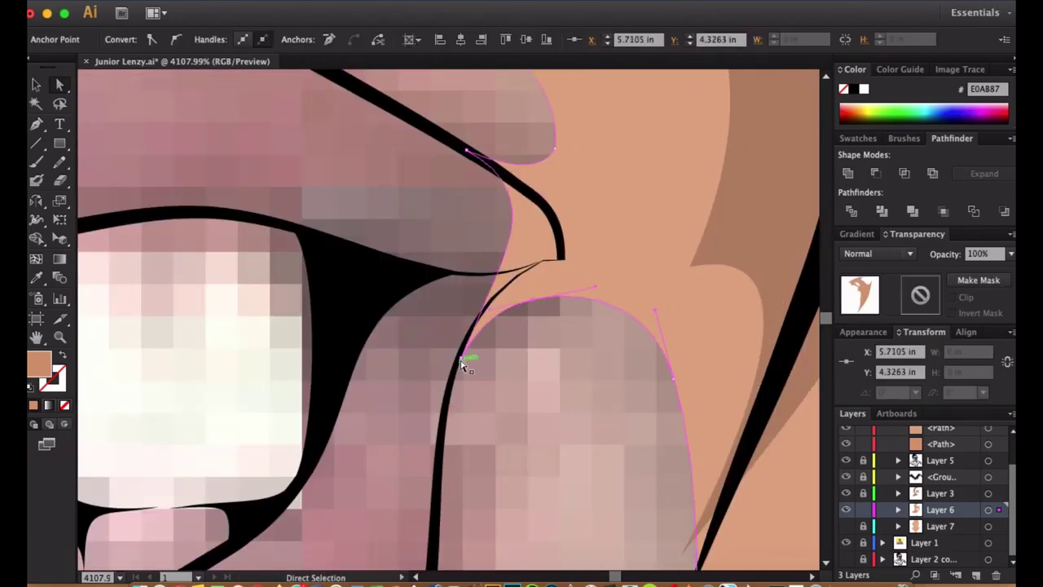
Thin the black lip-corner line with the Eraser.
key("shift+e")
mouse_move(491, 200)
left_mouse_down()
mouse_move(445, 292)
mouse_move(549, 244)
left_mouse_up()
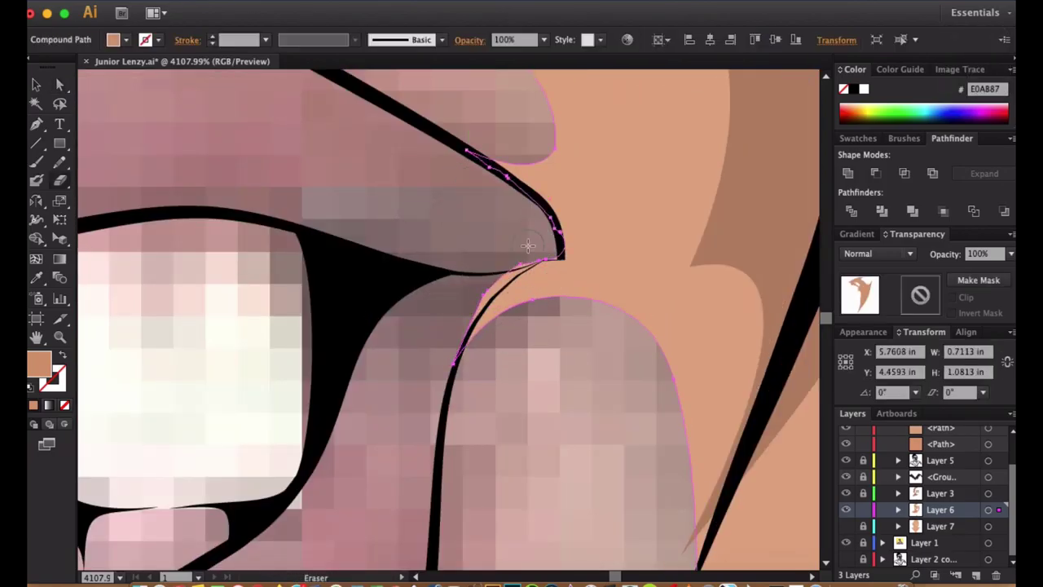
left_click_drag(449, 335, 447, 337)
scroll(461, 288, "up", 2)
Redraw the cheek shading's edge where it meets the lip corner.
key("a")
left_click(510, 357)
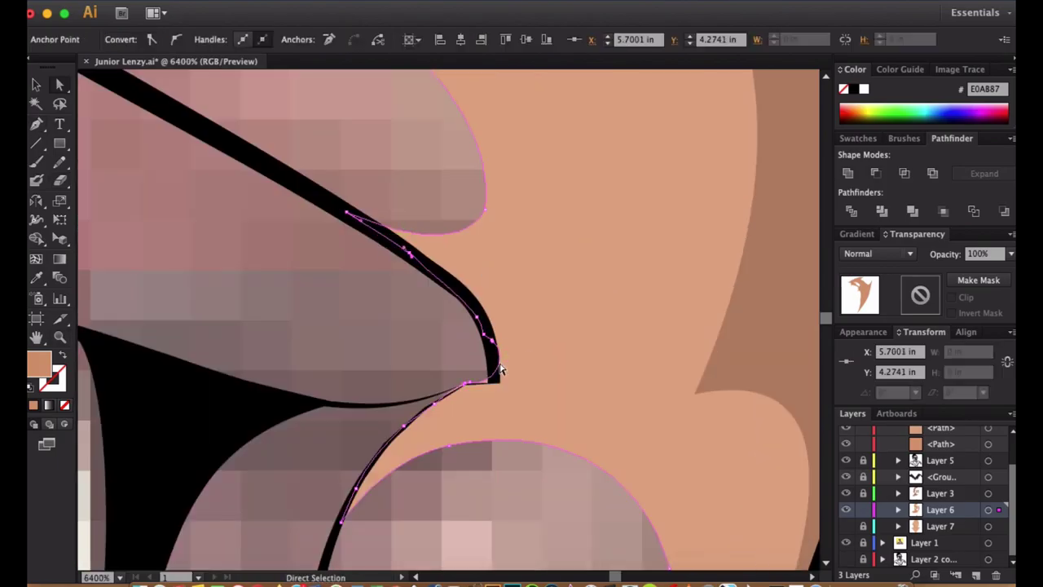
left_click(465, 414)
left_click(453, 388)
scroll(461, 426, "down", 10)
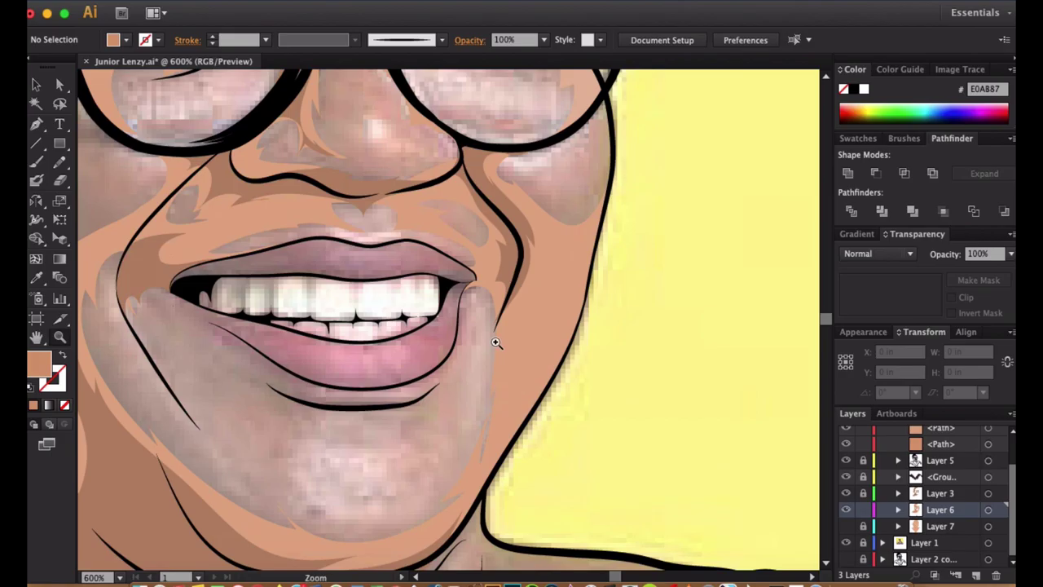
left_click_drag(487, 395, 481, 383)
left_click(487, 344, "ctrl")
Delete the extra anchor on the shading bump.
key("shift+e")
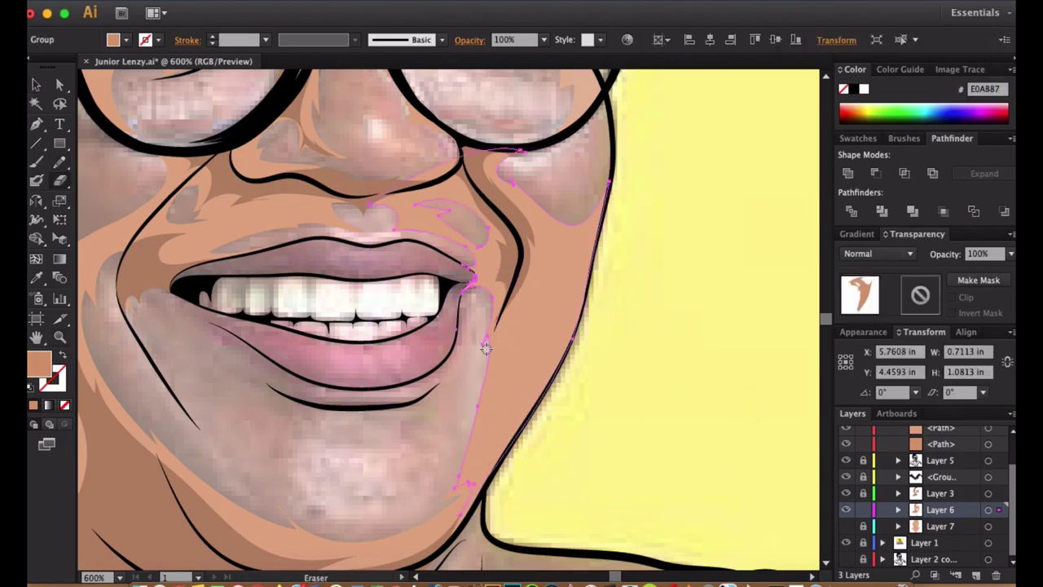
scroll(509, 344, "up", 5)
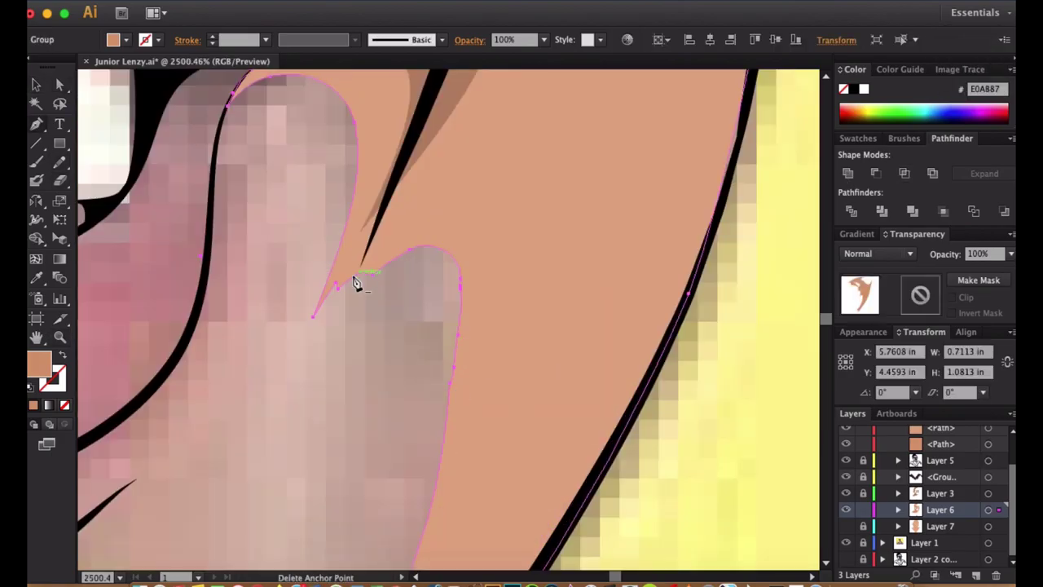
left_click(337, 290, "ctrl")
left_click(458, 285)
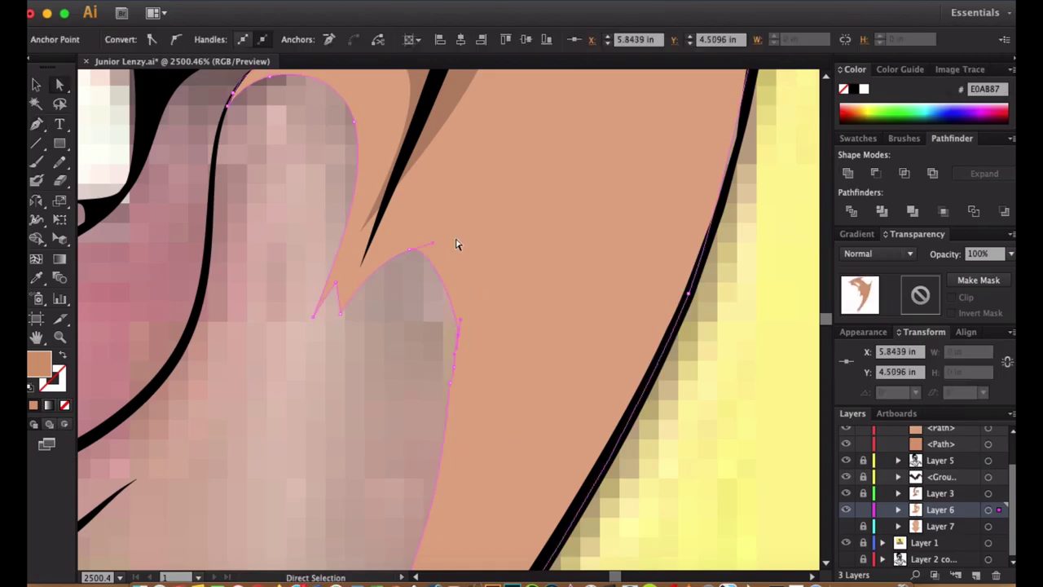
Select the whole cheek shading group, then deselect to review the portrait.
scroll(412, 343, "down", 5)
left_click(412, 343, "ctrl")
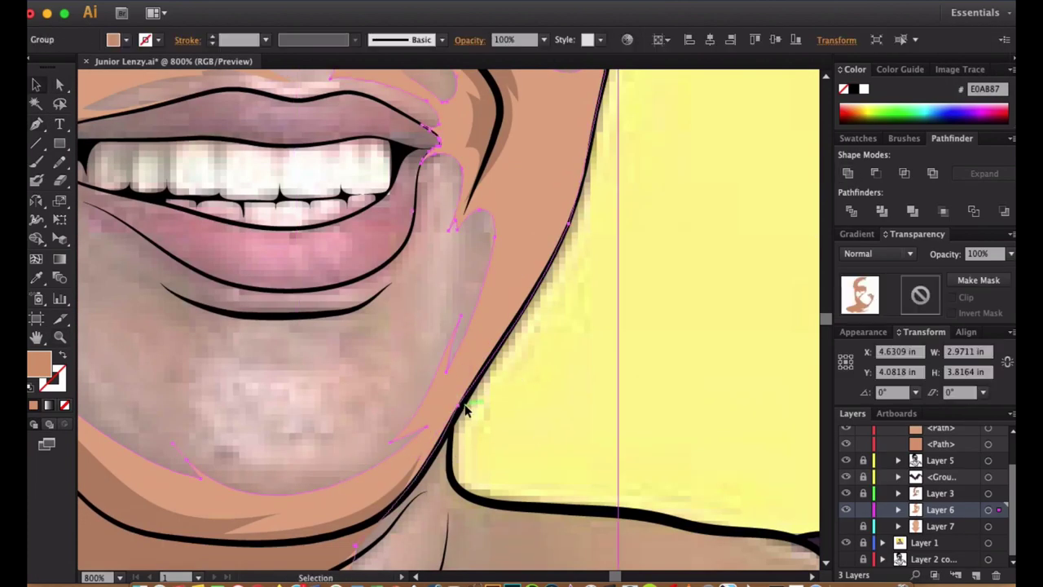
scroll(444, 383, "up", 6)
scroll(444, 382, "down", 4)
scroll(423, 420, "down", 3)
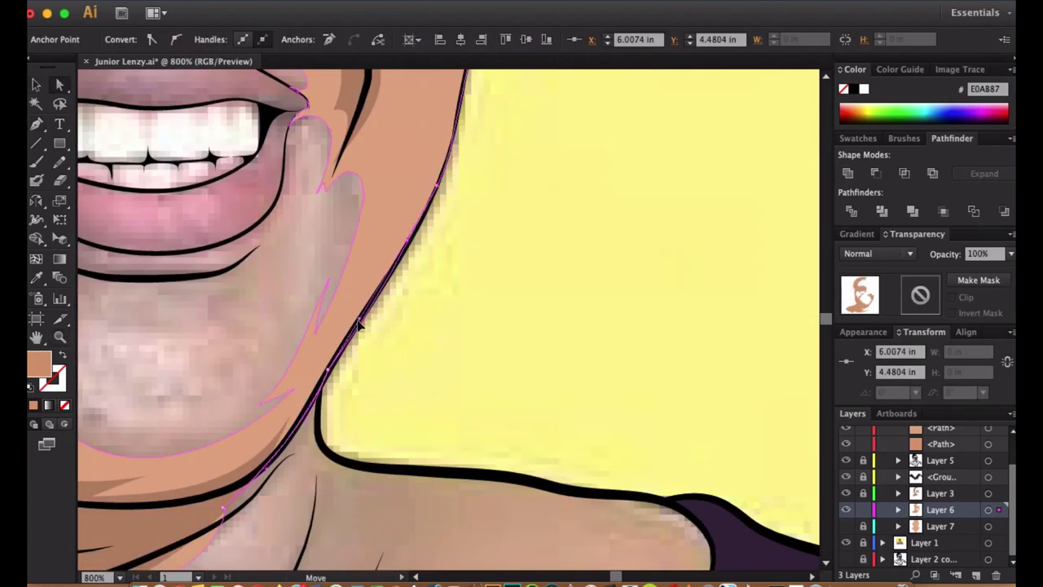
scroll(478, 302, "up", 5)
scroll(503, 311, "down", 8)
left_click(503, 312)
scroll(554, 244, "down", 2)
scroll(555, 244, "left", 2)
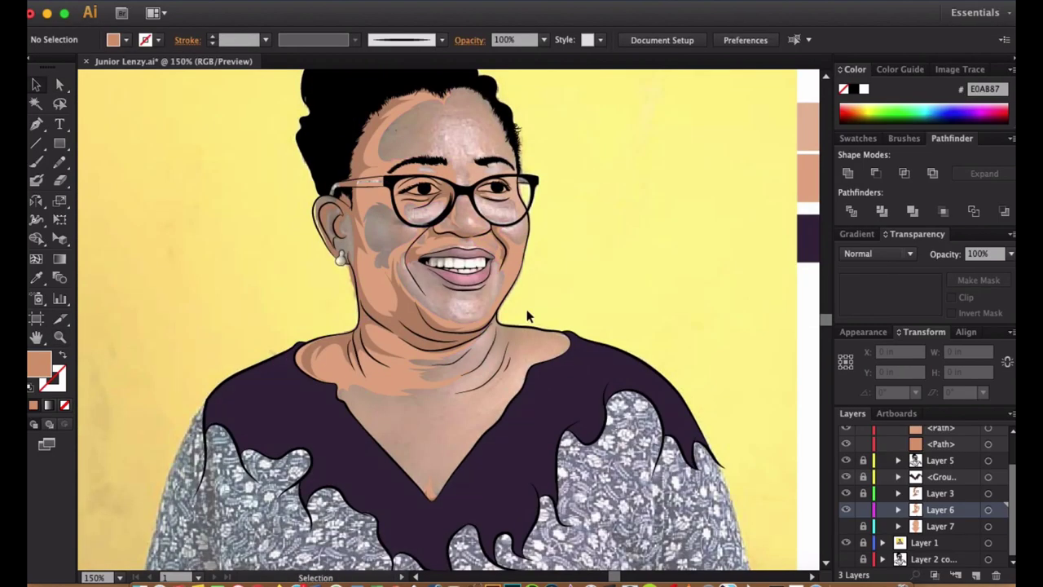
Undo a stray pencil stroke and move the portrait up in view.
left_click_drag(483, 381, 566, 280)
key("super+z")
key("super+shift+a")
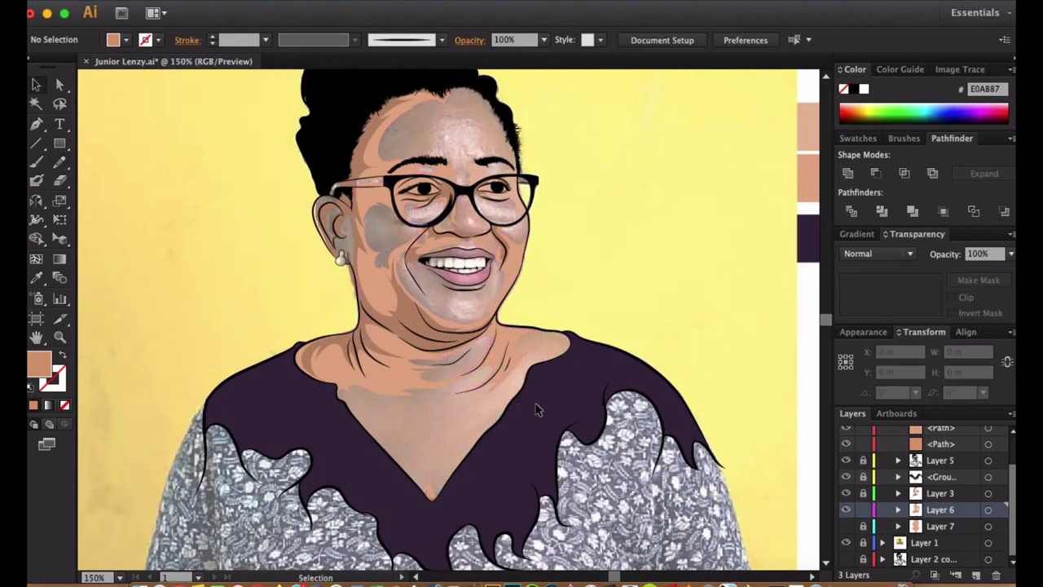
left_click_drag(485, 540, 535, 430)
scroll(535, 429, "up", 5)
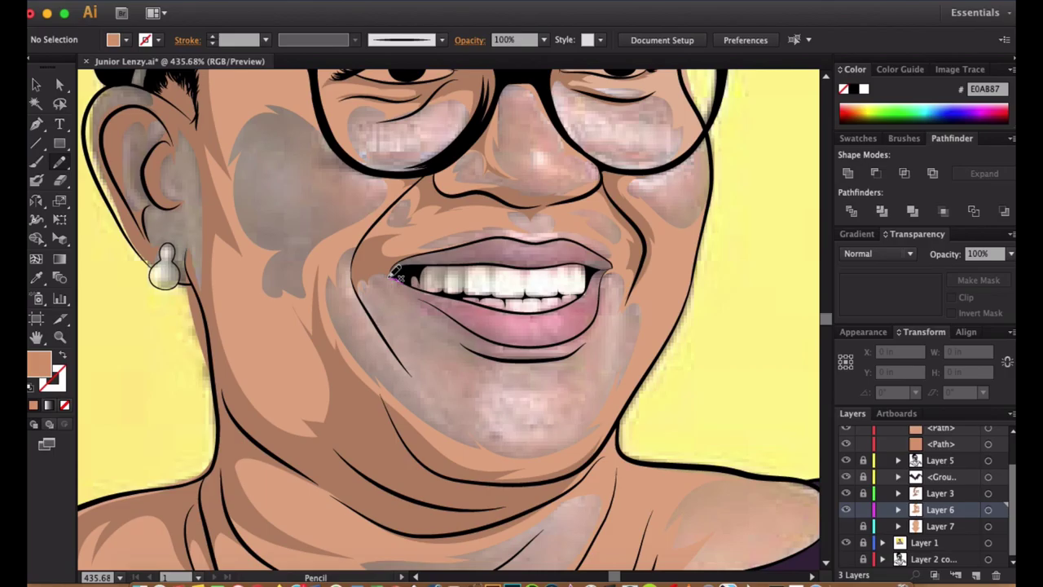
Draw shading at the mouth corner and adjust its anchor.
left_click_drag(424, 383, 425, 387)
scroll(375, 274, "up", 5)
key("a")
left_click_drag(453, 318, 449, 325)
left_click(414, 415)
scroll(436, 364, "down", 5)
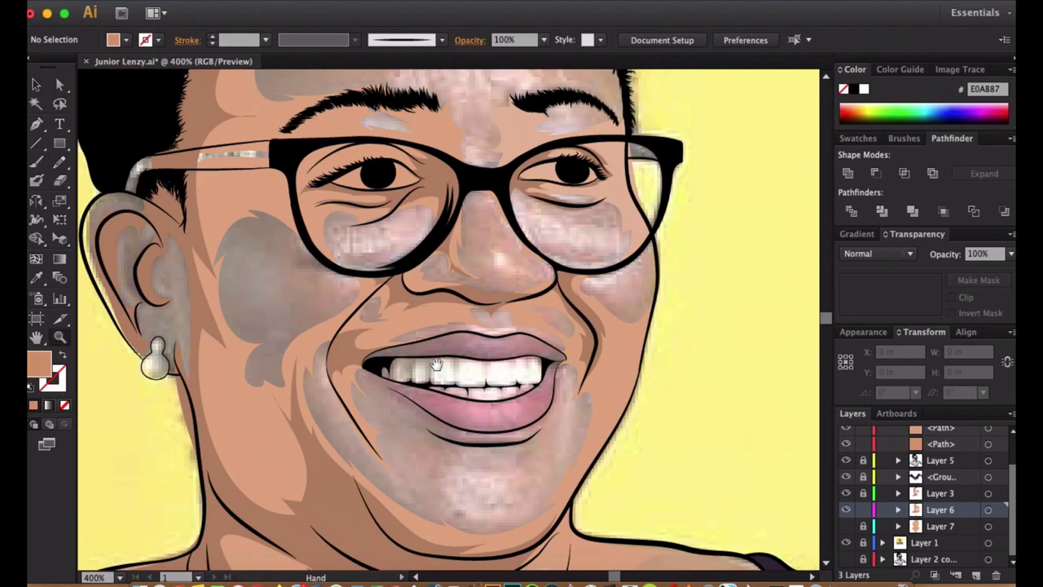
Draw a shading shape inside the ear and select its top anchor.
left_click_drag(436, 364, 546, 417)
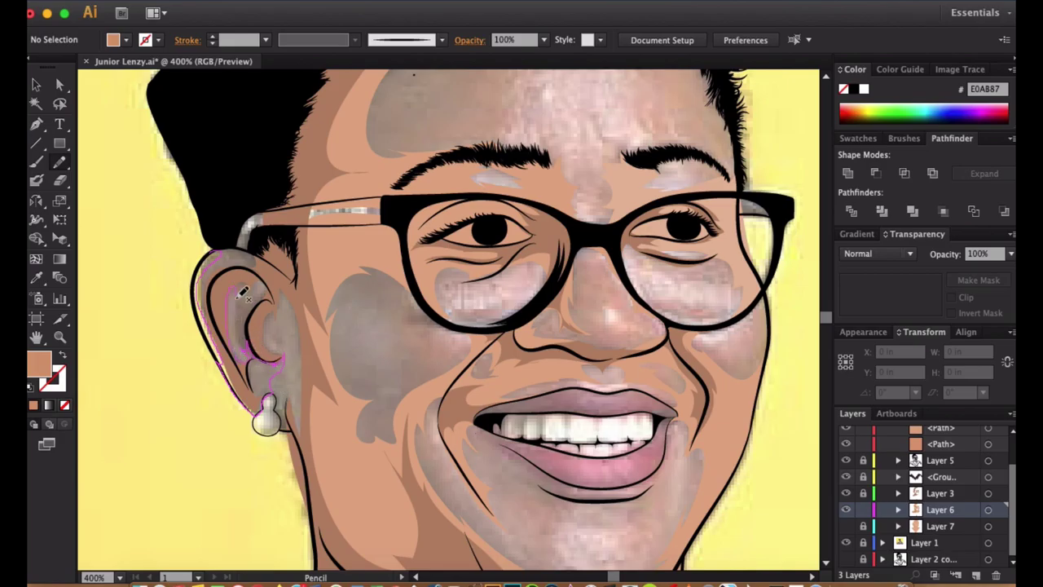
left_click_drag(262, 295, 261, 297)
scroll(260, 296, "up", 5)
key("a")
left_click(326, 215)
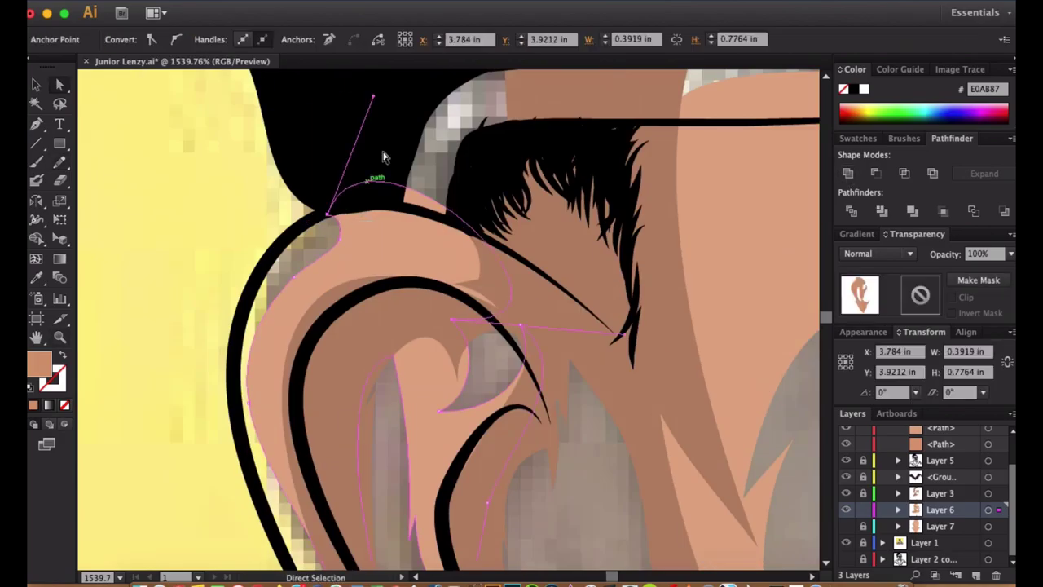
scroll(331, 263, "down", 3)
Add another shading shape on the ear.
key("super+shift+a")
key("n")
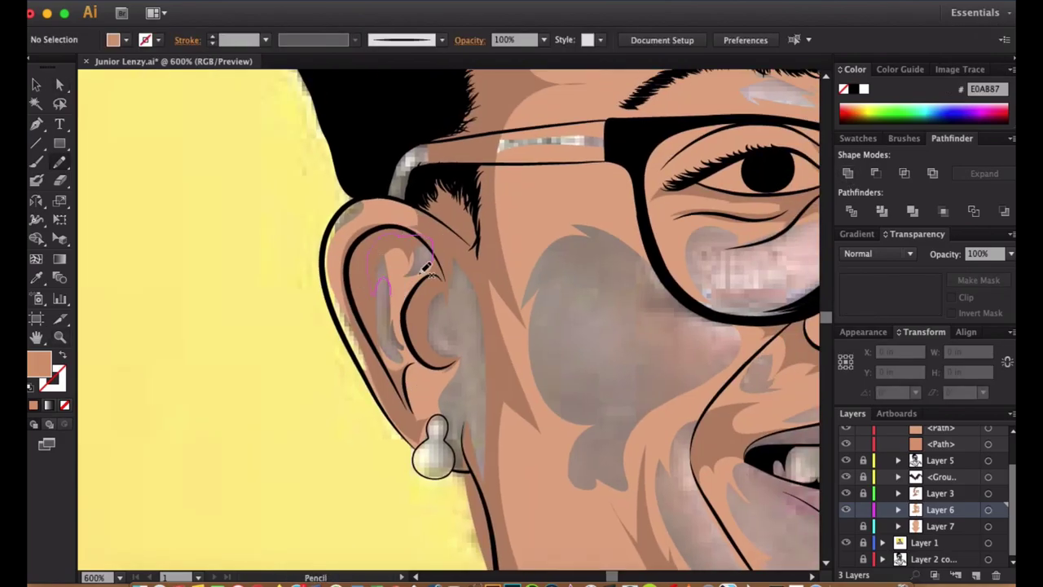
left_click_drag(401, 292, 401, 291)
left_click(484, 297, "super")
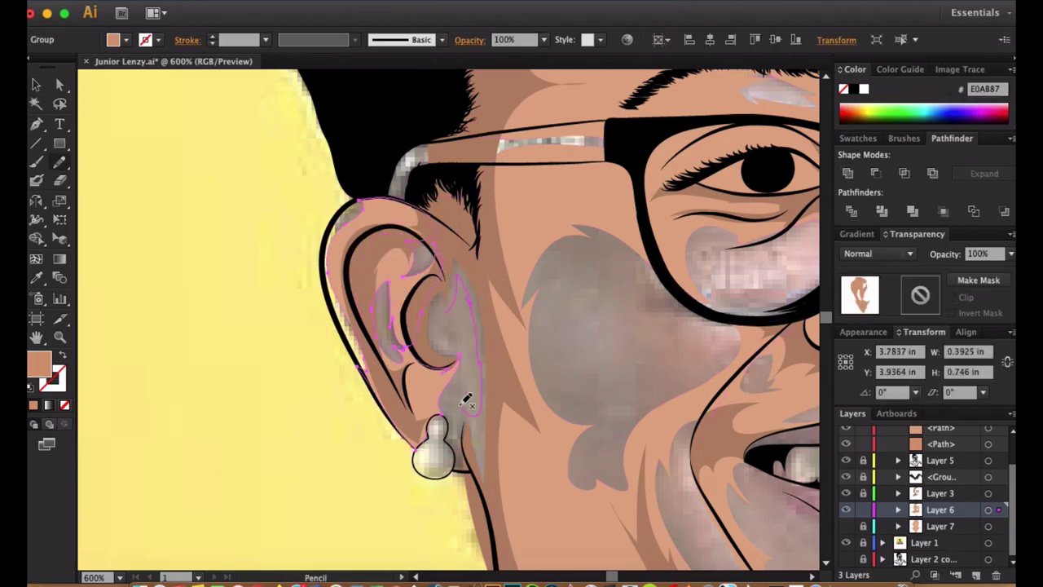
key("super+shift+a")
Move the earring's neck anchors to smooth its outline.
scroll(418, 498, "up", 3)
left_click(436, 425, "super")
key("shift+e")
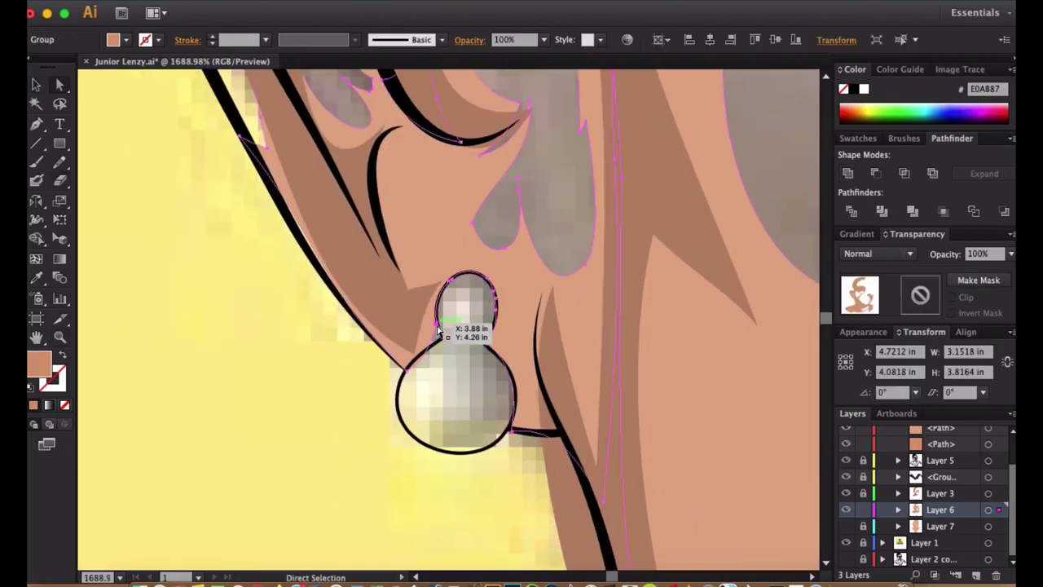
left_click_drag(437, 330, 433, 324)
left_click(508, 431)
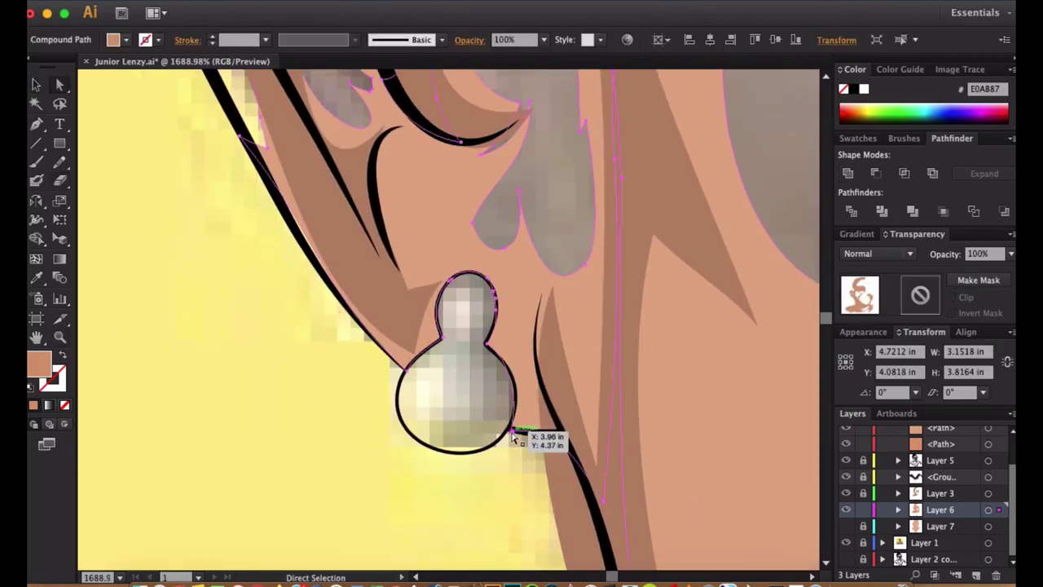
scroll(517, 369, "up", 3)
left_click(348, 326)
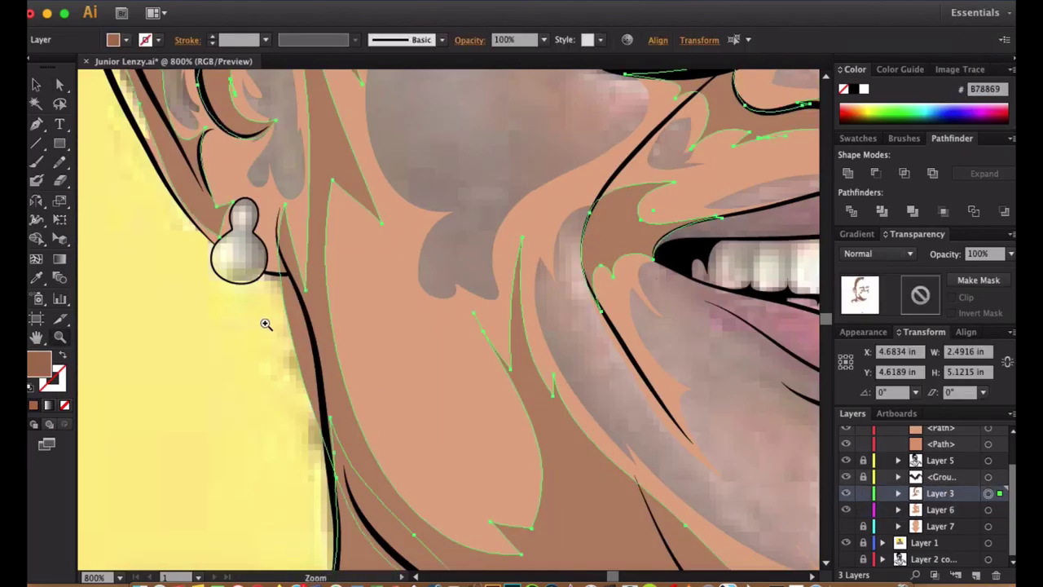
Erase stray shading around the earring, over the glasses temple arm and along the glasses' left edge.
left_click_drag(294, 314, 306, 391)
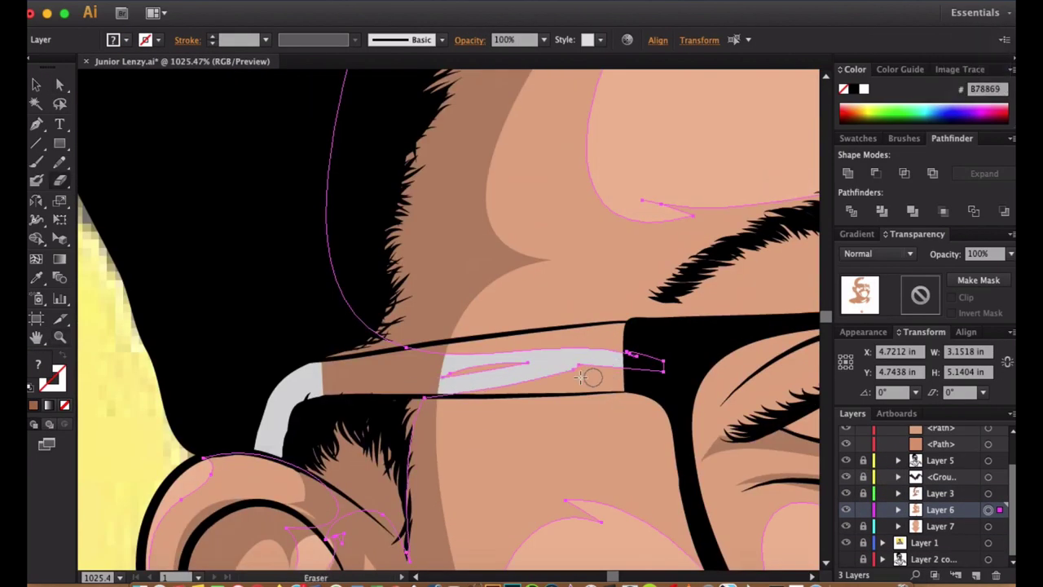
left_click_drag(432, 374, 596, 372)
left_click_drag(401, 365, 545, 350)
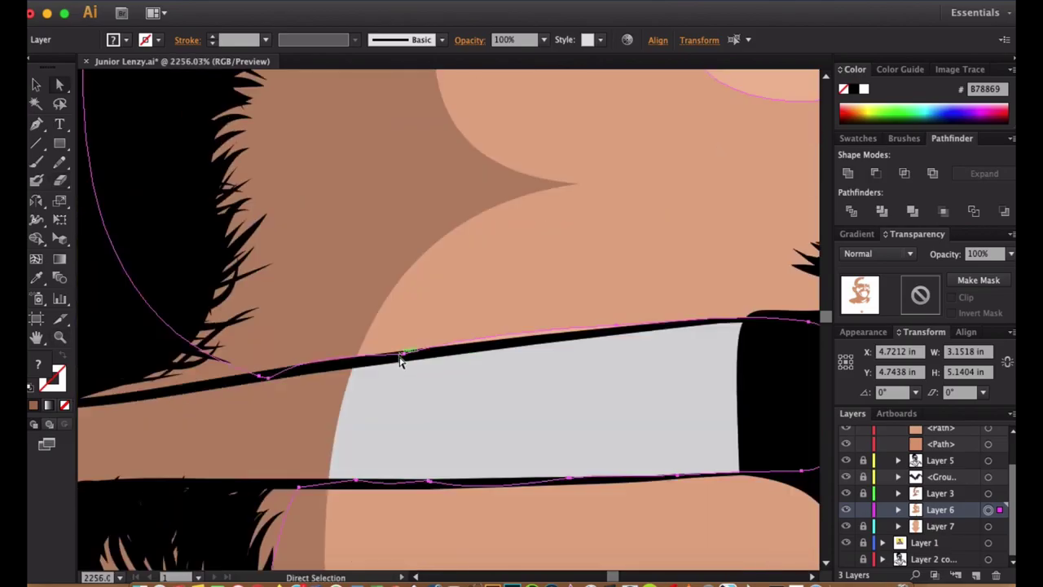
left_click(470, 341)
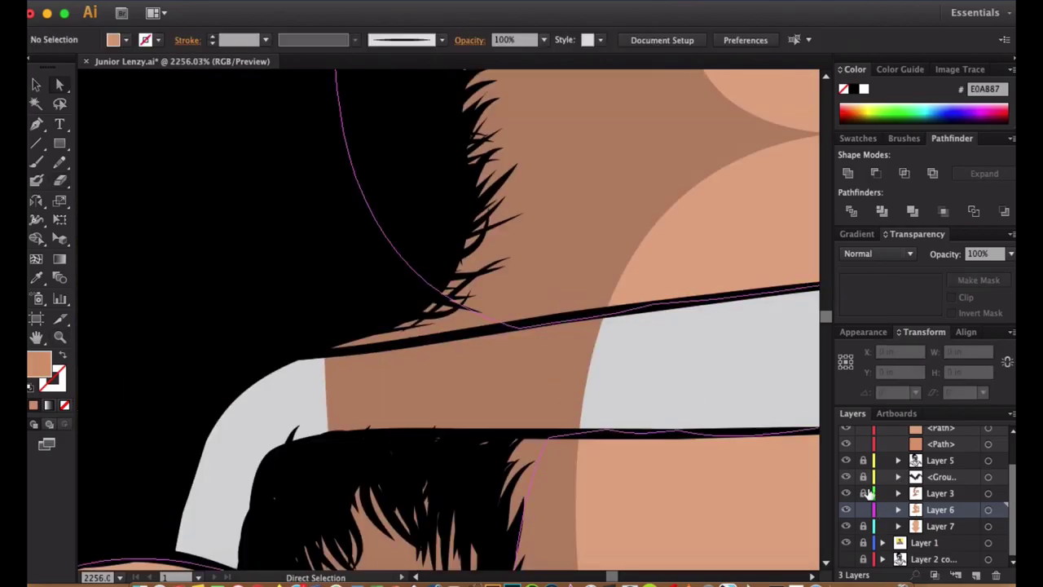
left_click_drag(337, 391, 318, 400)
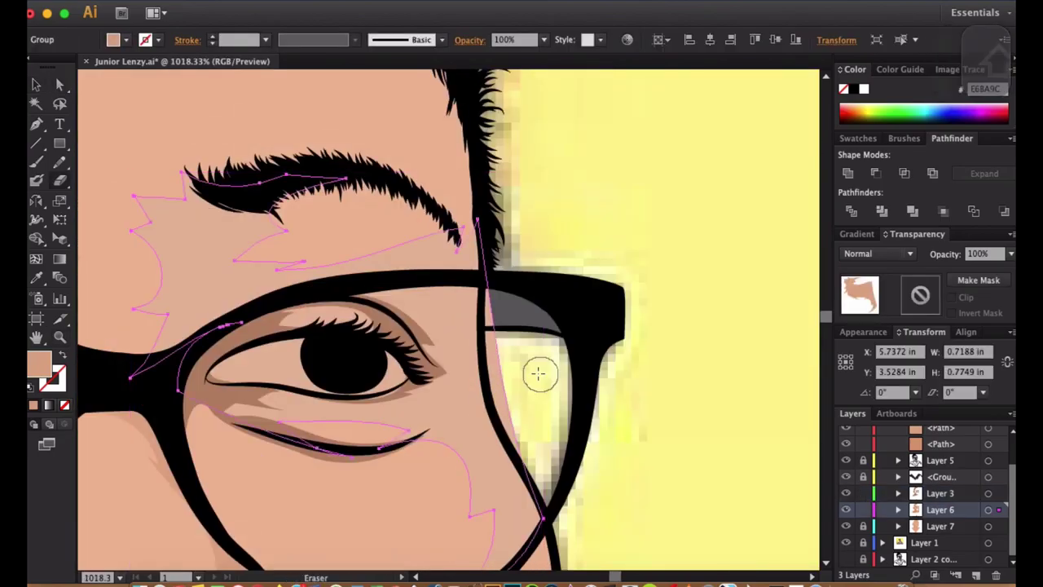
mouse_move(537, 372)
left_mouse_down()
mouse_move(495, 348)
mouse_move(543, 446)
left_mouse_up()
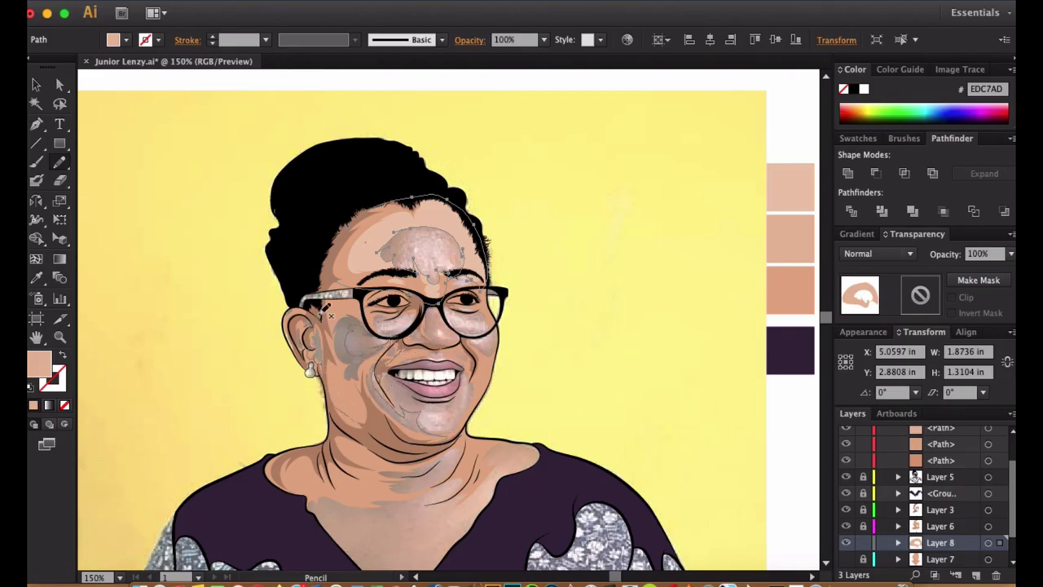
Draw light highlights along the cheek, around the nose and under the left eye.
scroll(312, 350, "up", 5)
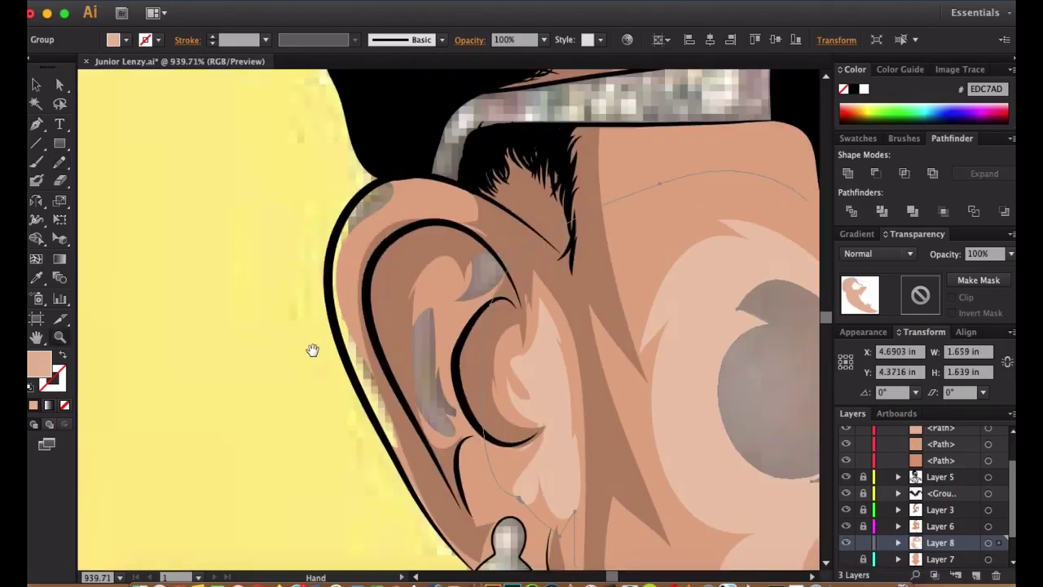
left_click(611, 318, "super")
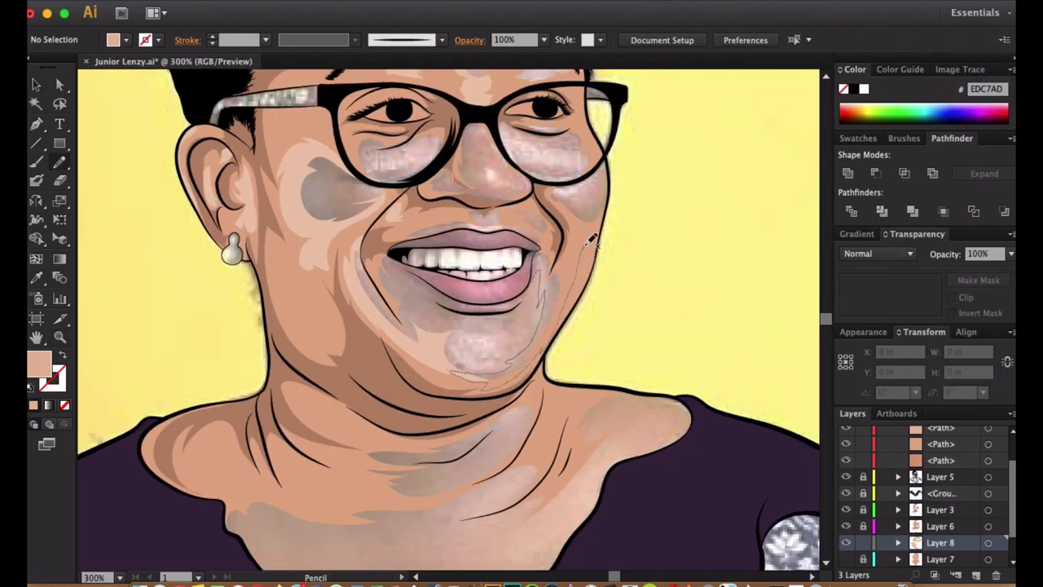
left_click_drag(546, 249, 504, 208)
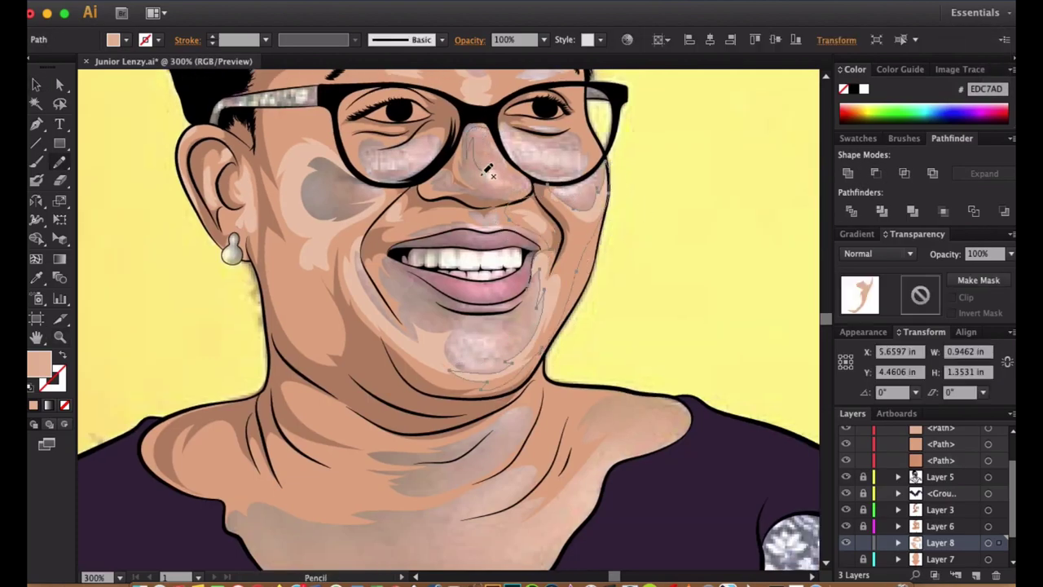
left_click_drag(474, 121, 468, 124)
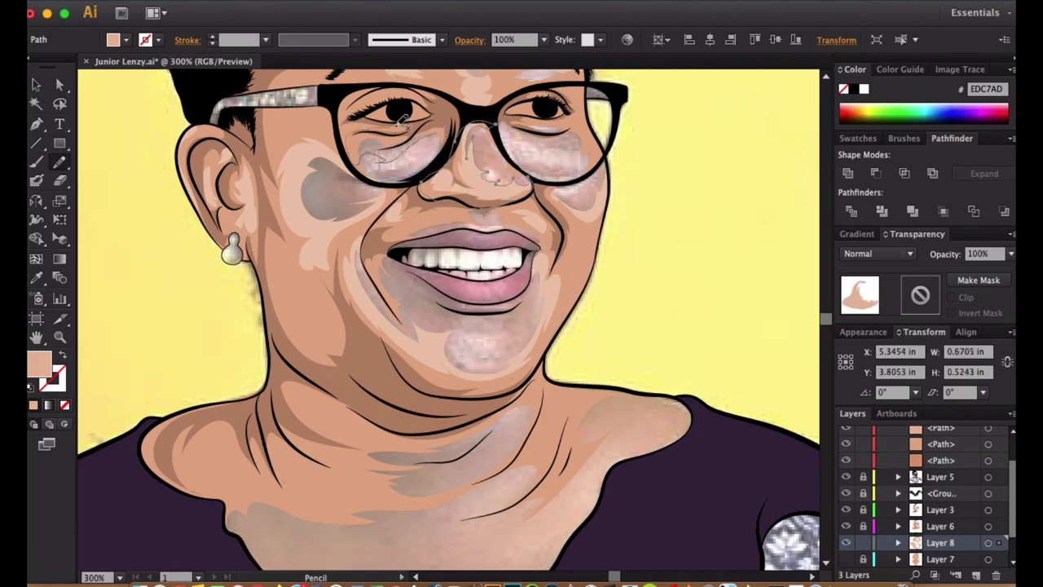
left_click_drag(401, 121, 423, 161)
Select the under-eye highlight, toggle Layer 7's grey shading visibility and expand Layer 2.
key("v")
scroll(921, 489, "up", 1)
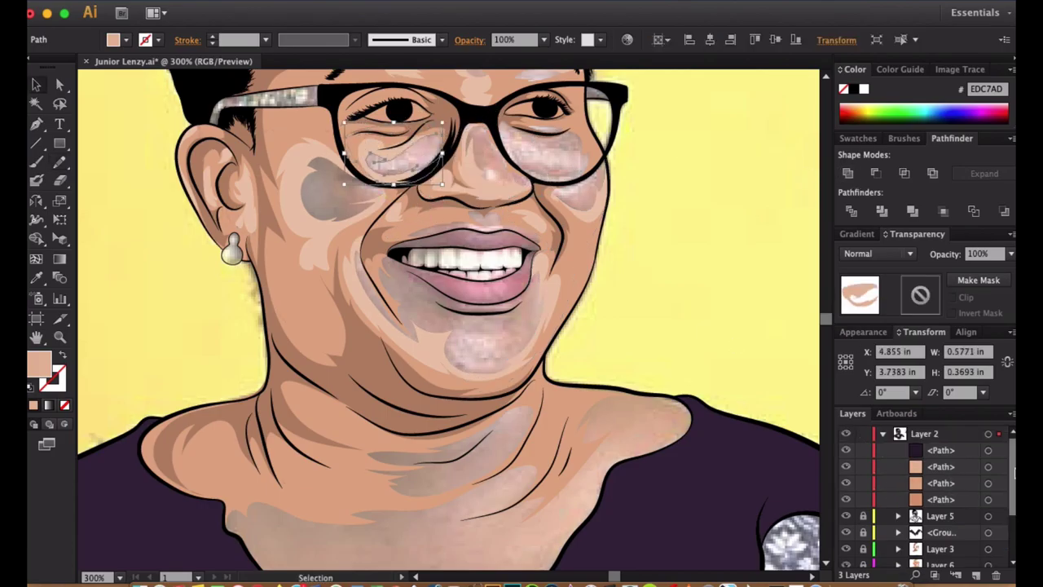
left_click(845, 526)
left_click(845, 525)
left_click(766, 456)
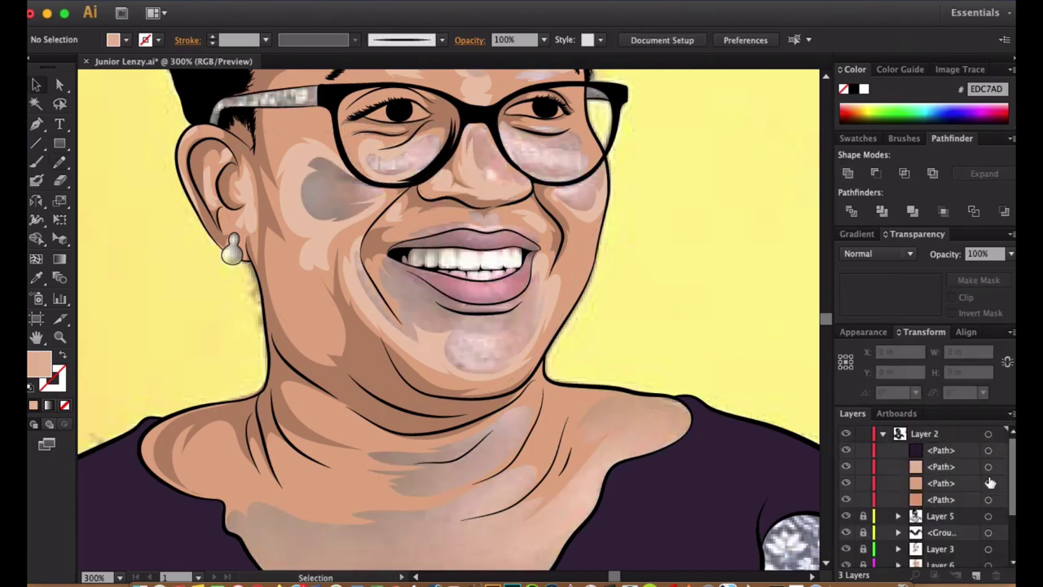
scroll(920, 488, "down", 3)
left_click(845, 527)
left_click(846, 526)
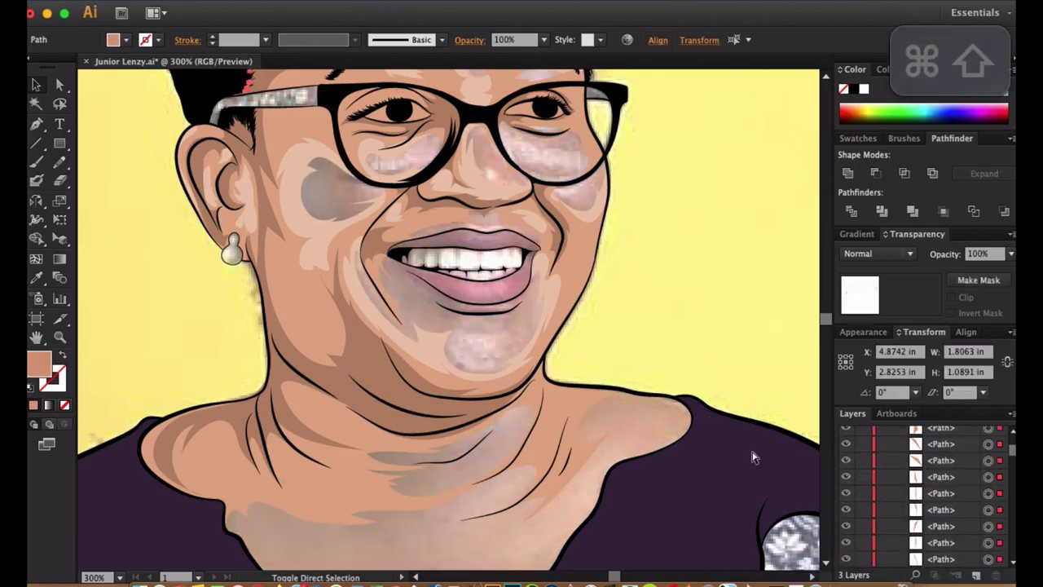
Inspect the artwork on Layer 2, Layer 3 and Layer 6, then deselect everything.
scroll(921, 489, "up", 1)
left_click(989, 461)
key("super+shift+a")
scroll(921, 489, "down", 3)
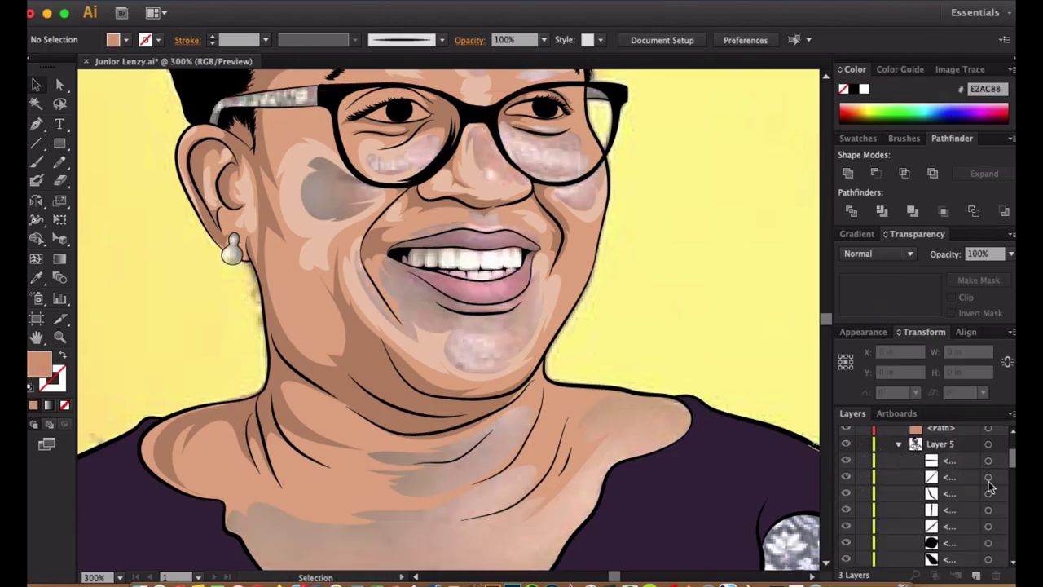
left_click(923, 477, "alt")
left_click(923, 493, "alt")
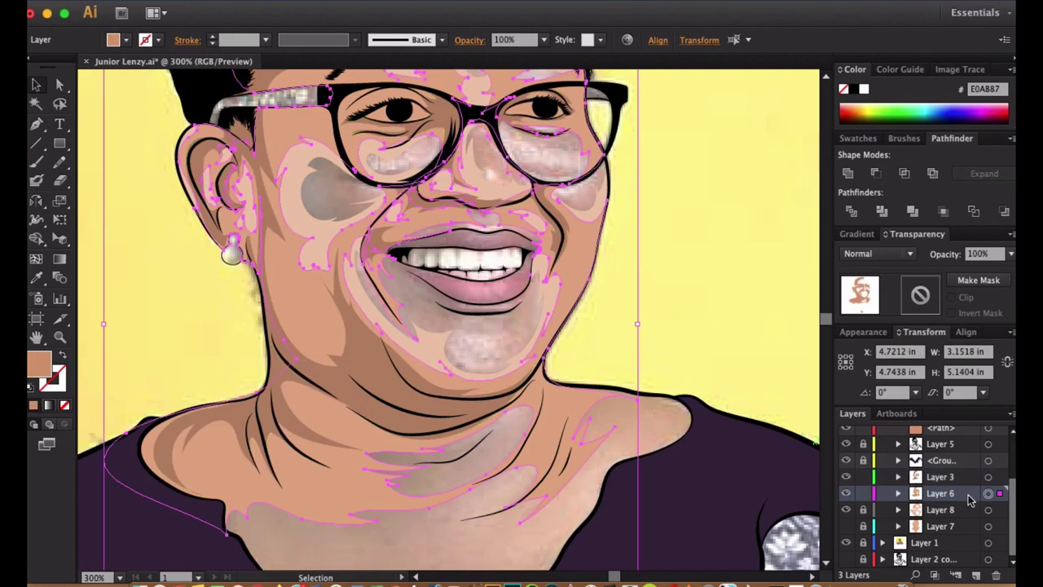
key("super+shift+a")
Add Layer 9, lock the Group, Layer 3 and Layer 6, and select Layer 8's highlights.
left_click(976, 575)
left_click_drag(863, 460, 863, 493)
left_click_drag(575, 477, 587, 326)
left_click(863, 509)
left_click(939, 509, "alt")
key("n")
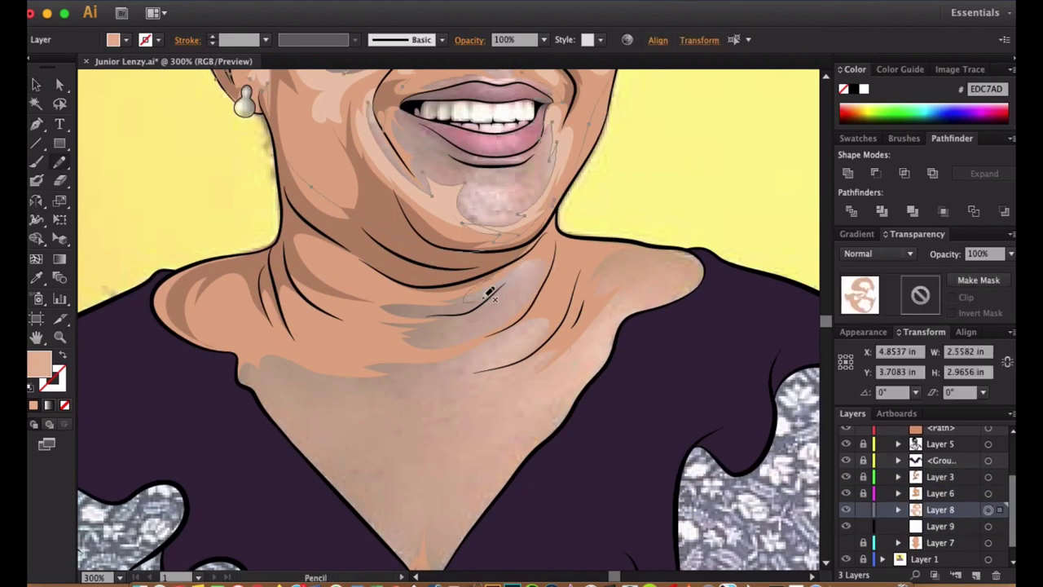
Adjust an anchor on the chest shadow shape.
key("super+minus")
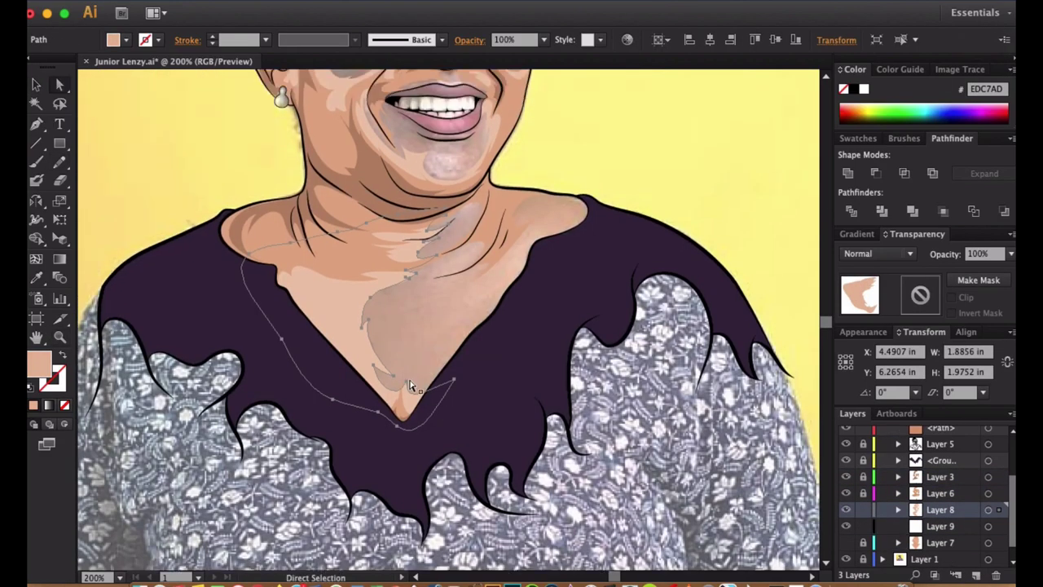
key("a")
key("super+shift+a")
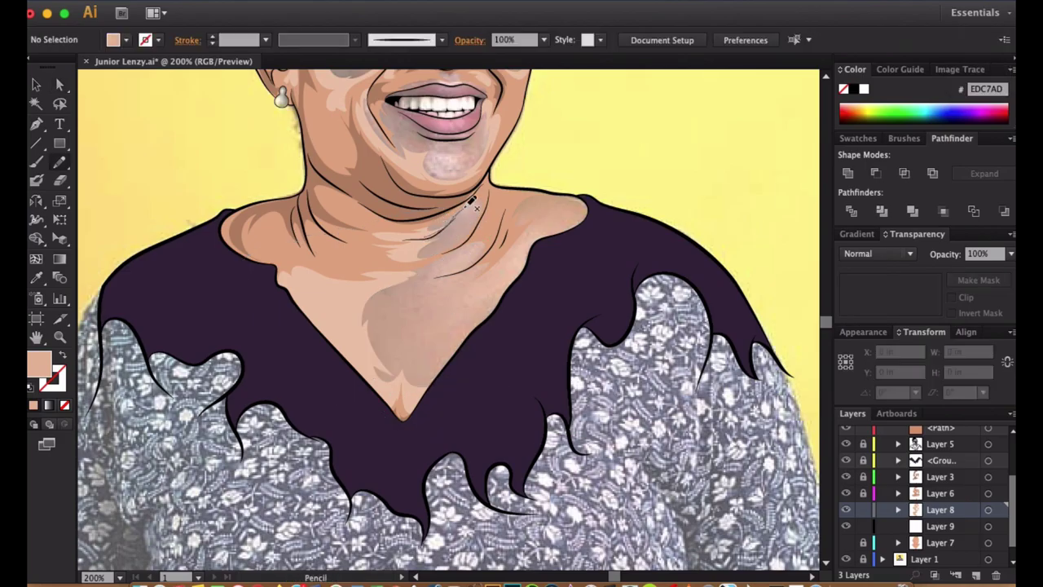
key("a")
left_click(552, 288)
scroll(551, 289, "up", 5)
left_click(592, 277)
scroll(594, 281, "down", 2)
scroll(582, 225, "left", 1)
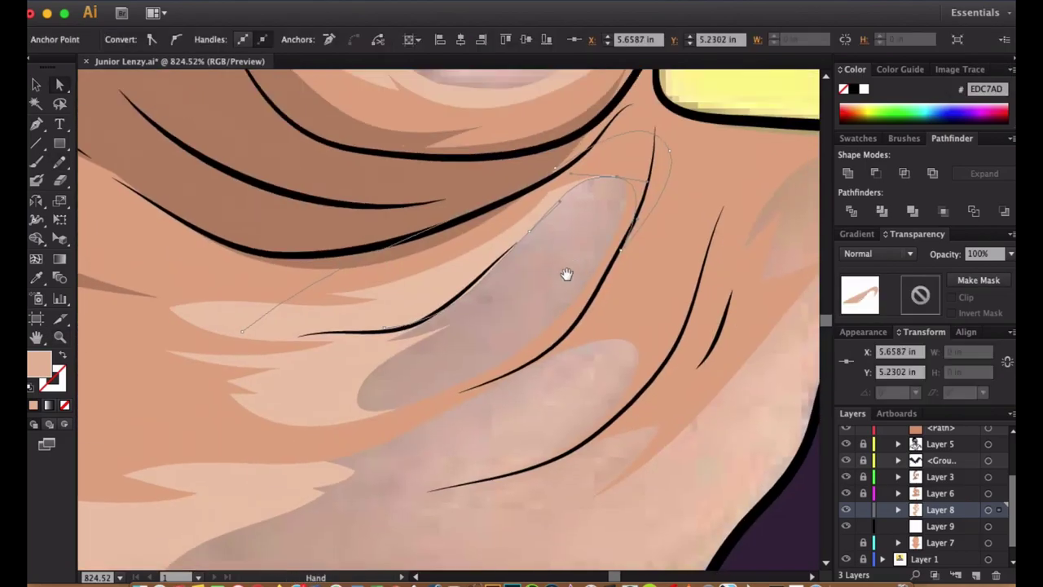
key("super+shift+a")
Draw a highlight shape on the shoulder and view the whole portrait.
key("n")
key("super+minus")
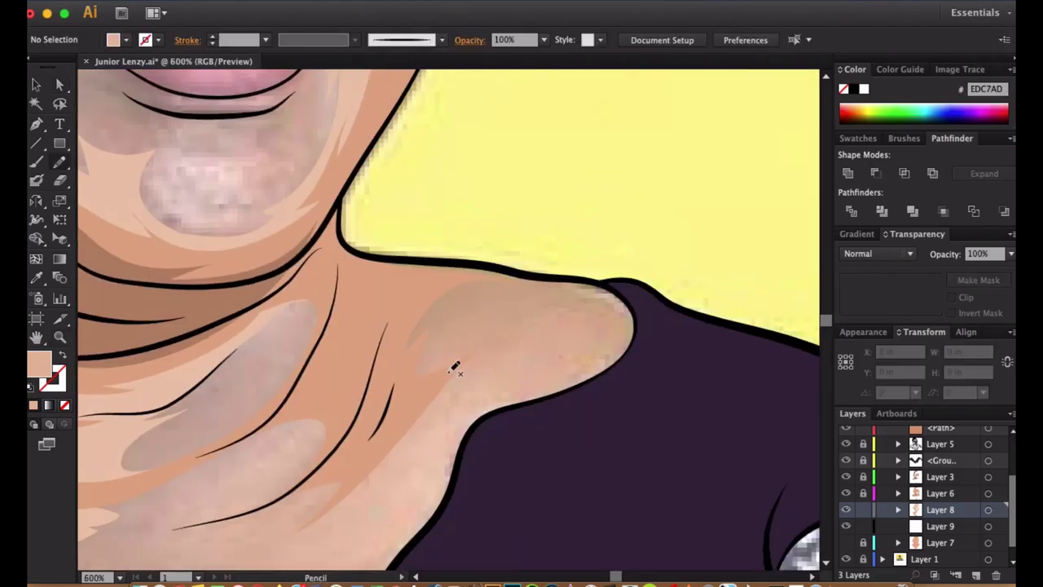
left_click_drag(440, 259, 351, 254)
key("super+1")
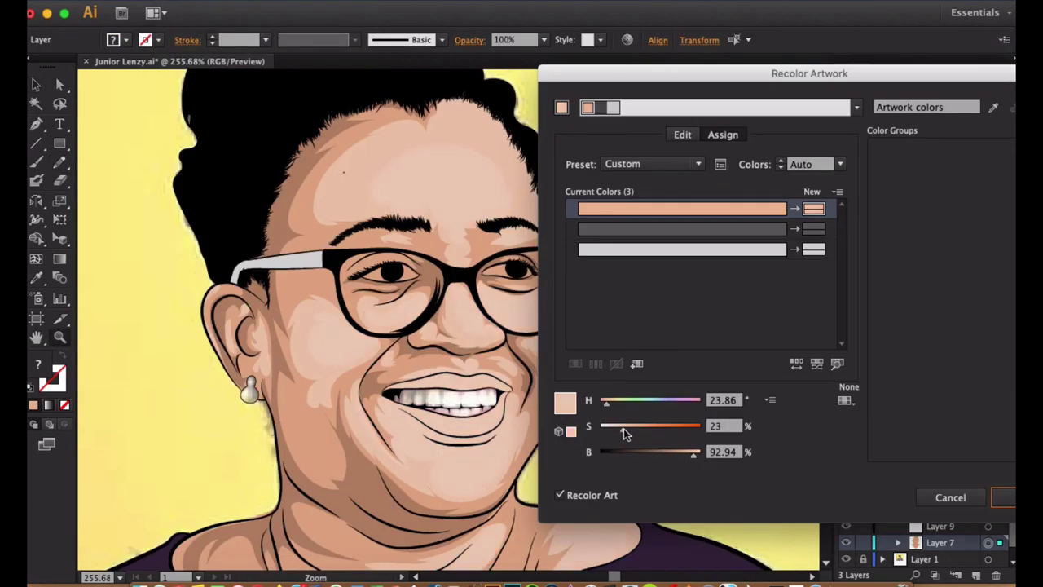
Recolor the selected highlights with lower saturation and higher brightness.
left_click_drag(624, 429, 626, 430)
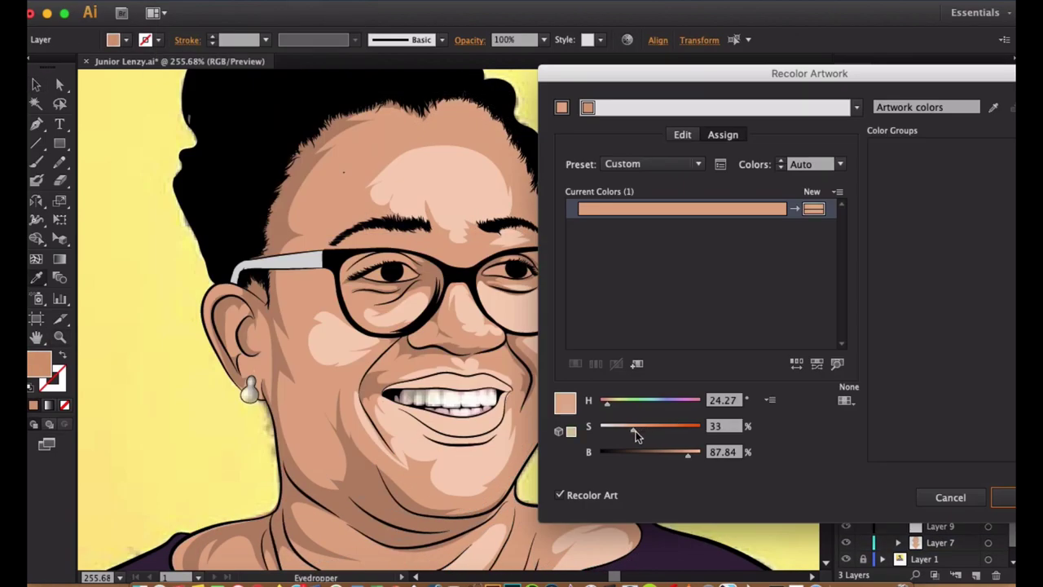
left_click_drag(636, 431, 635, 429)
left_click_drag(688, 453, 691, 455)
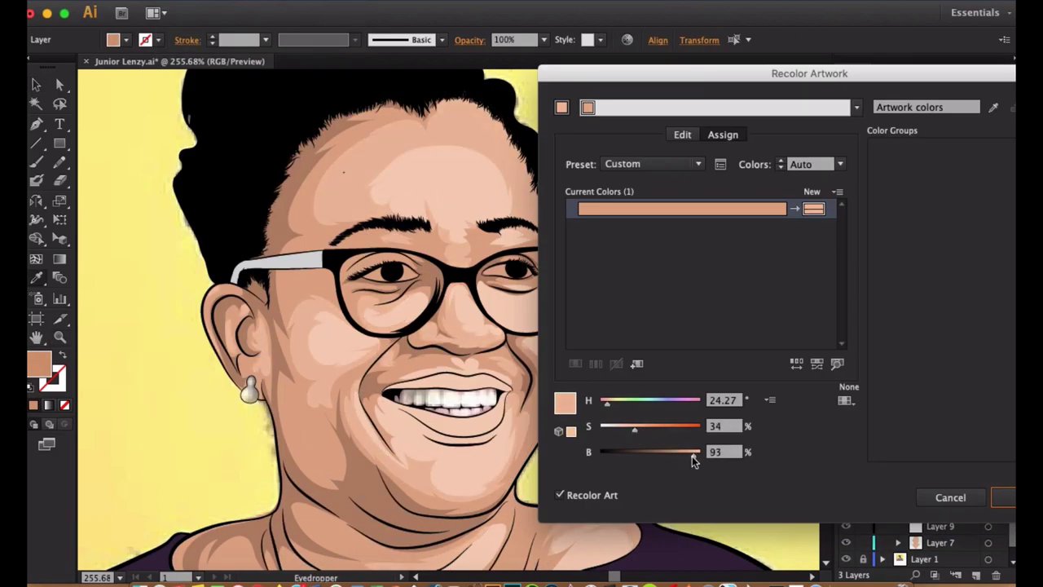
key("Return")
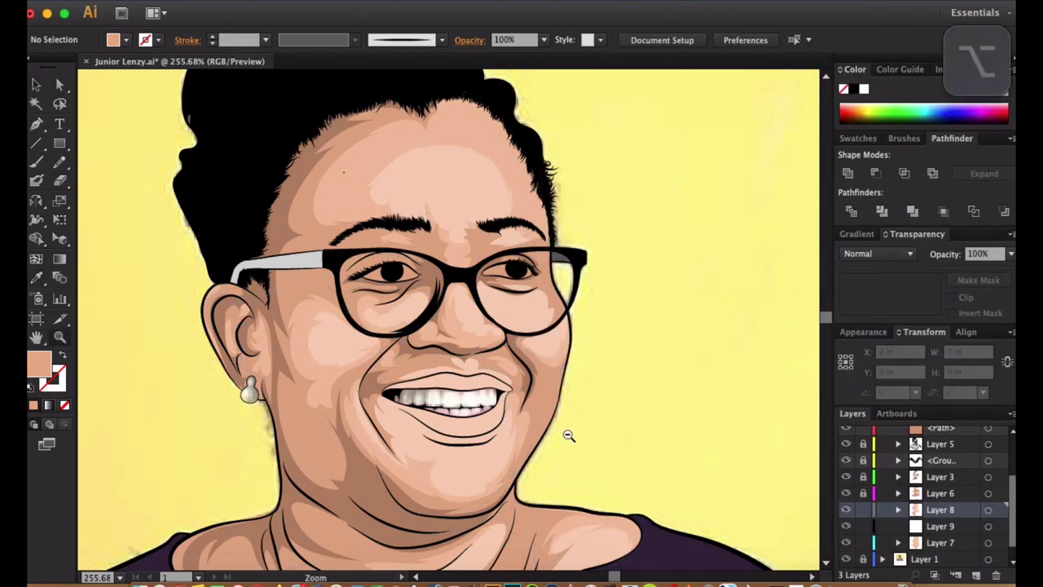
Select the highlight under the left eye, then select all of Layer 6's artwork.
scroll(565, 433, "up", 3)
left_click(320, 334)
key("ctrl+minus")
left_click(988, 493)
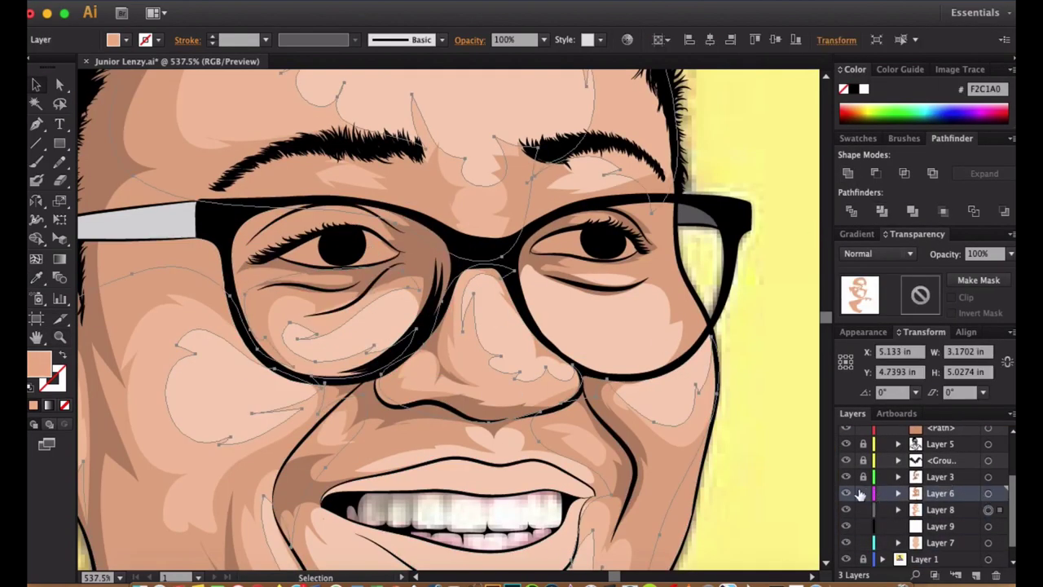
Zoom in on the eye, extend the highlight across the eye white, and erase skin over its right side.
key("z")
left_click_drag(338, 240, 374, 267)
key("shift+b")
left_click_drag(260, 320, 352, 295)
left_click_drag(442, 344, 279, 333)
left_click_drag(571, 350, 477, 356)
key("shift+e")
mouse_move(603, 324)
left_mouse_down()
mouse_move(539, 269)
mouse_move(422, 260)
left_mouse_up()
Select anchors on the eye shape and upper lid outline.
key("a")
left_click(343, 252)
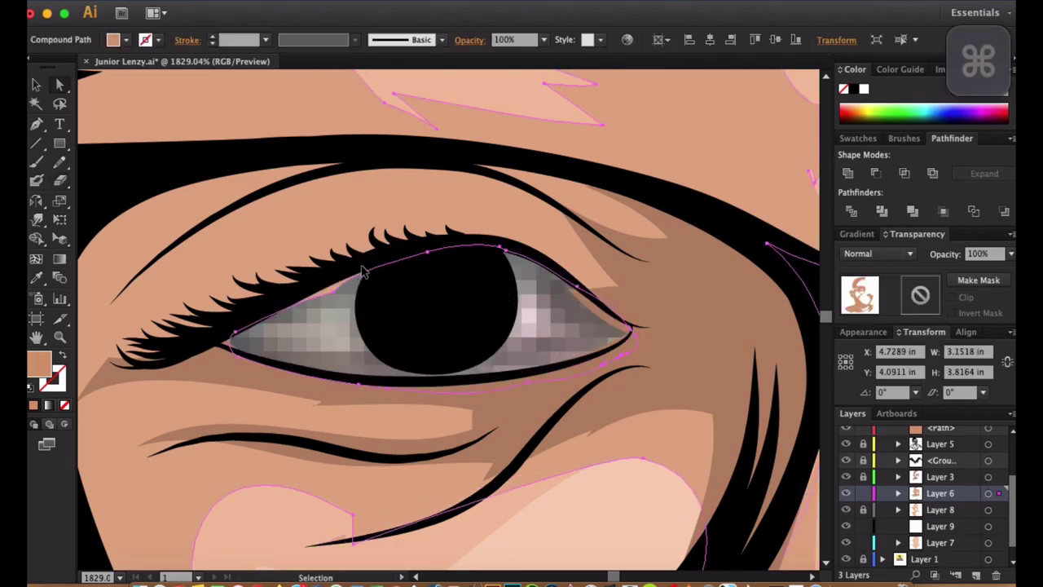
scroll(244, 326, "up", 5)
left_click(386, 337)
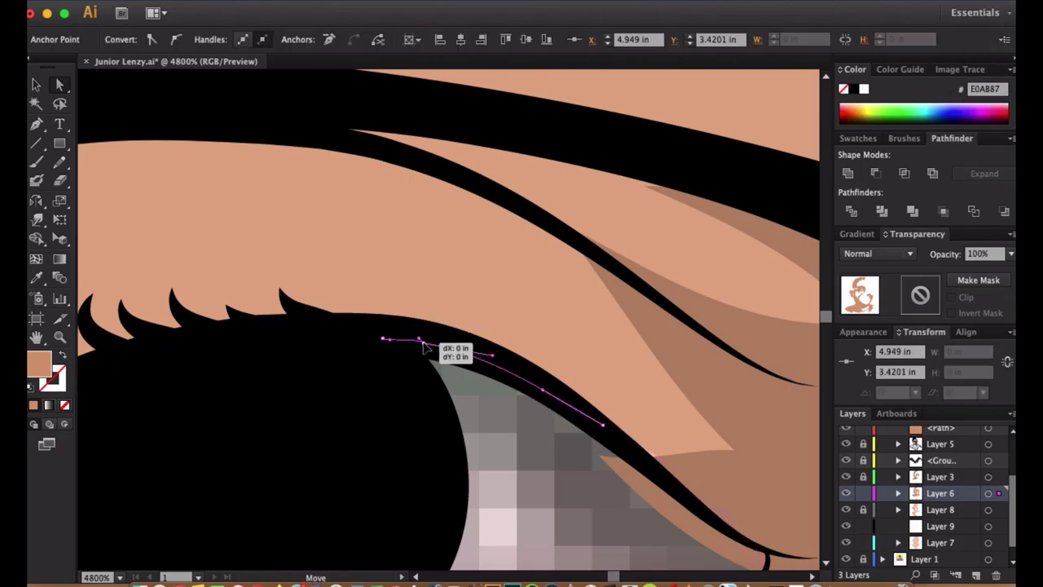
scroll(386, 343, "right", 10)
scroll(386, 342, "down", 5)
scroll(388, 352, "down", 5)
scroll(477, 438, "up", 4)
Pull out curve handles to smooth and reshape the lid shading curve.
left_click(693, 135)
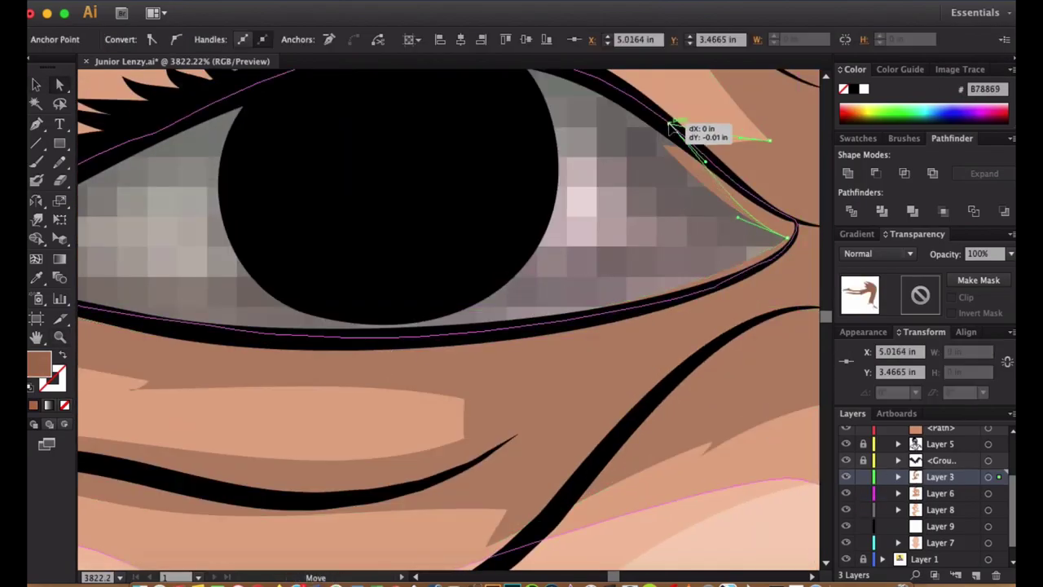
scroll(693, 135, "up", 3)
scroll(693, 135, "right", 3)
left_click_drag(558, 275, 544, 391)
scroll(544, 391, "right", 3)
left_click_drag(381, 231, 532, 396)
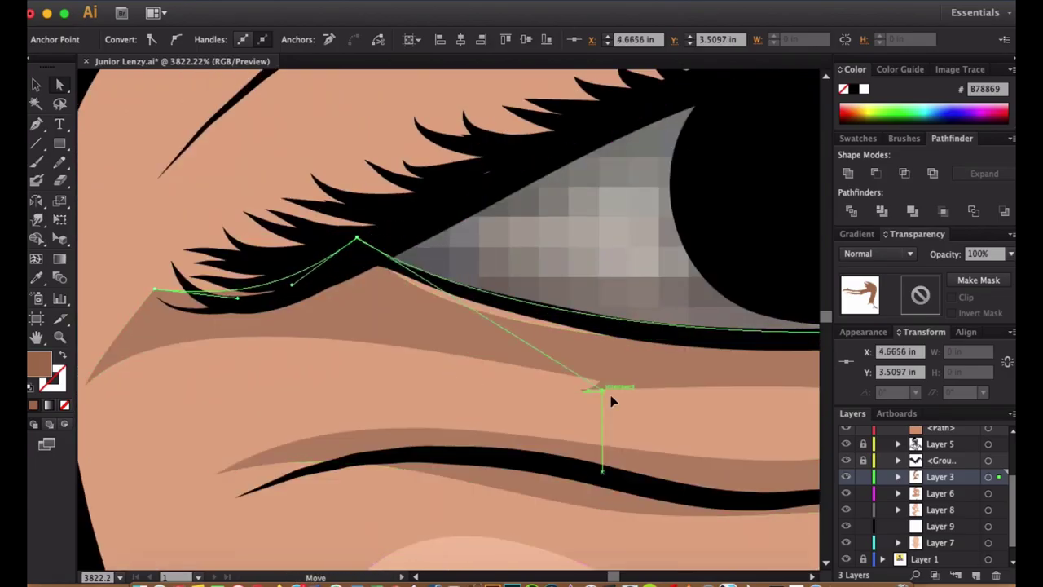
left_click_drag(453, 226, 344, 260)
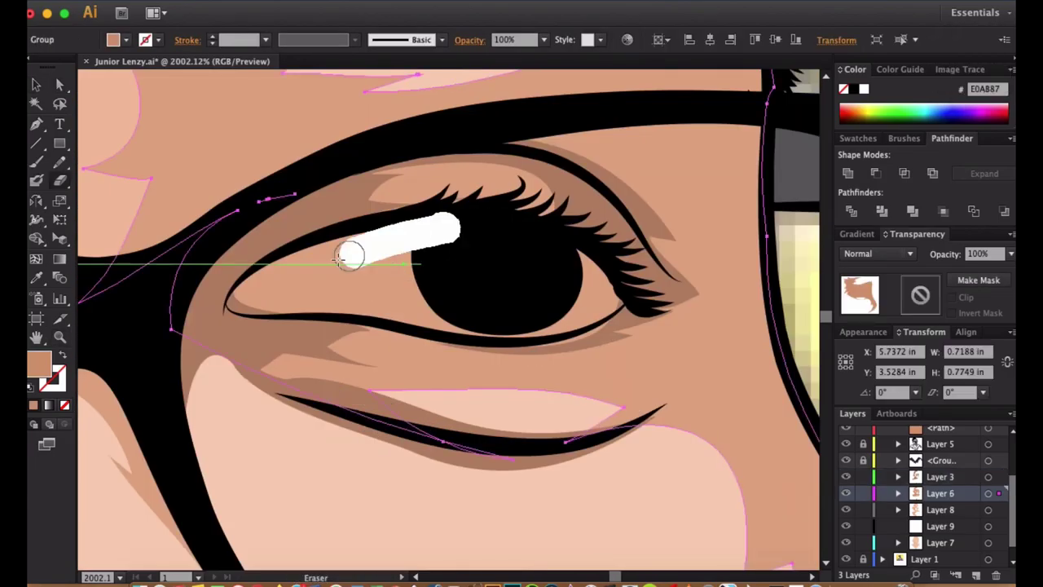
Erase the excess fill across the eye white.
left_click_drag(233, 298, 361, 291)
left_click_drag(280, 302, 408, 310)
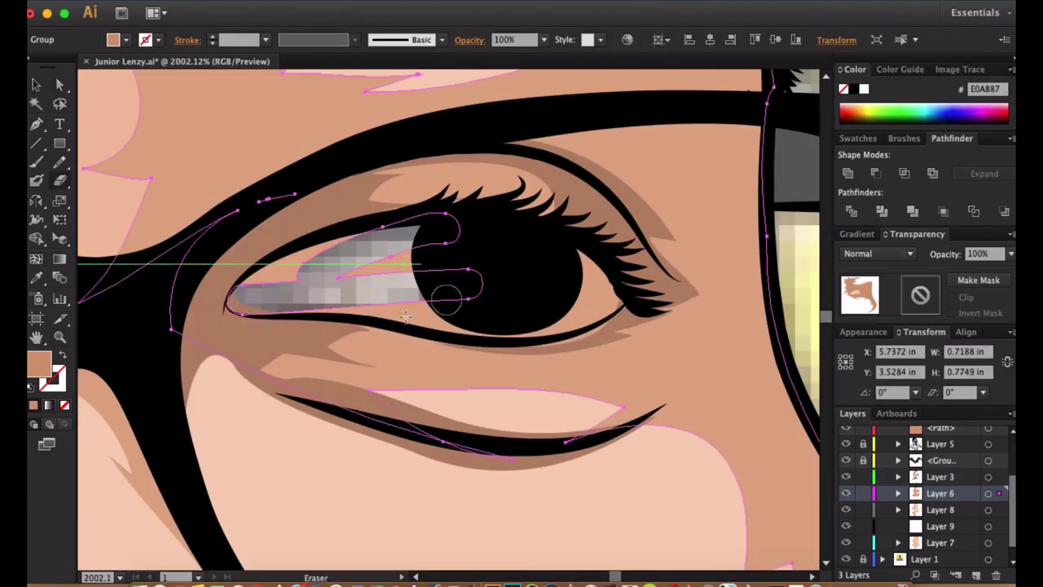
left_click_drag(244, 286, 255, 279)
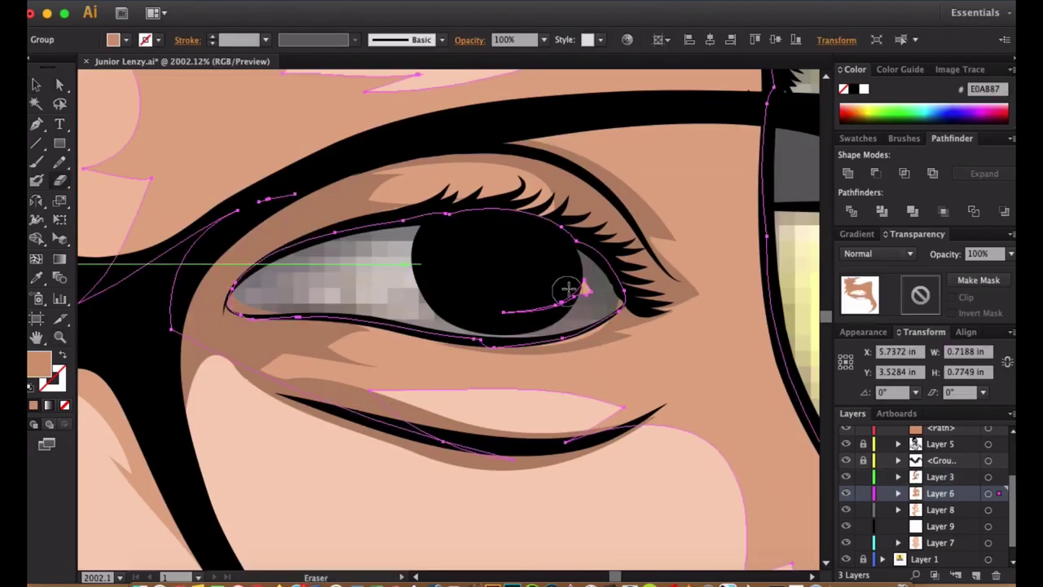
Move the lower lid anchor and adjust the lid curve at the eye corner.
scroll(559, 291, "up", 5)
key("a")
left_click(369, 393)
left_click_drag(370, 392, 391, 377)
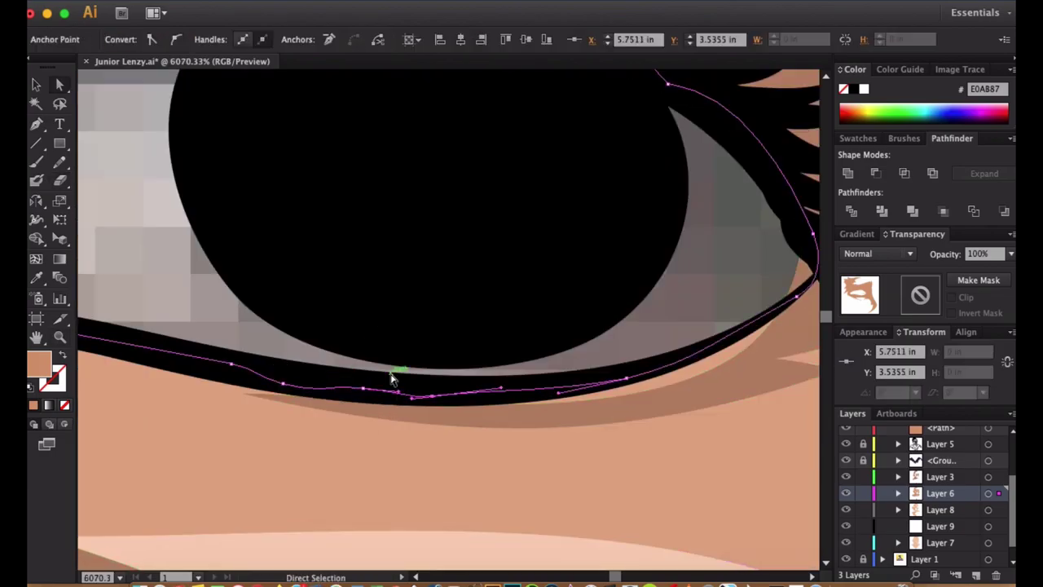
scroll(616, 389, "right", 5)
left_click_drag(608, 334, 600, 295)
Nudge shading anchors near the eye corner and lash line, then undo the edits.
left_click(580, 306)
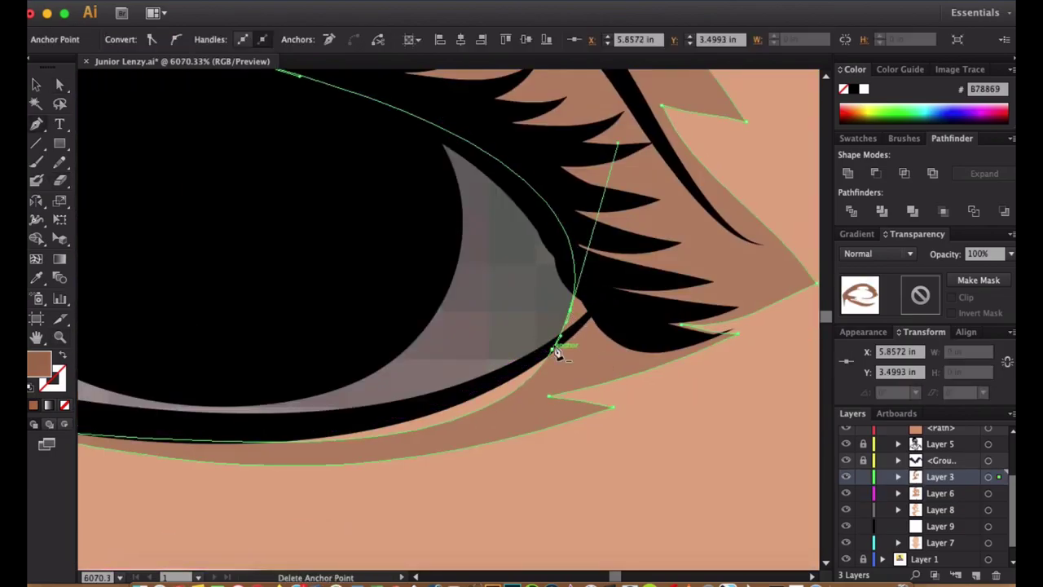
scroll(648, 140, "right", 1)
left_click_drag(466, 367, 559, 305)
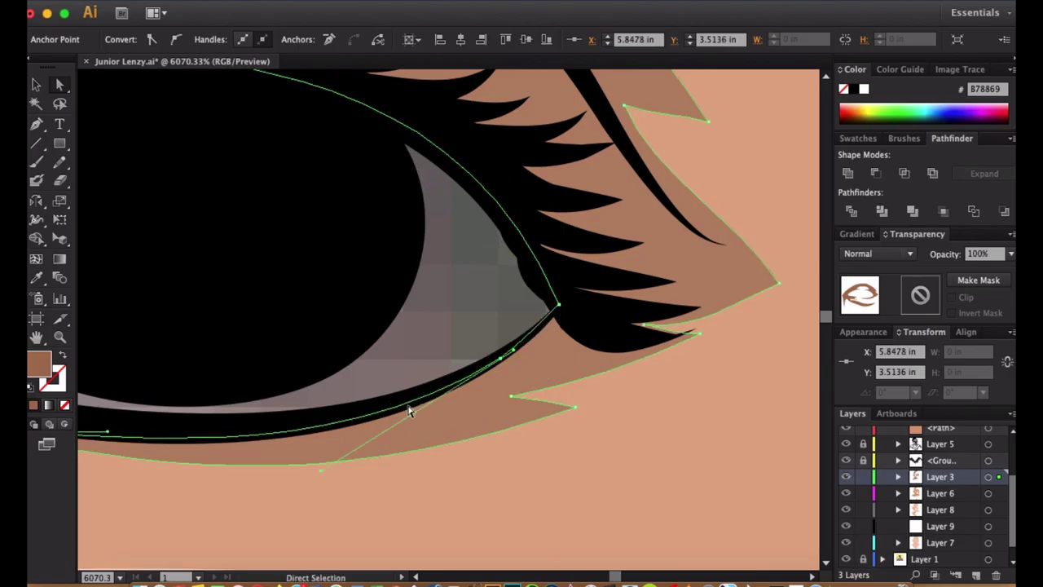
scroll(453, 166, "left", 10)
left_click_drag(453, 166, 442, 179)
left_click(765, 393)
key("super+z")
key("super+z")
key("super+z")
key("super+z")
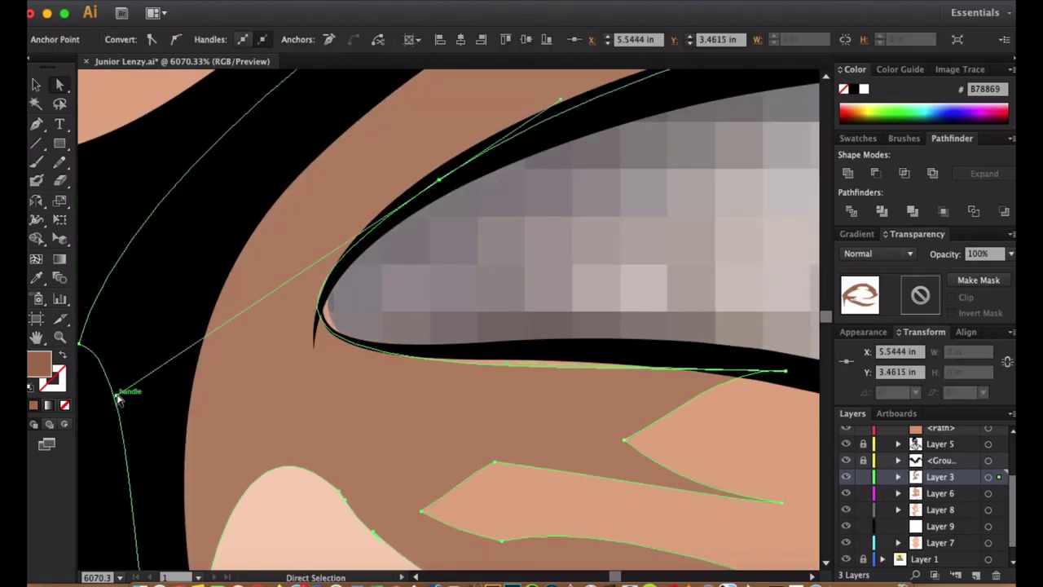
Select the eye outline path and make the earring layer active.
scroll(546, 385, "down", 5)
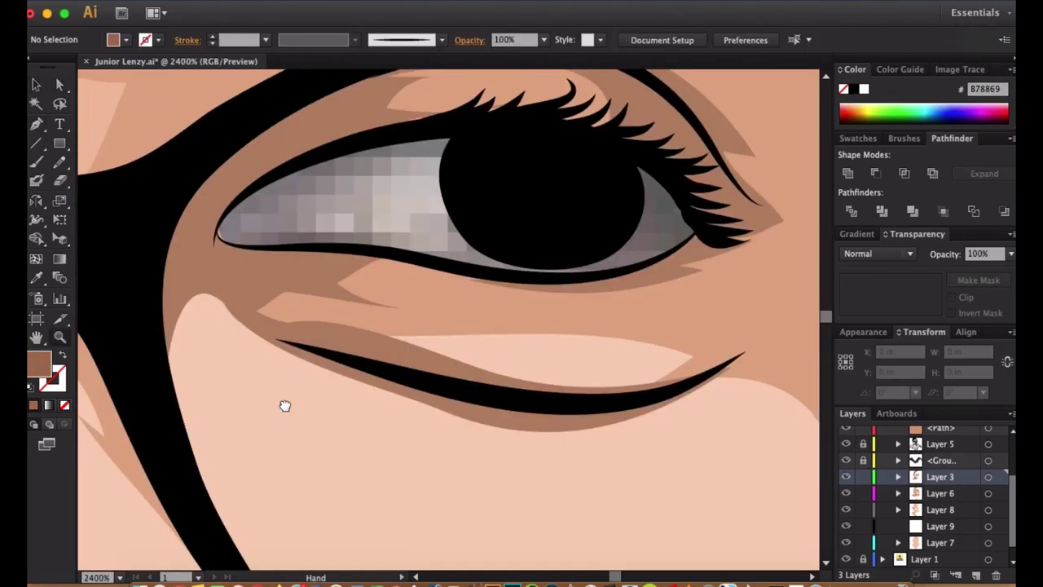
left_click(415, 396)
scroll(414, 396, "up", 5)
scroll(405, 342, "down", 8)
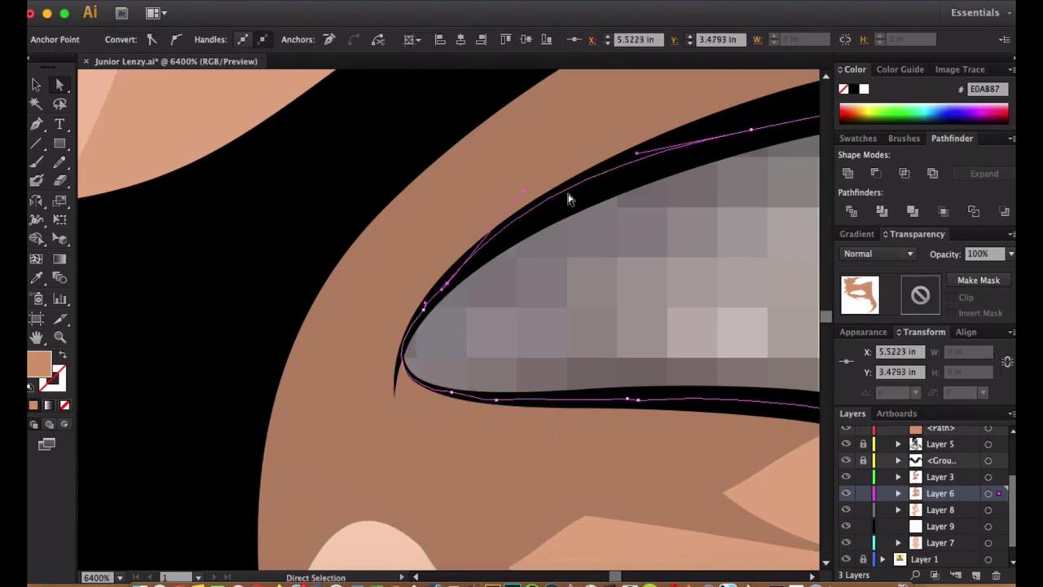
scroll(442, 387, "up", 4)
left_click(940, 526)
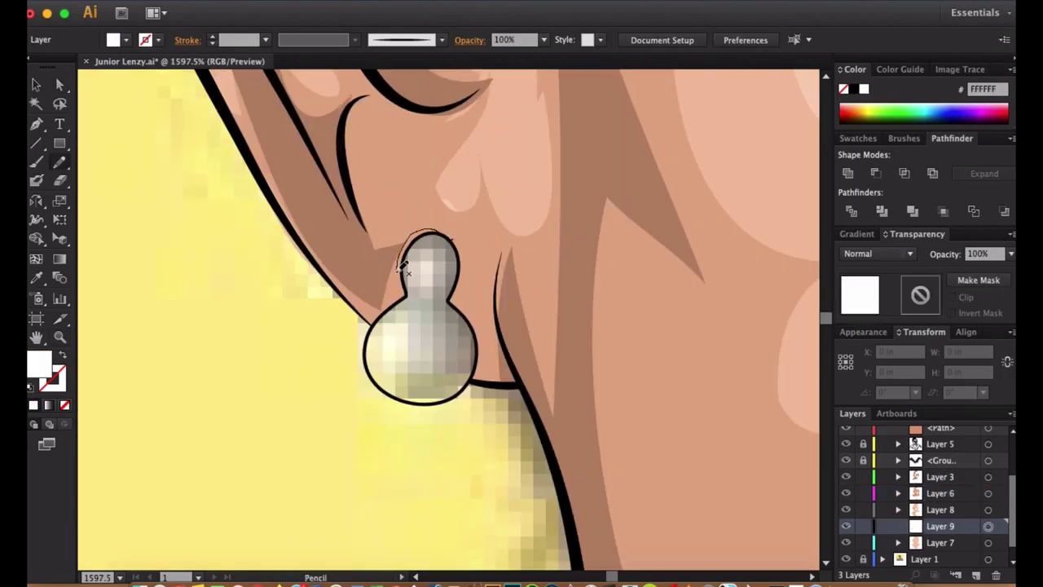
Trace a white shape over the earring and move Layer 9 below Layer 7.
left_click_drag(392, 390, 422, 402)
scroll(485, 391, "up", 2)
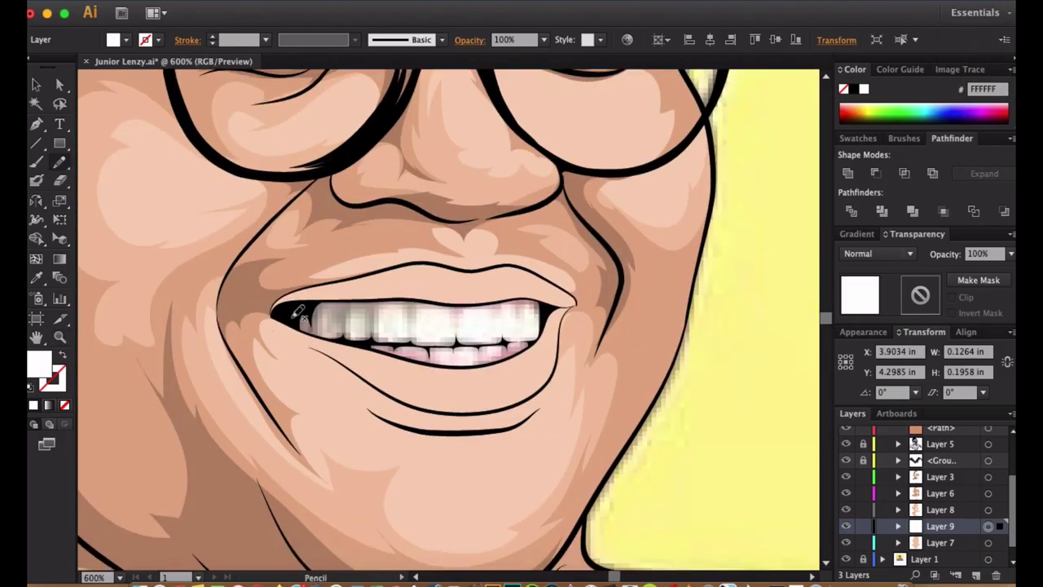
left_click(395, 249)
scroll(937, 524, "down", 1)
left_click_drag(937, 521, 939, 534)
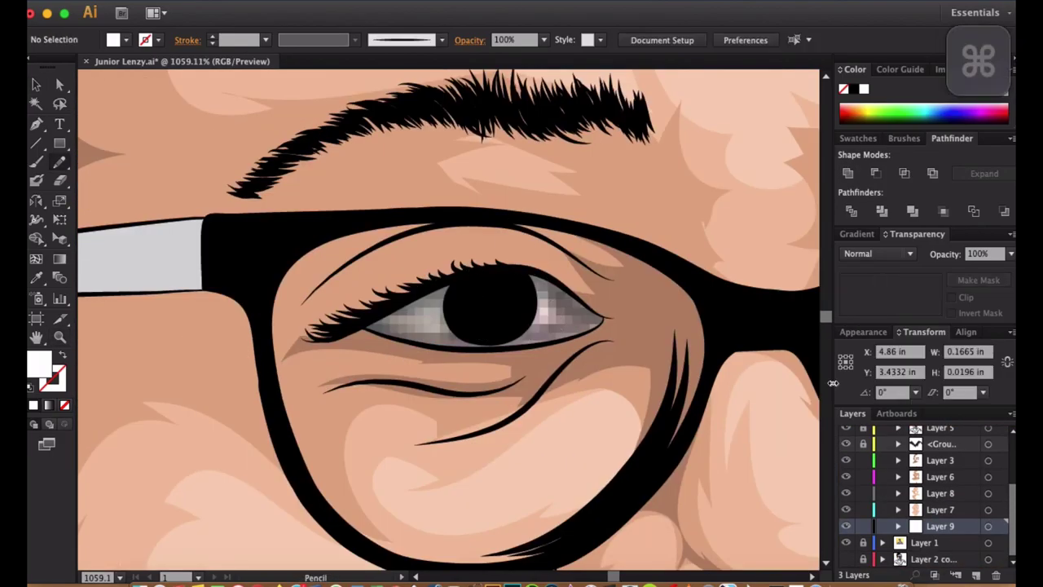
Trace a new eye white shape inside the lids behind the glasses.
left_click_drag(359, 334, 585, 275)
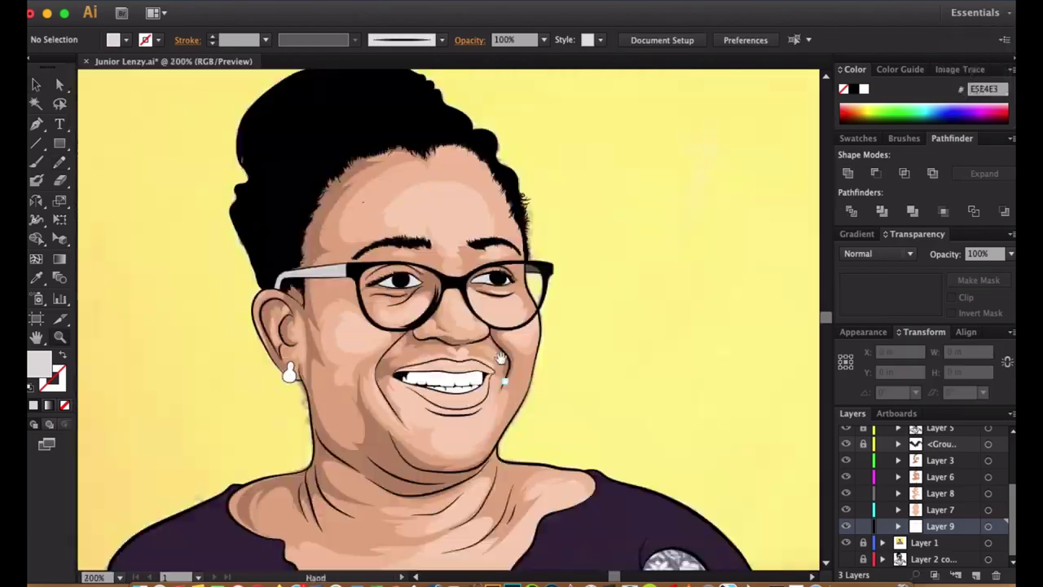
scroll(570, 279, "down", 2)
scroll(570, 279, "up", 3)
left_click_drag(478, 244, 544, 292)
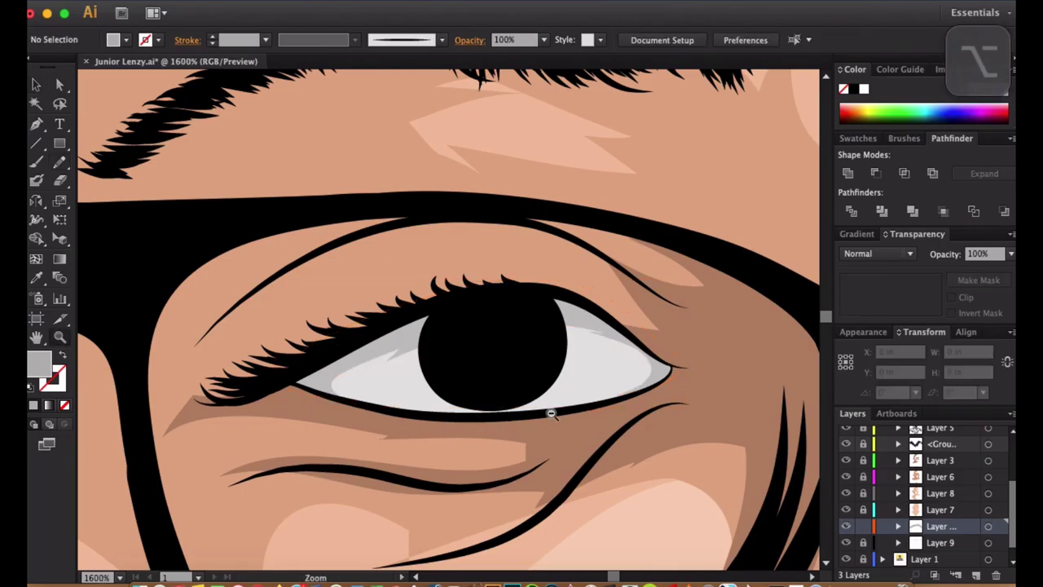
left_click(551, 414, "alt")
key("n")
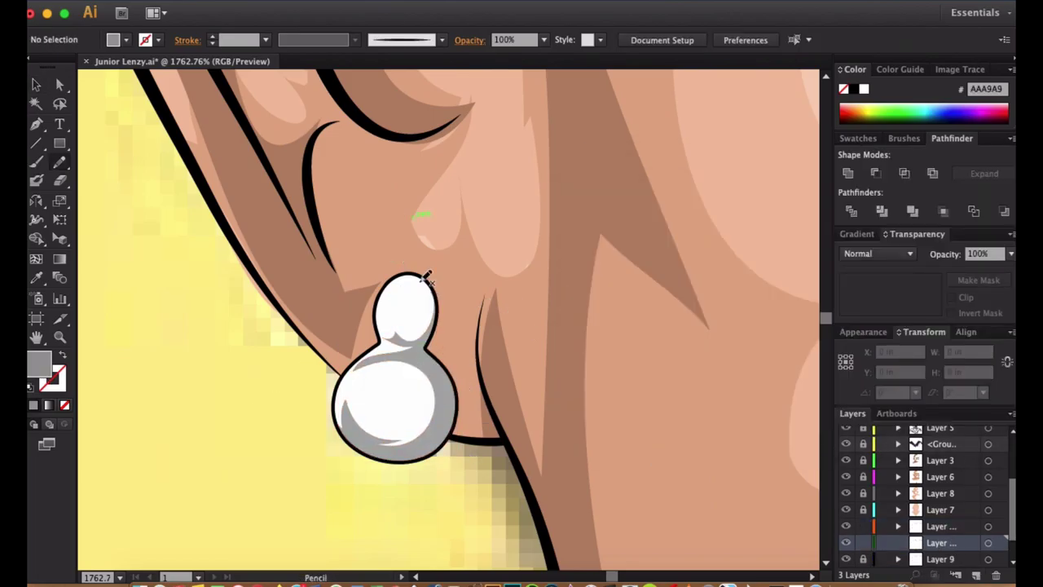
Centre the earring and choose the layer for the earring shading strokes.
left_click(450, 410, "super")
left_click_drag(518, 337, 391, 324)
left_click(125, 511)
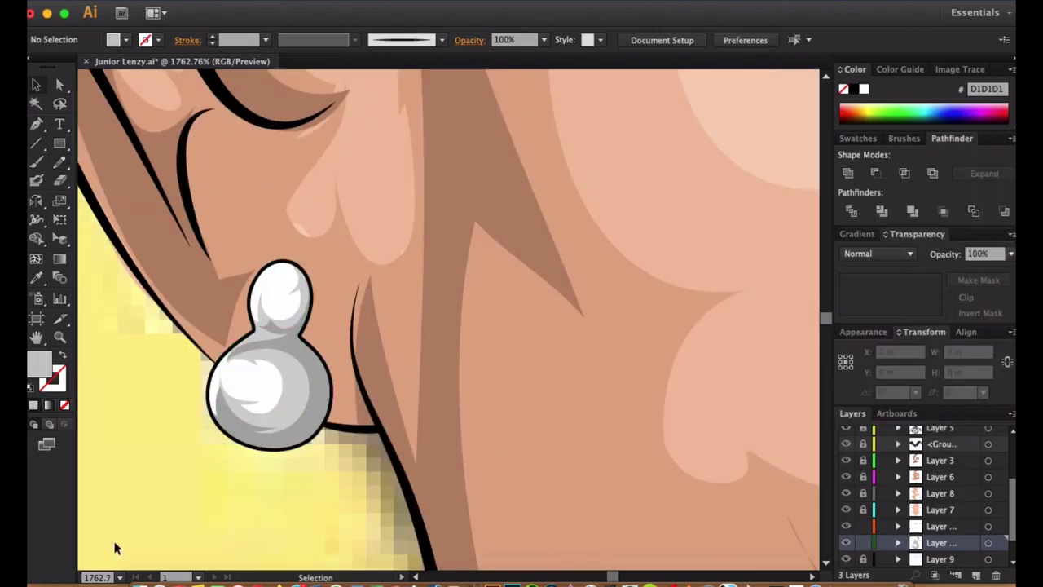
scroll(937, 505, "down", 2)
left_click(988, 493)
left_click(102, 389)
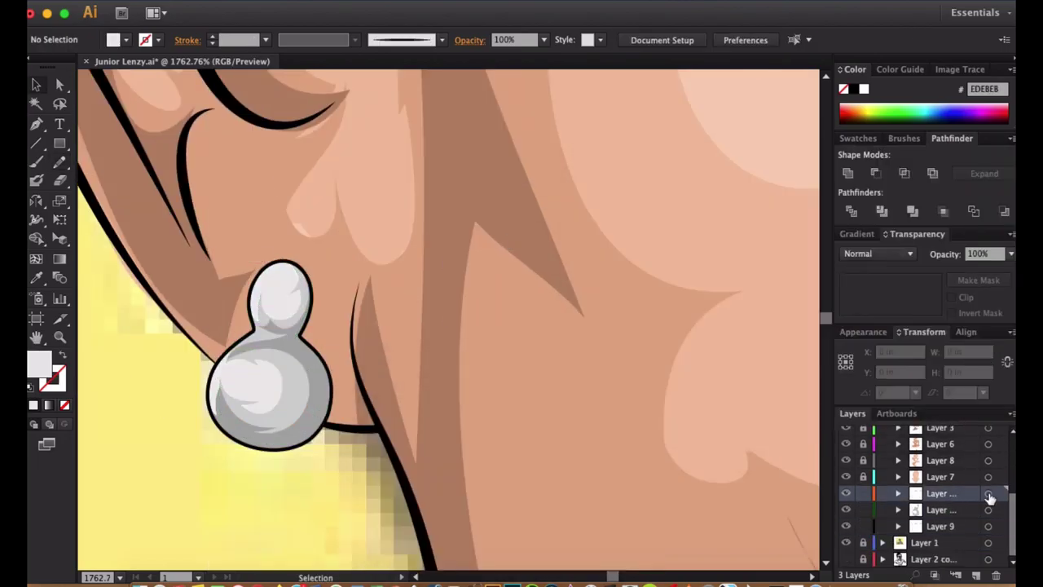
left_click(277, 269, "super")
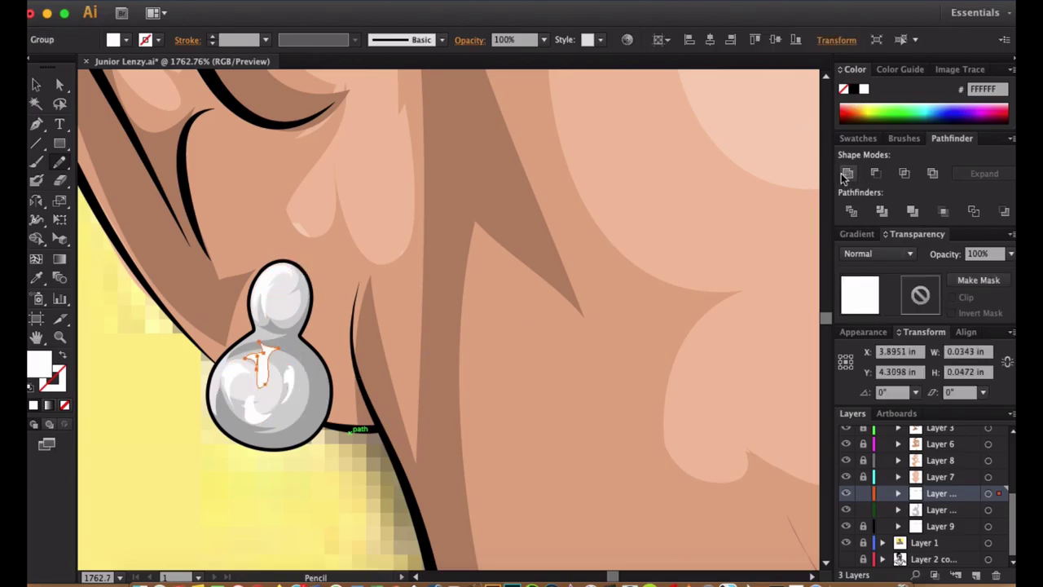
left_click(295, 493)
Fill the earring shading group with light grey BCBCBC, then a darker grey.
left_click(234, 390, "super")
double_click(39, 362)
left_click(967, 198)
scroll(344, 462, "up", 3)
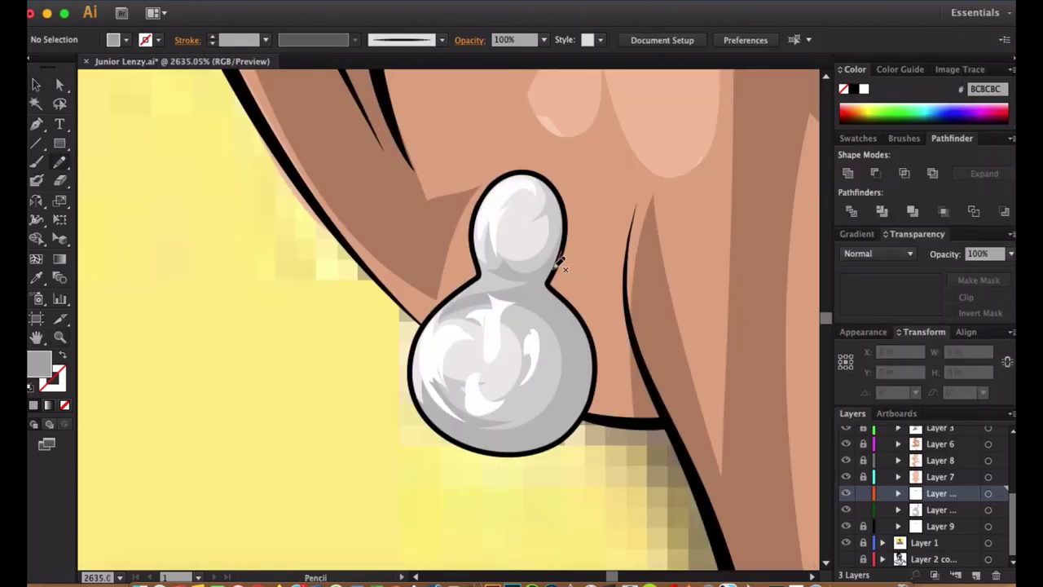
double_click(40, 363)
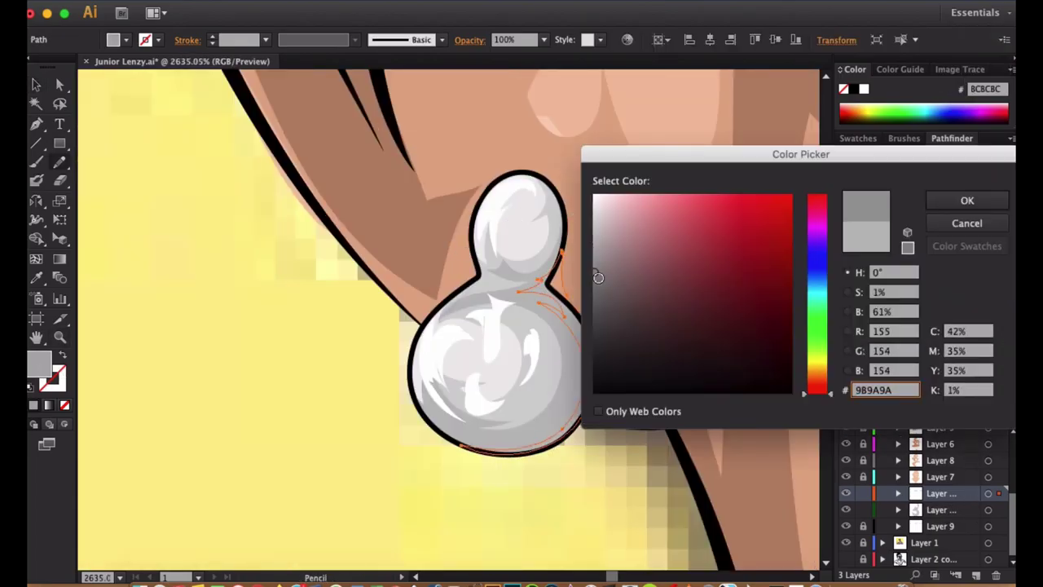
left_click(966, 198)
scroll(524, 154, "down", 6)
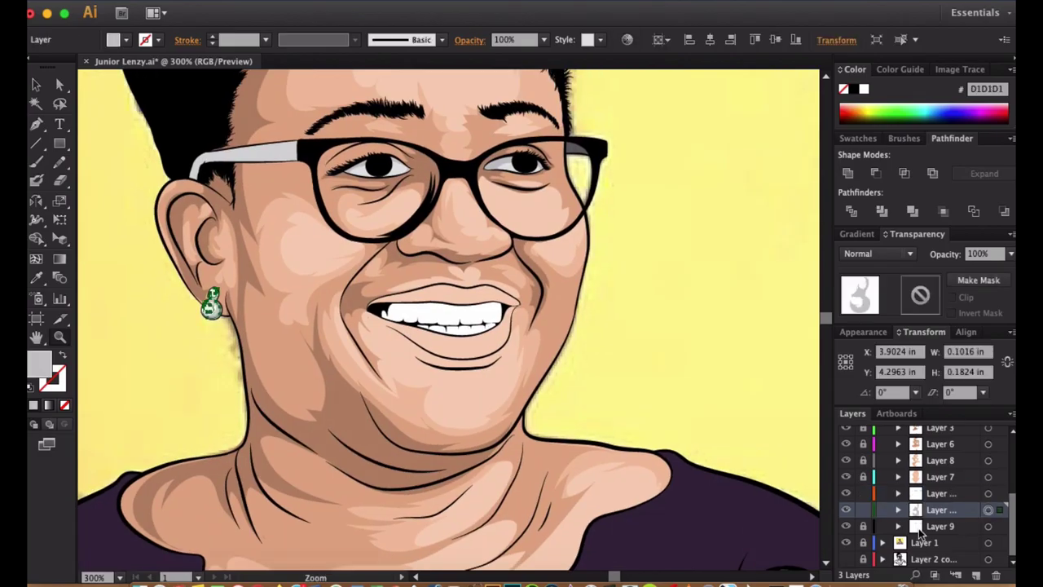
Finish the pencil outline along the upper teeth and fill it off-white F2F0F0.
scroll(656, 405, "up", 5)
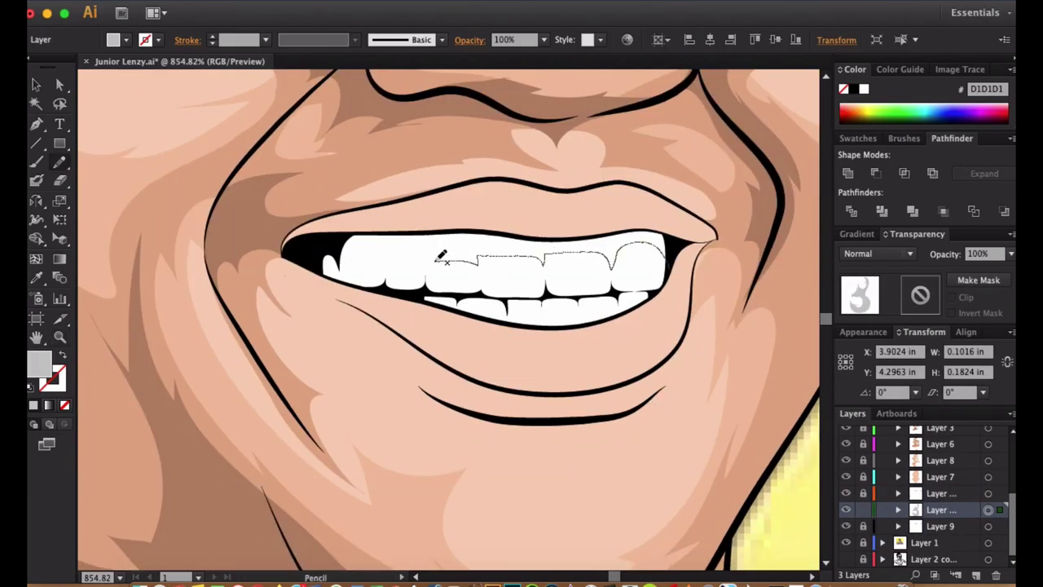
left_click_drag(687, 242, 682, 244)
key("v")
double_click(39, 362)
left_click(966, 198)
double_click(39, 362)
left_click(966, 198)
key("ctrl+shift+a")
key("n")
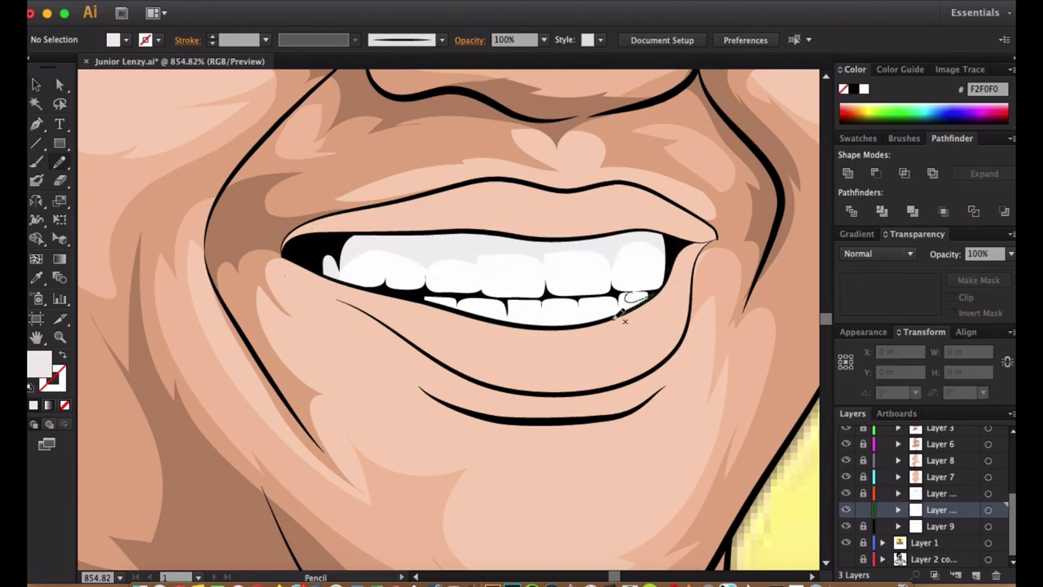
Pencil shading shapes along the lower teeth and between neighbouring teeth, then select them with the teeth group.
left_click_drag(625, 289, 627, 291)
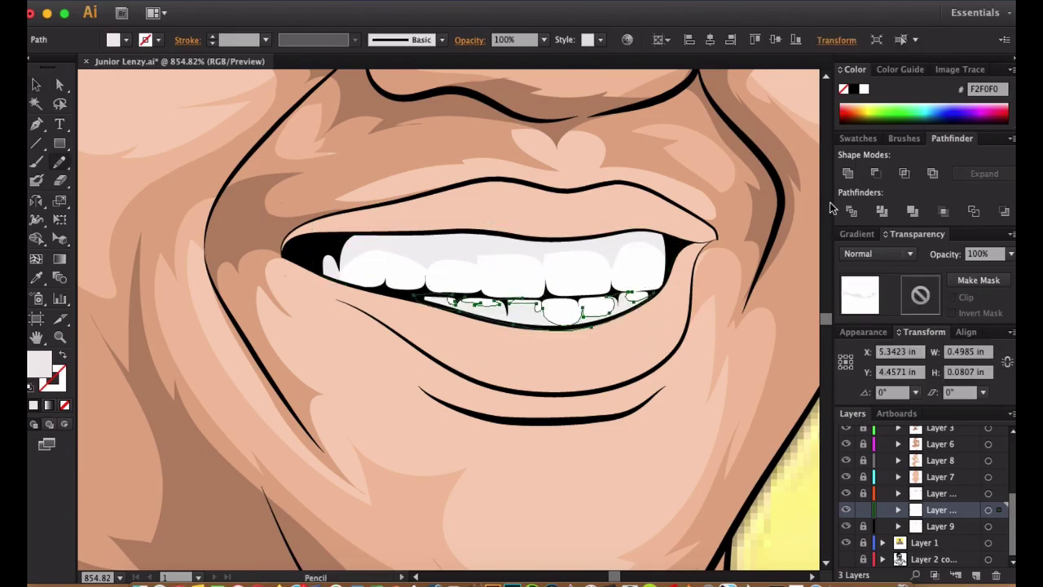
scroll(522, 242, "up", 4)
left_click_drag(436, 250, 419, 244)
scroll(419, 245, "left", 5)
mouse_move(594, 233)
left_mouse_down()
mouse_move(571, 351)
mouse_move(477, 244)
mouse_move(381, 253)
left_mouse_up()
mouse_move(230, 254)
left_mouse_down()
mouse_move(340, 264)
mouse_move(233, 307)
left_mouse_up()
key("v")
left_click(205, 298, "shift")
Deselect the teeth, reframe the face, and set the fill colour to light grey E2E0E0.
scroll(635, 396, "right", 5)
scroll(634, 397, "down", 4)
key("super+shift+a")
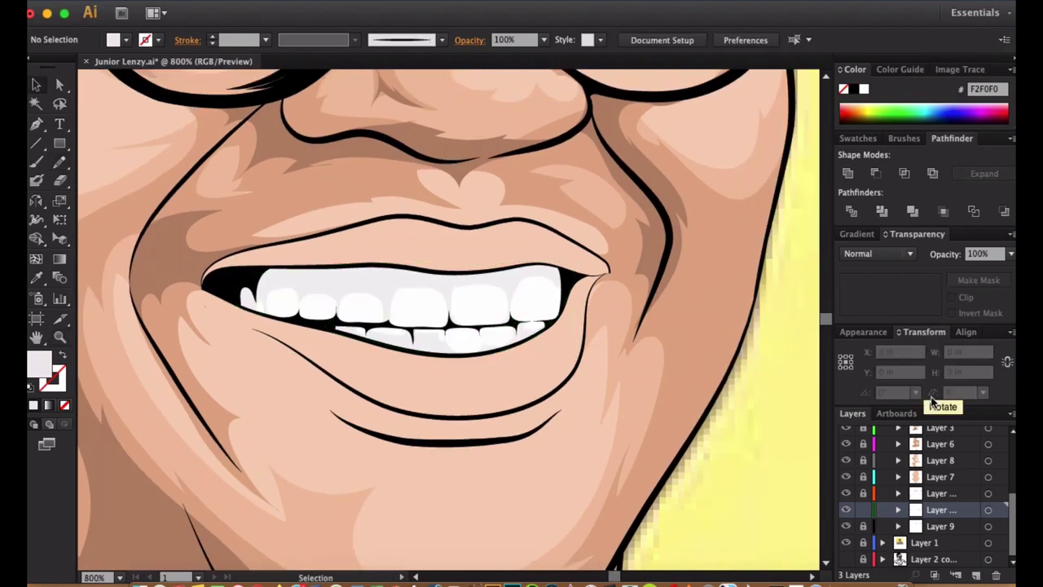
key("super+0")
key("super+plus")
scroll(510, 429, "up", 3)
double_click(40, 362)
type("E2E0E0")
key("Return")
key("n")
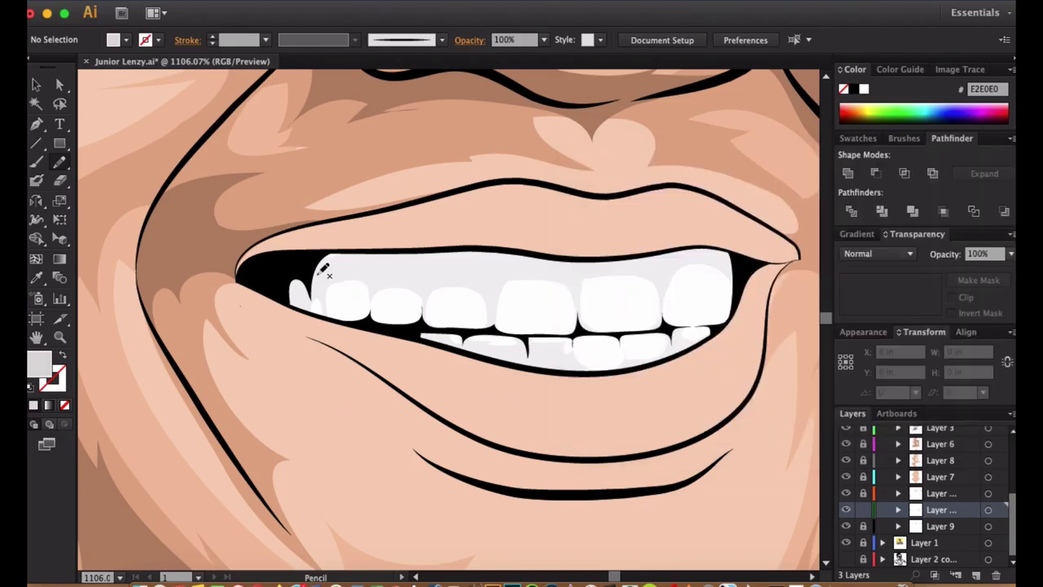
Pencil light grey shadows over the upper teeth tops and lower teeth edge, undoing stray strokes.
left_click_drag(707, 244, 310, 273)
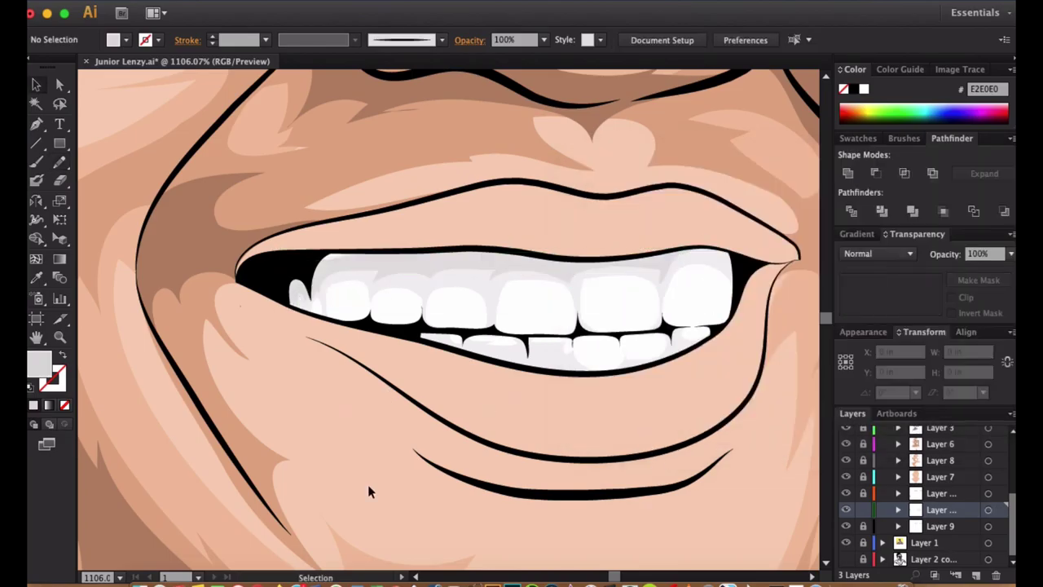
left_click_drag(501, 282, 551, 284)
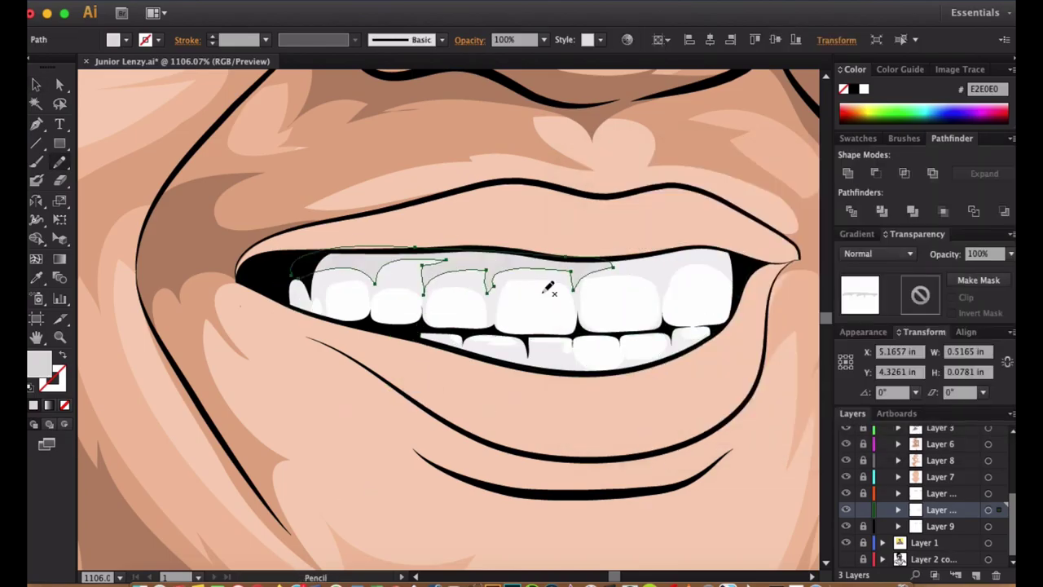
key("super+z")
left_click_drag(399, 263, 430, 284)
left_click_drag(329, 265, 324, 266)
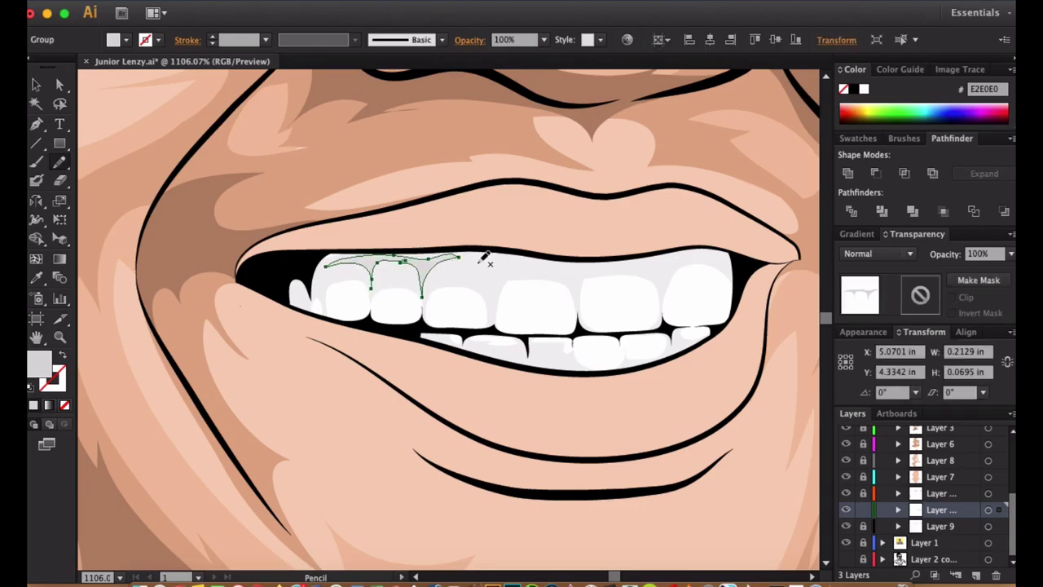
key("super+z")
left_click_drag(530, 268, 585, 272)
left_click_drag(343, 267, 303, 308)
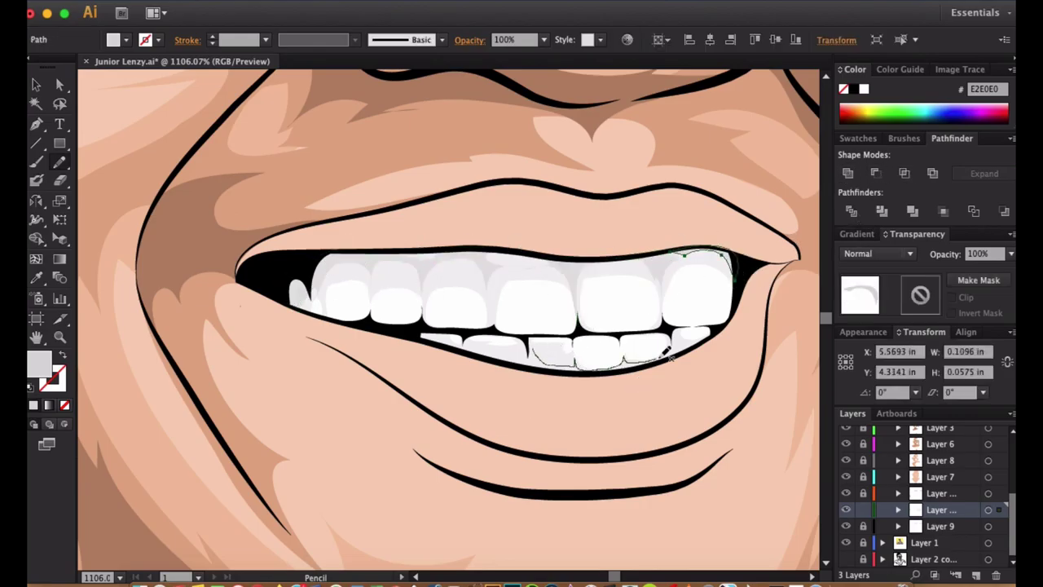
left_click_drag(528, 348, 527, 350)
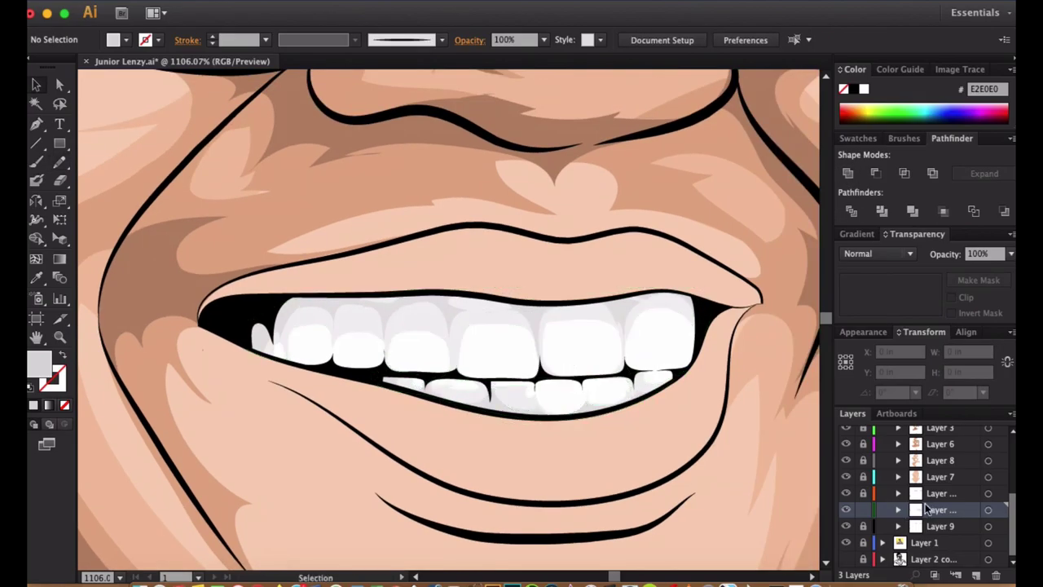
double_click(39, 363)
Pencil dark 999999 shadows across the upper teeth to the right mouth corner and along the lower teeth.
left_click(961, 200)
key("n")
left_click_drag(260, 333, 334, 325)
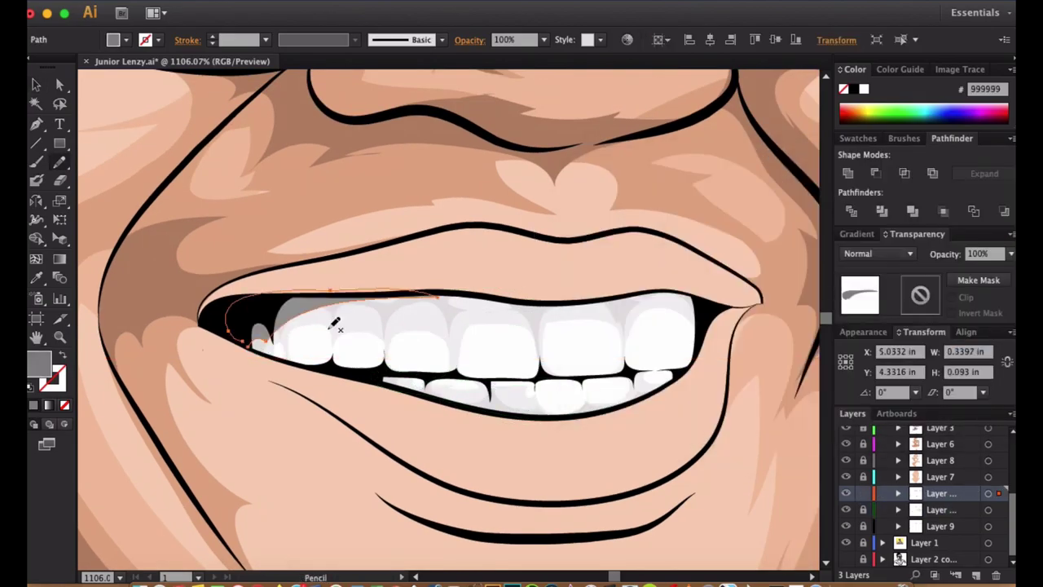
left_click_drag(572, 311, 708, 312)
left_click_drag(544, 405, 491, 379)
left_click(322, 301, "super")
Drag a shadow anchor to the right mouth corner with Direct Selection and add a small stroke nearby.
key("super+shift+a")
key("a")
mouse_move(266, 347)
left_mouse_down()
mouse_move(291, 330)
mouse_move(496, 315)
mouse_move(740, 319)
mouse_move(702, 320)
left_mouse_up()
key("n")
left_click_drag(611, 307, 626, 316)
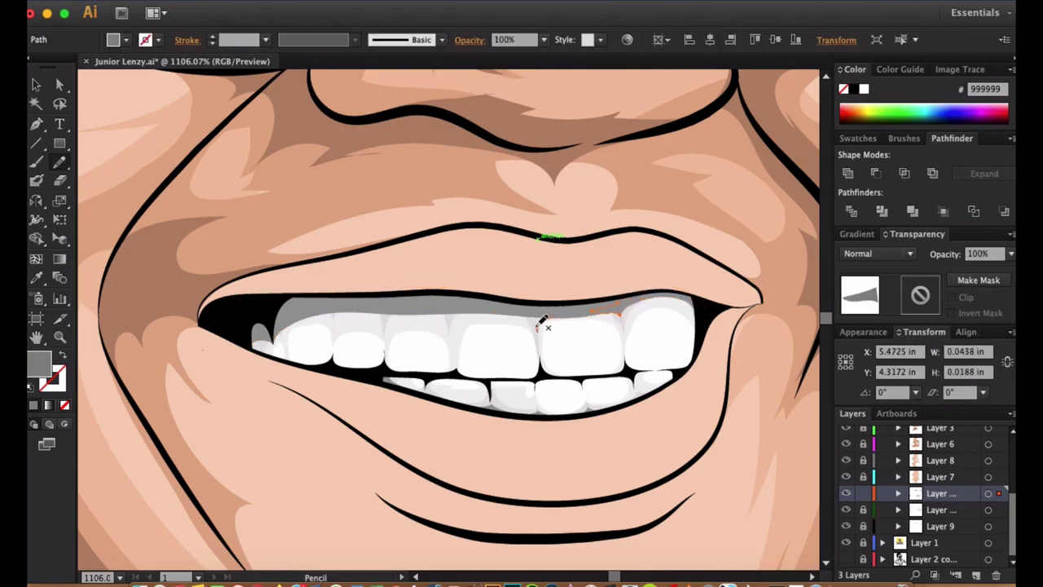
Give the upper-teeth shadow a linear gradient fill and adjust its direction with the Gradient tool.
key("super+0")
key("super+shift+a")
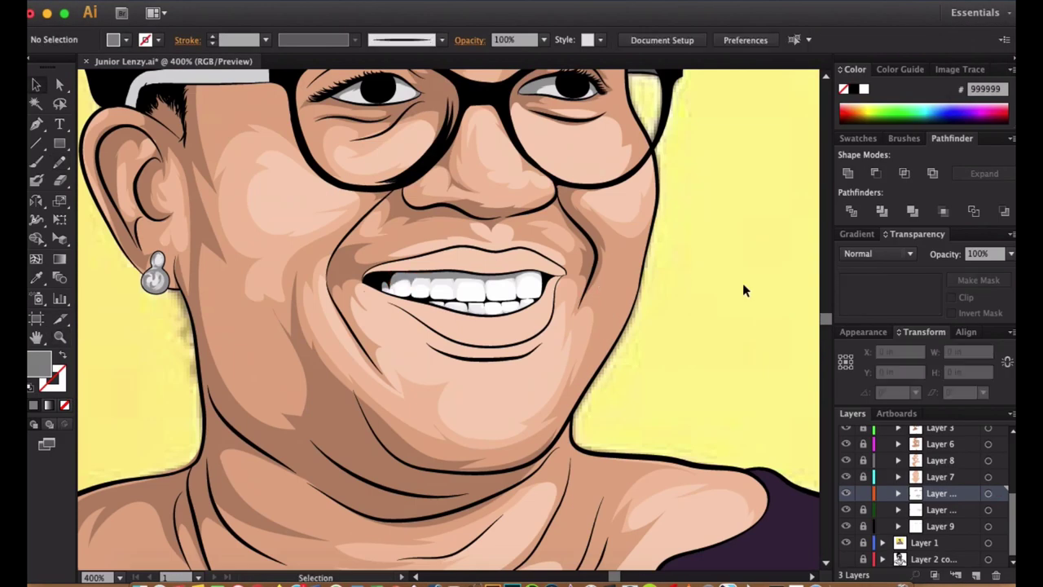
left_click_drag(358, 269, 587, 342)
left_click(546, 303, "shift")
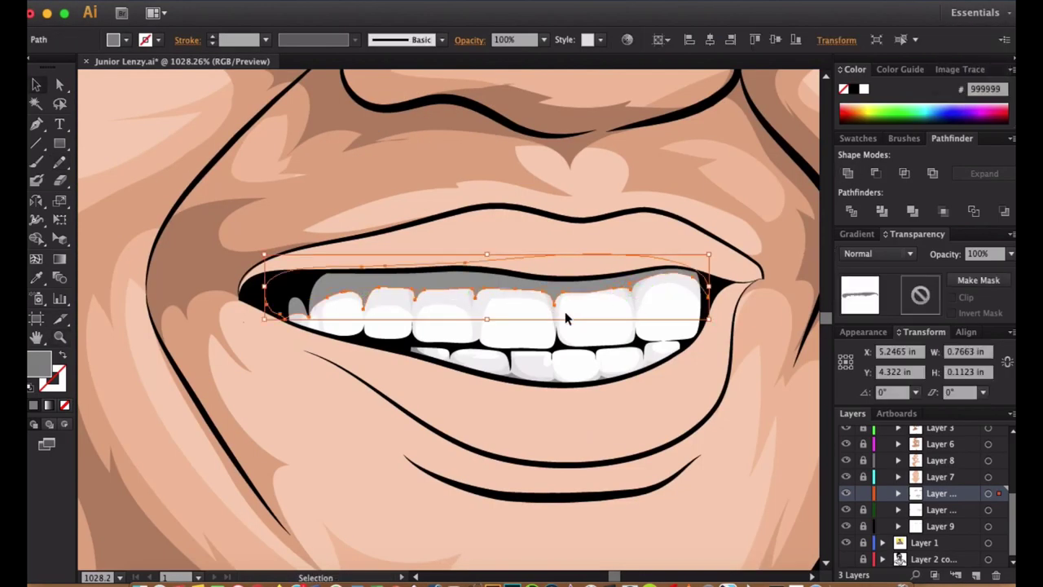
left_click(49, 405)
key("g")
left_click_drag(484, 263, 484, 302)
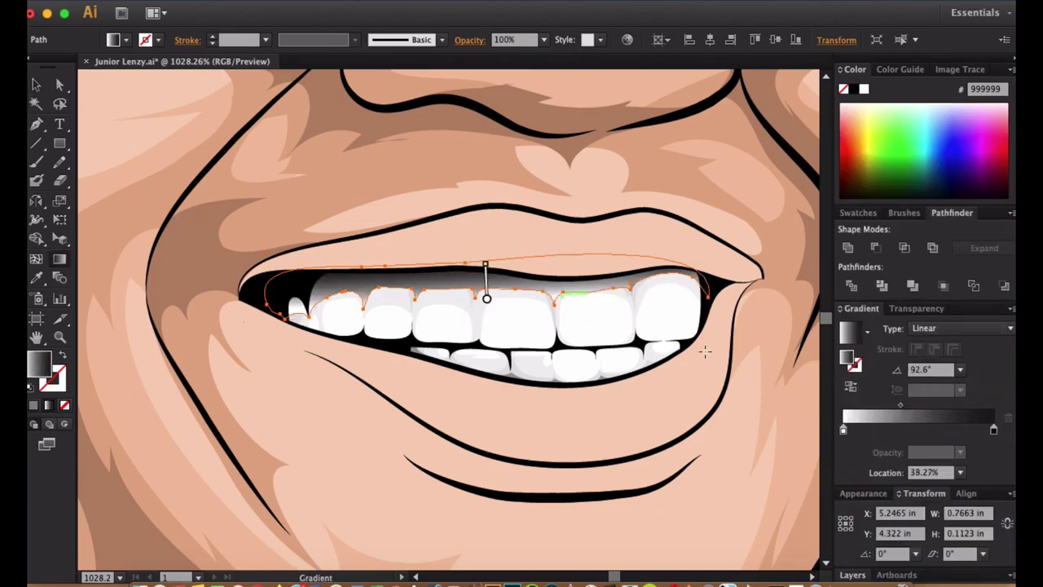
key("super+n")
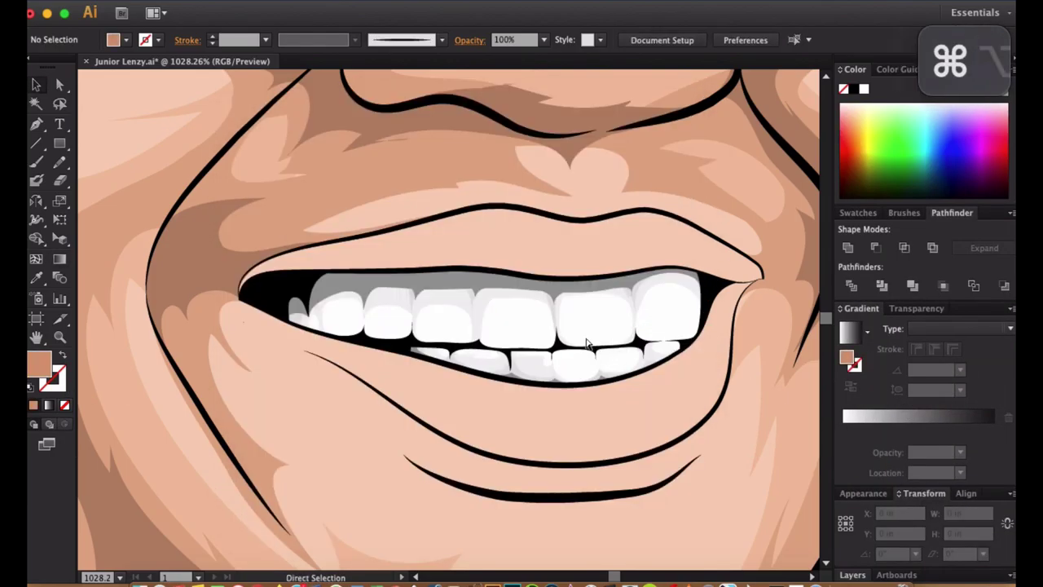
key("super+0")
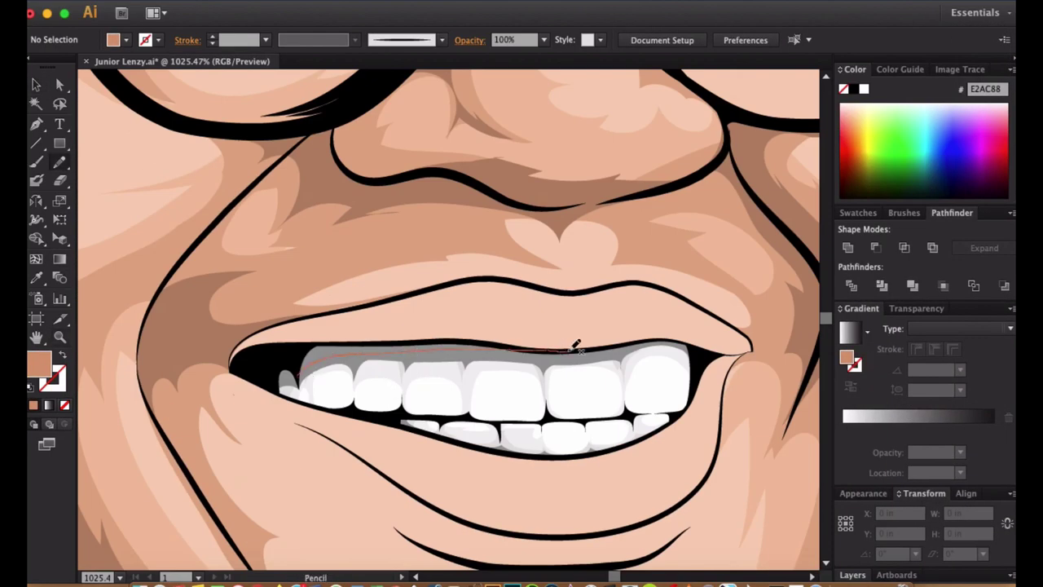
Draw a dark shadow along the upper gum line and adjust one of its anchors.
left_click_drag(576, 344, 299, 347)
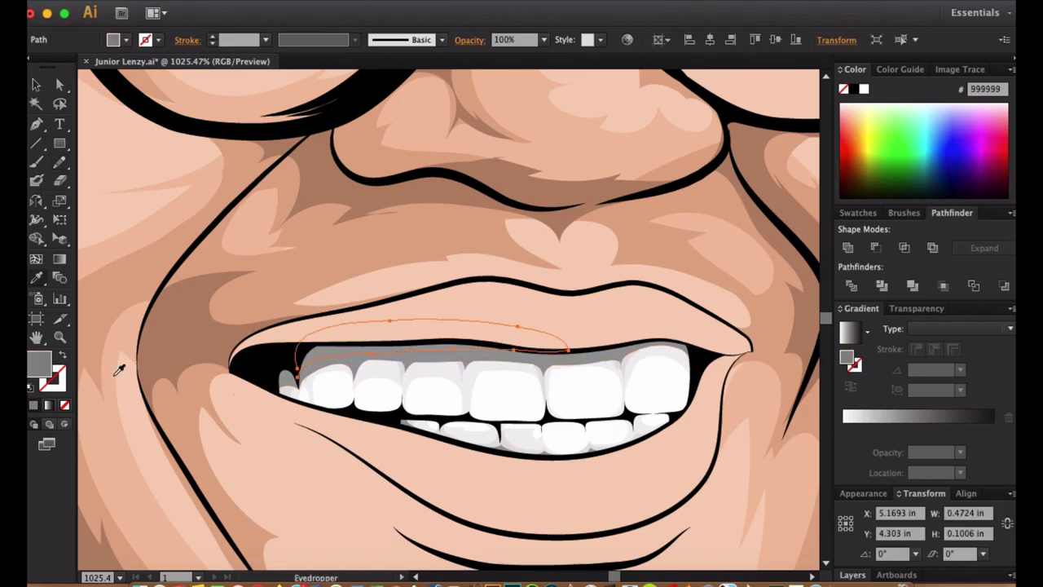
key("a")
left_click(536, 352)
key("super+minus")
key("super+minus")
key("super+minus")
key("super+minus")
key("super+minus")
key("super+minus")
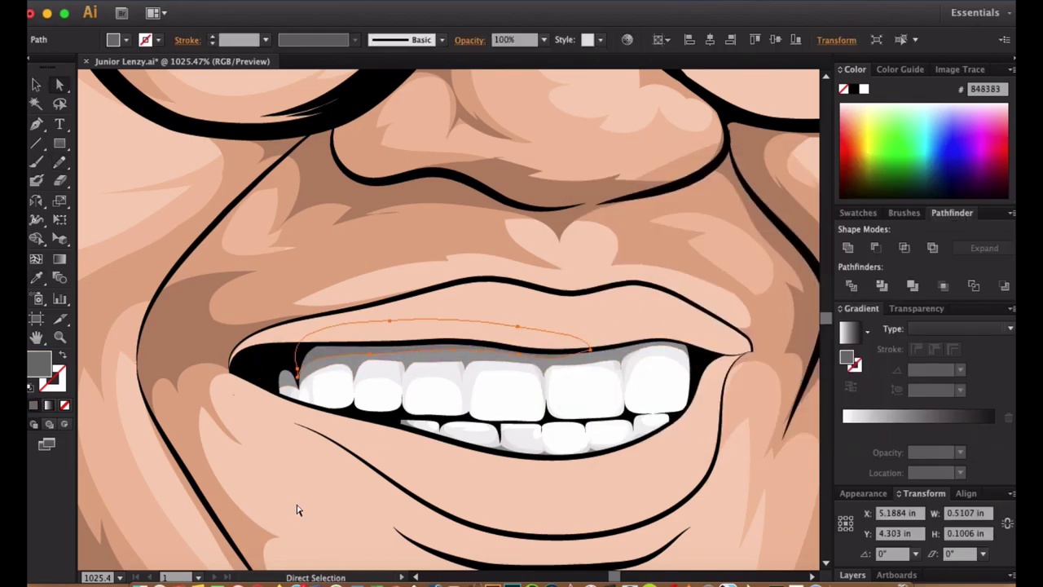
key("v")
left_click(582, 365)
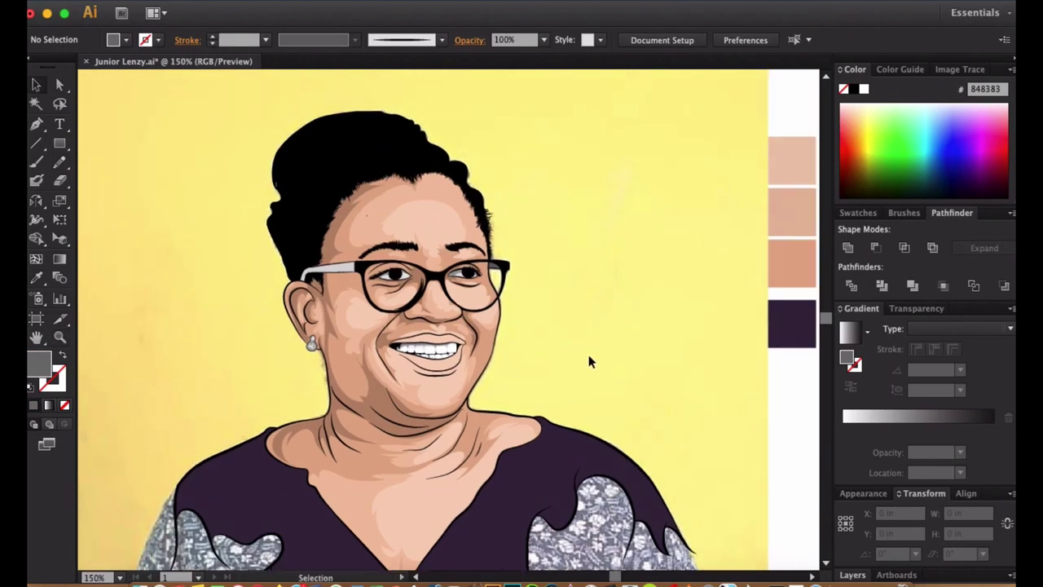
Hide the yellow background and the illustration layers in the Layers panel.
left_click(853, 574)
left_click(988, 477)
scroll(1011, 533, "down", 3)
scroll(1012, 533, "down", 3)
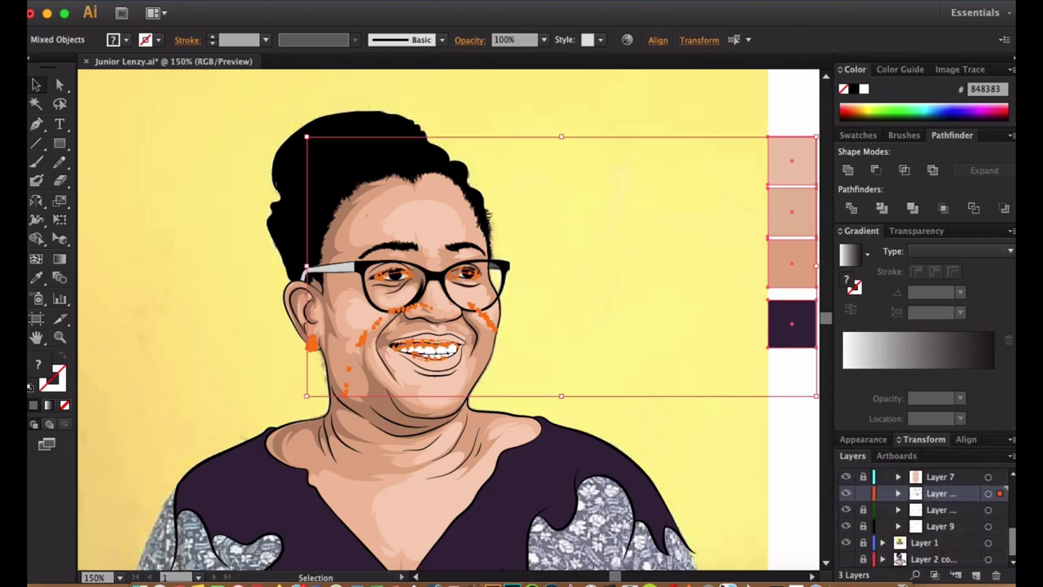
left_click(686, 338)
key("super+minus")
left_click_drag(846, 563, 839, 539)
Zoom in on the right eye of the reference photo, sketch along it, then reframe the face.
mouse_move(473, 221)
left_mouse_down()
mouse_move(514, 272)
mouse_move(562, 289)
left_mouse_up()
key("n")
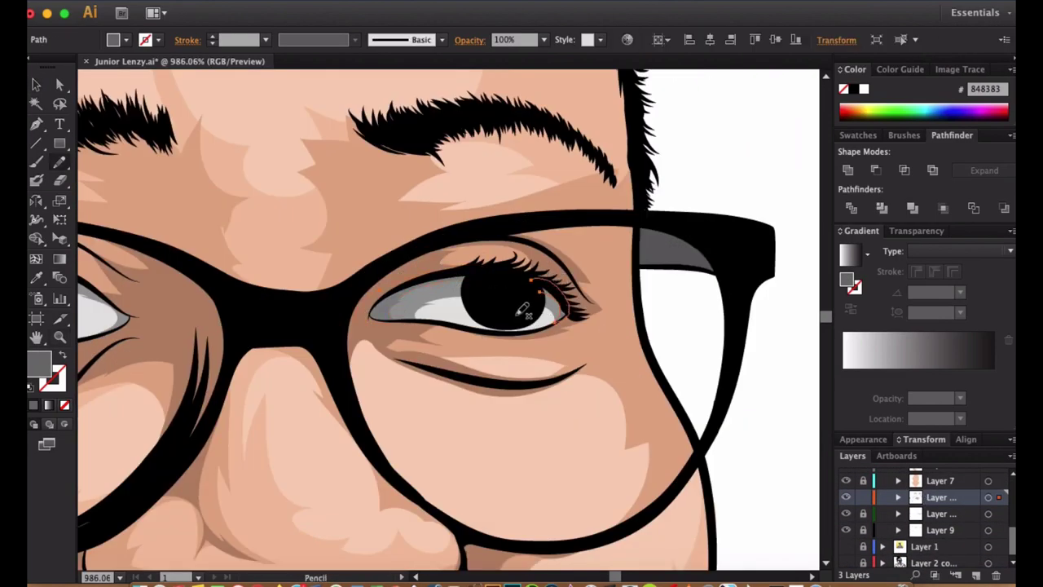
key("z")
left_click_drag(244, 245, 429, 369)
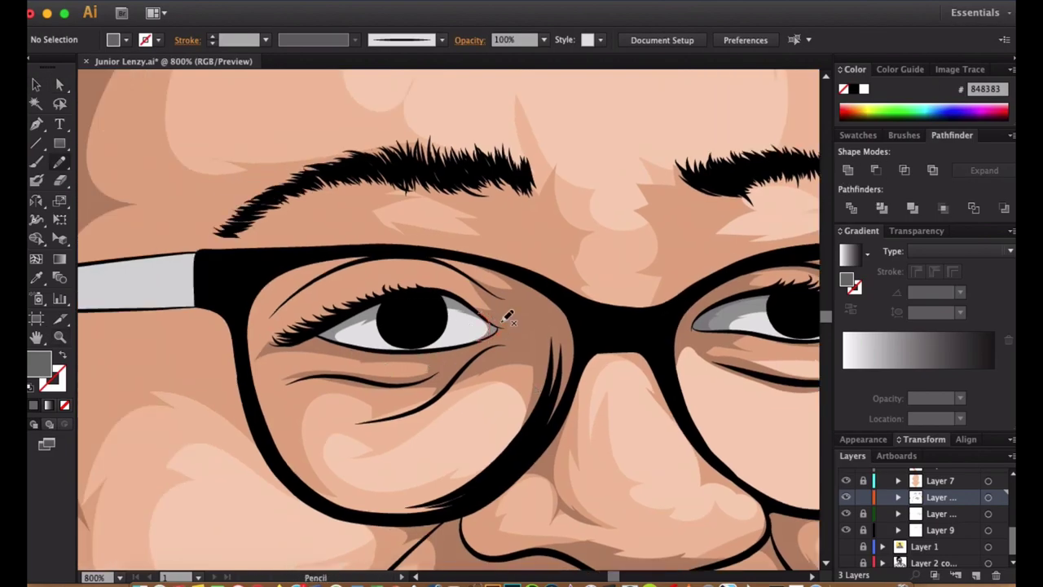
key("z")
key("super+minus")
key("super+minus")
key("super+minus")
key("super+plus")
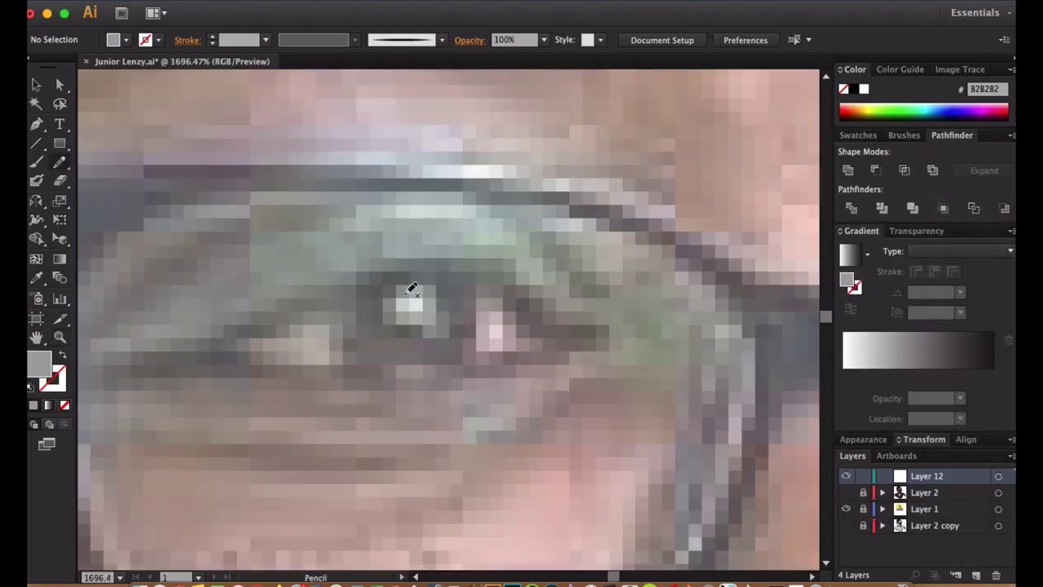
Pencil highlight blobs in the eye, lightening their fill to C1C1C1 and then D3D3D3.
left_click_drag(407, 286, 403, 290)
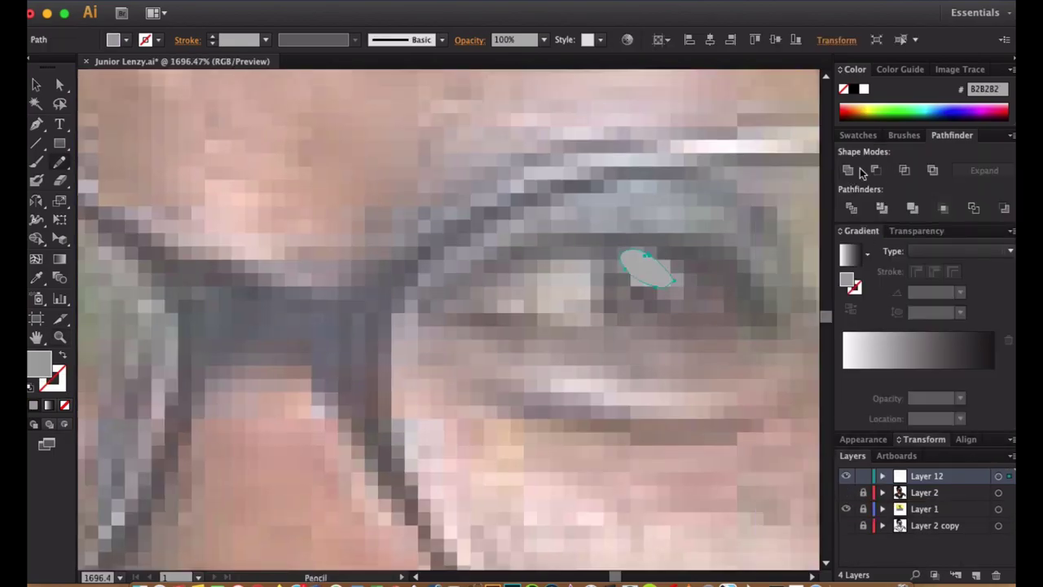
double_click(847, 278)
key("Return")
double_click(847, 278)
key("Return")
scroll(326, 302, "right", 5)
left_click_drag(295, 286, 328, 308)
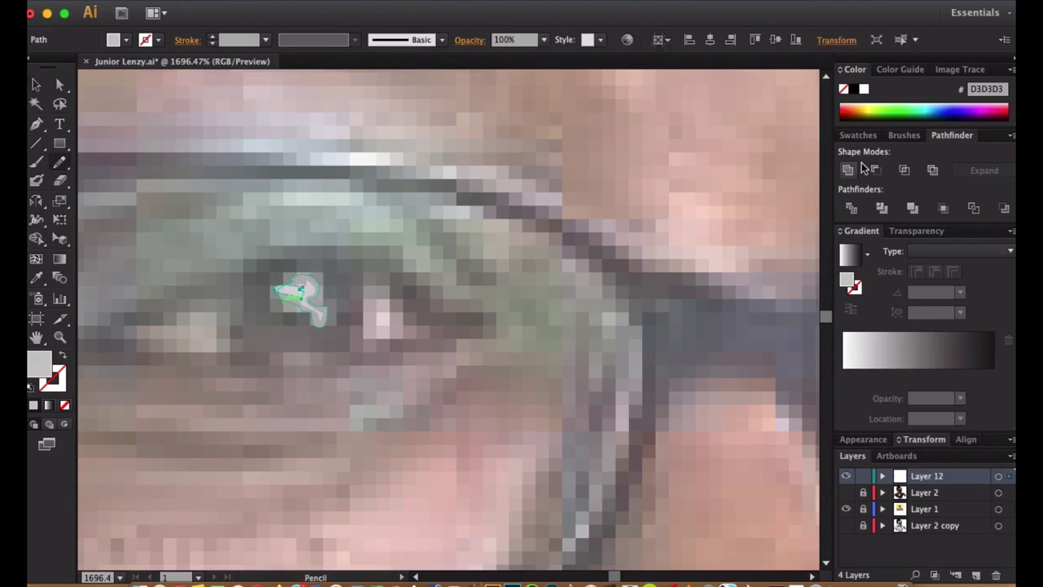
scroll(750, 289, "left", 10)
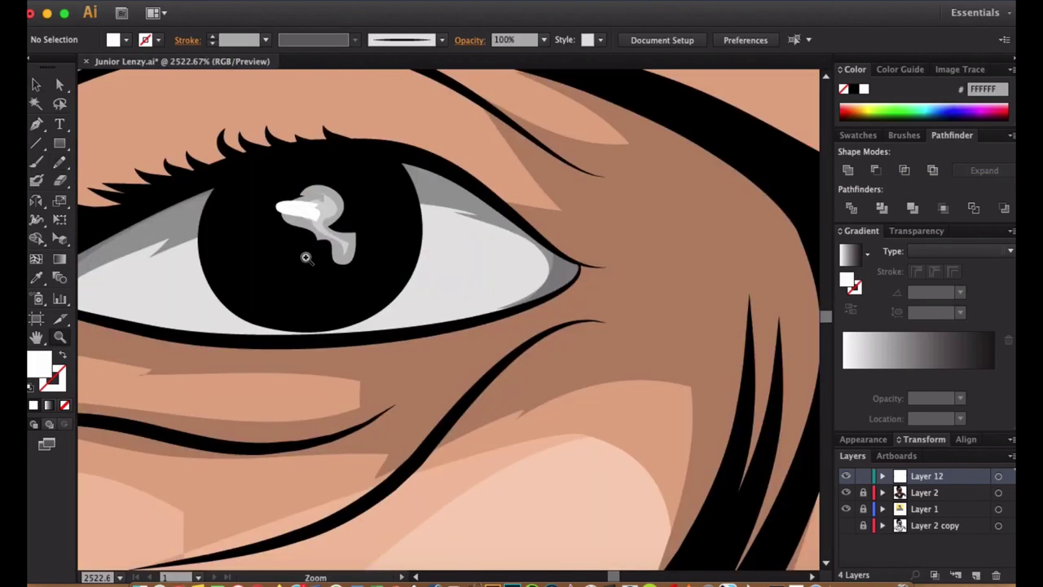
Add Layer 13 and pencil the iris around the pupil in dark brown 2D1501.
key("ctrl+l")
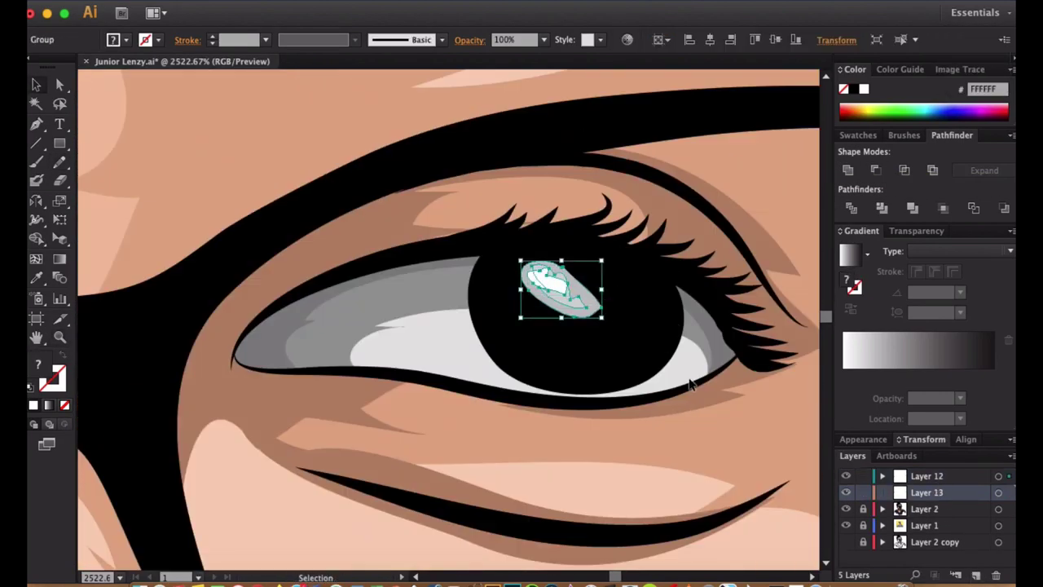
scroll(570, 334, "down", 6)
left_click_drag(508, 290, 612, 360)
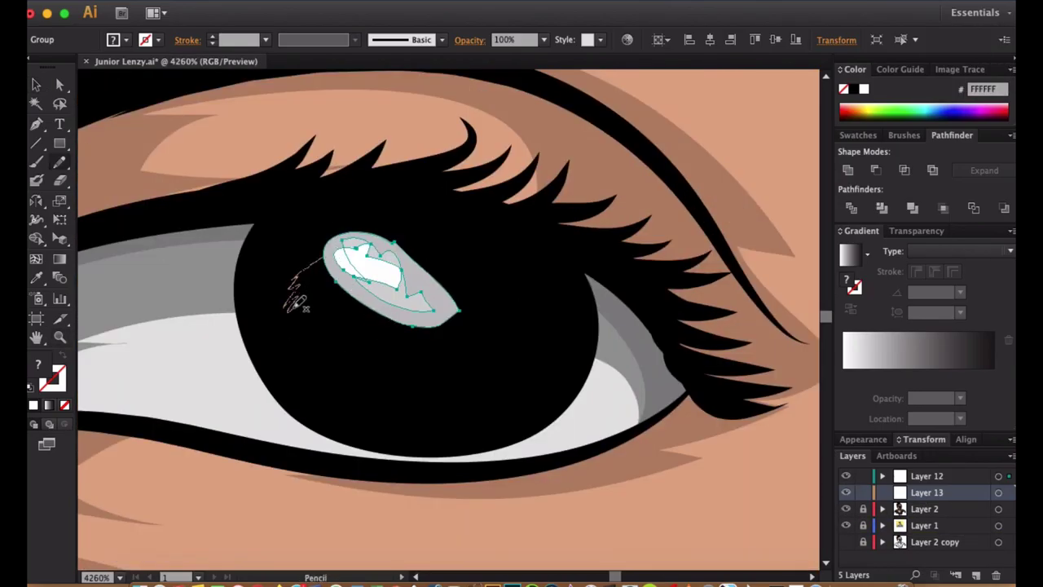
left_click_drag(402, 222, 398, 229)
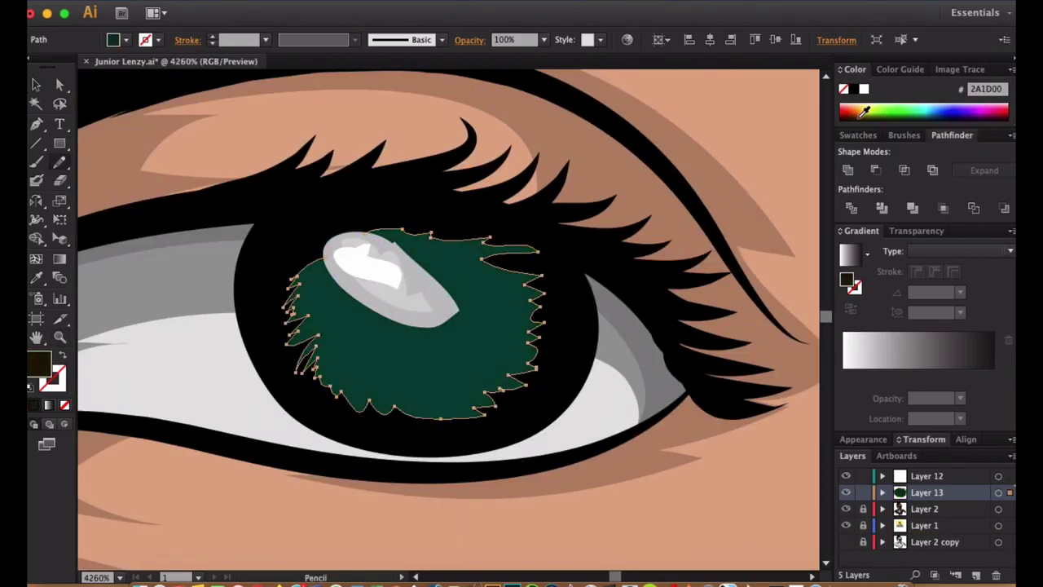
key("v")
key("ctrl+shift+a")
key("n")
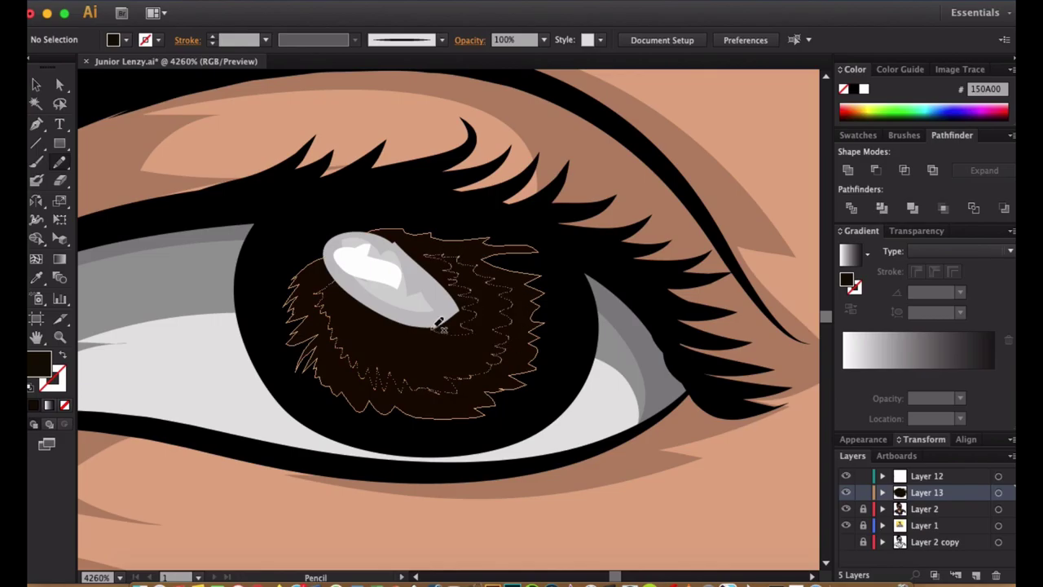
double_click(38, 361)
key("Return")
Zoom out to both eyes and briefly enter and leave the highlight group.
key("v")
key("z")
left_click(654, 311, "alt")
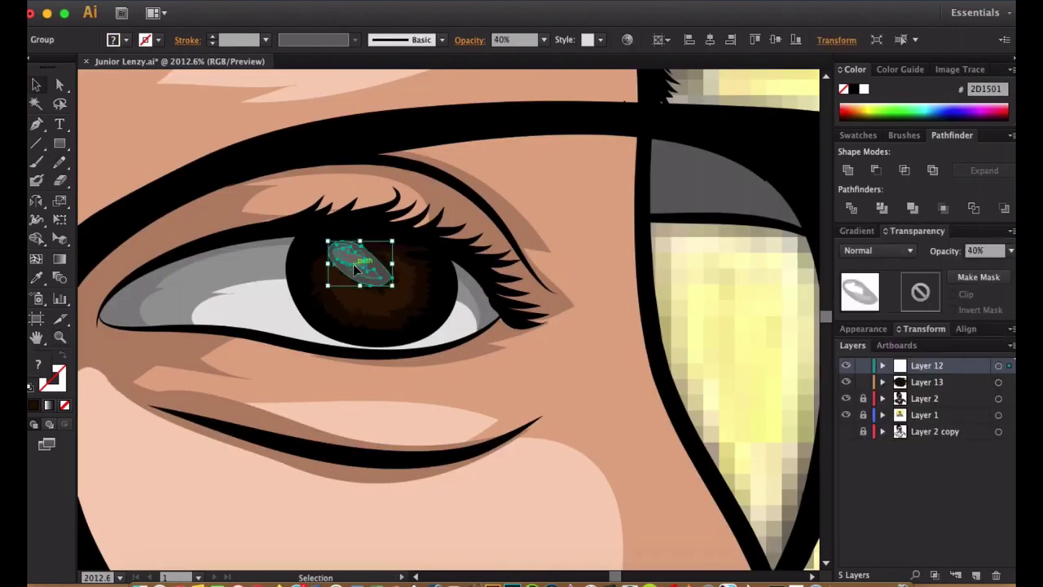
double_click(353, 264)
key("Escape")
key("Escape")
left_click(647, 214)
key("ctrl+minus")
key("ctrl+minus")
Pencil the brown iris around the pupil of the other eye.
left_click(617, 299, "ctrl")
scroll(617, 298, "up", 5)
left_click_drag(314, 373, 649, 329)
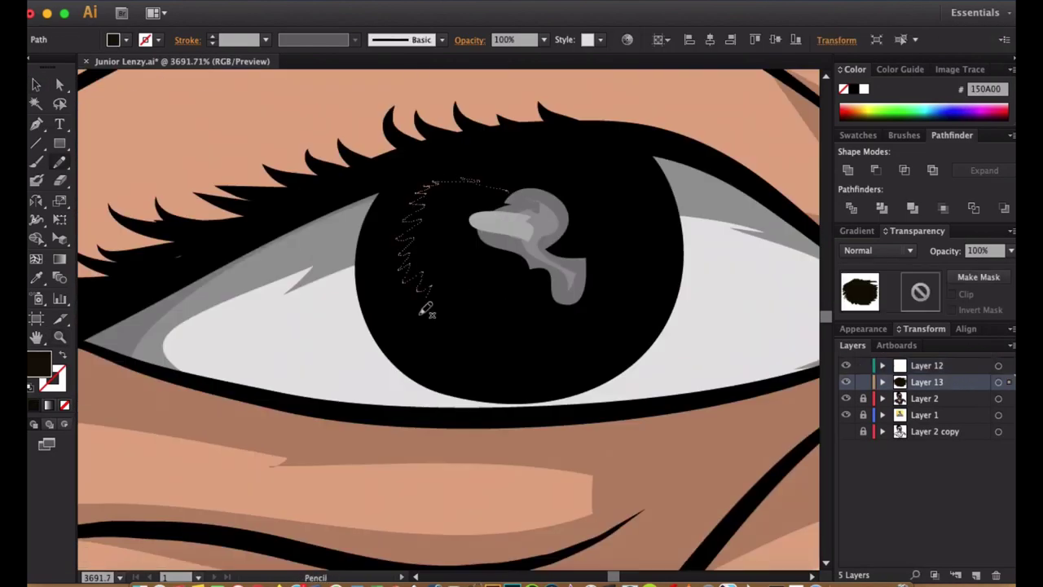
left_click_drag(645, 272, 522, 189)
scroll(521, 309, "left", 5)
scroll(522, 309, "up", 3)
Move a highlight copy into the right eye and eyedrop its fill to light grey C1C1C1.
left_click_drag(580, 245, 528, 247)
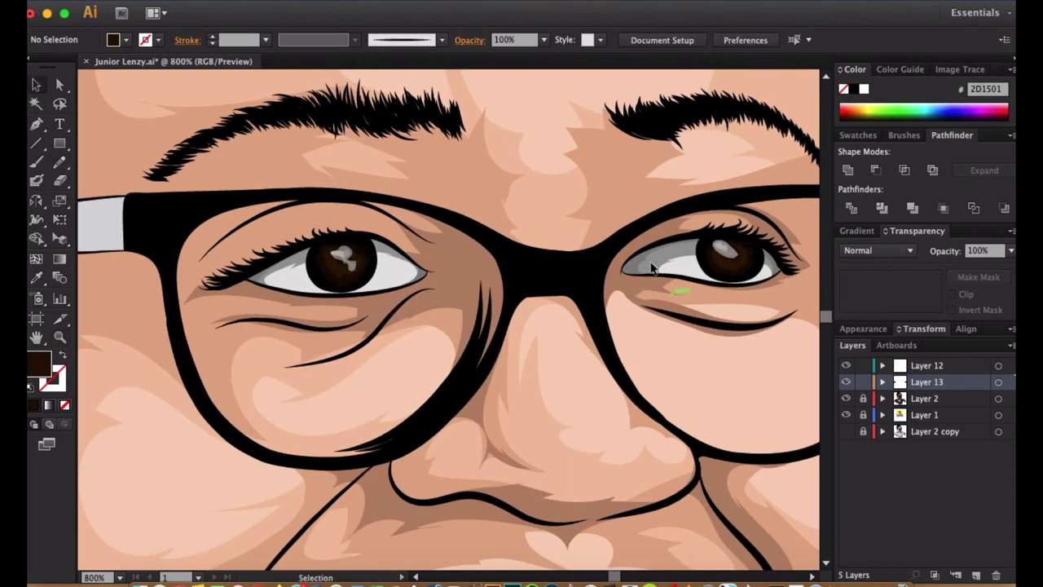
left_click_drag(343, 259, 728, 263)
scroll(727, 264, "up", 5)
key("i")
left_click(352, 208)
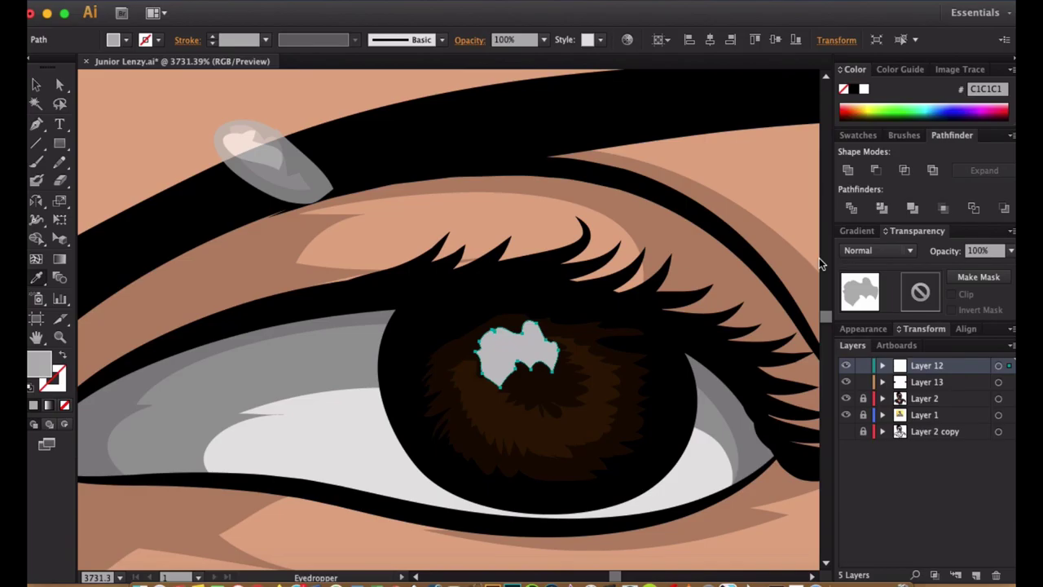
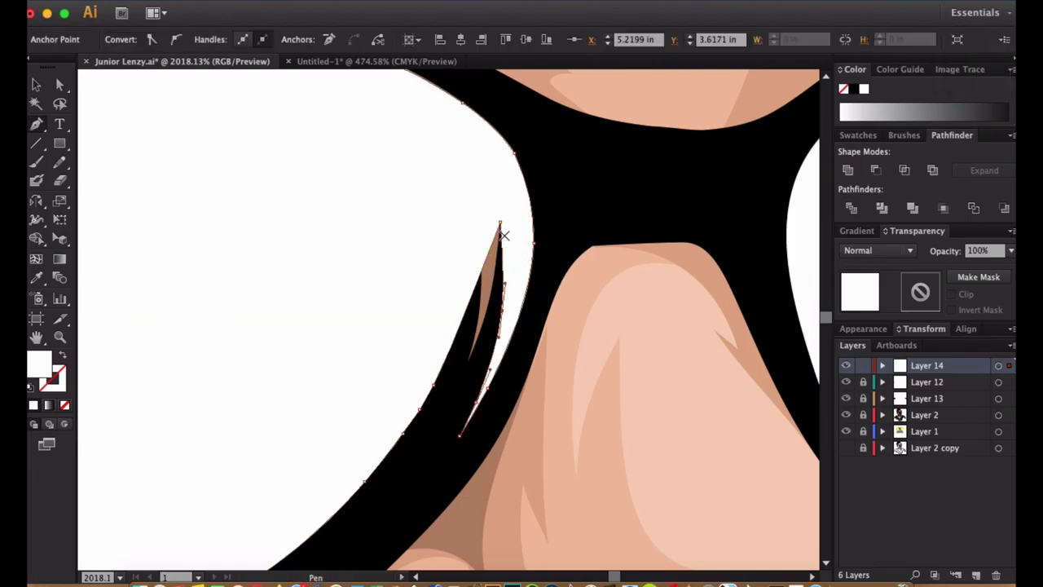
Delete the eyelash spike's anchor points along the inner edge of the black glasses frame.
left_click_drag(500, 224, 504, 285)
left_click(503, 310)
left_click(478, 399)
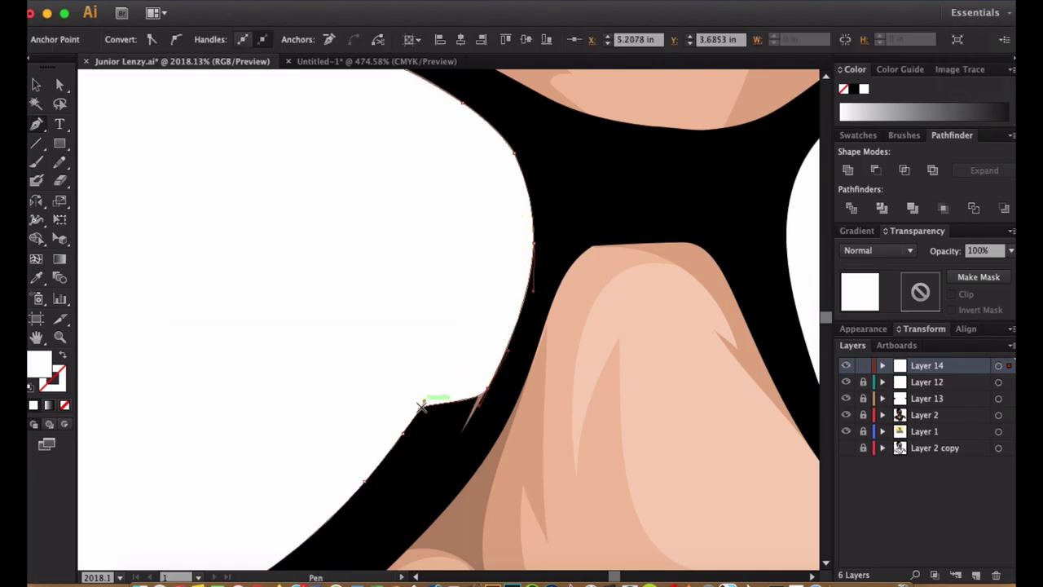
left_click_drag(418, 408, 540, 181)
left_click(539, 181)
left_click(245, 383)
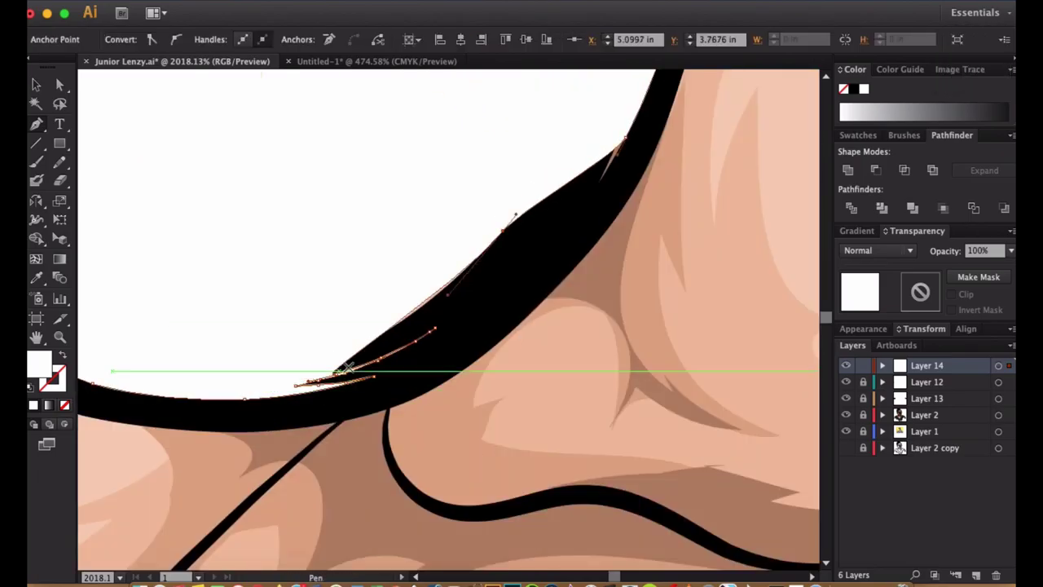
left_click(400, 353)
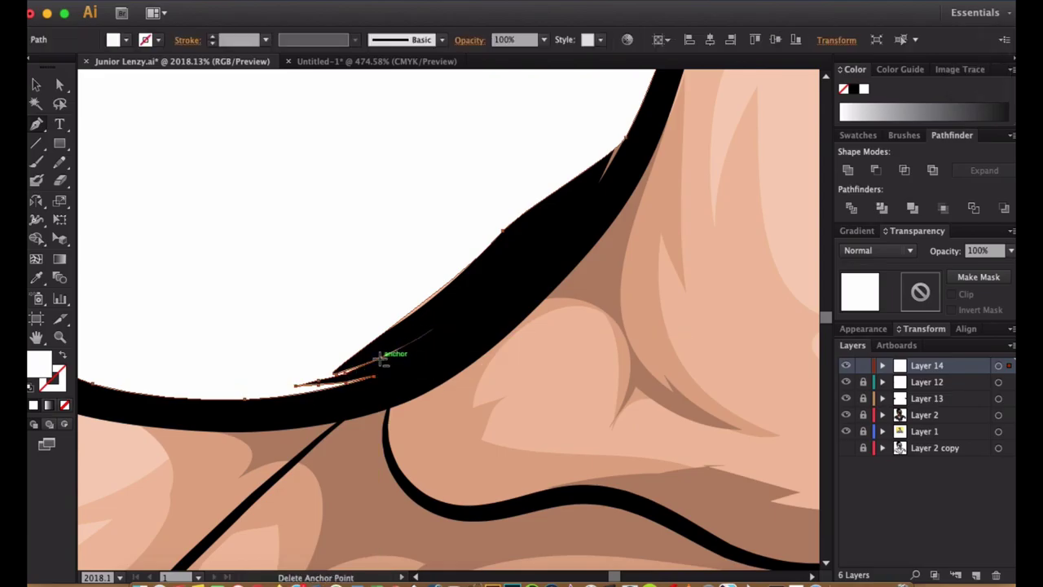
left_click(340, 382)
Adjust the frame edge's anchor handles with Direct Selection so the inner edge curves smoothly.
key("a")
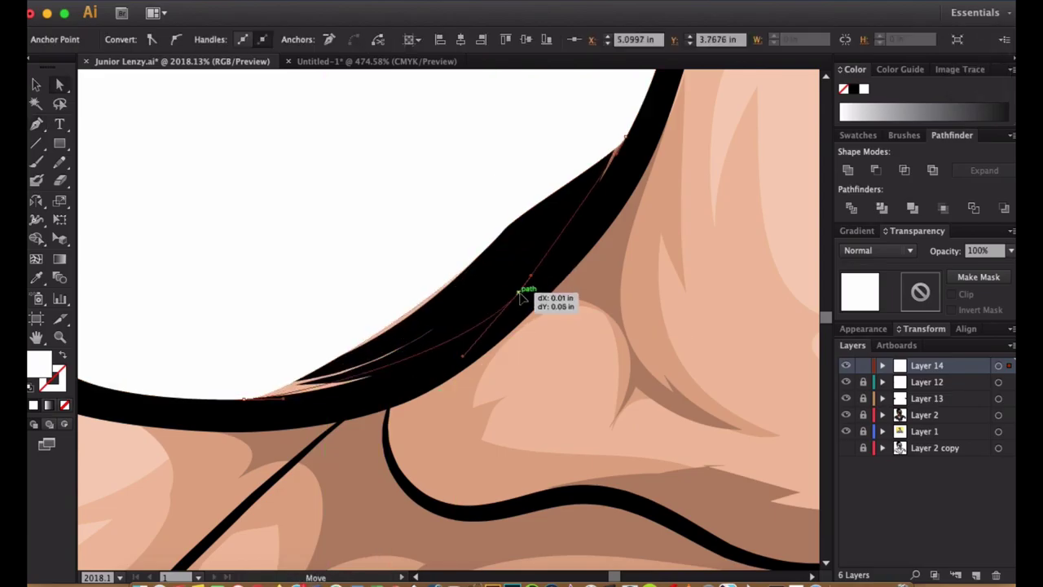
left_click_drag(524, 291, 575, 240)
left_click(341, 407)
scroll(325, 424, "up", 3)
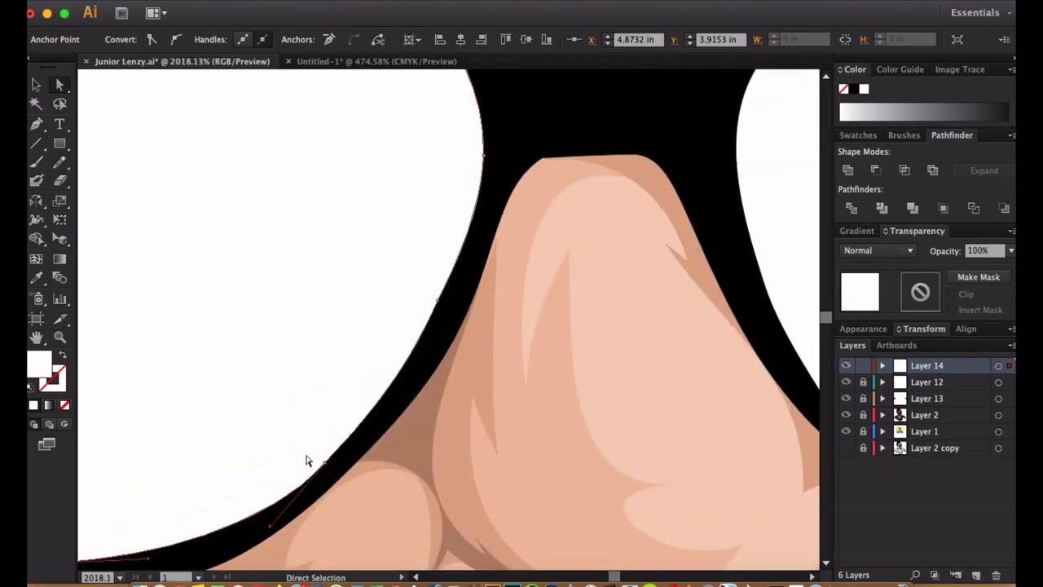
left_click_drag(384, 419, 412, 359)
scroll(411, 358, "up", 3)
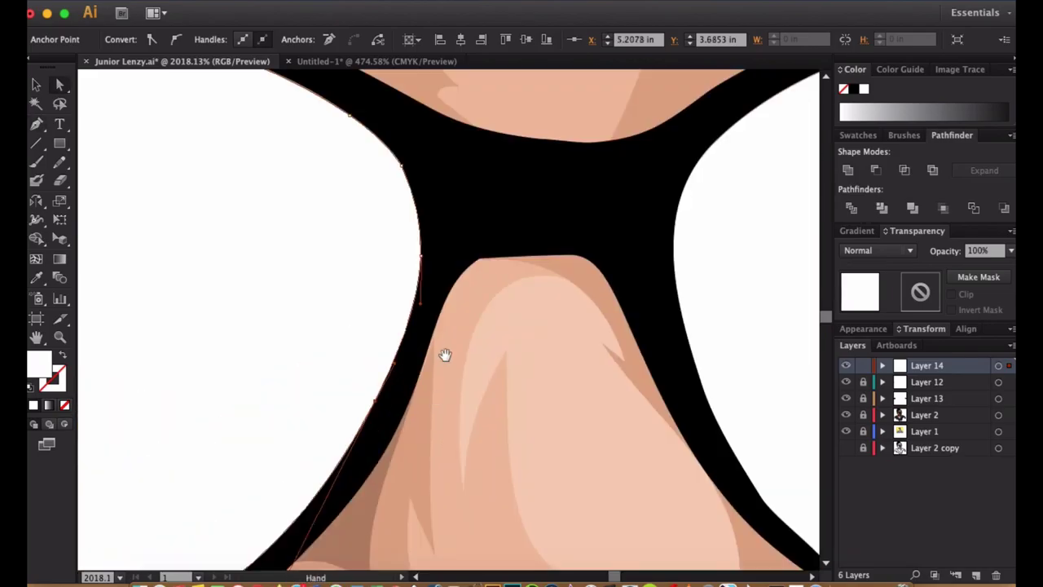
scroll(444, 365, "down", 6)
left_click(393, 323)
Fill the lenses with a radial gradient at -60° and a transparent end.
left_click(50, 405)
left_click(960, 291)
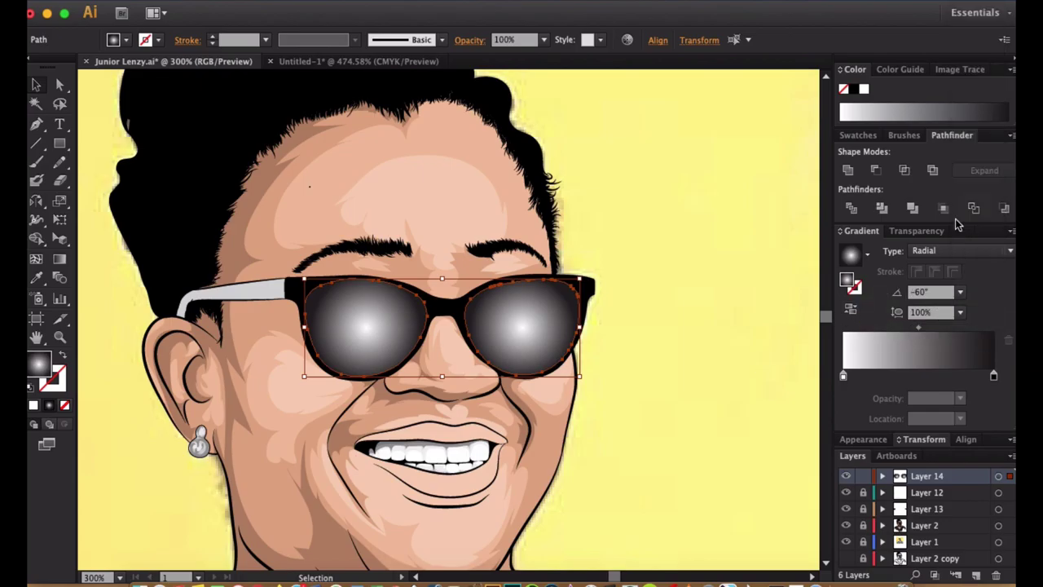
left_click(974, 204)
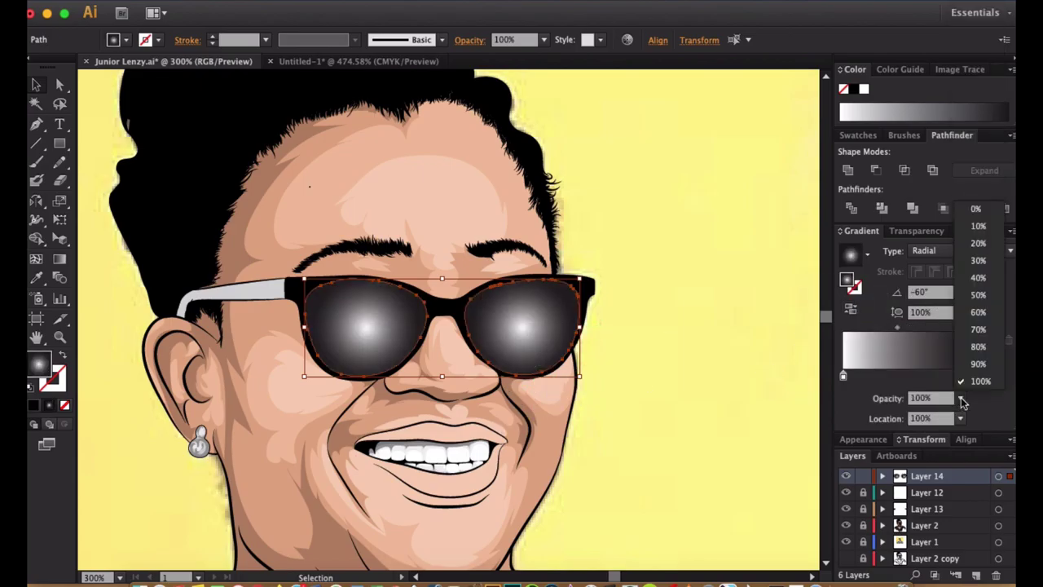
left_click_drag(959, 399, 897, 414)
Redraw the radial gradient across the right lens and the left lens with the Gradient tool.
key("g")
left_click_drag(483, 270, 595, 352)
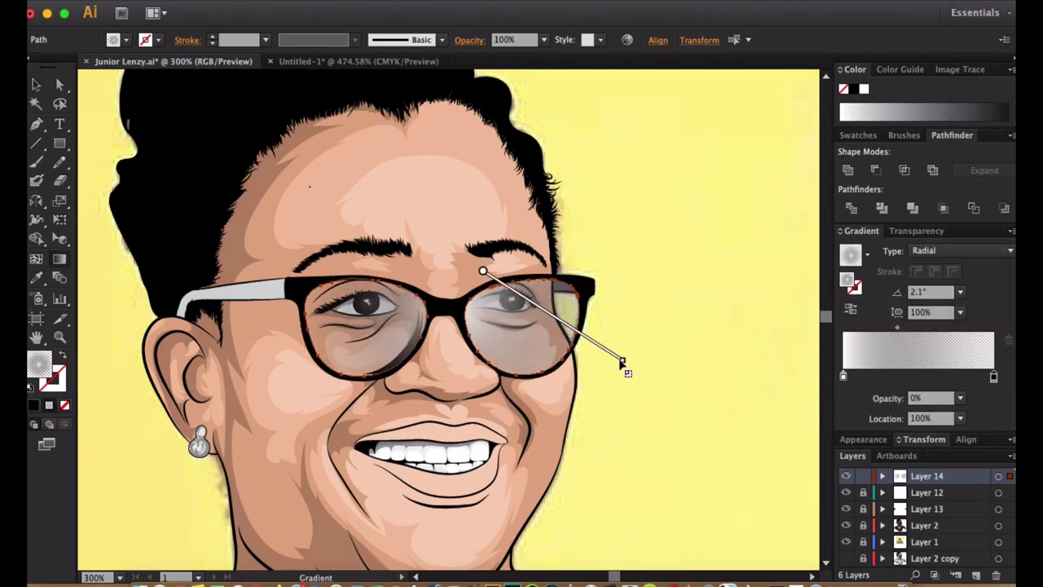
left_click_drag(413, 277, 301, 351)
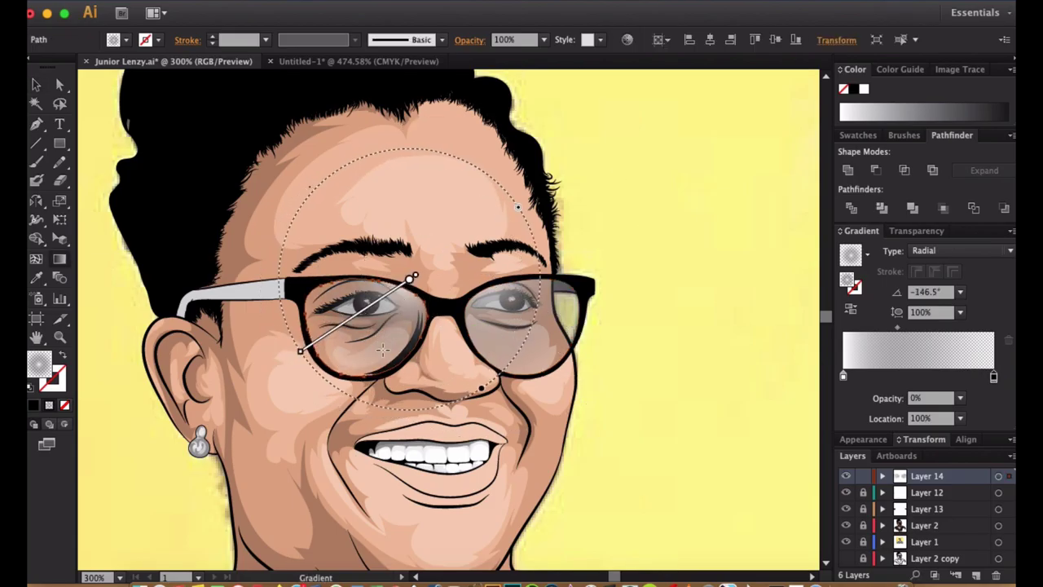
key("v")
Lower the gradient's starting colour stop opacity to 60%.
left_click(844, 375)
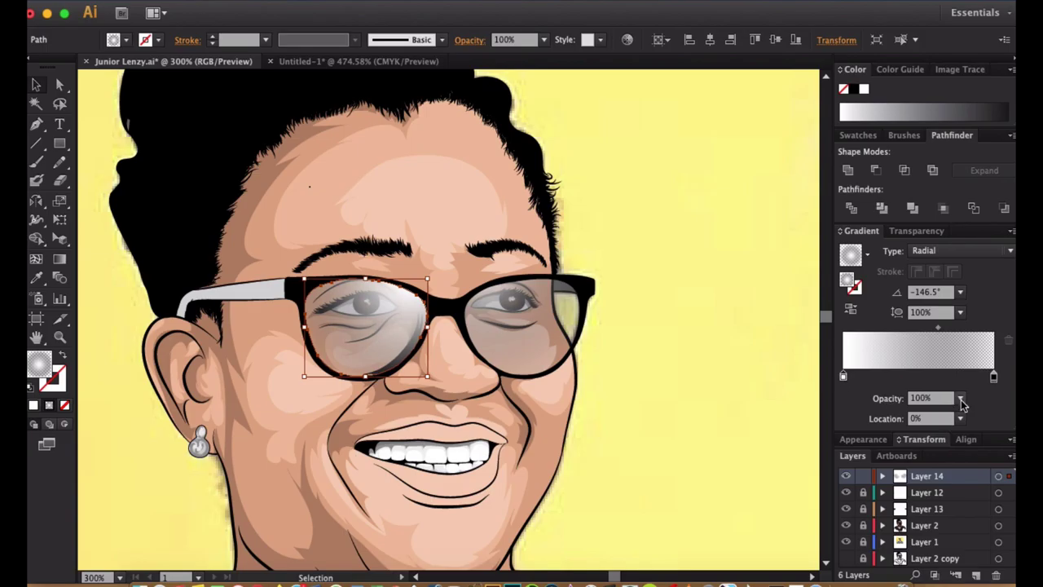
left_click_drag(962, 403, 918, 414)
key("z")
left_click(706, 293, "alt")
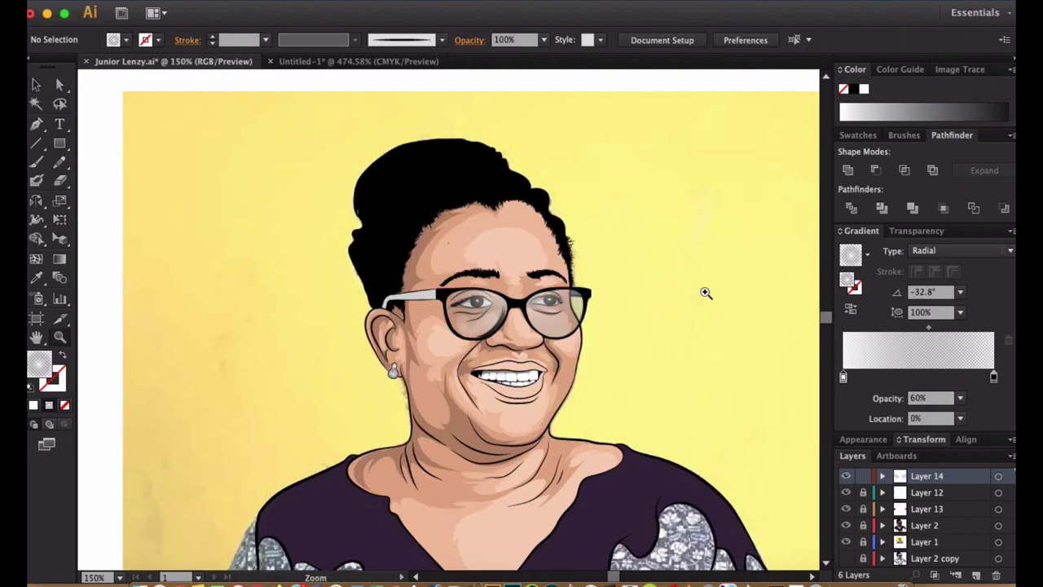
left_click_drag(591, 351, 620, 332)
key("v")
key("ctrl+z")
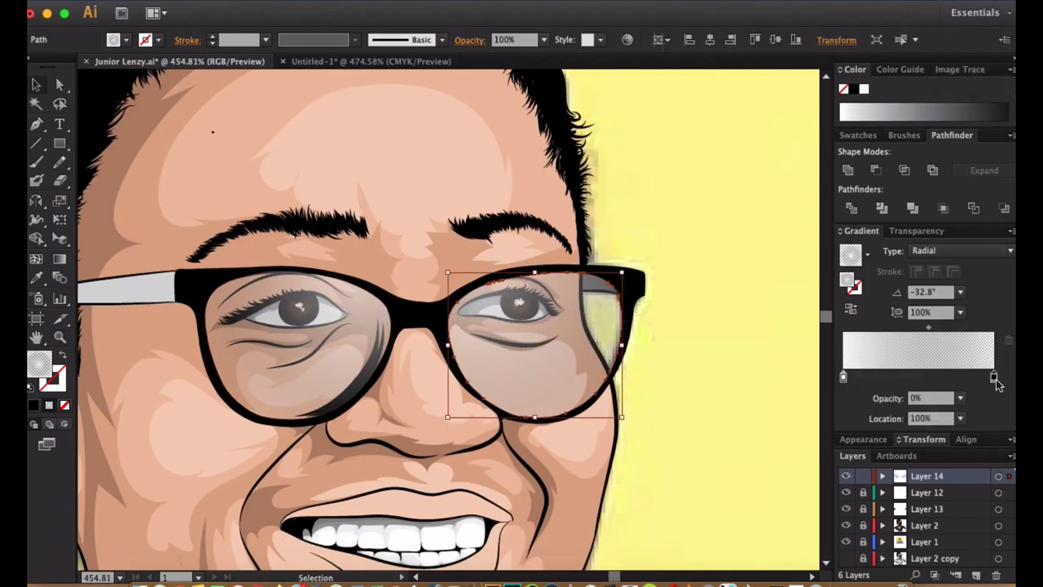
Darken the right lens's end stop colour using HSB sliders.
double_click(992, 377)
left_click(988, 392)
left_click(943, 435)
left_click_drag(863, 484, 901, 489)
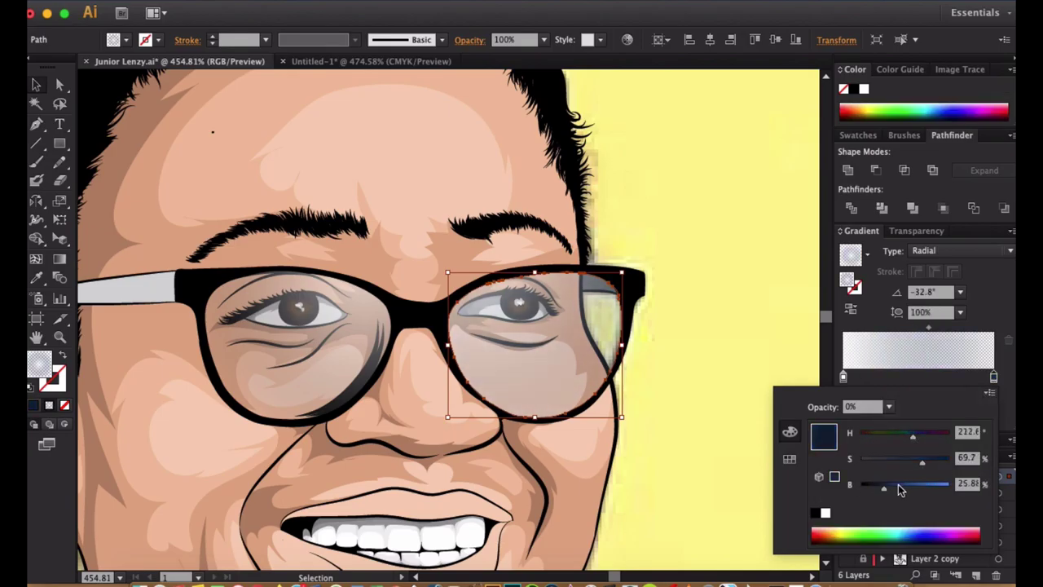
Set the left lens end stop brightness to 34 and the end stop opacity to 20%.
left_click(293, 366)
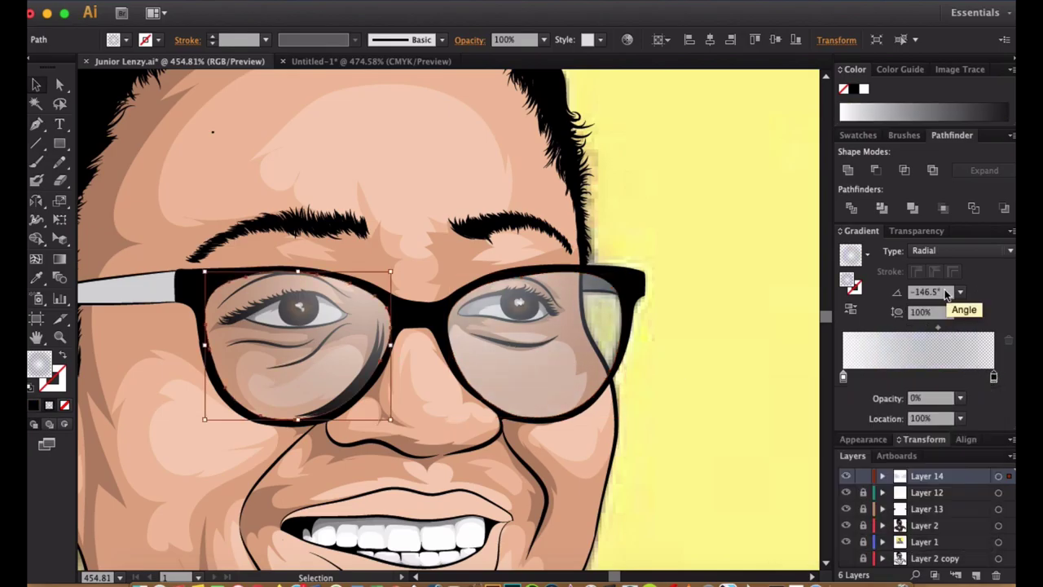
double_click(993, 376)
left_click_drag(879, 488, 888, 493)
left_click(960, 398)
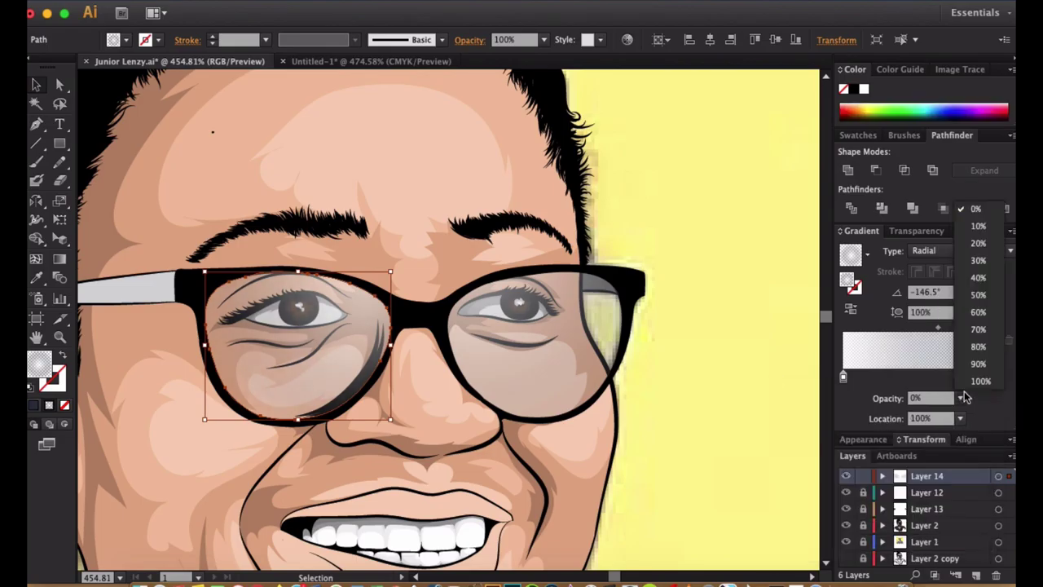
left_click(977, 220)
left_click(571, 367)
key("super+shift+a")
key("super+minus")
key("super+minus")
key("super+minus")
key("super+minus")
key("super+equal")
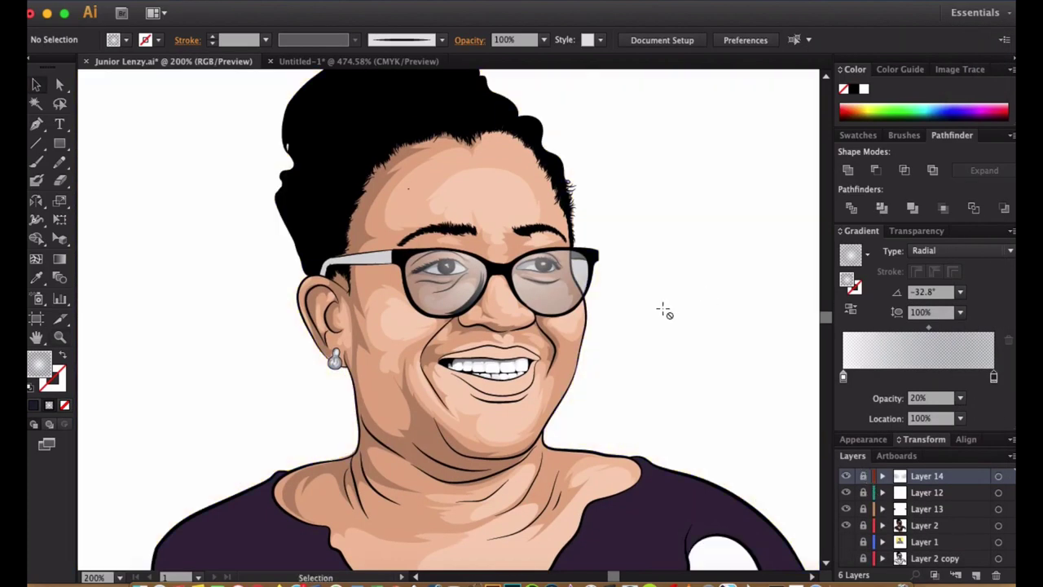
Hide Layer 1's yellow background so the portrait shows on the white artboard.
key("shift")
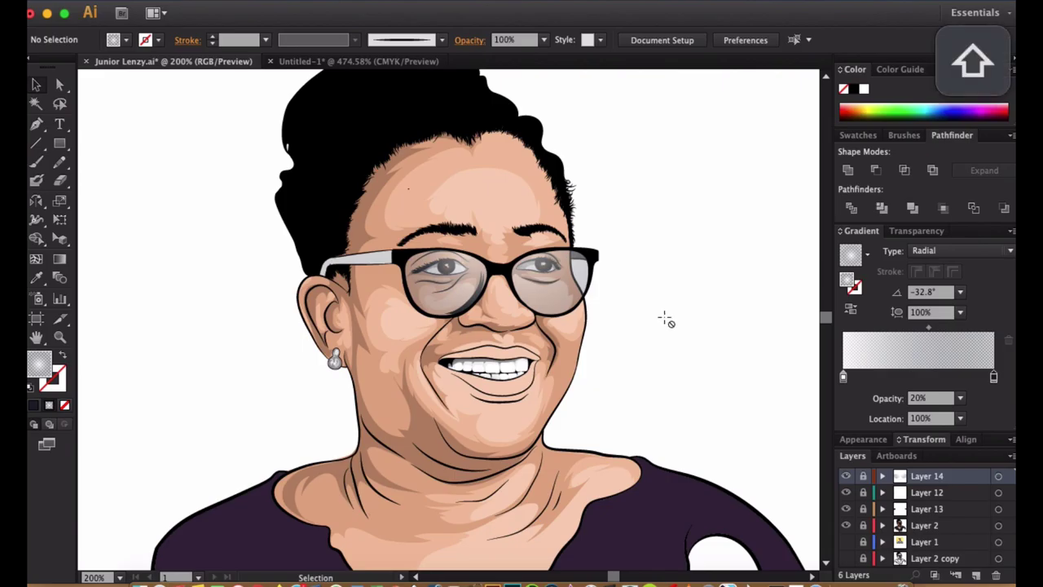
key("super+minus")
key("super+minus")
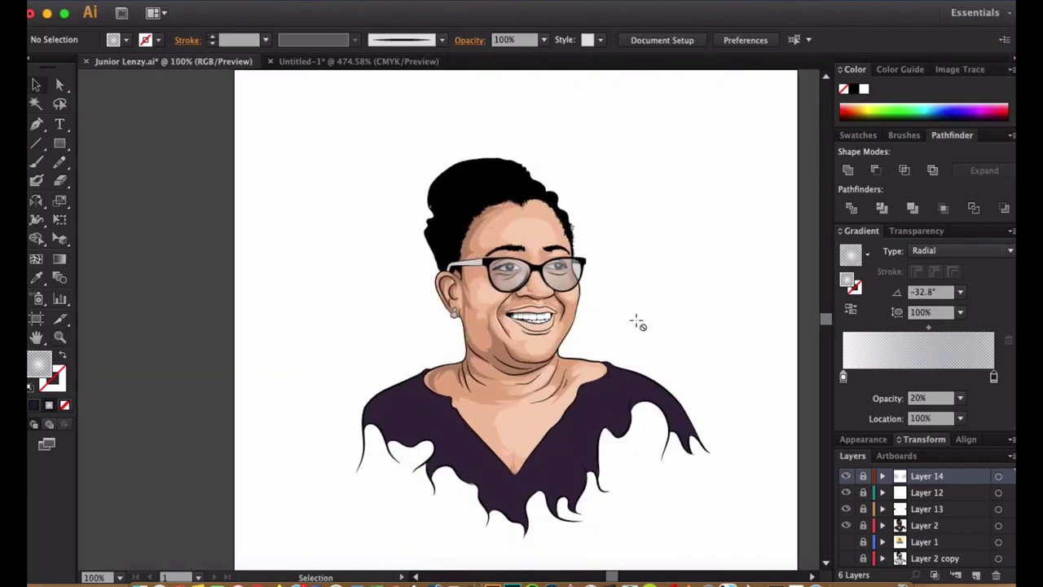
left_click(846, 542)
left_click(845, 541)
Zoom in on the forehead, expand Layer 2 and select an anchor of the forehead highlight.
key("z")
left_click_drag(589, 217, 733, 224)
left_click(883, 524)
scroll(920, 521, "down", 1)
key("a")
left_click(402, 310)
left_click(376, 298)
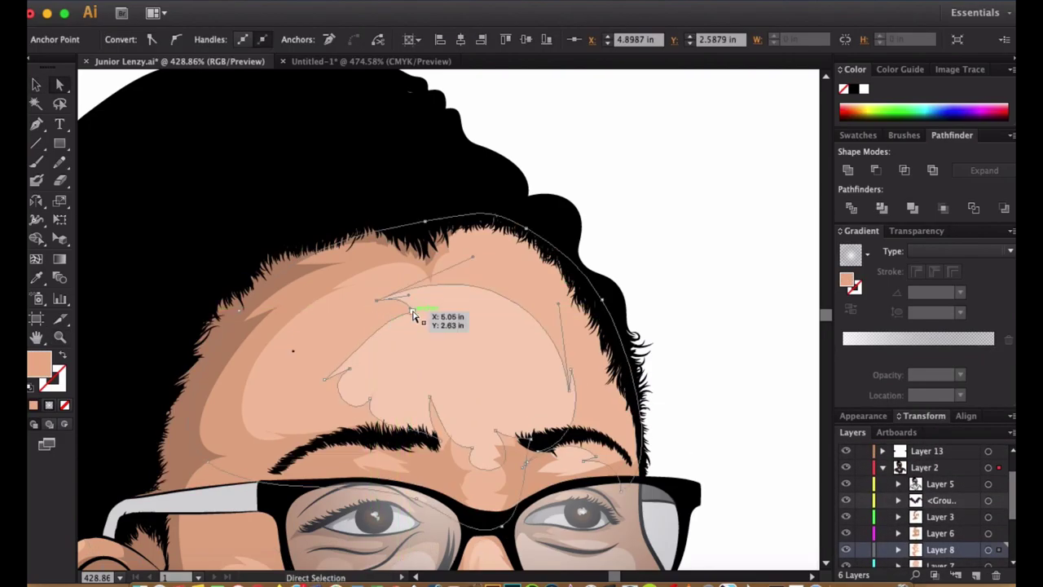
Drag the forehead highlight's anchors and handles to smooth its upper curve and right side.
left_click_drag(324, 379, 289, 399)
left_click_drag(440, 299, 434, 304)
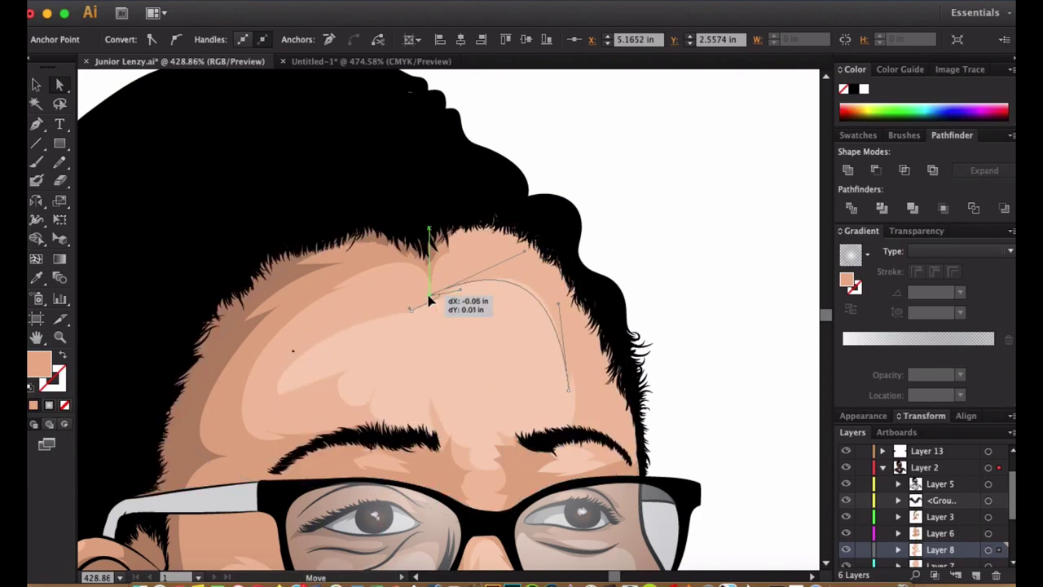
left_click_drag(519, 207, 507, 176)
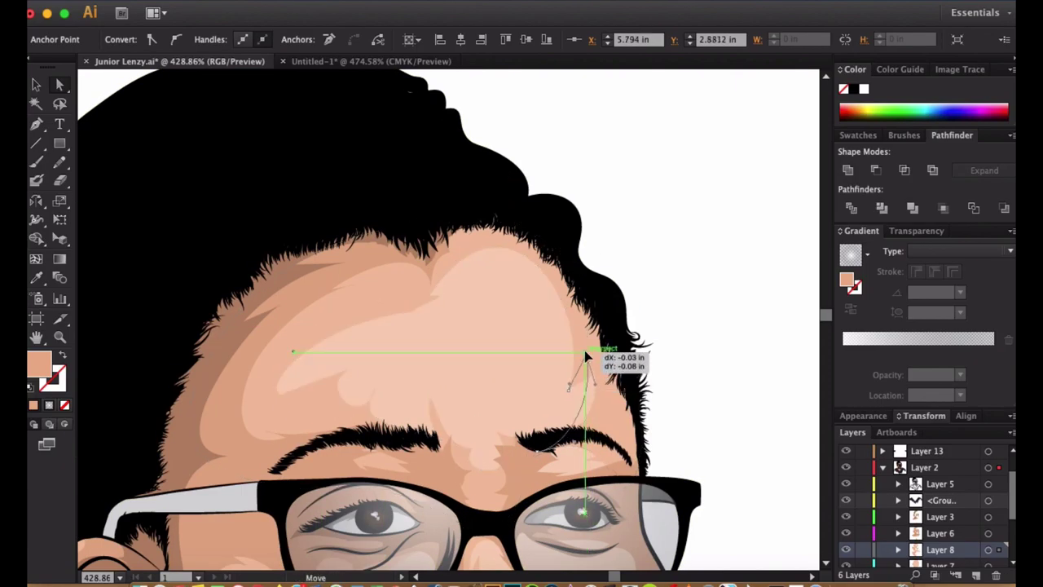
left_click_drag(459, 321, 428, 296)
left_click(382, 321)
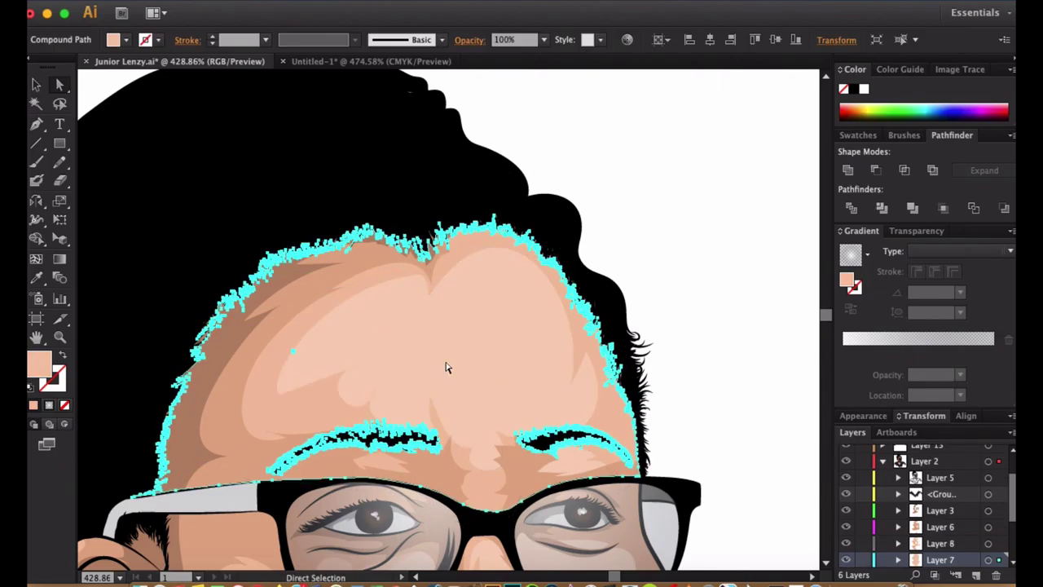
Deselect, fit the artboard, collapse Layer 2, hide the artwork and show the reference photo.
key("ctrl+1")
key("v")
left_click(644, 345)
scroll(644, 345, "down", 3)
left_click(882, 461)
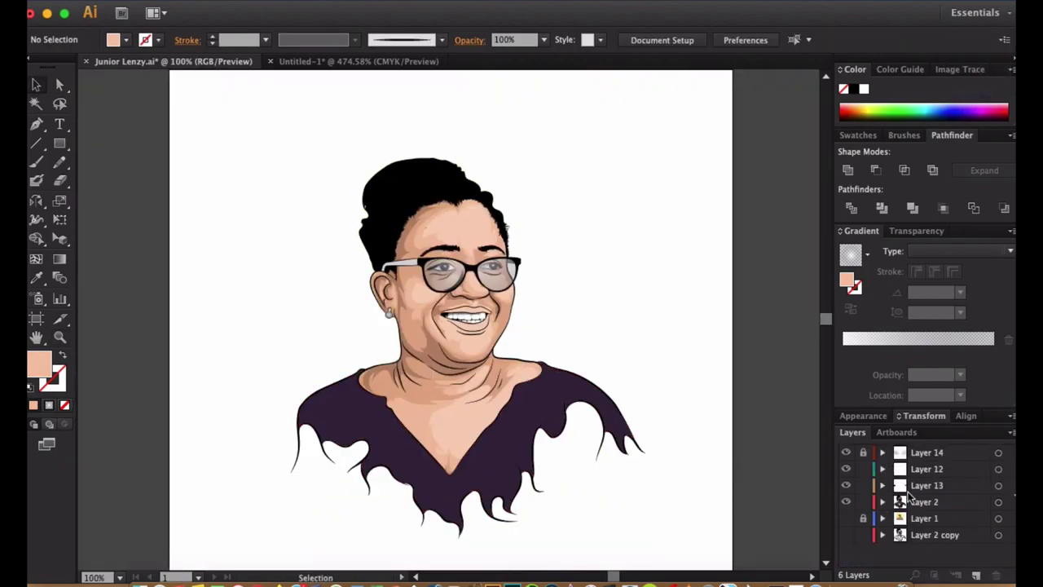
left_click(846, 501)
left_click(845, 519)
Zoom in on the glasses in the photo and set the fill colour to grey.
key("z")
left_click_drag(398, 265, 506, 270)
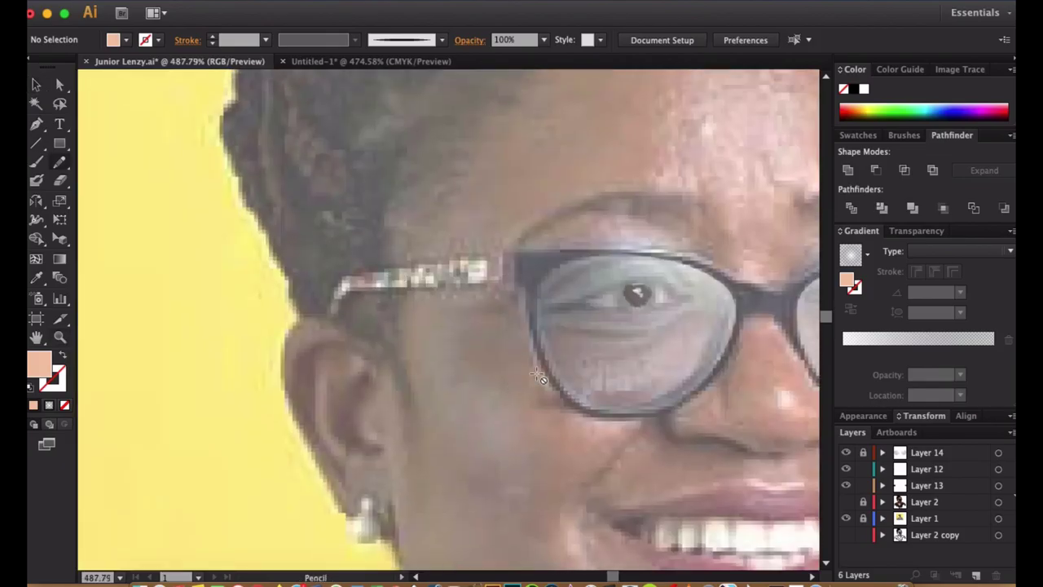
double_click(848, 279)
left_click(594, 242)
left_click(954, 202)
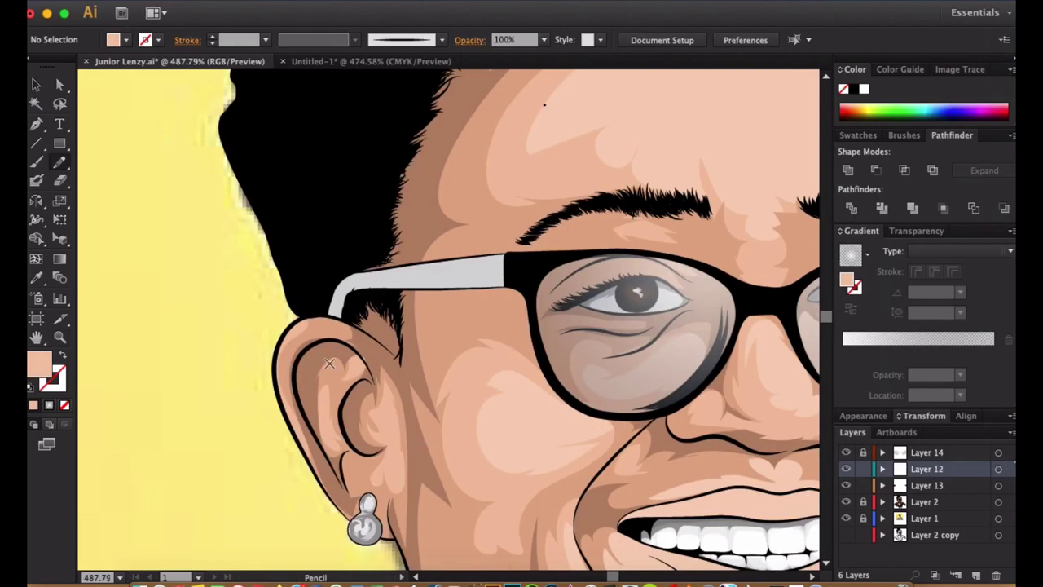
Nudge the hair edge anchor under the glasses arm and align the arm's anchor with it.
left_click(359, 308, "ctrl")
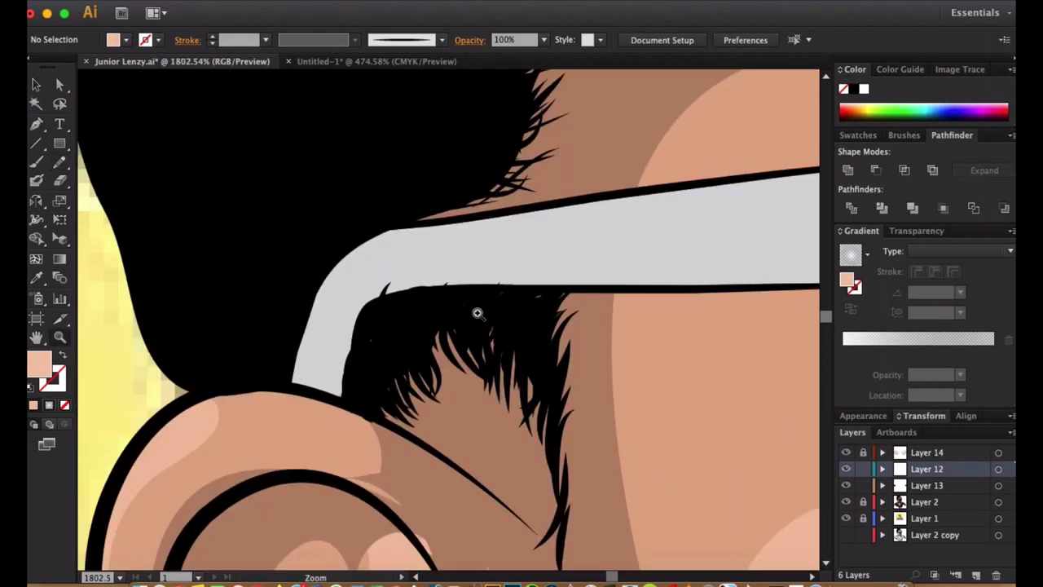
left_click(389, 299)
key("a")
left_click(383, 292)
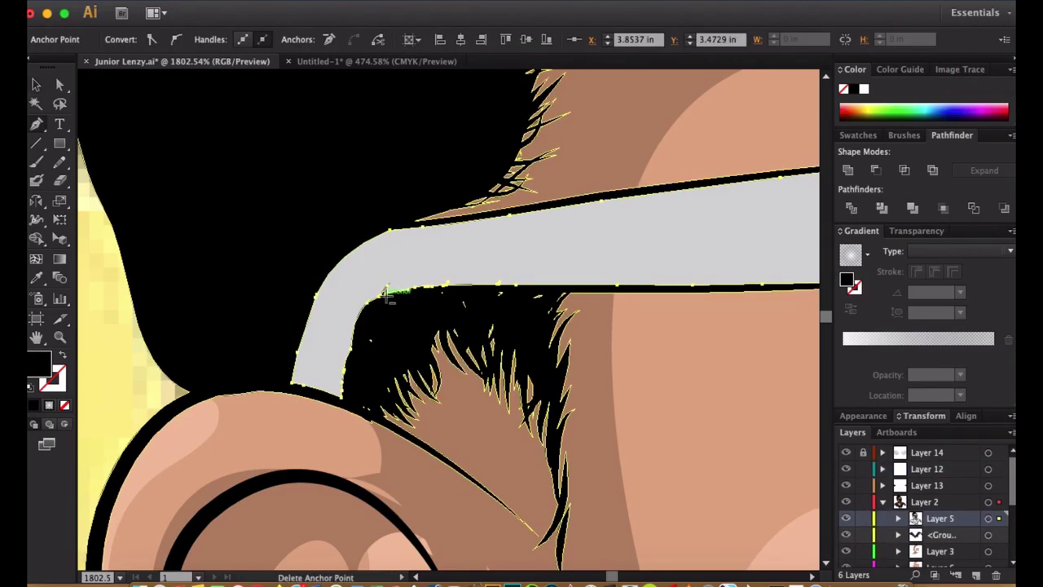
left_click_drag(383, 291, 388, 295)
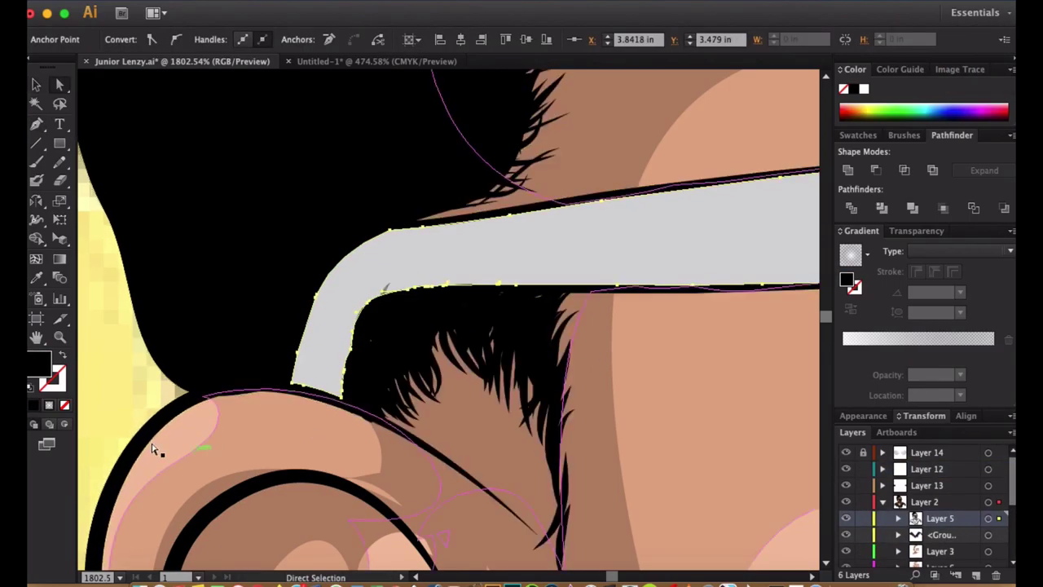
left_click(383, 295, "ctrl")
key("p")
scroll(383, 295, "up", 5)
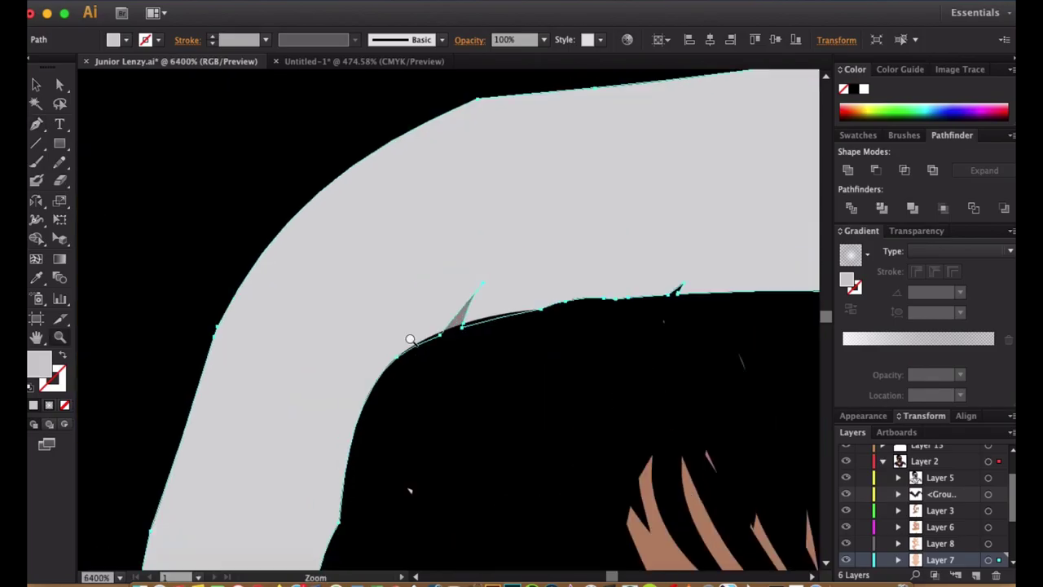
left_click_drag(473, 216, 473, 216)
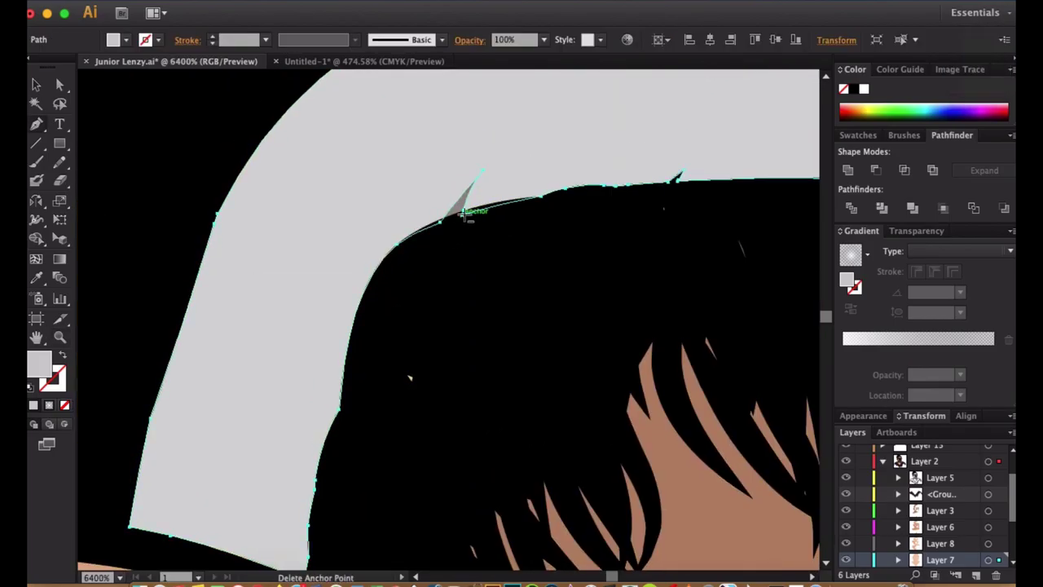
Draw a shading shape under the glasses arm band and fill it with darker grey.
key("a")
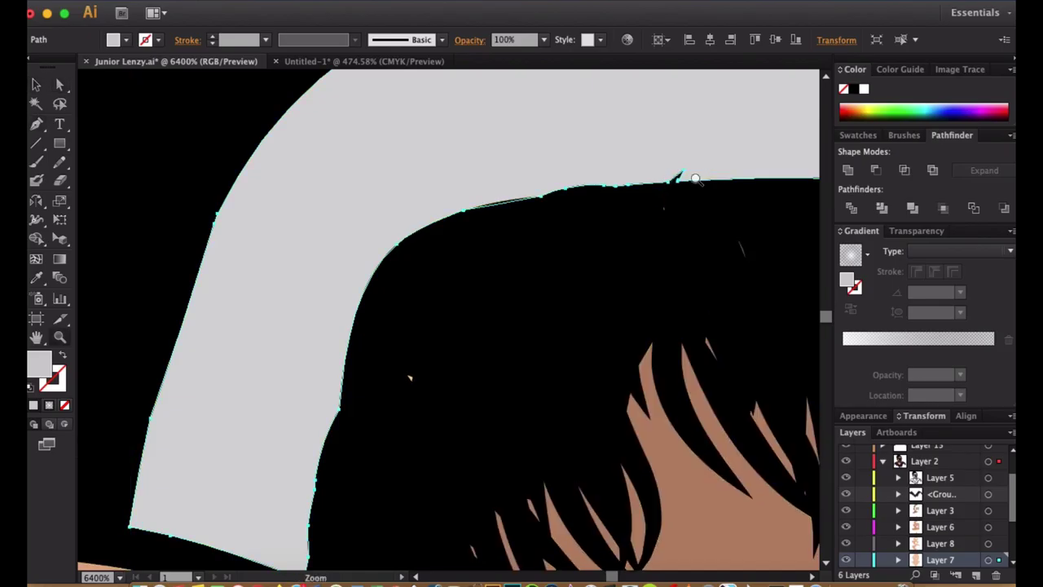
scroll(693, 178, "down", 5)
key("ctrl+shift+a")
key("n")
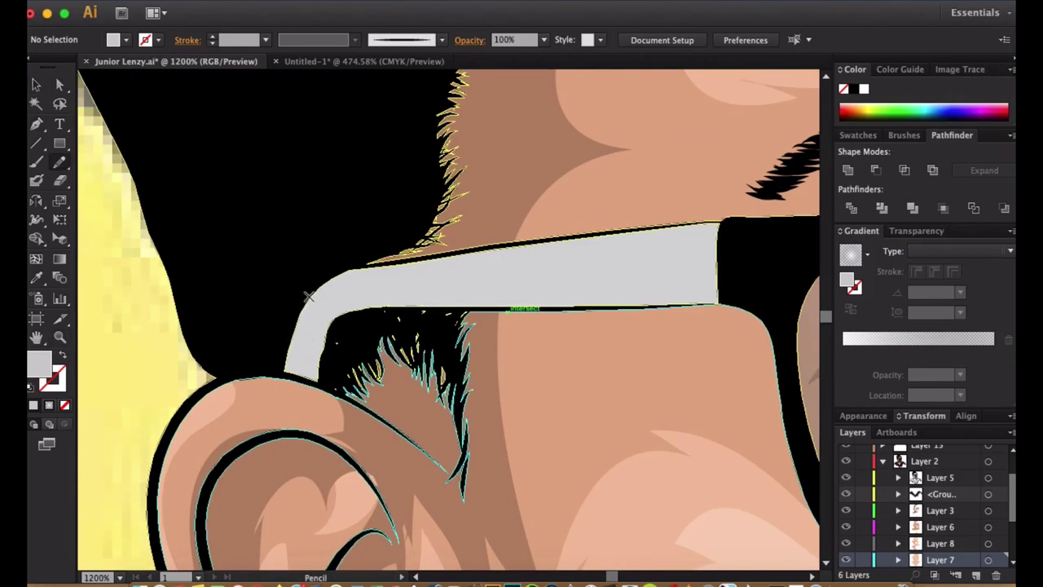
left_click(882, 461)
key("ctrl+shift+a")
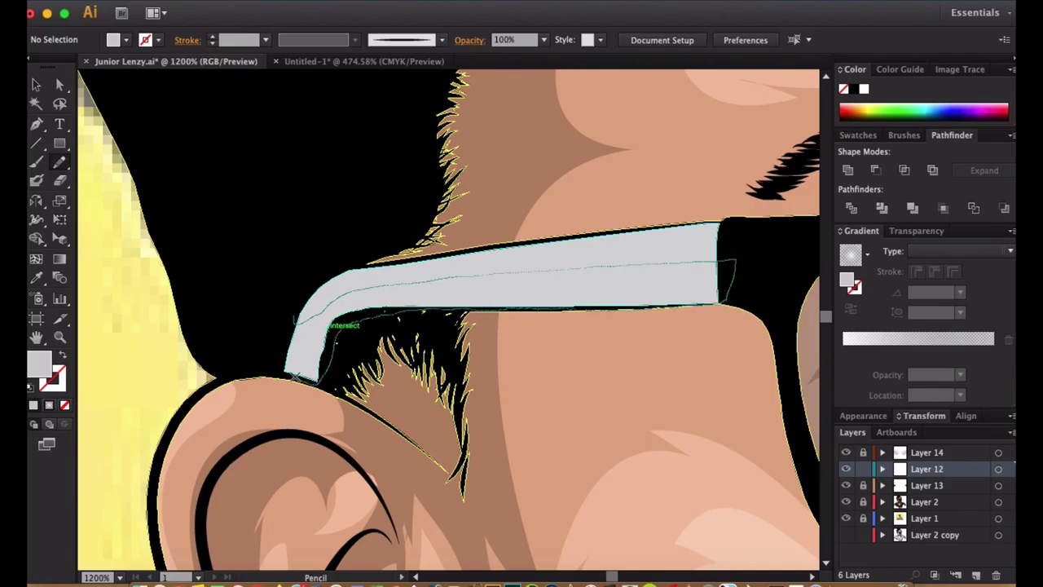
left_click_drag(311, 382, 313, 379)
double_click(39, 363)
left_click(1001, 198)
Unlock Layer 2 and add a new layer, Layer 15.
left_click(936, 507)
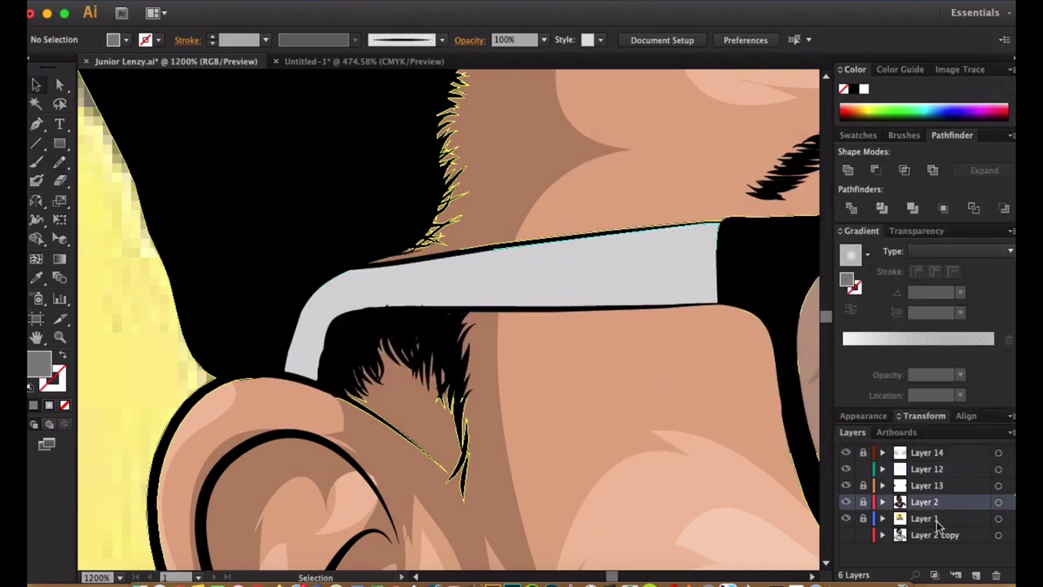
left_click(863, 501)
left_click(882, 501)
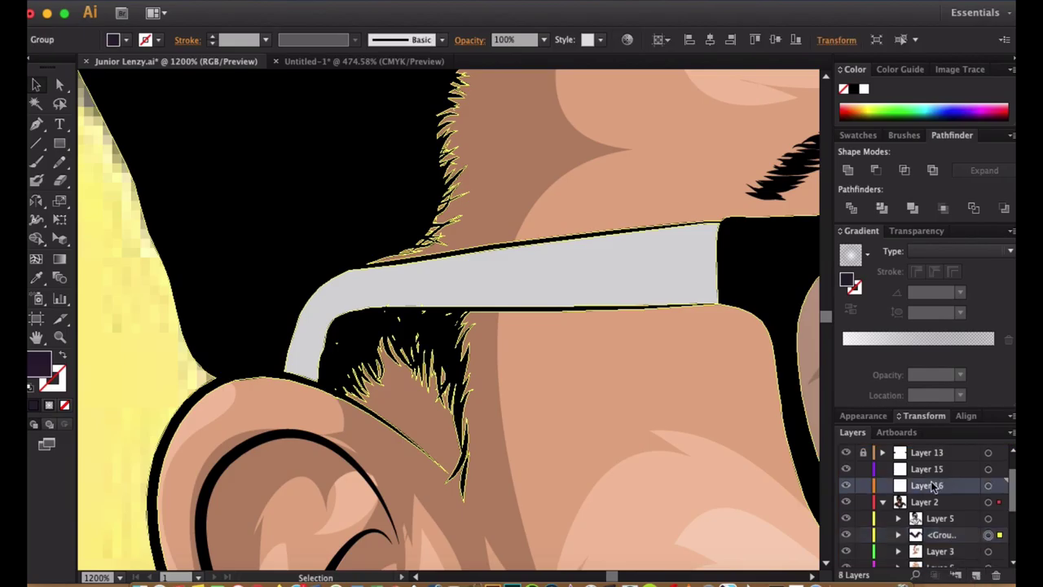
Move Layer 15 into Layer 2 and reshape the grey arm shading's curve at the bend.
left_click_drag(942, 519, 941, 510)
left_click(249, 309)
scroll(396, 318, "up", 3)
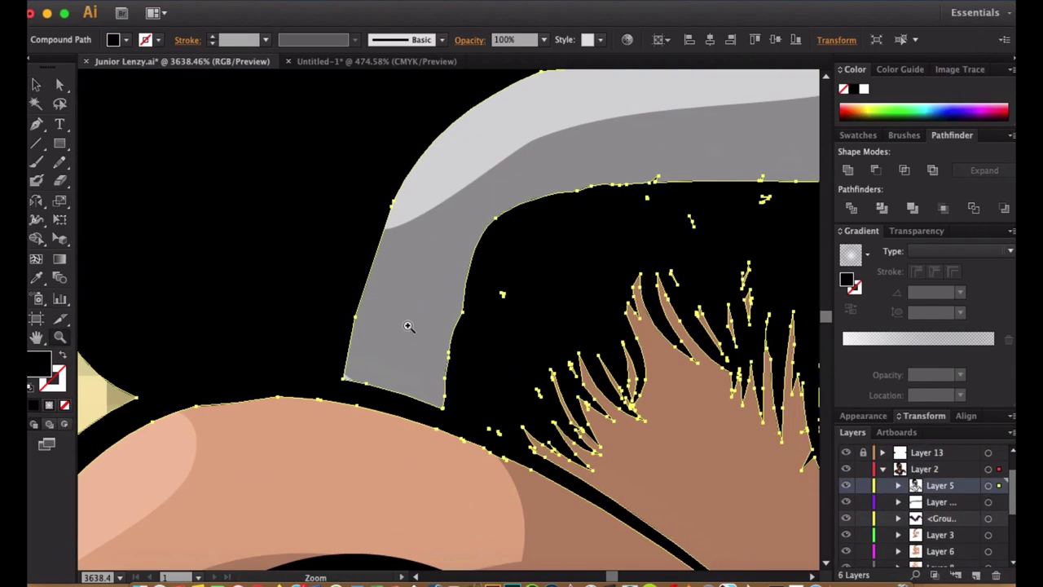
key("a")
left_click(286, 342)
left_click_drag(286, 342, 540, 282)
Straighten the grey shading's right edge along the straight part of the glasses arm.
left_click(508, 356, "ctrl+alt")
left_click(526, 370, "ctrl")
left_click(647, 305)
left_click_drag(714, 339, 736, 350)
left_click(541, 364)
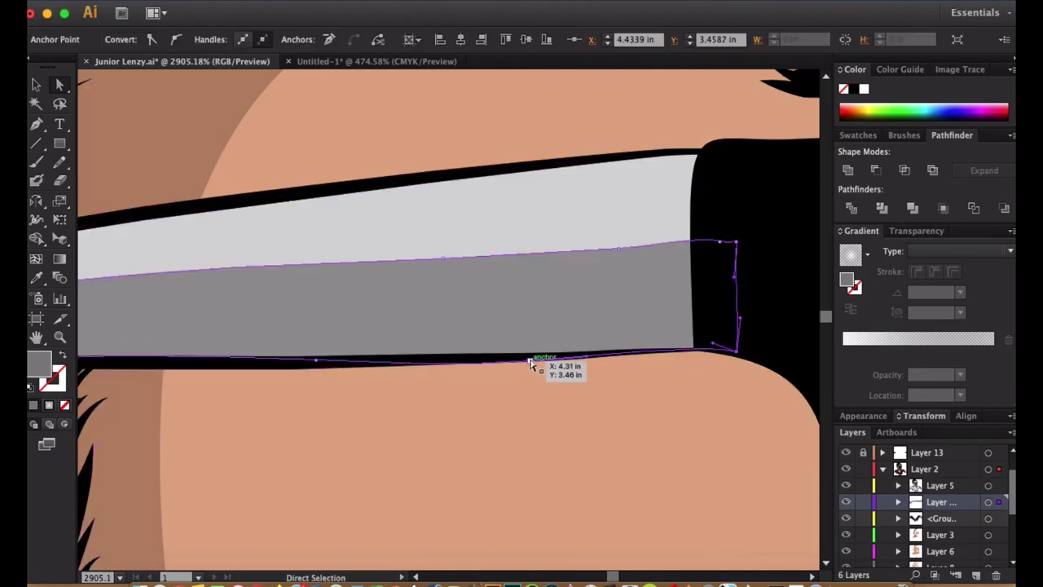
scroll(427, 392, "down", 3)
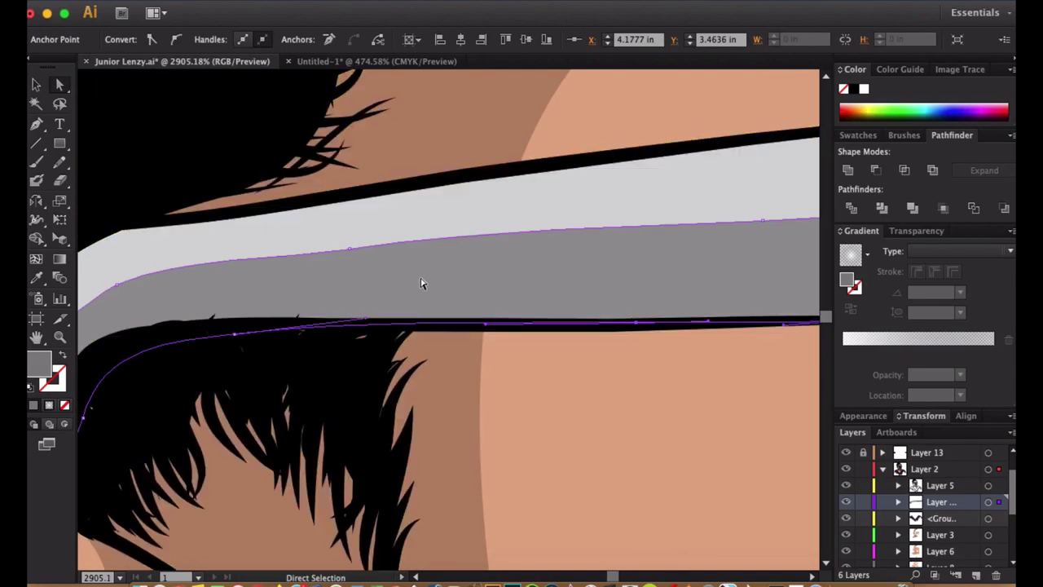
scroll(466, 298, "down", 1)
left_click(561, 320)
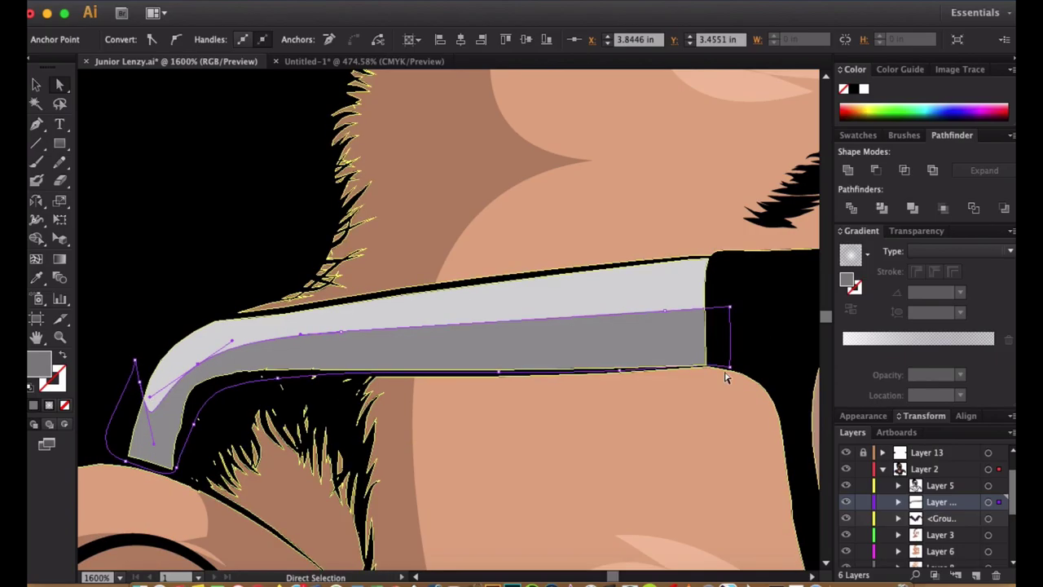
scroll(563, 375, "down", 2)
left_click(233, 342)
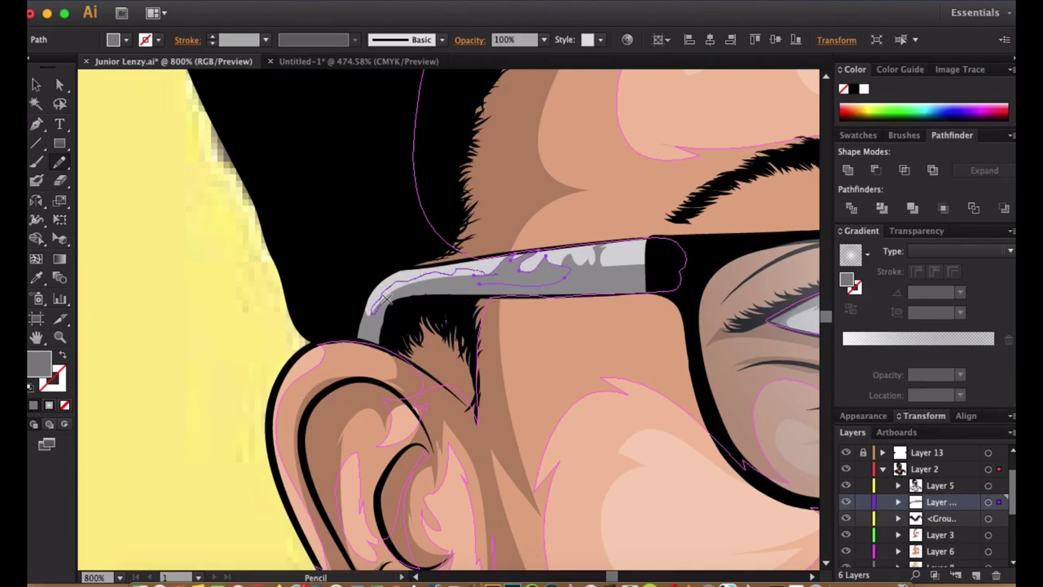
key("ctrl+shift+a")
scroll(456, 309, "down", 3)
scroll(456, 310, "up", 3)
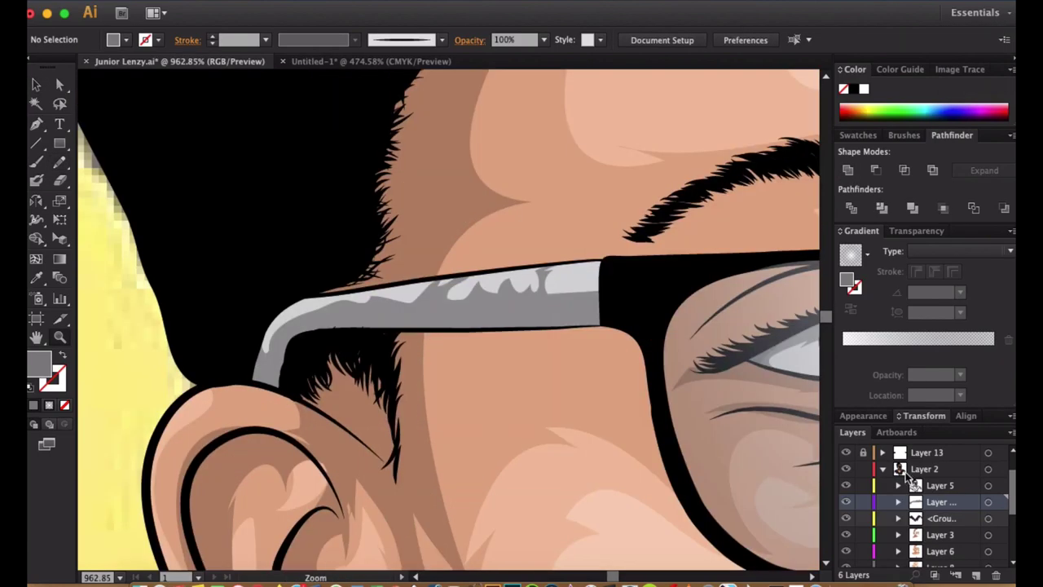
Pencil-draw a light highlight streak on the arm and a dark-filled sheen shape near the nose bridge.
key("n")
mouse_move(577, 275)
left_mouse_down()
mouse_move(594, 264)
mouse_move(562, 269)
left_mouse_up()
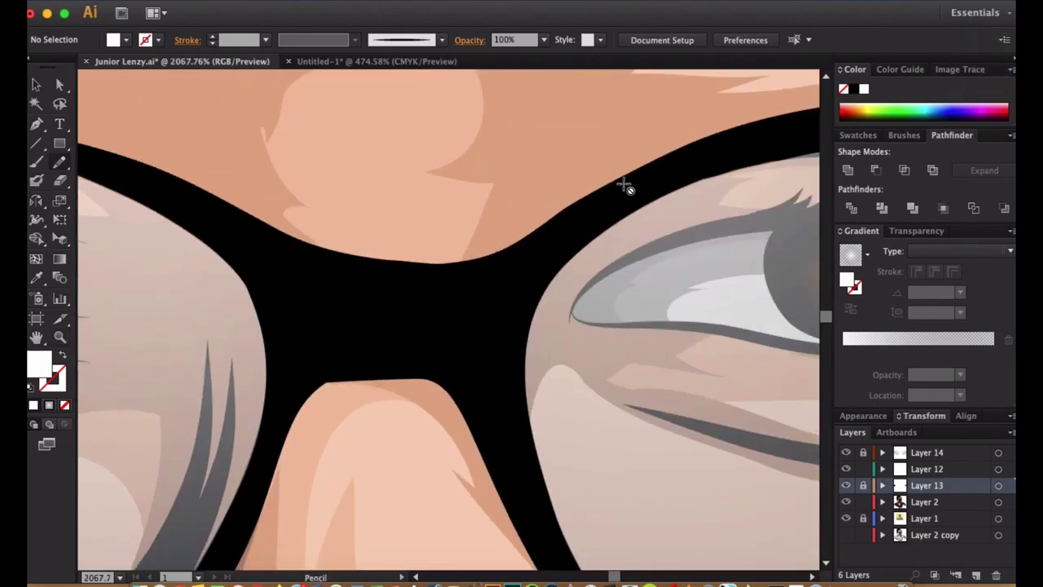
left_click(998, 485)
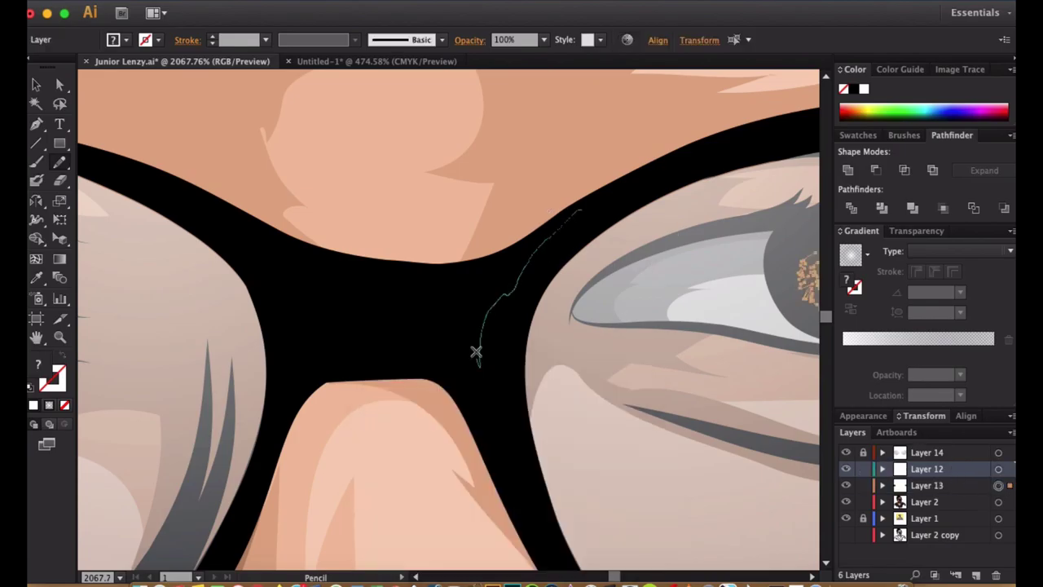
left_click_drag(494, 265, 465, 279)
double_click(39, 370)
left_click(966, 200)
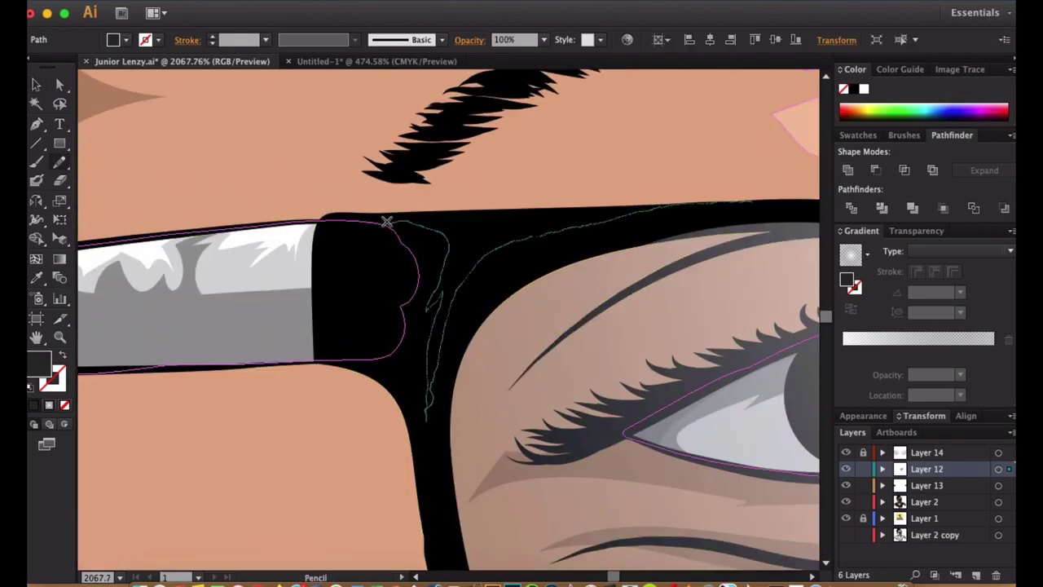
Draw a sheen streak along the frame top and adjust its top edge.
left_click_drag(387, 221, 386, 220)
key("a")
left_click(676, 213)
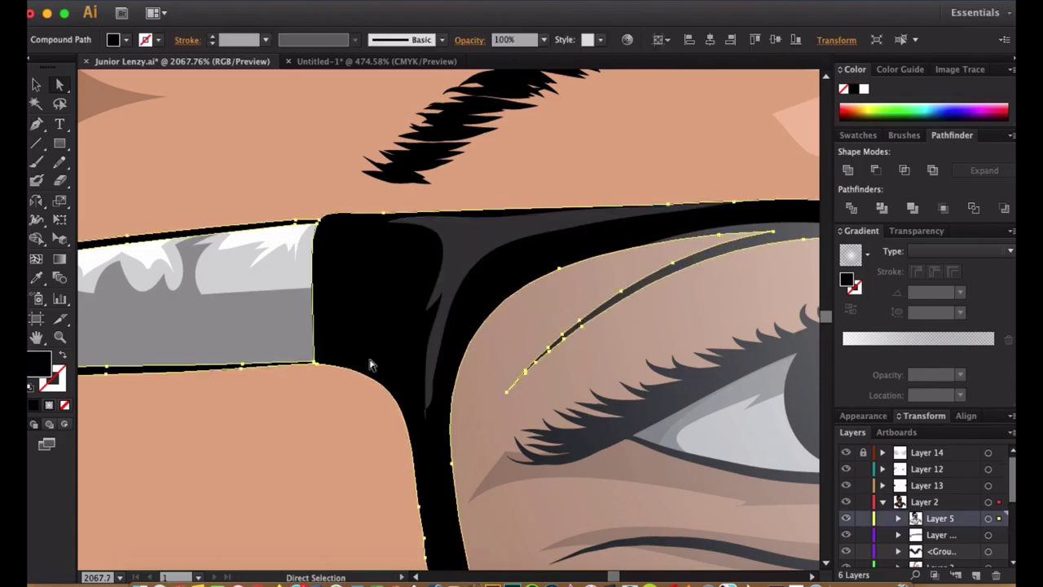
key("ctrl+minus")
key("ctrl+shift+a")
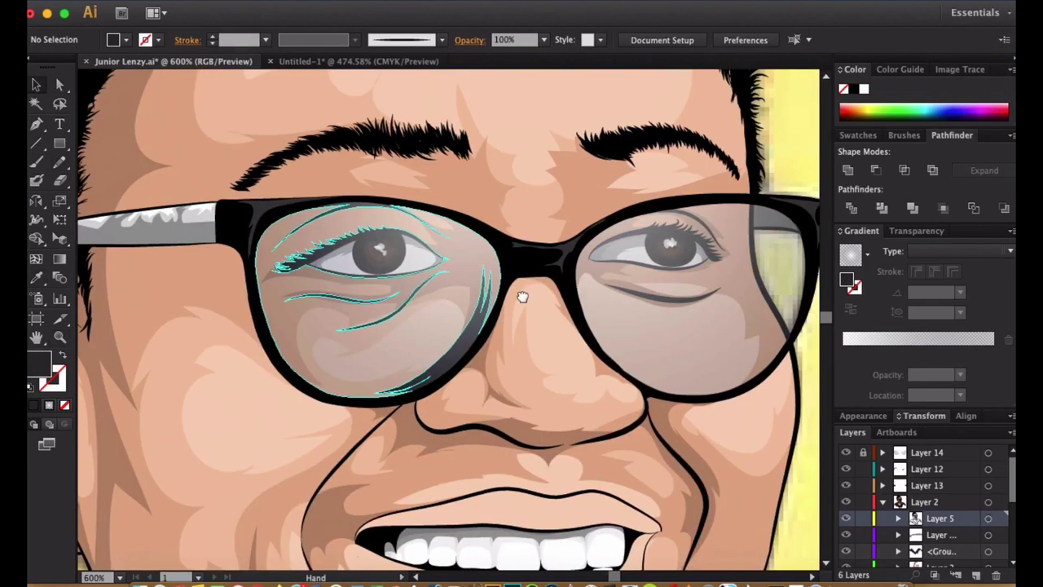
Adjust the anchors of the hinge sheen and the top-edge sheen paths.
left_click_drag(522, 296, 619, 284)
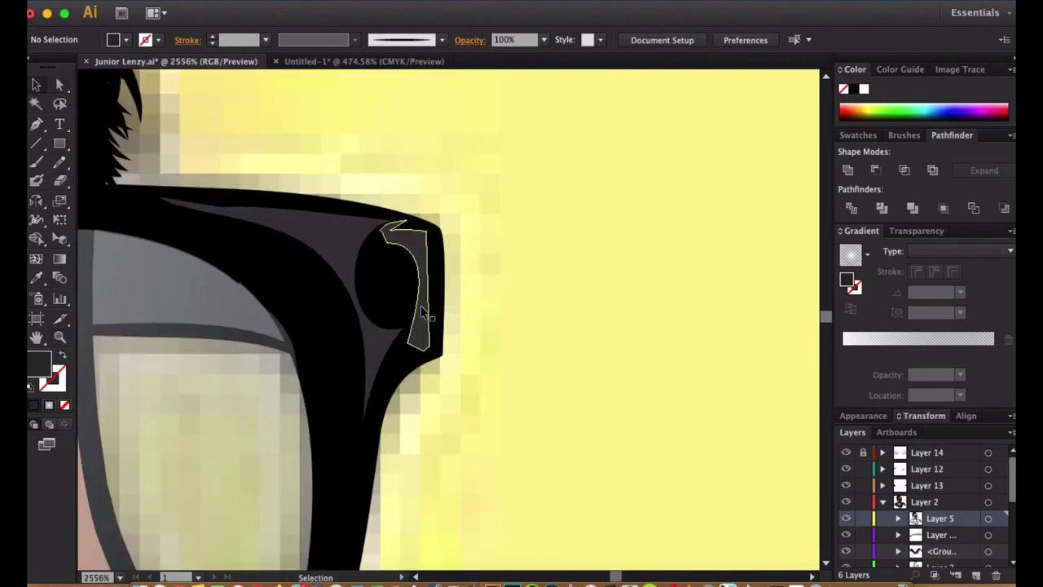
left_click(418, 279)
left_click(449, 323)
key("a")
left_click(403, 341)
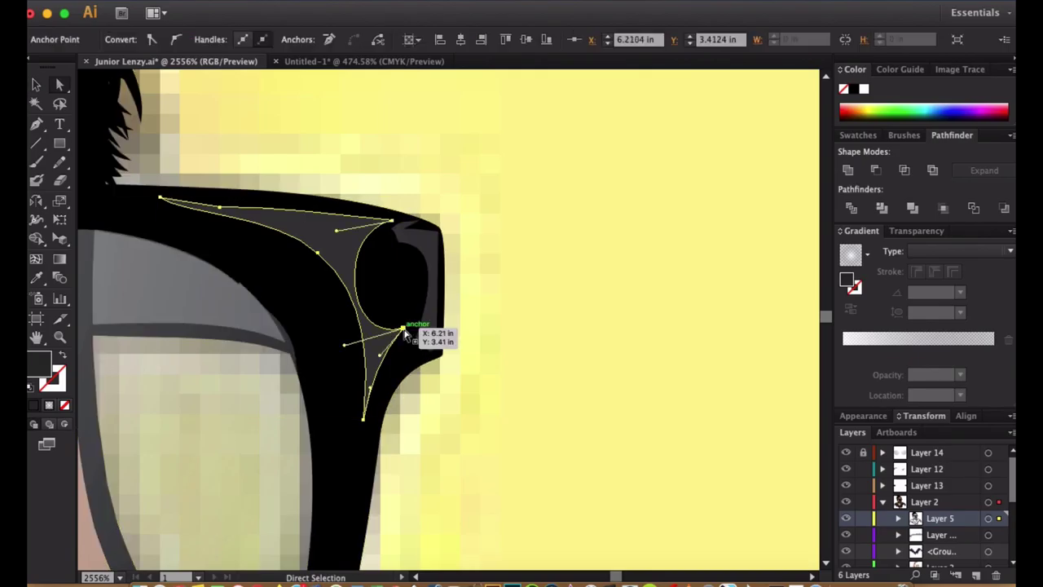
left_click(317, 235)
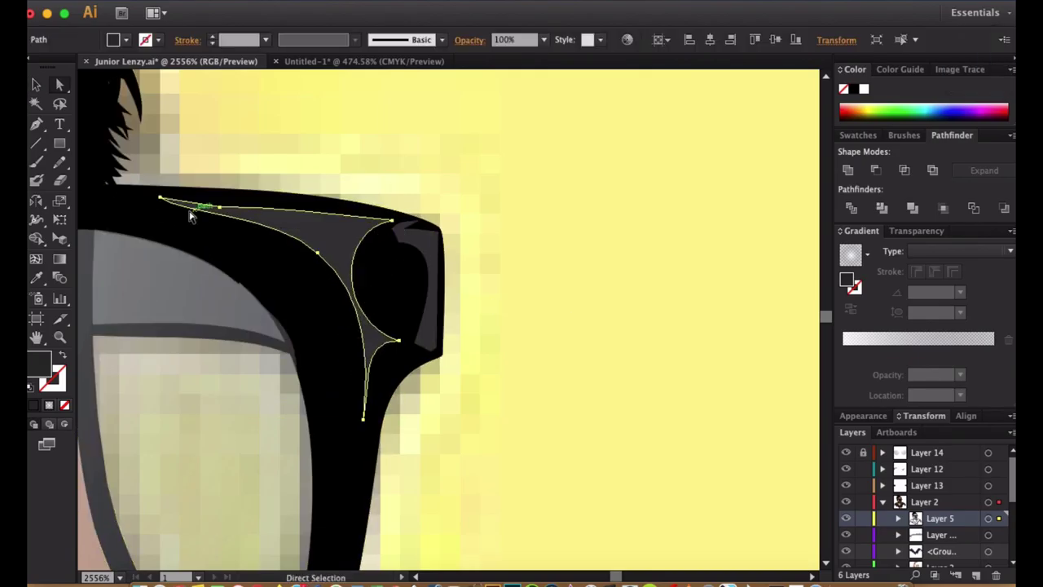
scroll(456, 228, "left", 5)
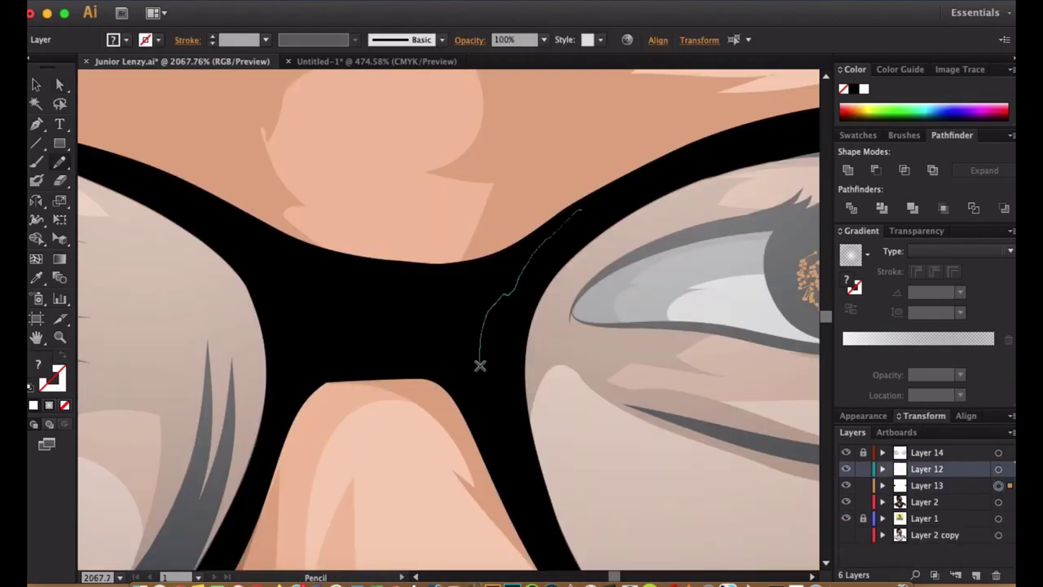
Draw a dark-filled sheen across the nose bridge and a streak along the left frame top.
left_click_drag(507, 255, 627, 178)
double_click(38, 361)
left_click(600, 350)
left_click(950, 200)
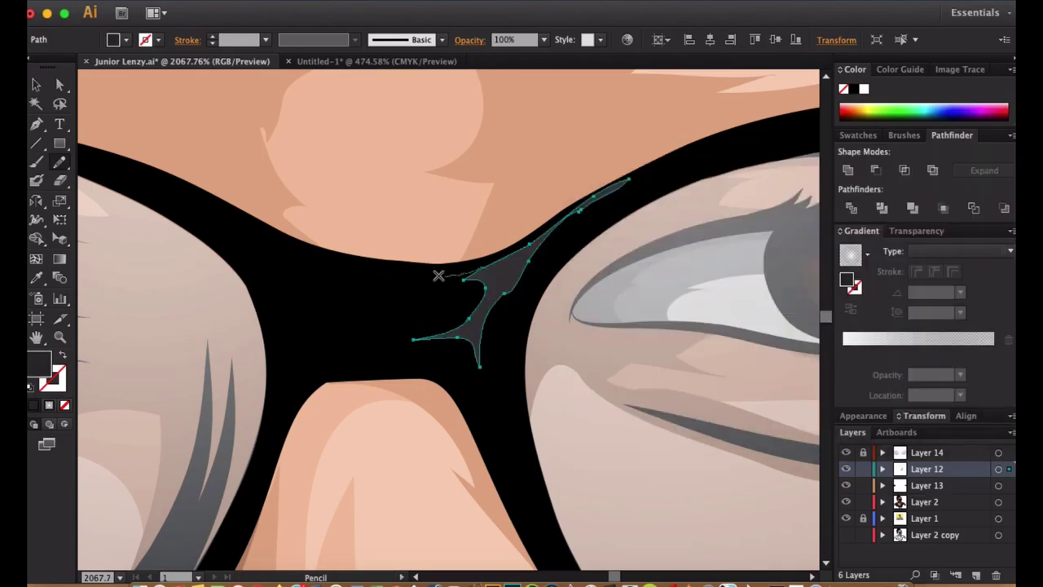
scroll(477, 345, "left", 10)
left_click_drag(750, 199, 587, 225)
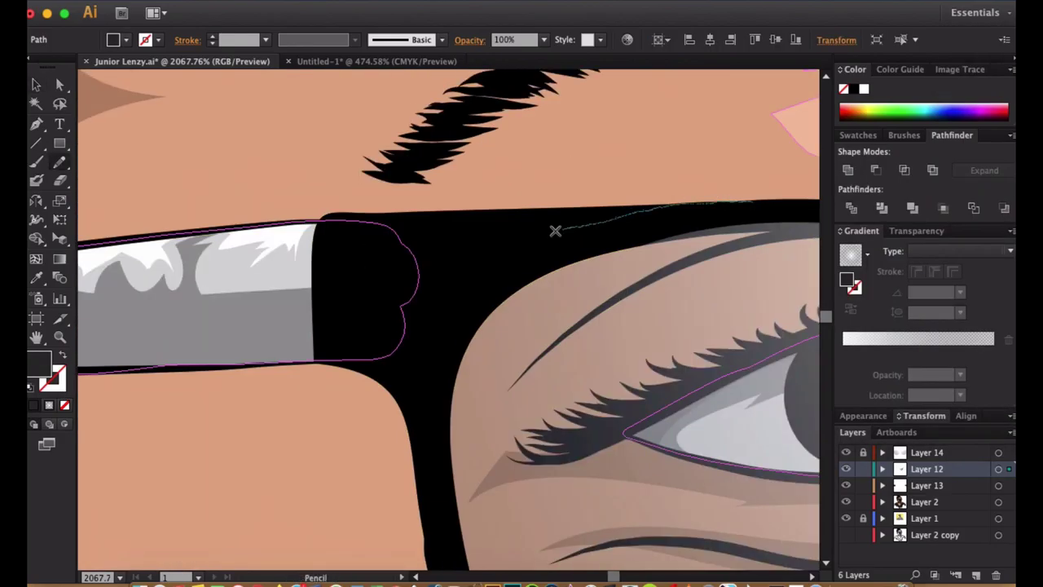
left_click_drag(504, 213, 706, 210)
key("a")
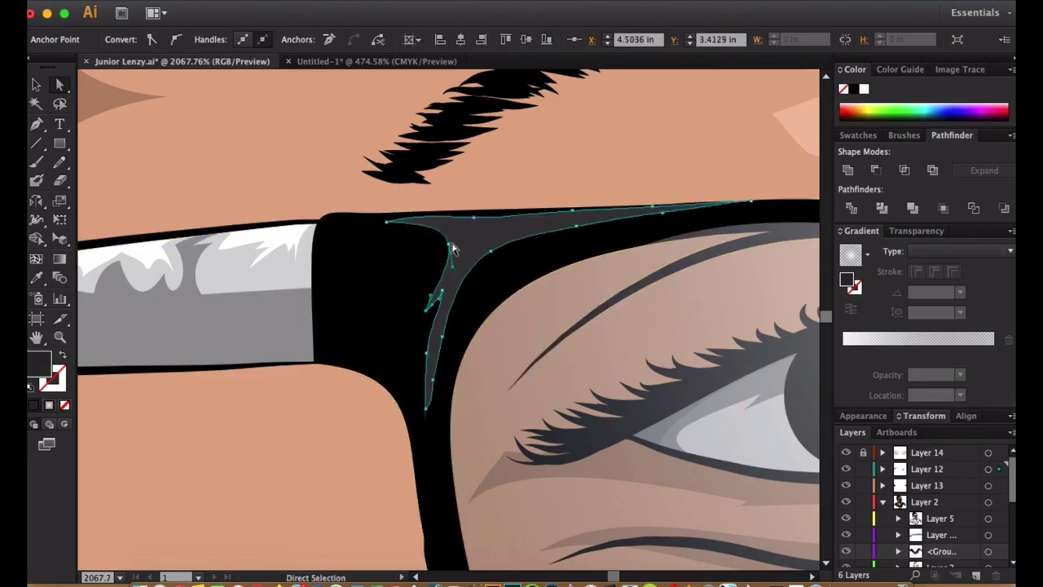
Reshape the curve of the small hinge highlight on the glasses frame.
left_click(453, 248)
scroll(453, 249, "down", 6)
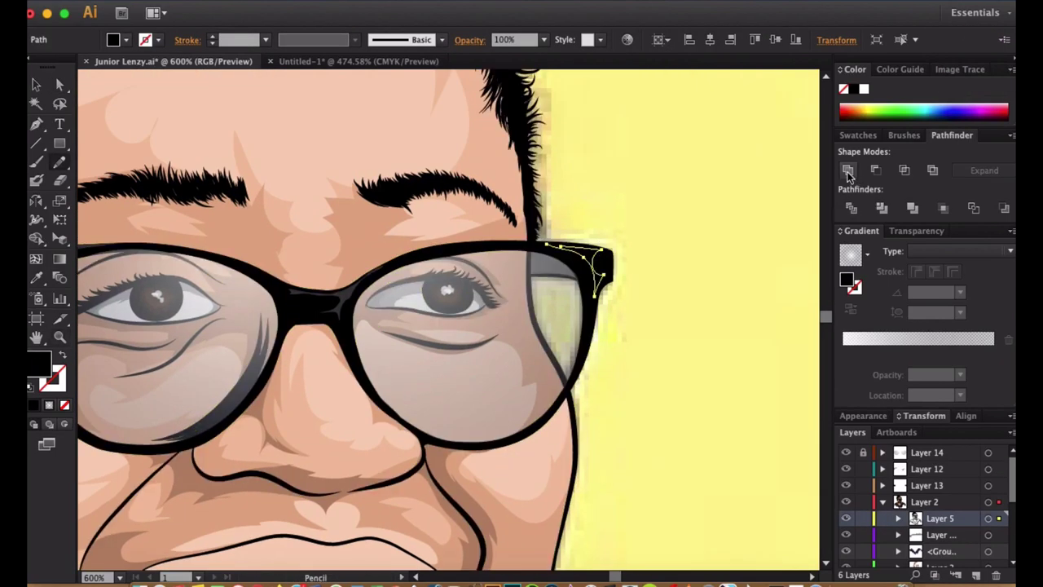
scroll(391, 342, "up", 5)
scroll(619, 312, "down", 5)
scroll(346, 247, "up", 2)
key("ctrl+shift+a")
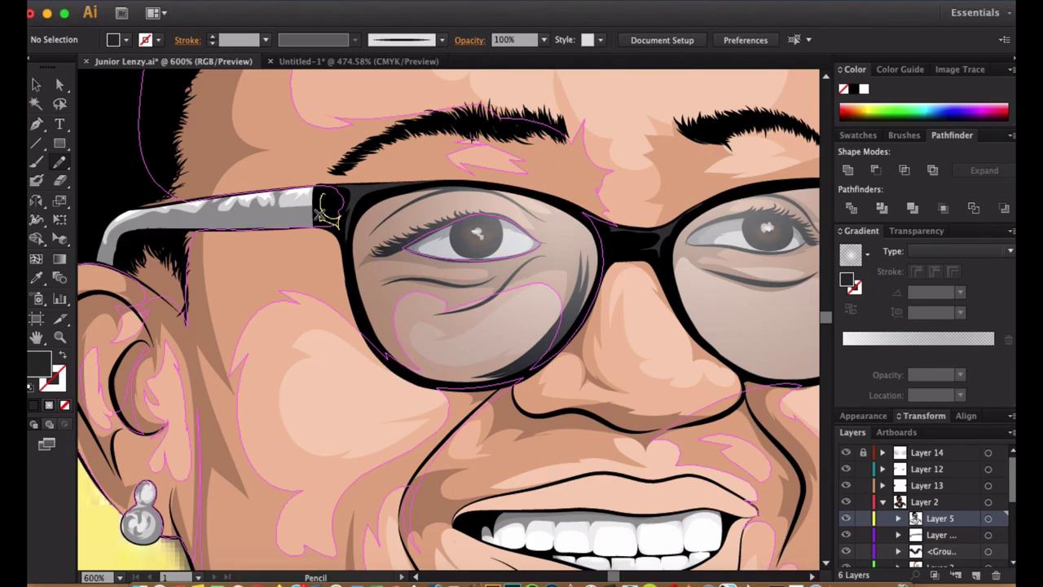
left_click(326, 210)
scroll(326, 210, "right", 10)
scroll(628, 183, "up", 4)
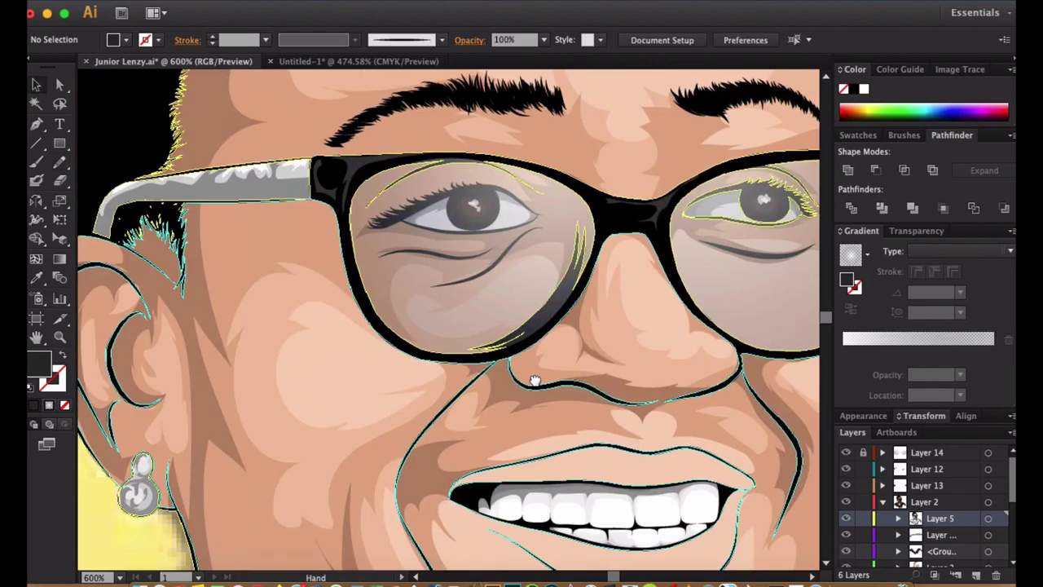
left_click(407, 281)
key("a")
left_click_drag(414, 326, 391, 320)
Move the hinge highlight's corner and lower anchors so it hugs the black frame edge.
left_click(212, 189)
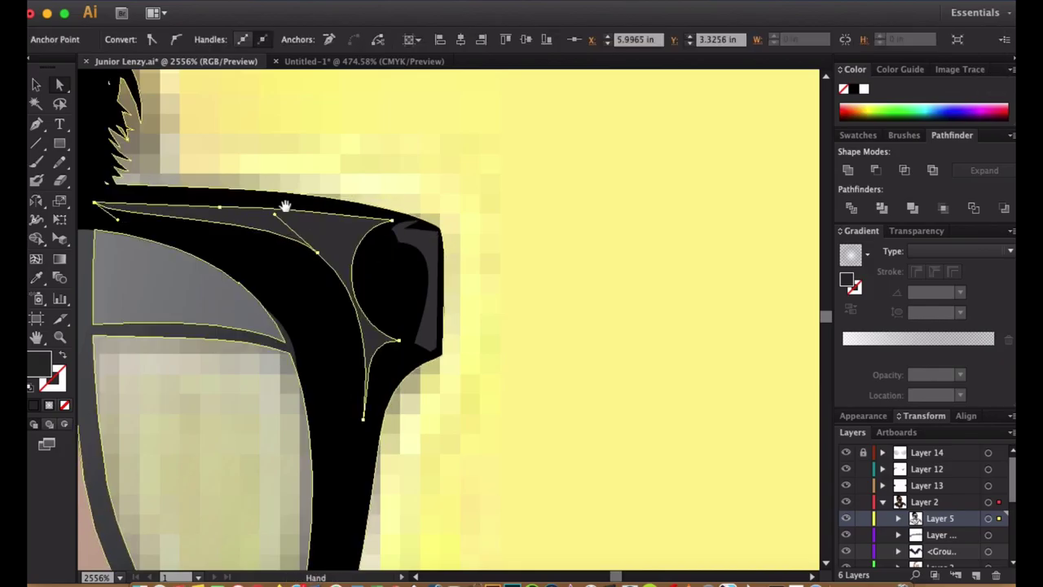
left_click_drag(212, 189, 558, 225)
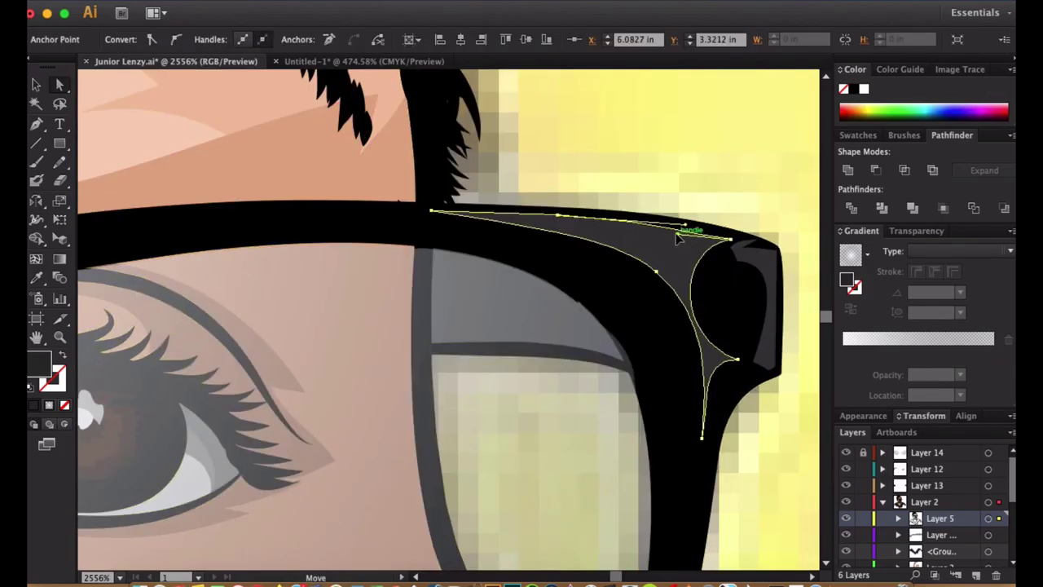
scroll(606, 305, "up", 4)
left_click_drag(472, 299, 562, 326)
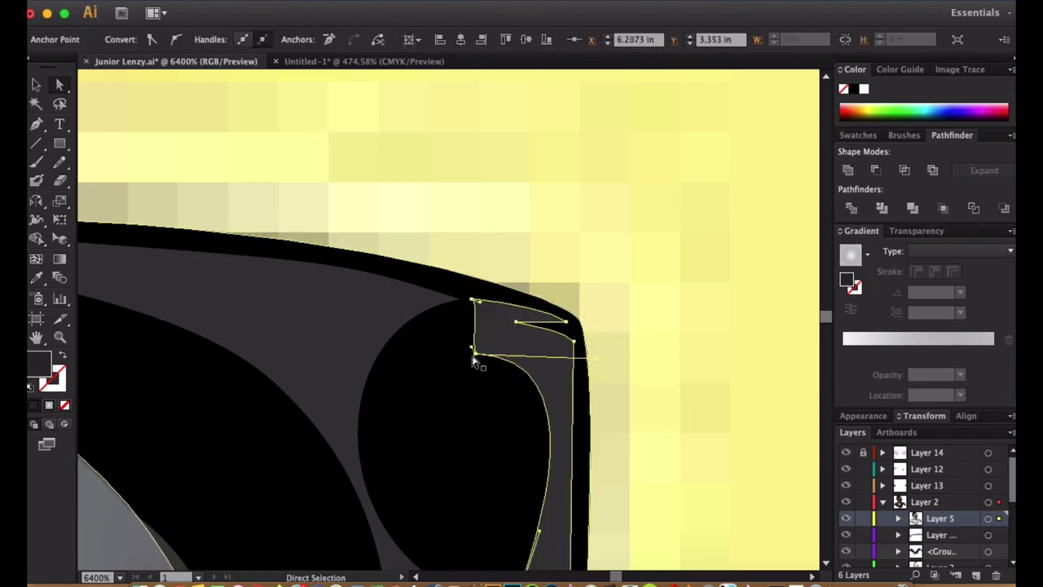
left_click_drag(473, 357, 486, 322)
key("ctrl+minus")
key("ctrl+minus")
key("ctrl+minus")
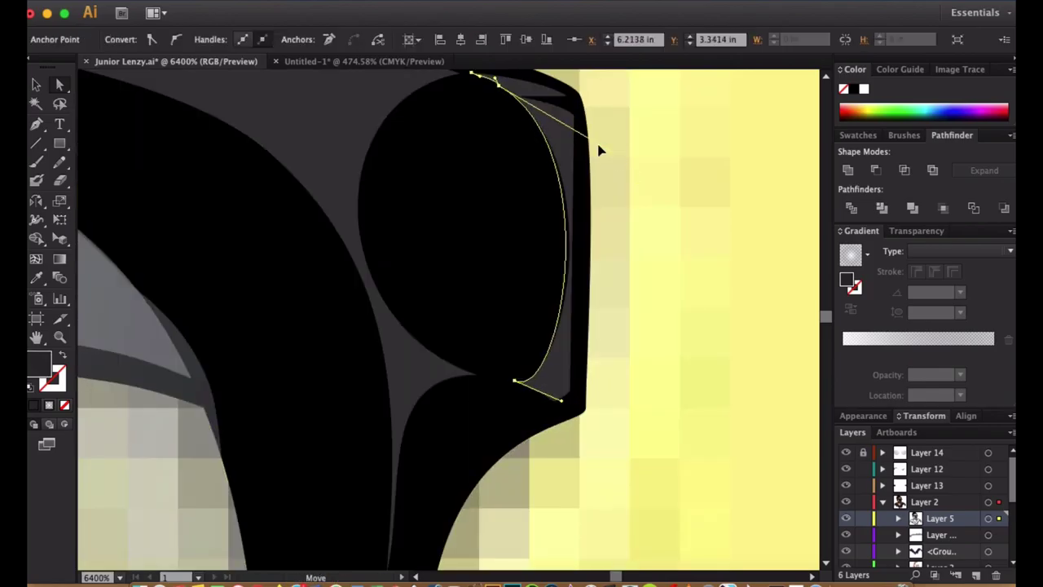
key("ctrl+shift+a")
key("ctrl+minus")
key("ctrl+minus")
scroll(529, 378, "up", 2)
scroll(530, 378, "left", 3)
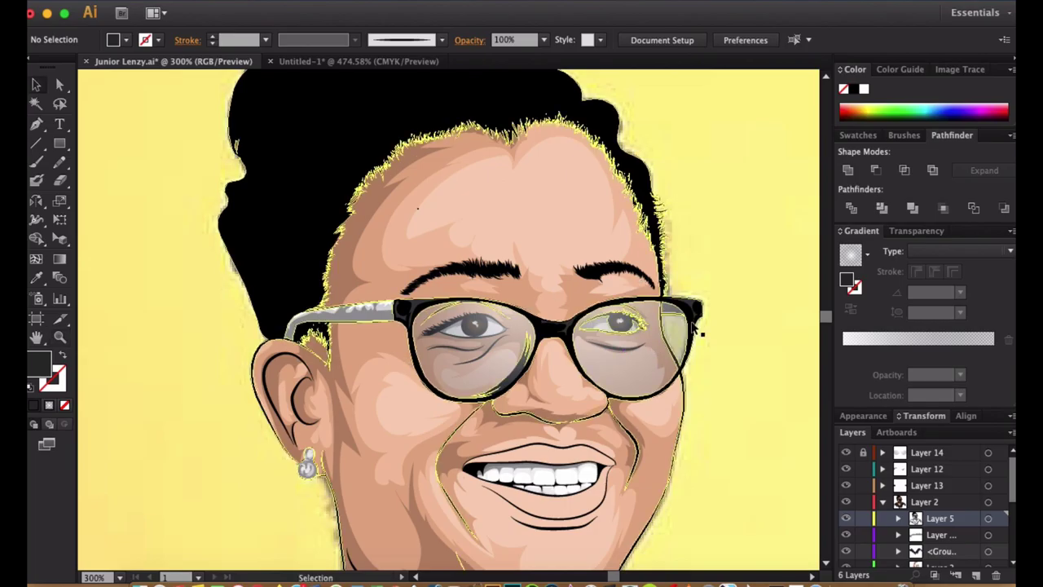
left_click(640, 368, "ctrl")
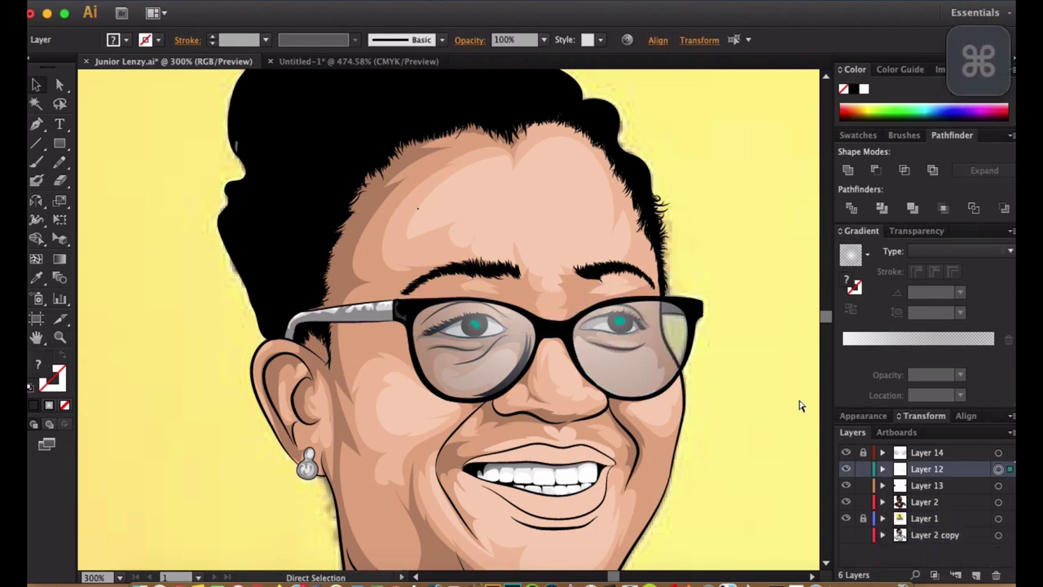
Give the shadow line under the glasses arm an eyedropped brown and 70% opacity.
left_click(744, 372, "ctrl")
scroll(299, 330, "up", 3)
key("n")
left_click(882, 501)
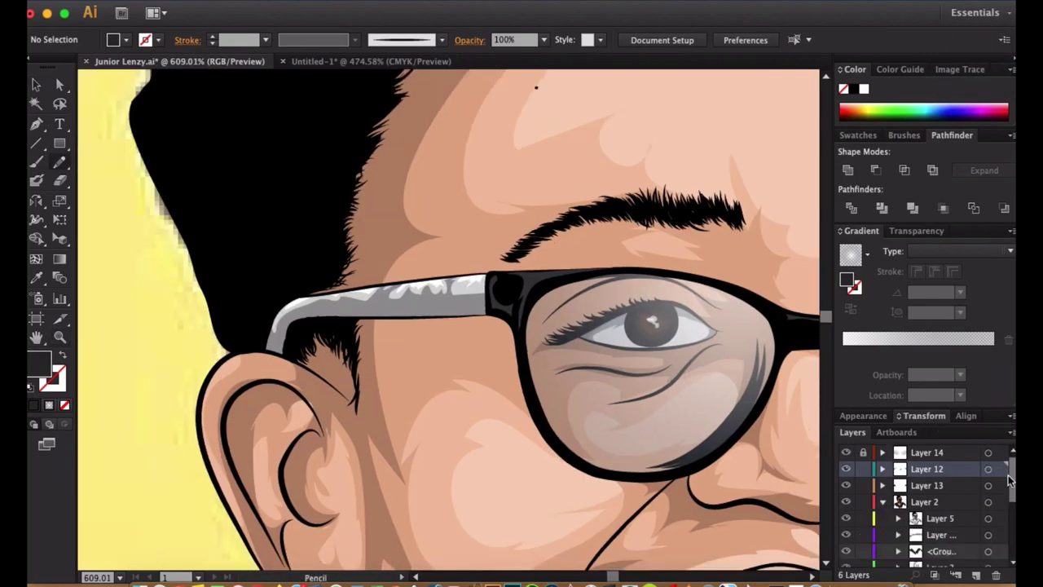
left_click(349, 354, "ctrl")
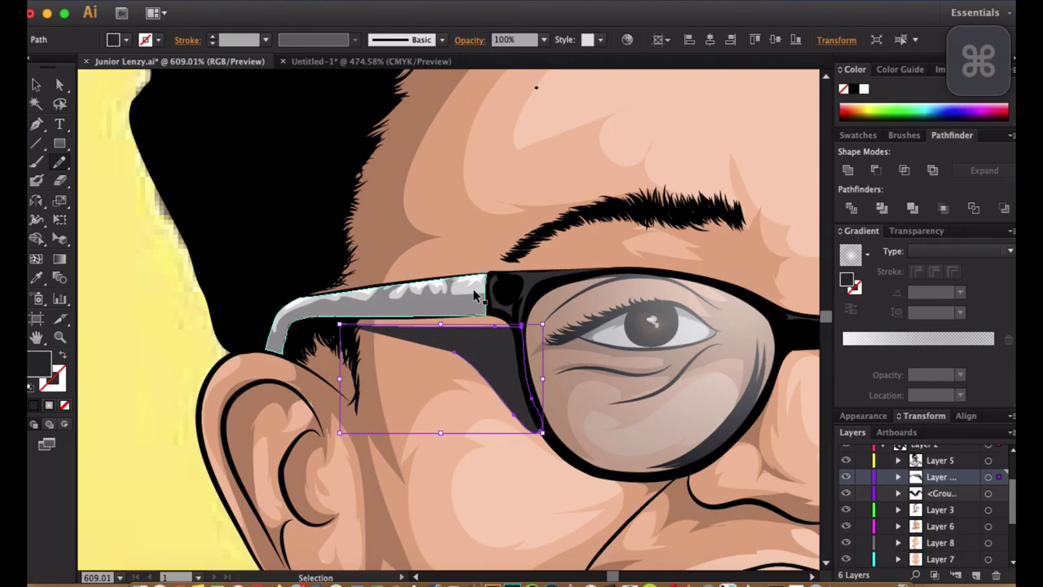
left_click(517, 345, "ctrl+shift")
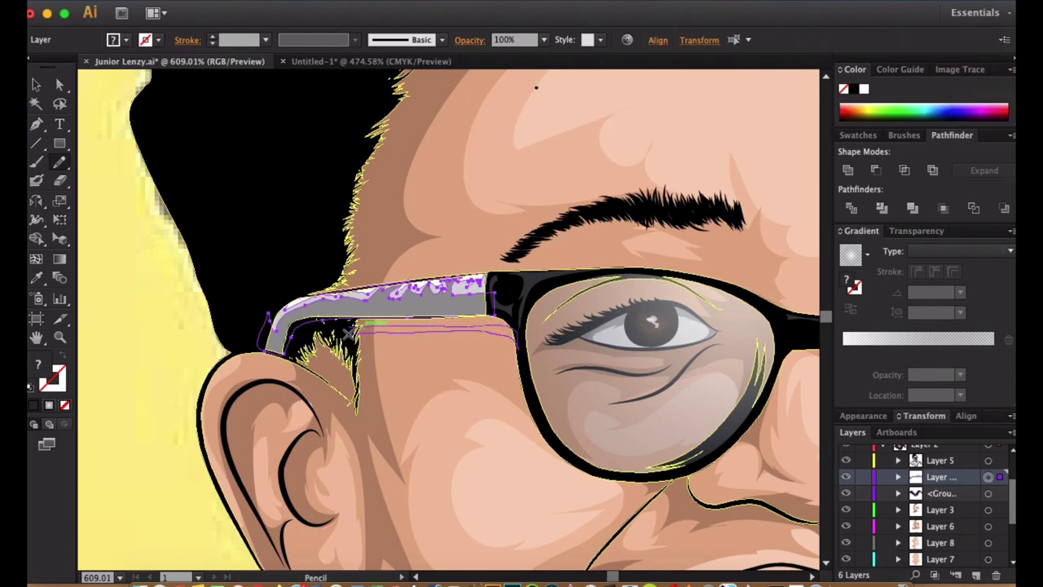
left_click(360, 330, "ctrl")
key("i")
left_click(374, 347)
left_click(917, 230)
left_click(1010, 251)
left_click(991, 388)
Pull the arm shadow line's end anchor leftward under the glasses arm.
key("z")
left_click_drag(418, 324, 516, 315)
key("a")
left_click(512, 330)
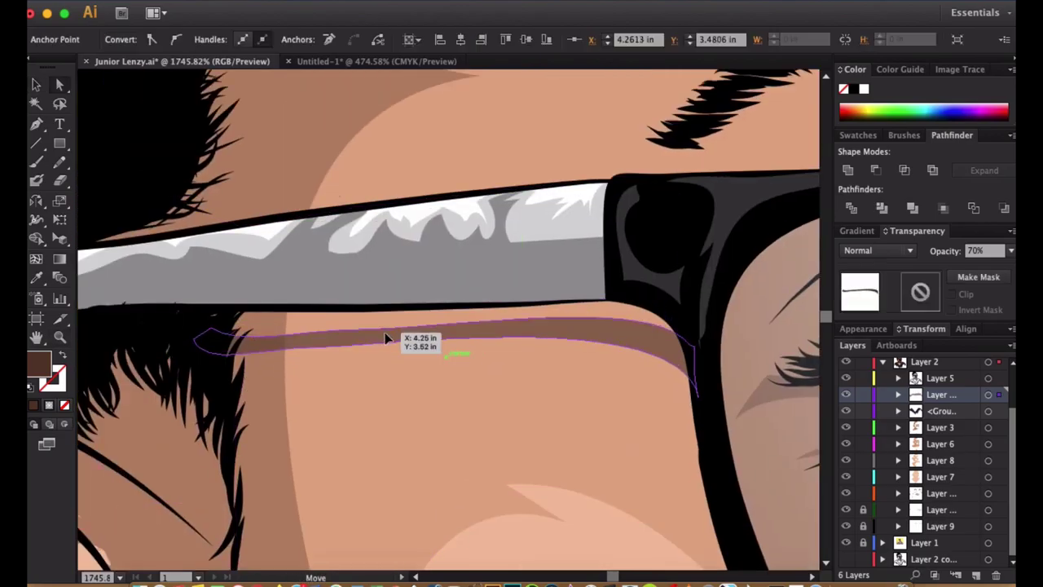
left_click_drag(386, 337, 297, 343)
scroll(344, 339, "right", 5)
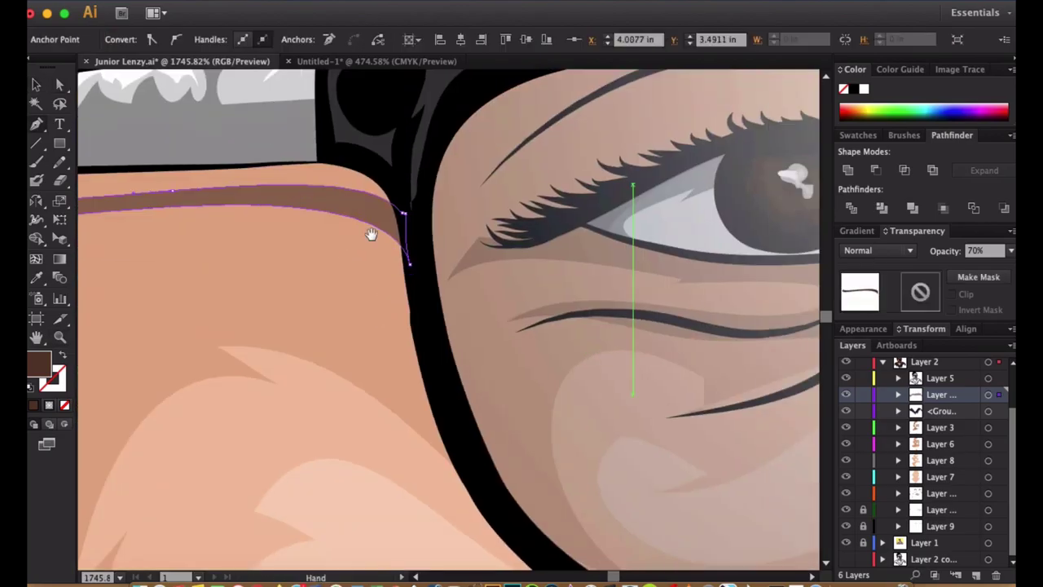
scroll(380, 317, "down", 4)
Pencil-draw a shadow stroke along the lens rim at 60% opacity.
key("n")
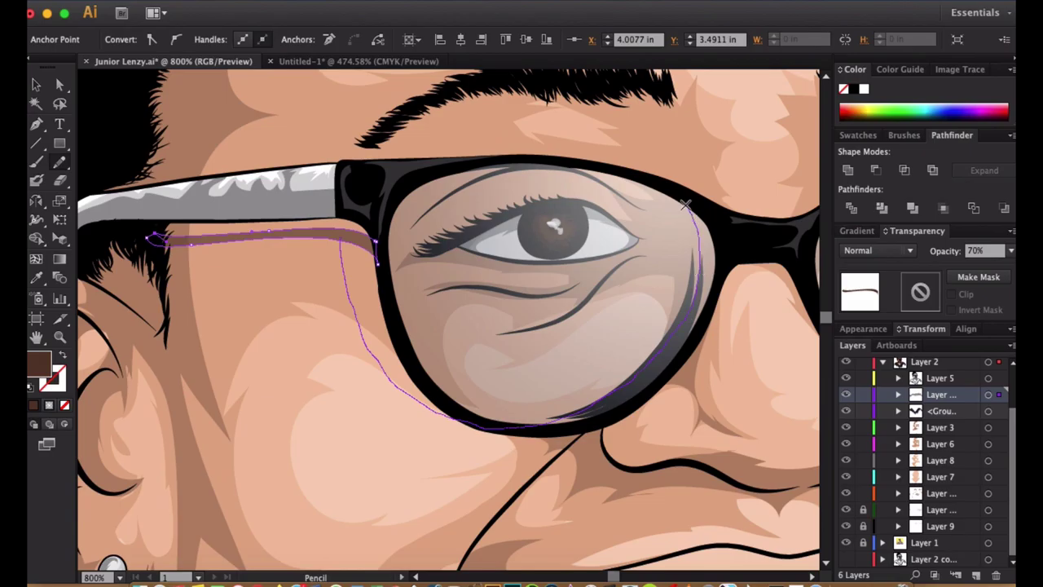
left_click_drag(430, 389, 429, 391)
left_click(1011, 250)
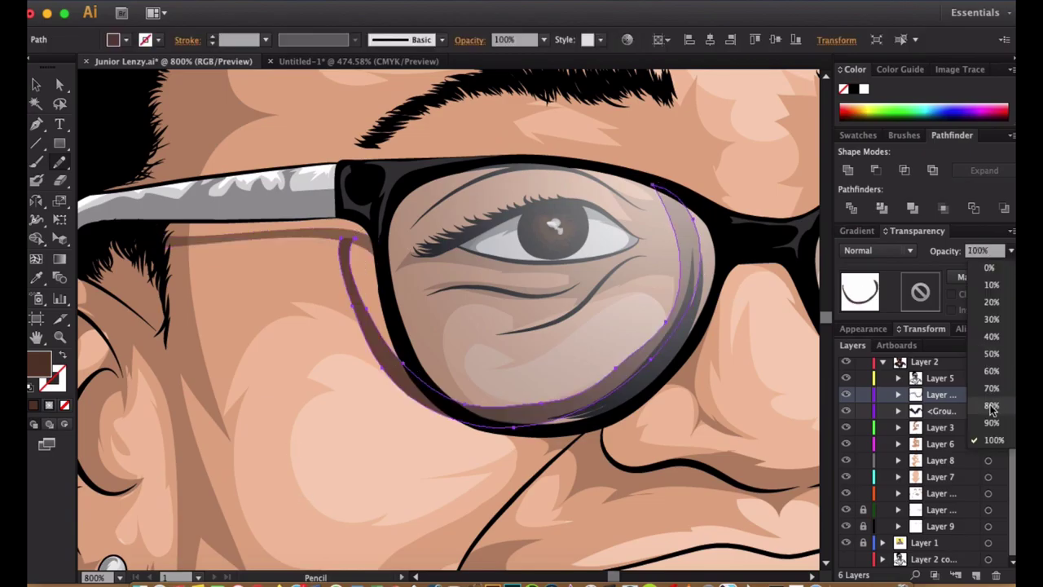
left_click(992, 371)
key("a")
scroll(372, 245, "up", 2)
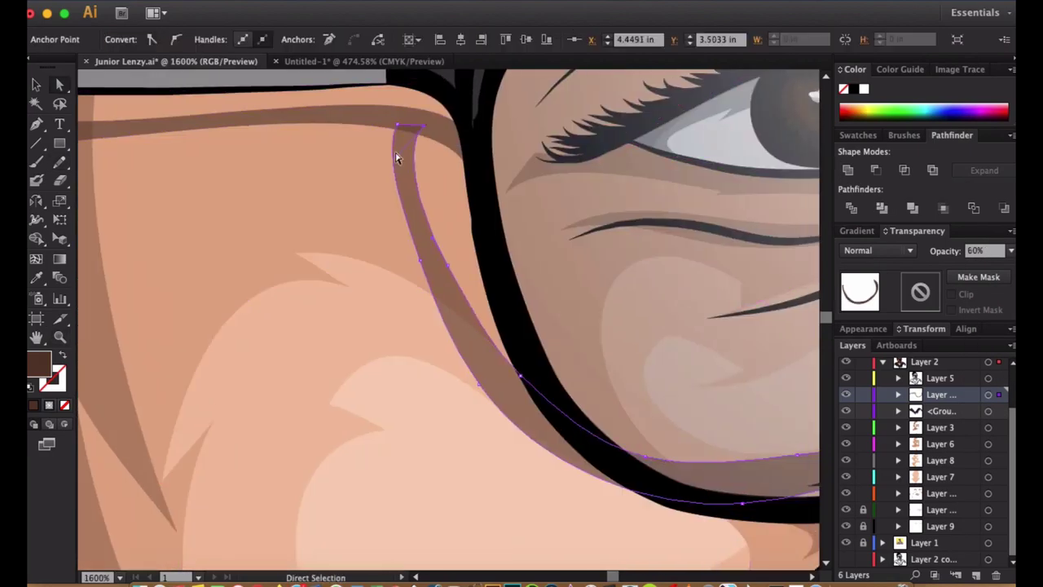
scroll(489, 293, "down", 3)
scroll(489, 294, "right", 3)
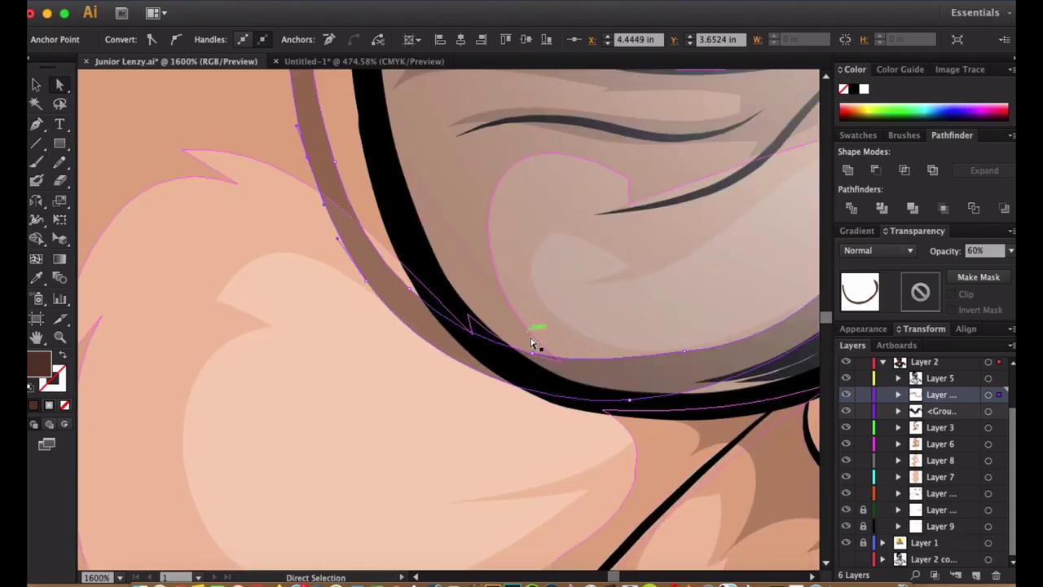
scroll(440, 297, "right", 3)
left_click_drag(464, 306, 404, 356)
scroll(404, 355, "right", 5)
scroll(371, 307, "up", 5)
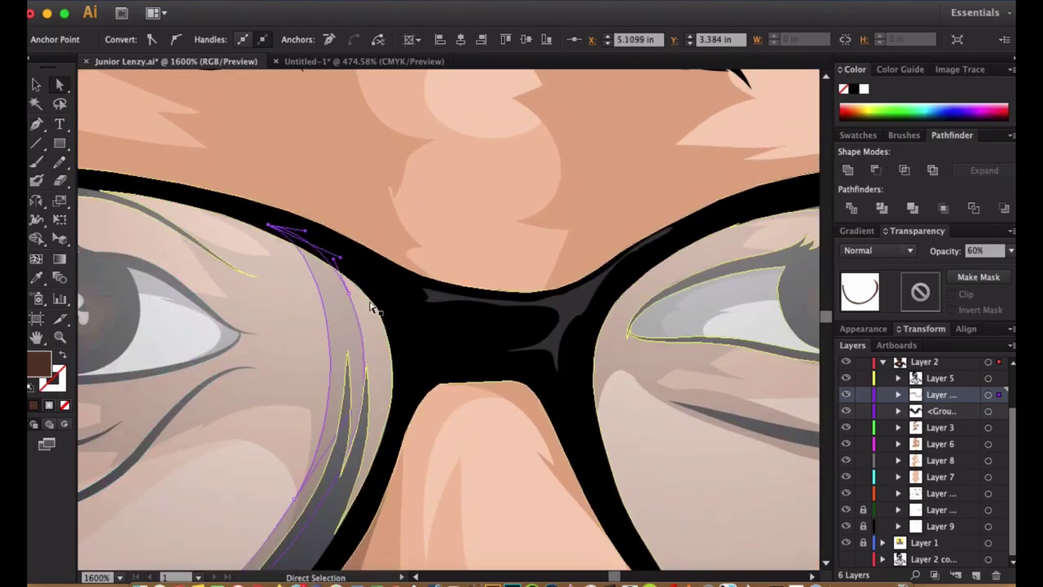
scroll(377, 373, "down", 5)
scroll(377, 310, "down", 5)
scroll(289, 298, "up", 5)
Color the new piece the strap shadow's brown, combine them into one shape, and trim anchors.
key("n")
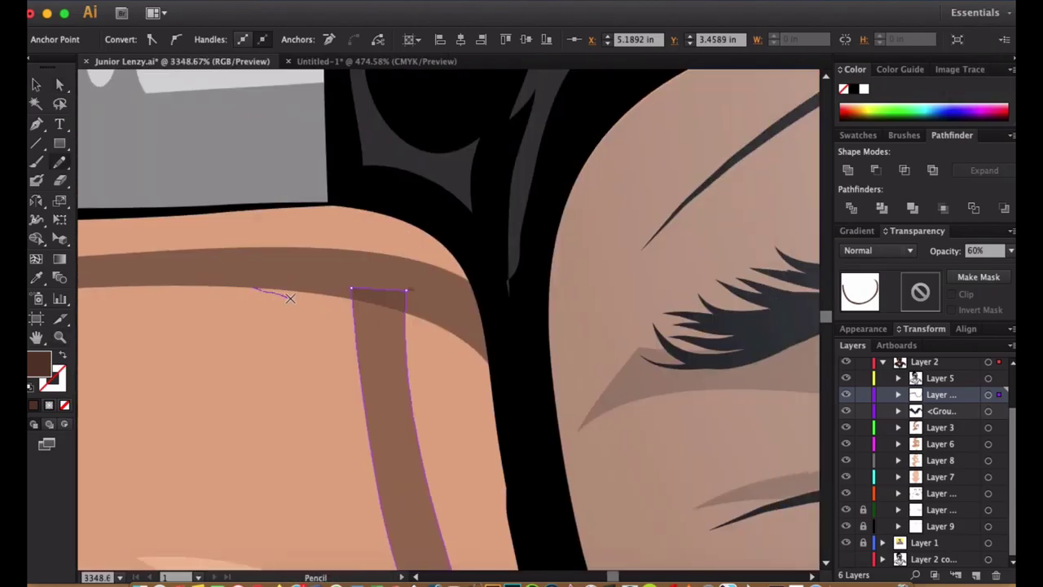
key("i")
left_click(435, 325)
key("v")
left_click(375, 391, "shift")
key("a")
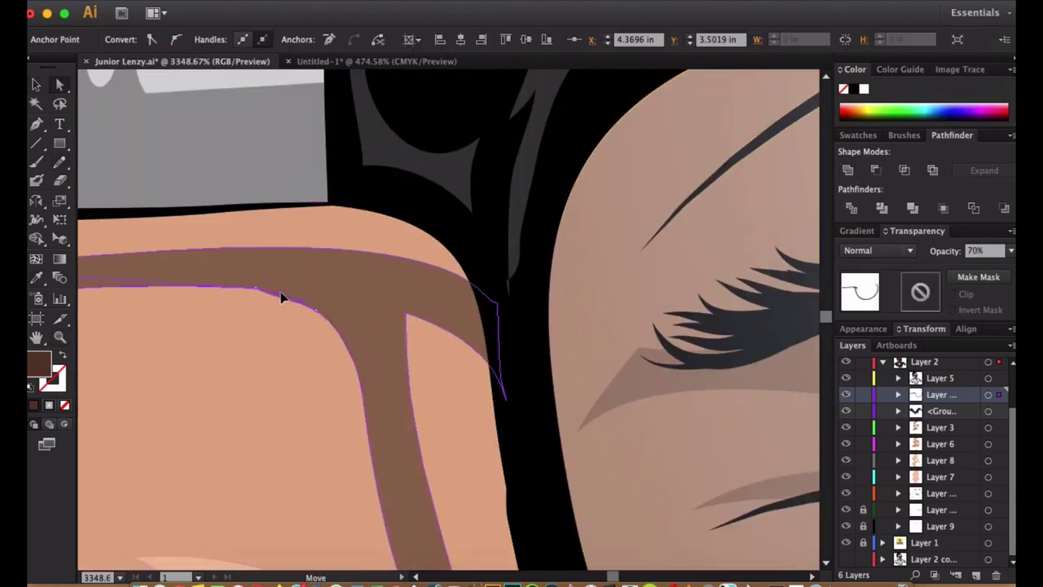
left_click(376, 393)
left_click(352, 359)
key("minus")
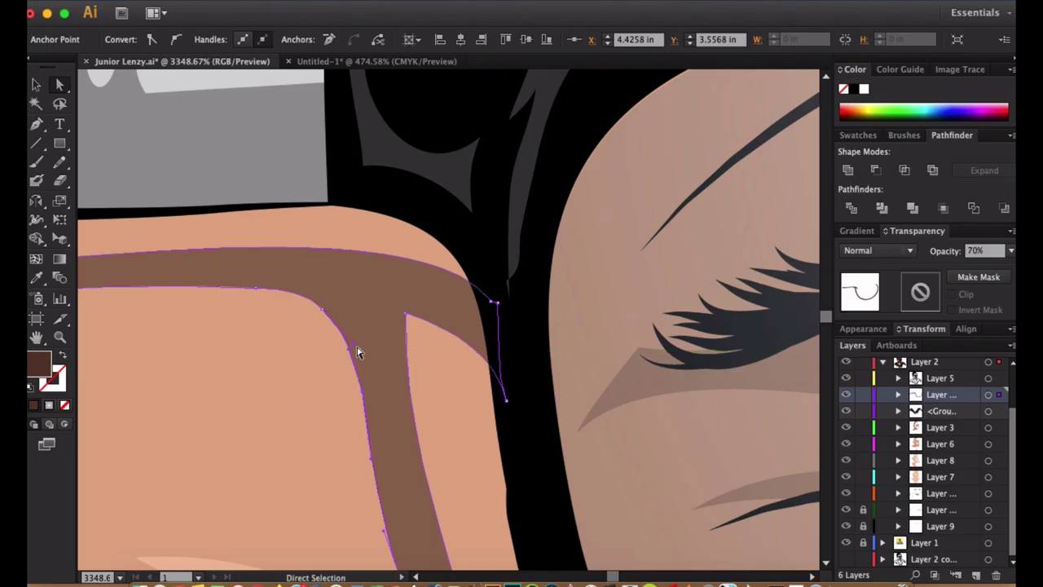
scroll(372, 357, "up", 3)
left_click(349, 196)
left_click(375, 203)
scroll(345, 358, "up", 5)
left_click_drag(344, 359, 176, 379)
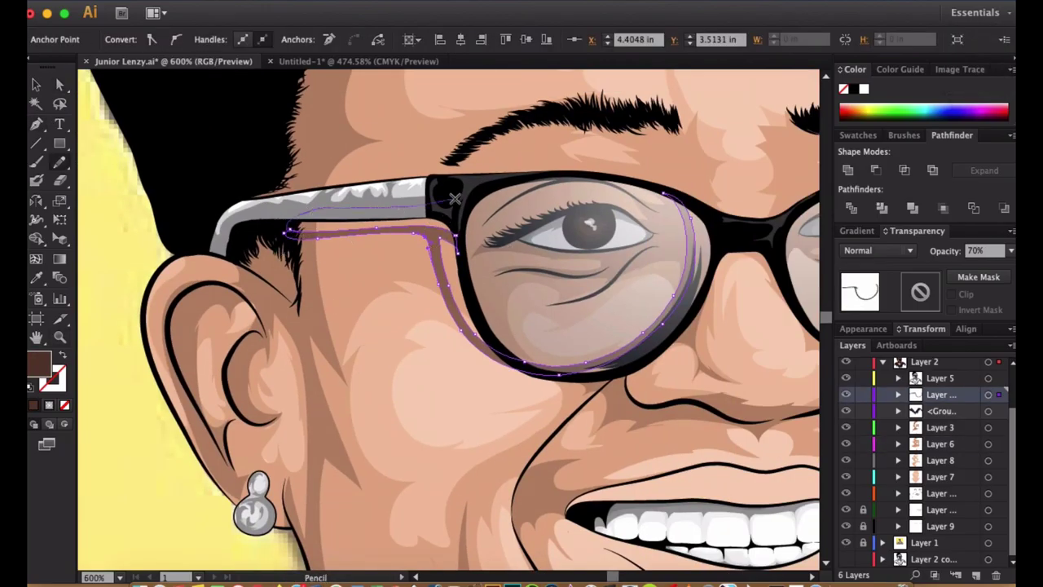
Apply a Gaussian Blur to the glasses shadow paths.
key("v")
left_click(361, 361)
left_click(355, 233)
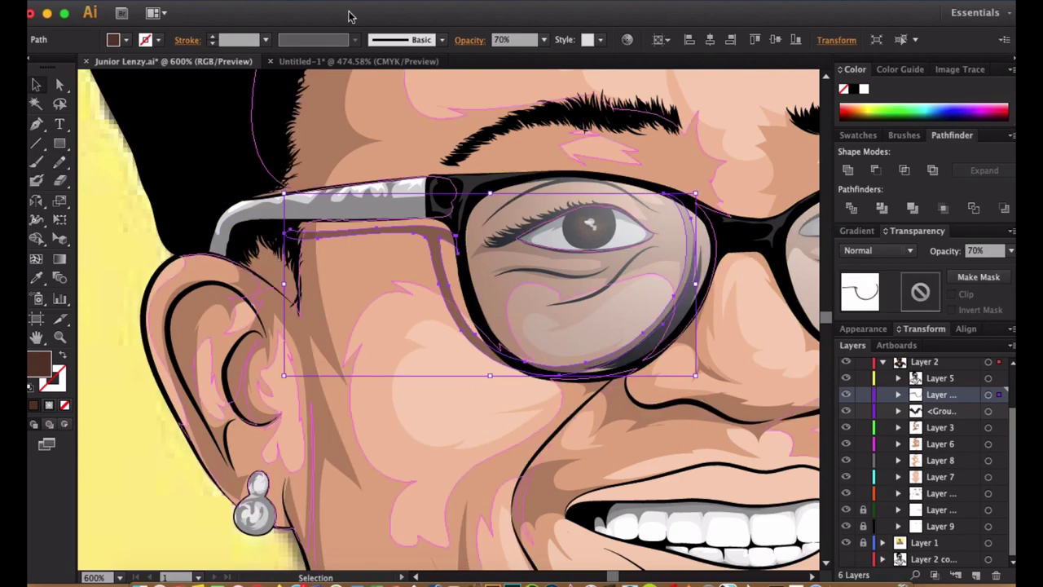
left_click(358, 33)
left_click(790, 147)
key("Return")
left_click(530, 298, "alt")
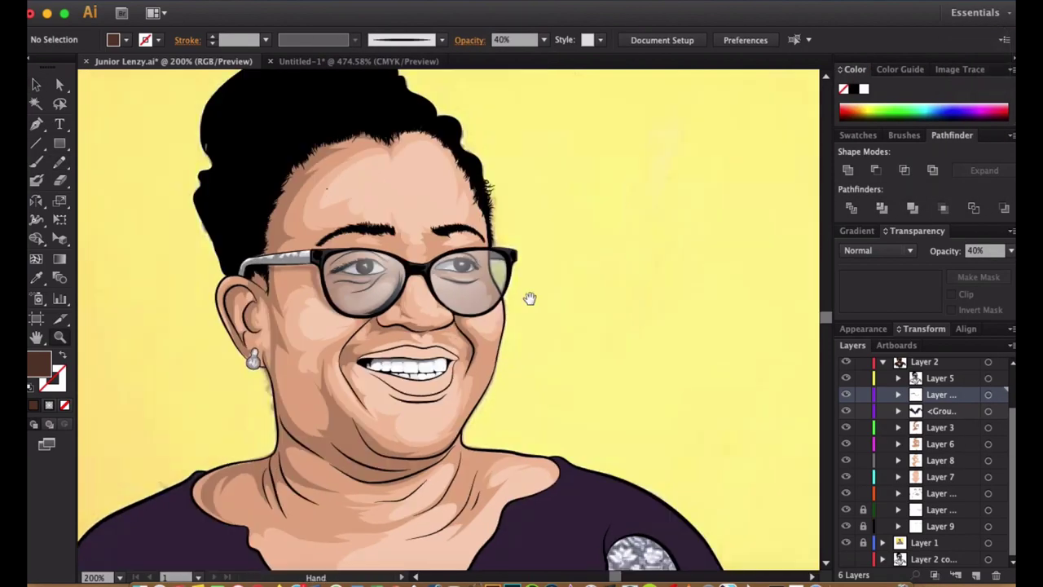
Zoom out to the full artboard and hide the yellow background and shirt pattern layers.
key("super+minus")
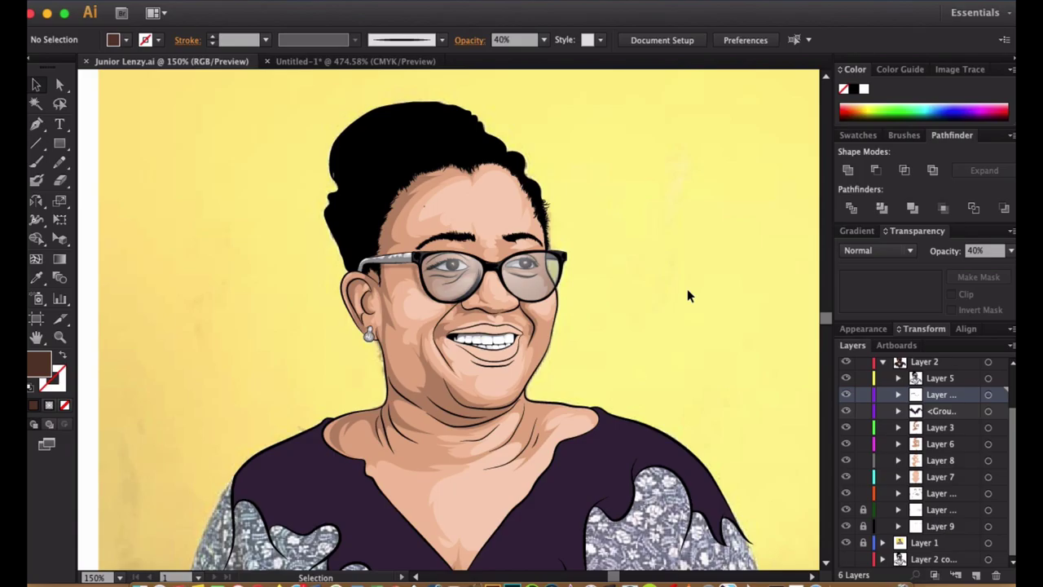
key("super+minus")
scroll(687, 296, "left", 5)
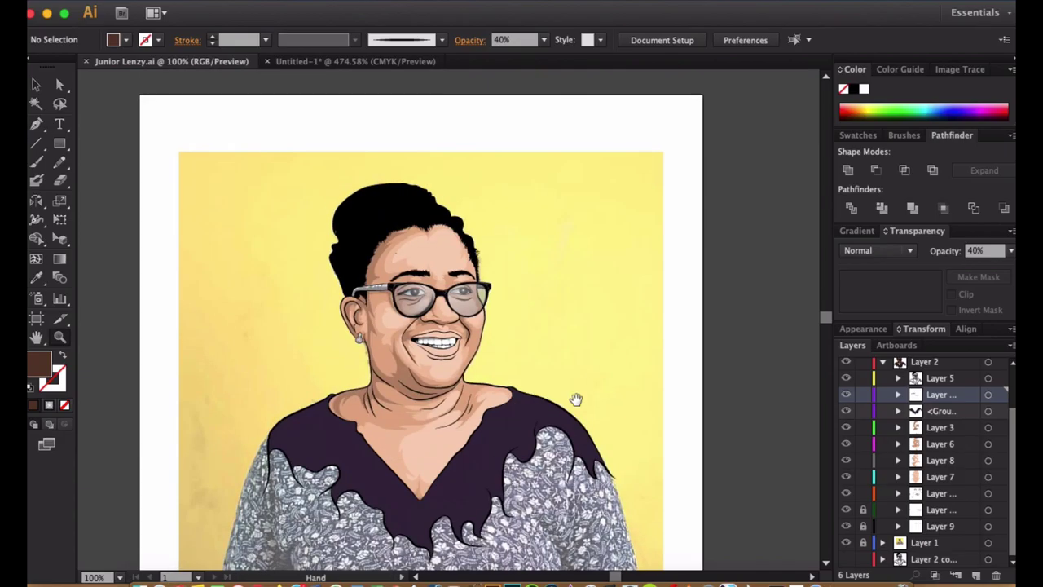
left_click(846, 542)
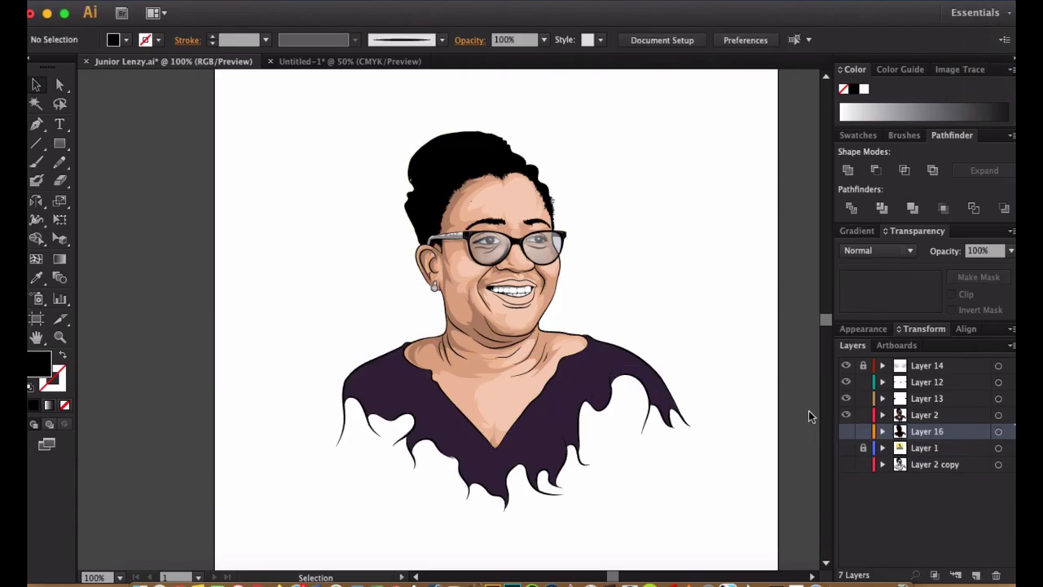
Offset the silhouette left behind the portrait and make it dark grey at 90% opacity.
left_click_drag(630, 313, 490, 308)
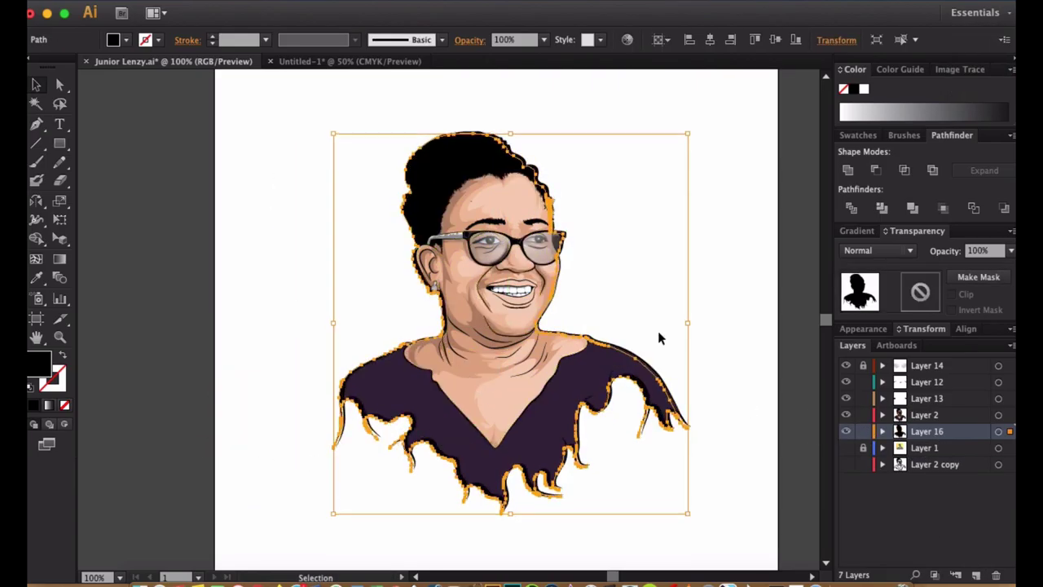
left_click(752, 410)
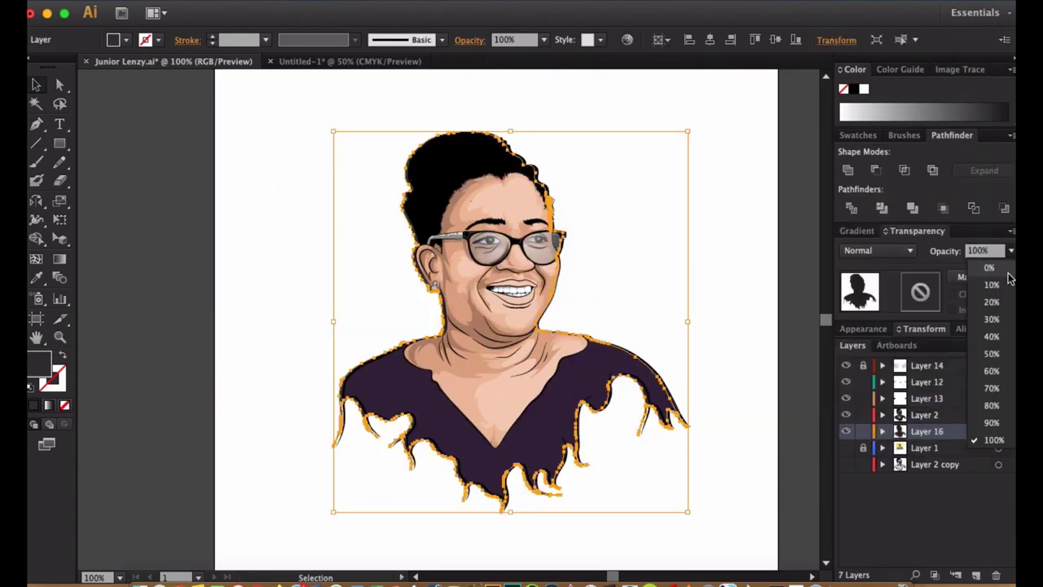
left_click(765, 418)
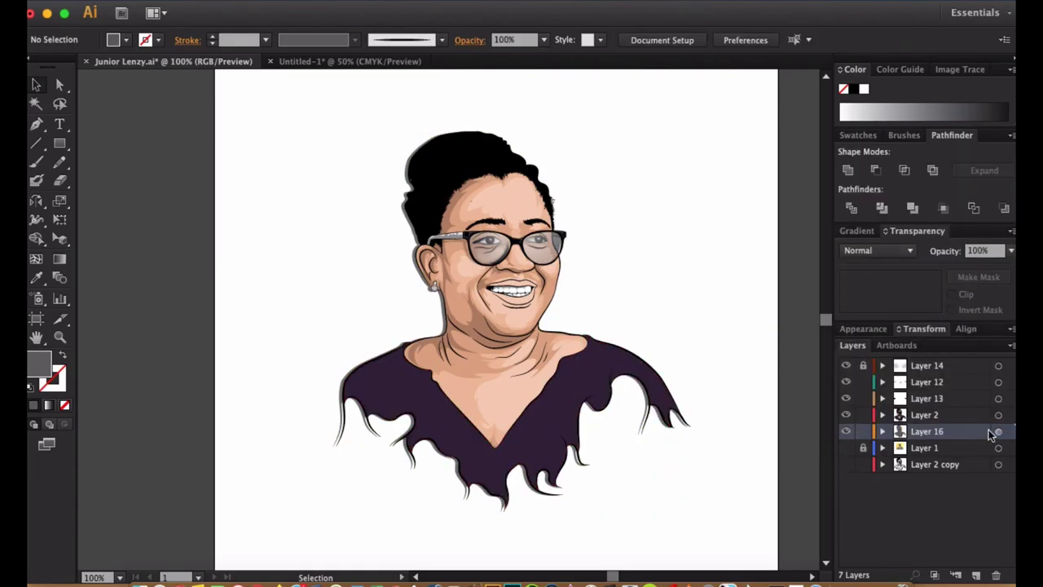
left_click(998, 431)
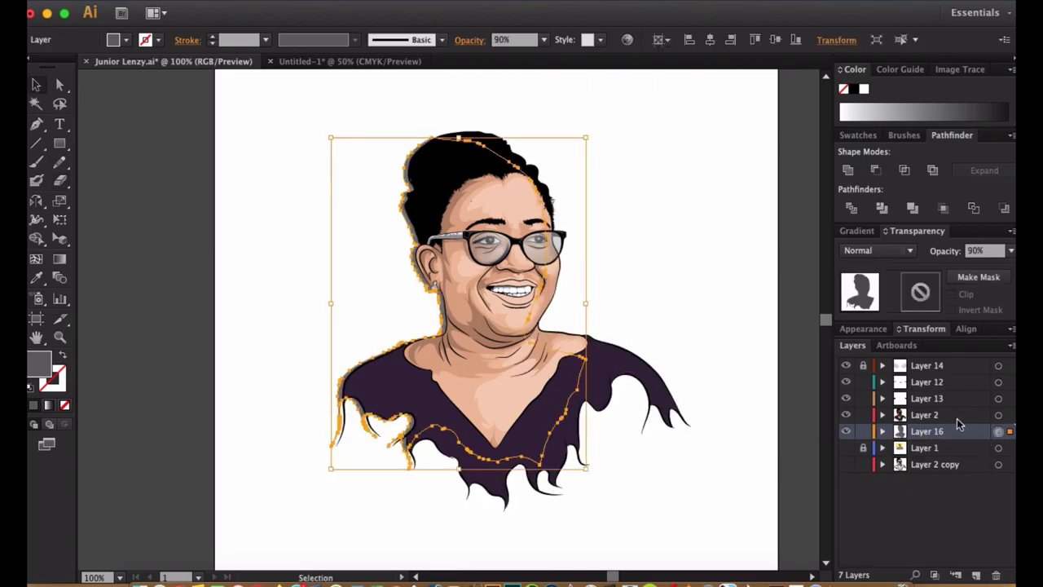
left_click(806, 466)
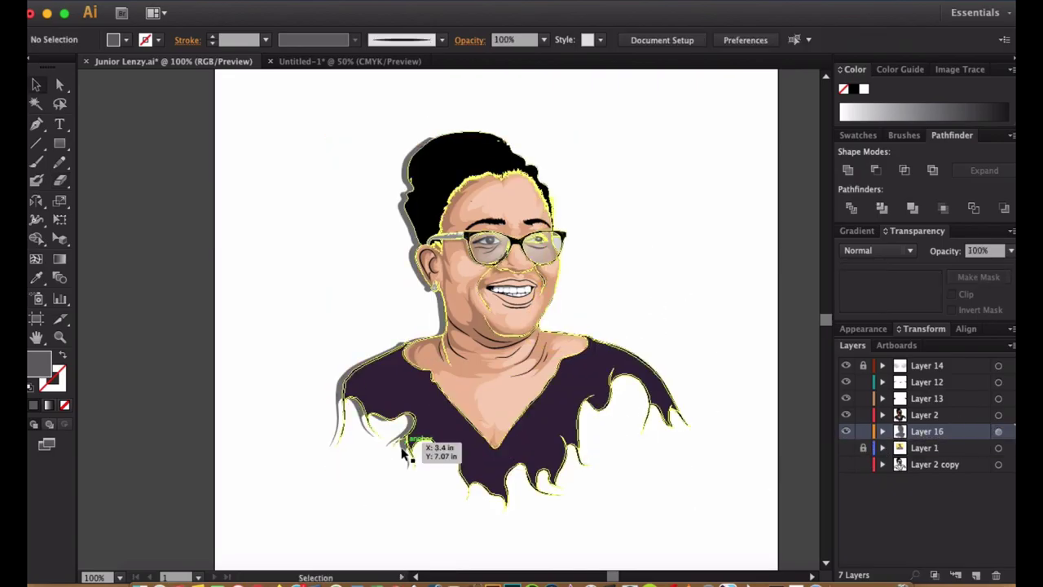
Erase part of the shadow by the lower-left shirt and pull the shirt's lower-left anchor down.
left_click_drag(408, 443, 366, 444)
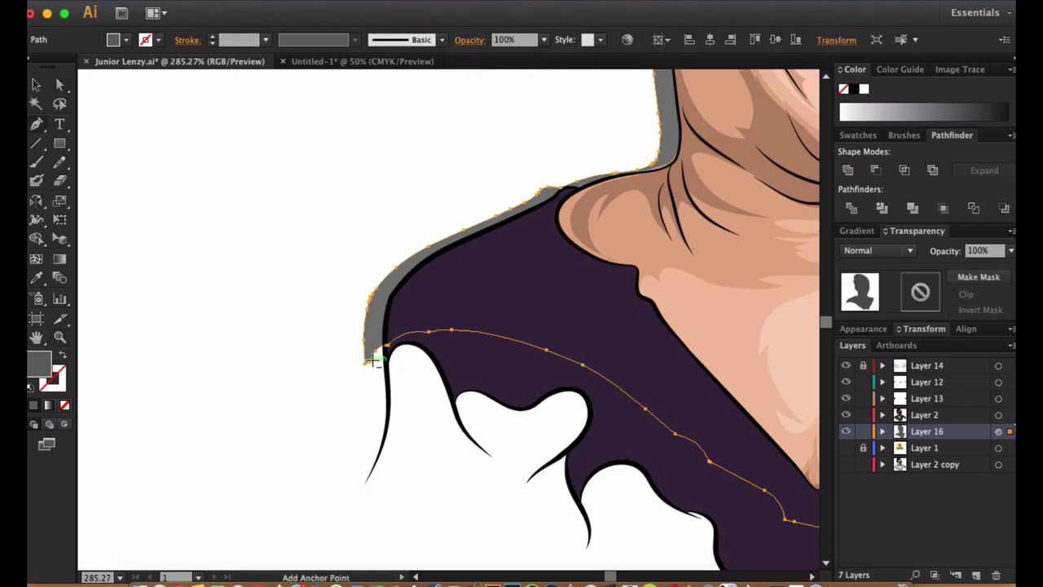
left_click_drag(367, 361, 371, 420)
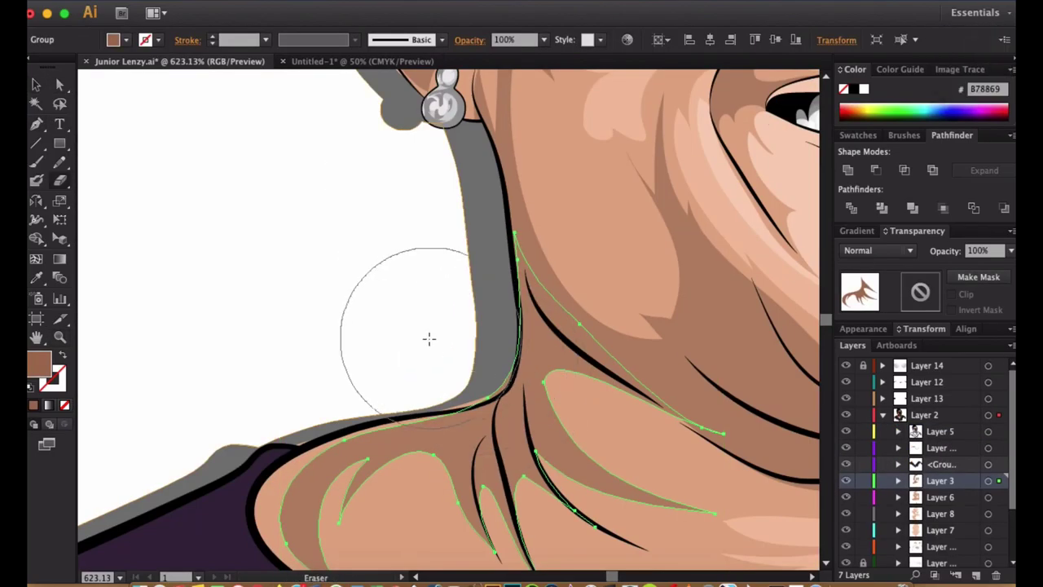
key("bracketleft")
key("bracketleft")
key("bracketleft")
key("bracketleft")
left_click(481, 366, "super")
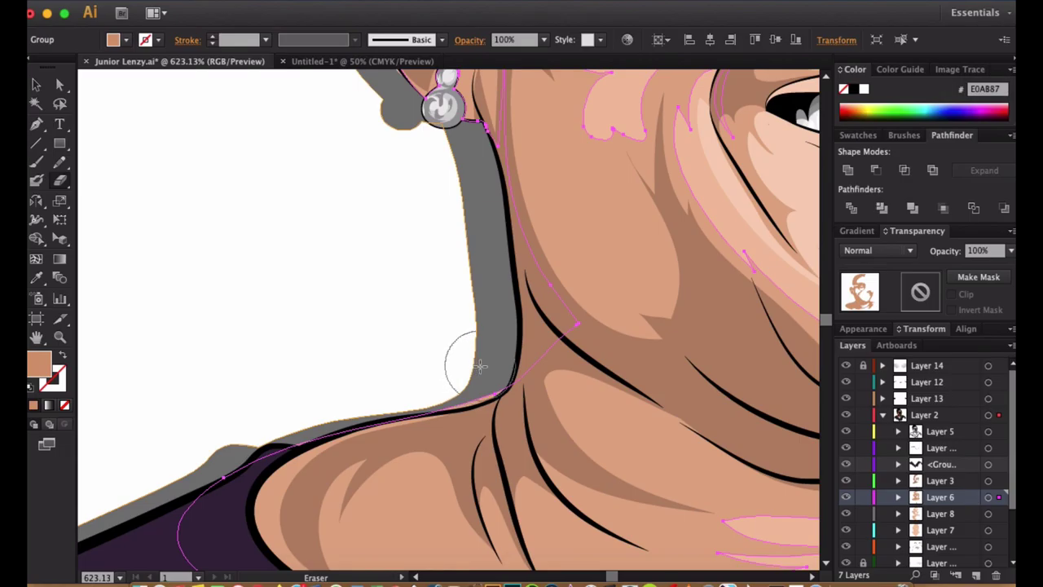
key("super+shift+a")
Nudge the shoulder outline's anchors to slightly reshape the shoulder curve.
key("super+minus")
key("super+minus")
key("super+minus")
key("super+minus")
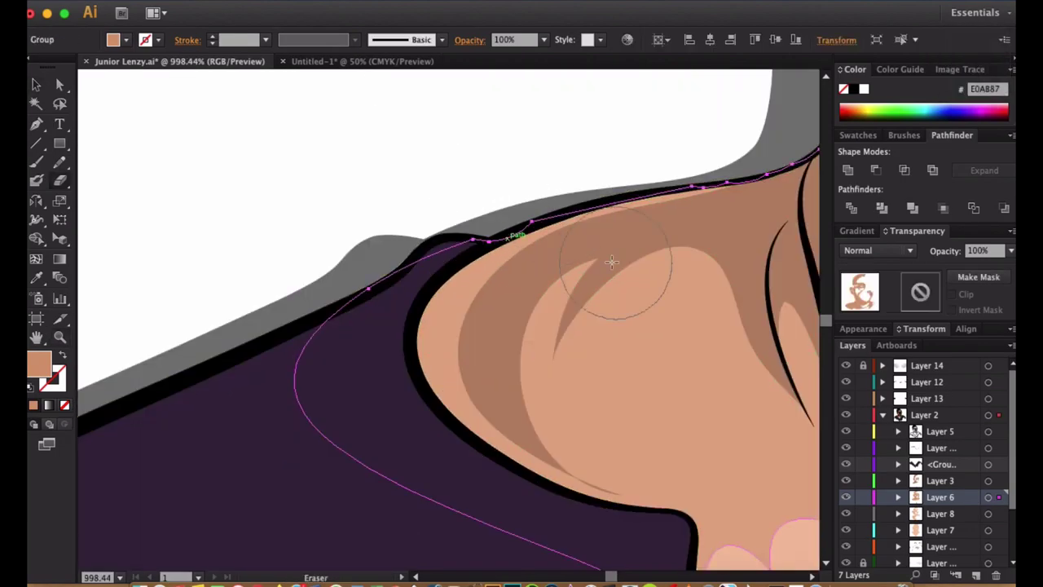
key("super+shift+a")
left_click(882, 415)
key("z")
key("super+minus")
key("super+minus")
key("super+minus")
key("super+minus")
key("super+minus")
key("super+minus")
left_click_drag(326, 268, 473, 375)
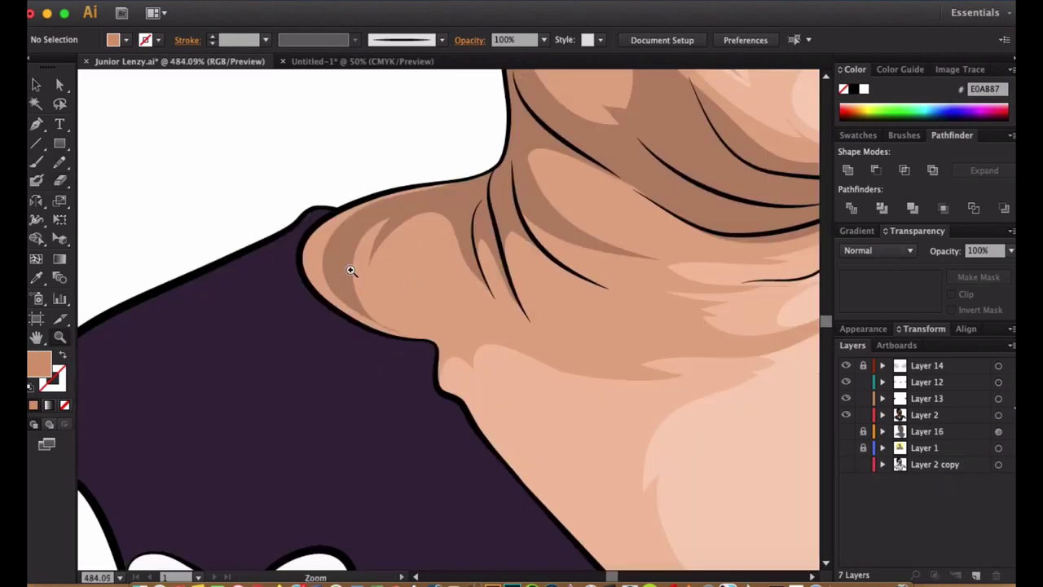
key("a")
left_click(344, 290)
left_click_drag(372, 211, 359, 204)
left_click_drag(312, 287, 312, 293)
Drop the traced silhouette into the portrait file, then undo the drop.
key("super+shift+a")
key("v")
scroll(431, 399, "down", 6)
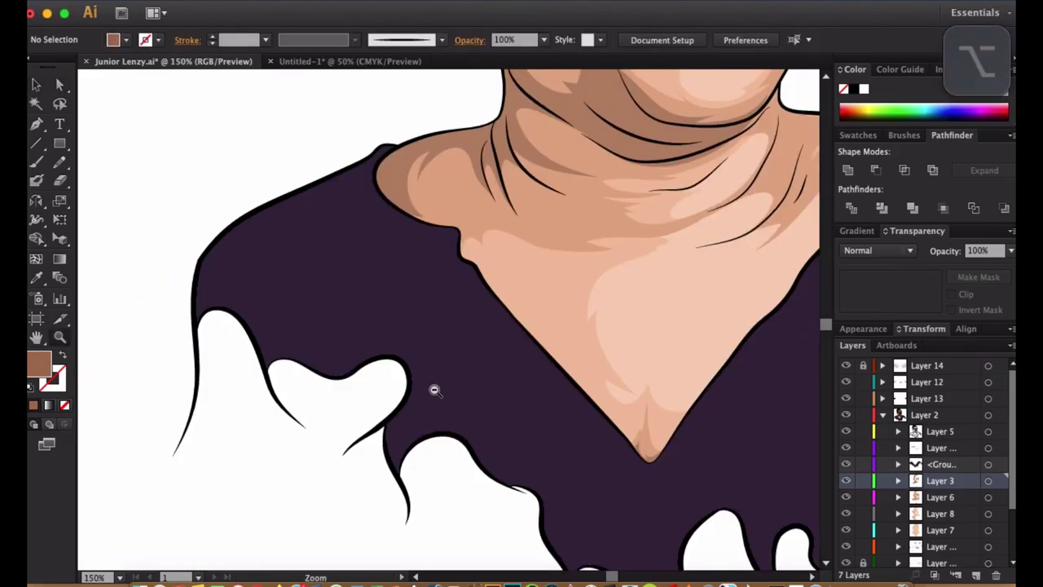
scroll(545, 326, "up", 6)
left_click(545, 326)
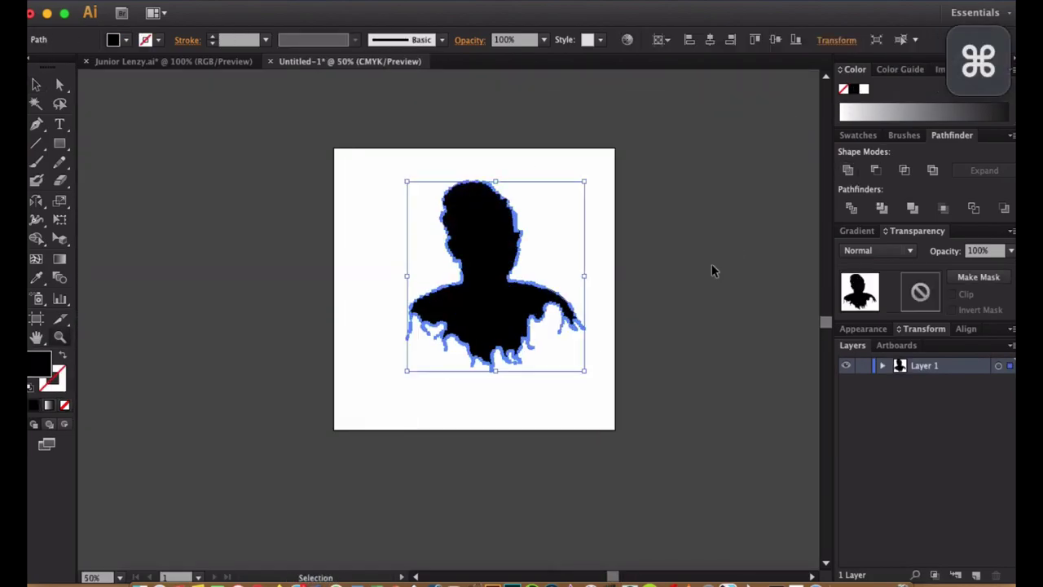
mouse_move(489, 277)
left_mouse_down()
mouse_move(231, 81)
mouse_move(444, 302)
left_mouse_up()
key("super+z")
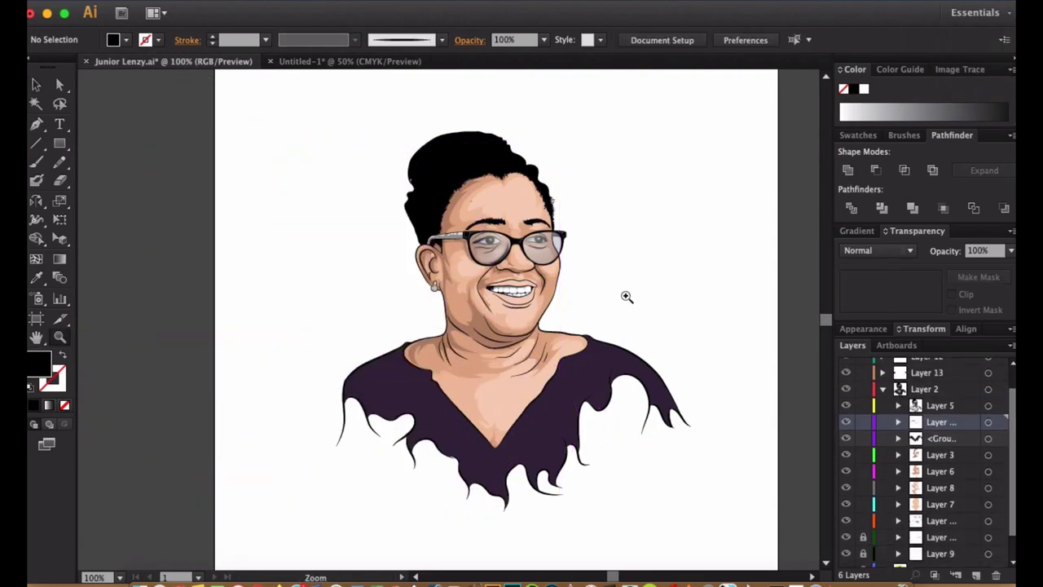
Paste the silhouette into a new layer behind the portrait and shift it right.
left_click(883, 415)
key("super+shift+z")
key("super+shift+z")
key("super+z")
key("super+shift+z")
left_click_drag(372, 315, 502, 308)
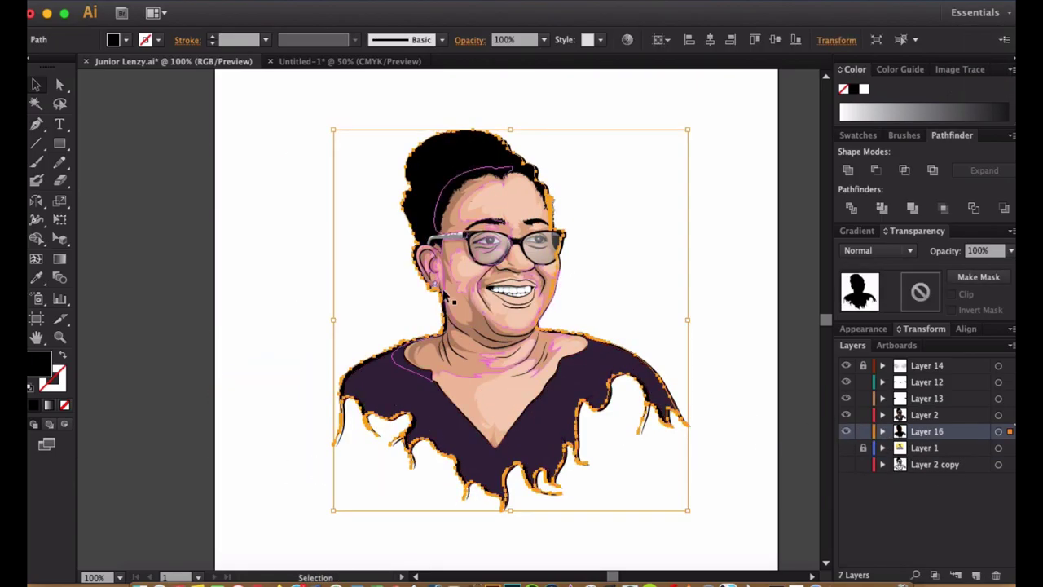
left_click(744, 389)
Set the silhouette shadow's fill to grey #606060 in the Color Picker.
left_click(998, 431)
double_click(38, 362)
left_click(594, 317)
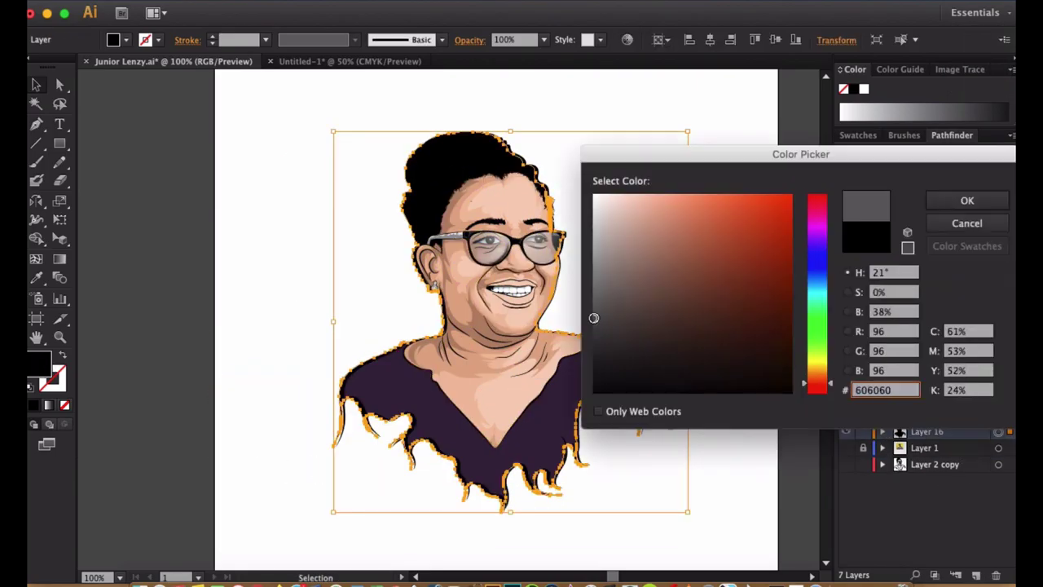
left_click(966, 201)
double_click(38, 361)
left_click(654, 349)
key("Return")
Reselect Layer 16's silhouette and set its opacity to 90%.
left_click(753, 474)
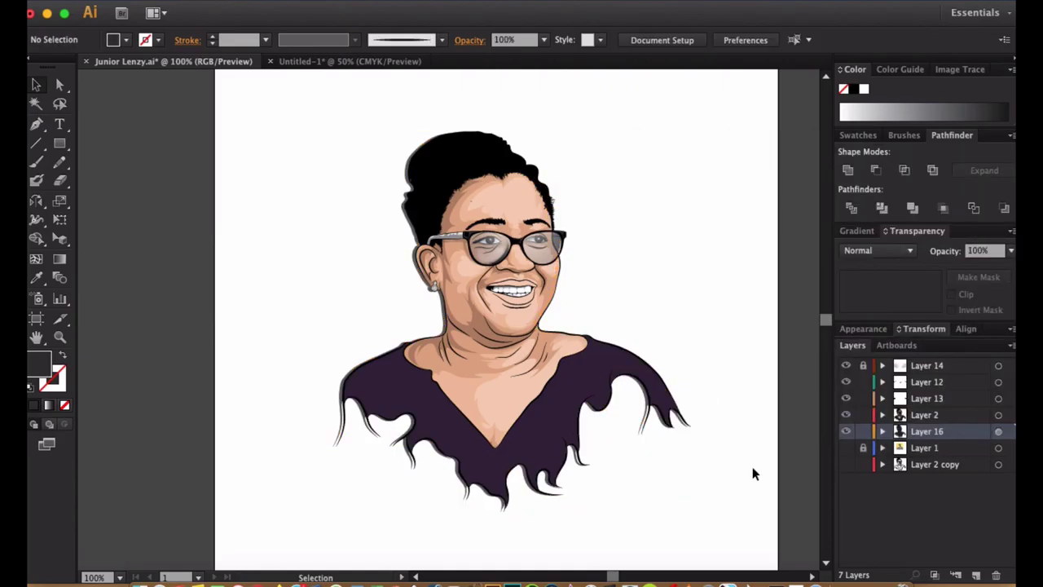
left_click(998, 431)
left_click(745, 448)
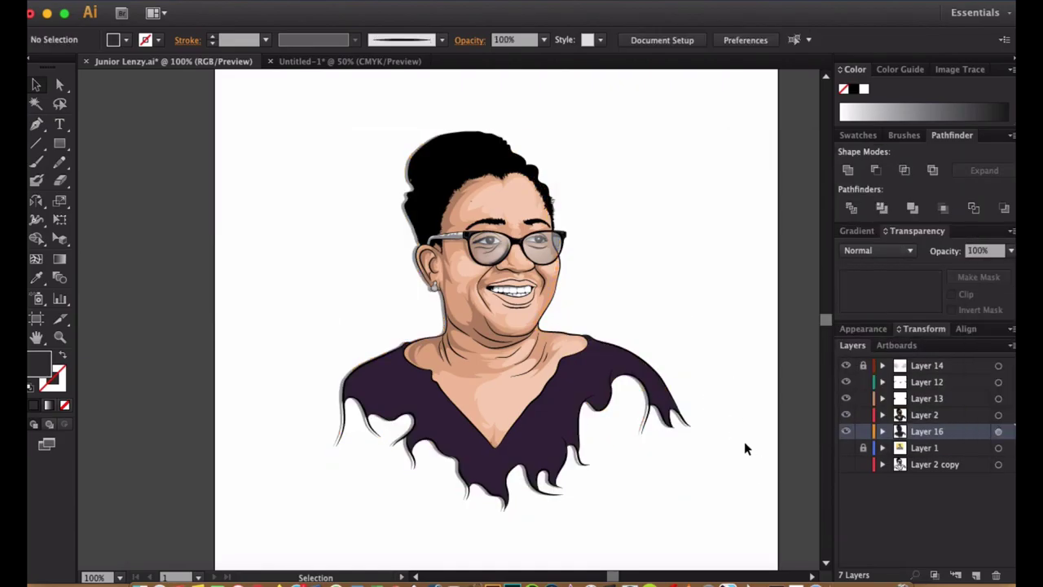
left_click(999, 431)
double_click(38, 362)
key("Escape")
left_click(787, 331)
left_click(998, 431)
Erase the shadow across the lower shirt and right shoulder.
key("shift+e")
mouse_move(425, 467)
left_mouse_down()
mouse_move(472, 489)
mouse_move(565, 468)
mouse_move(659, 424)
mouse_move(527, 155)
mouse_move(691, 459)
left_mouse_up()
key("v")
left_click(638, 347)
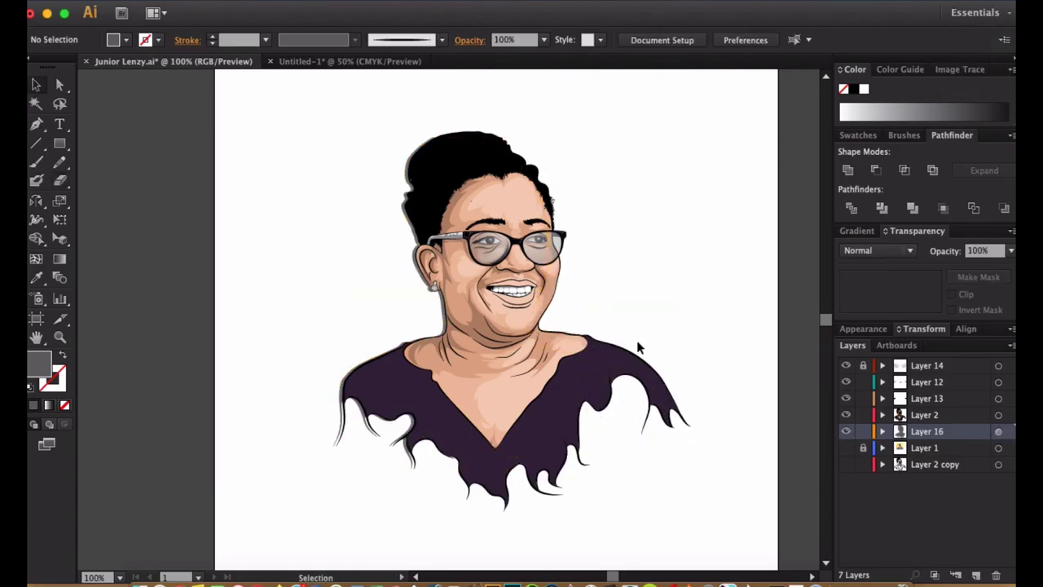
Select Layer 16's shadow and erase it over the left shoulder.
left_click(997, 433)
left_click(719, 398)
left_click(998, 431)
left_click(689, 291)
key("super+a")
key("shift+e")
left_click_drag(396, 438, 337, 446)
key("v")
scroll(373, 475, "up", 5)
Reposition the shoulder's corner anchor slightly with Direct Selection.
key("a")
left_click(371, 365)
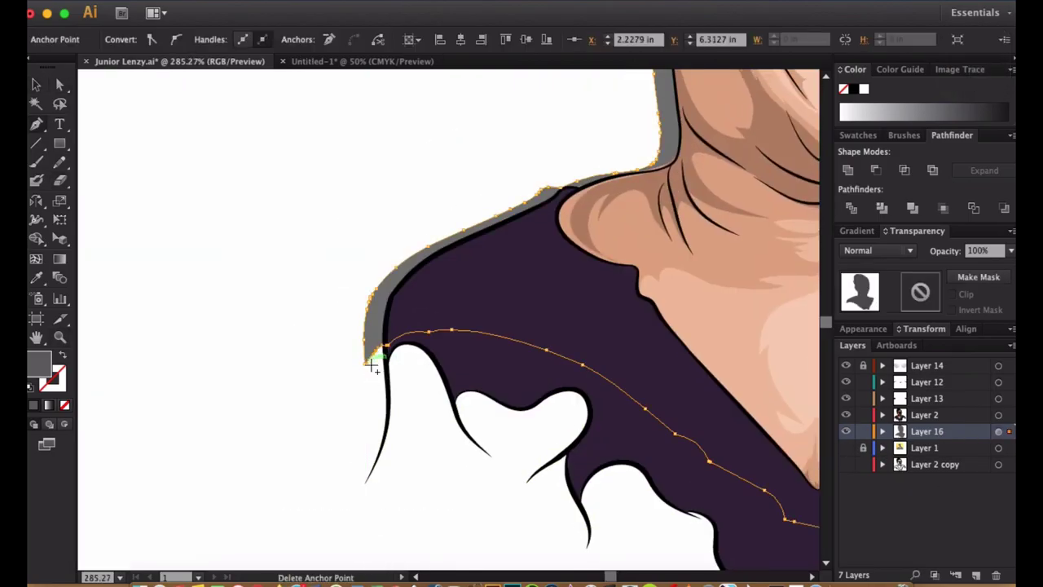
mouse_move(372, 366)
left_mouse_down()
mouse_move(376, 412)
mouse_move(378, 363)
left_mouse_up()
key("v")
scroll(373, 426, "down", 6)
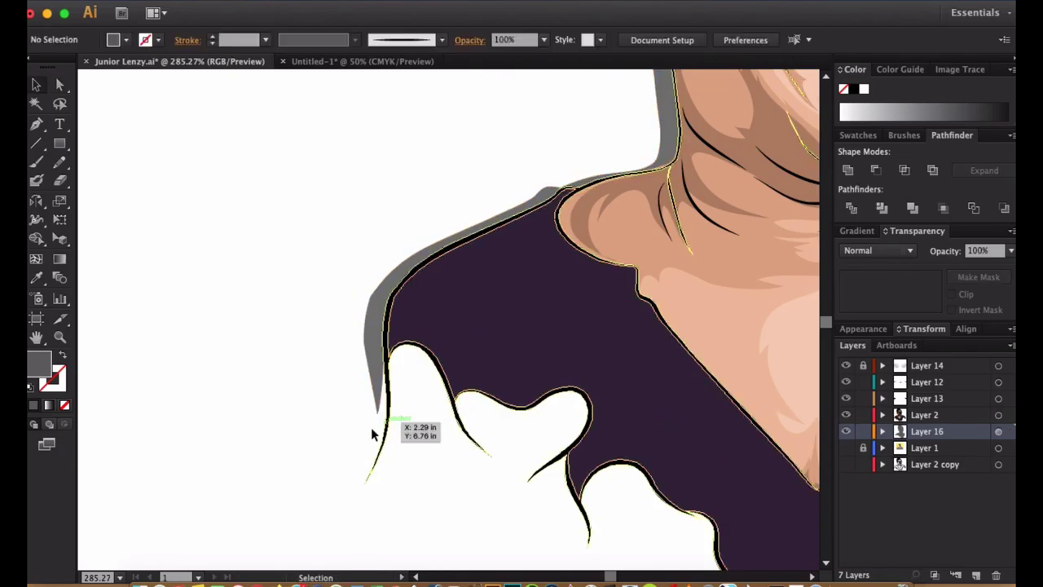
scroll(530, 383, "up", 7)
left_click(499, 397)
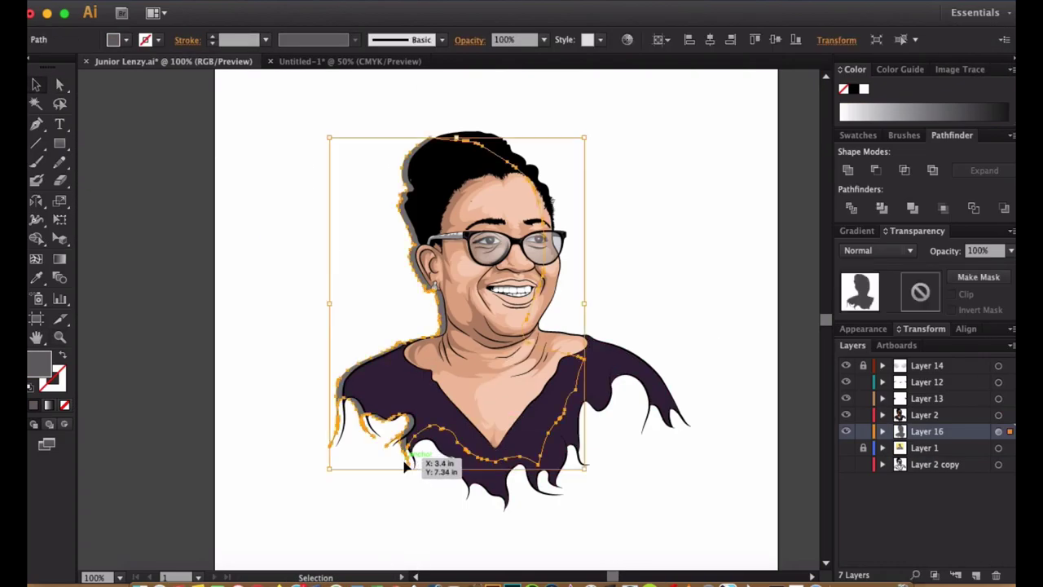
Erase more shadow over the left shoulder and move an anchor on the shoulder outline.
mouse_move(366, 435)
left_mouse_down()
mouse_move(342, 407)
mouse_move(418, 425)
mouse_move(315, 384)
left_mouse_up()
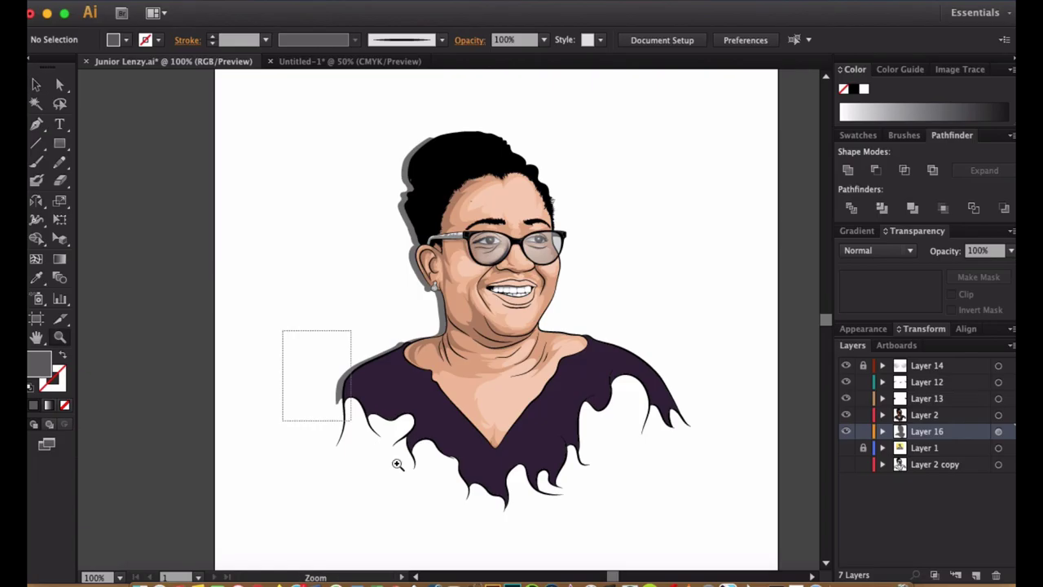
scroll(318, 391, "up", 4)
key("a")
left_click(367, 358)
key("p")
key("a")
left_click_drag(381, 377, 386, 354)
key("v")
left_click(316, 442)
scroll(603, 361, "down", 4)
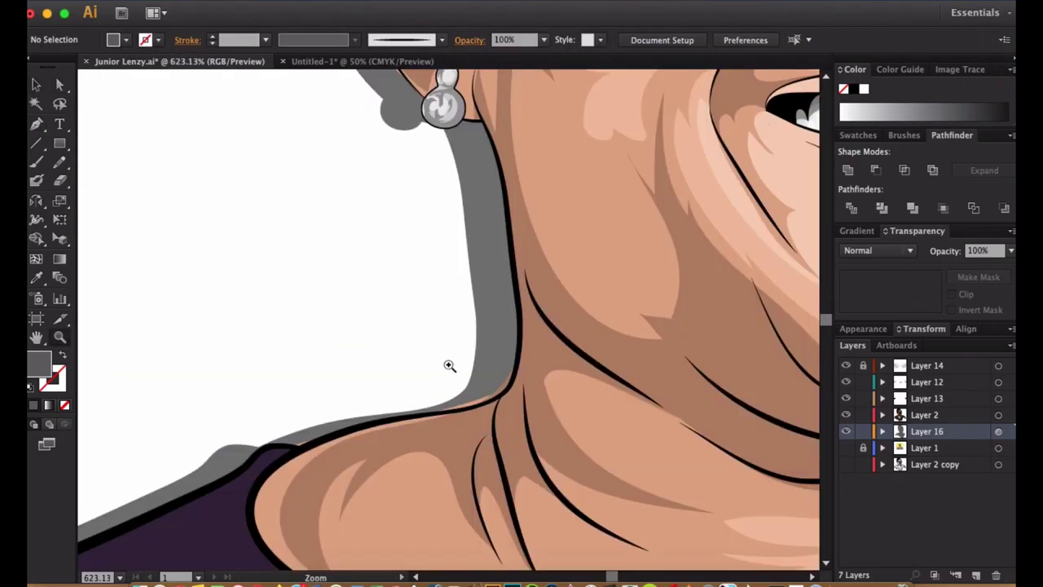
Move an anchor on the shoulder-neck outline path.
left_click(592, 414, "ctrl")
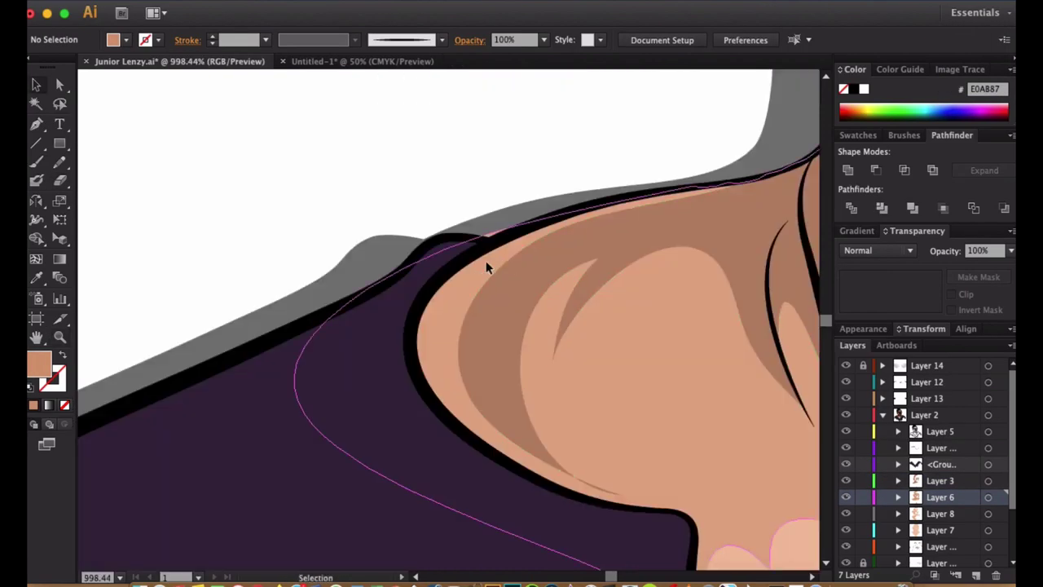
left_click(484, 181, "ctrl")
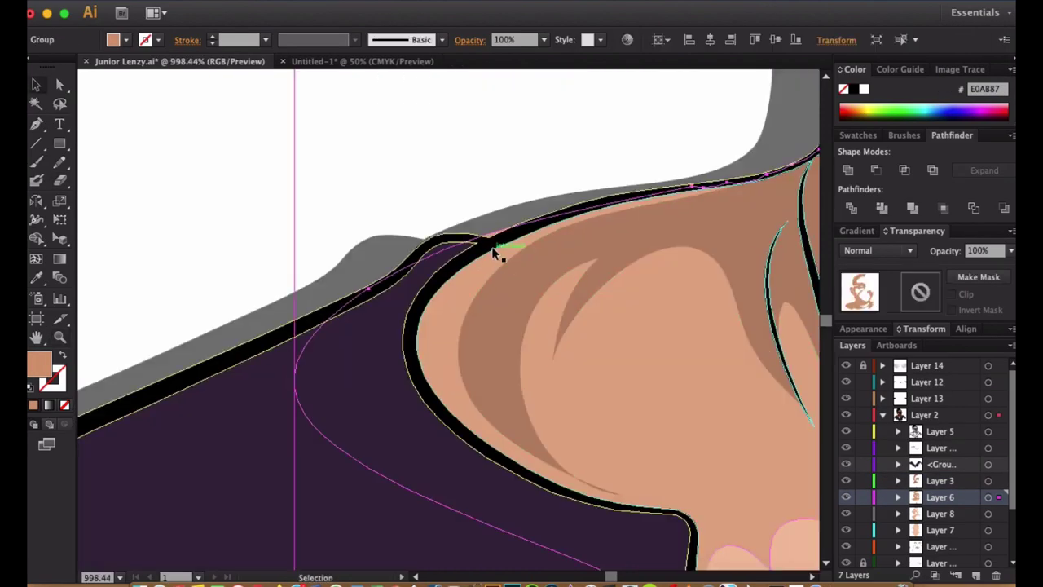
key("ctrl+shift+a")
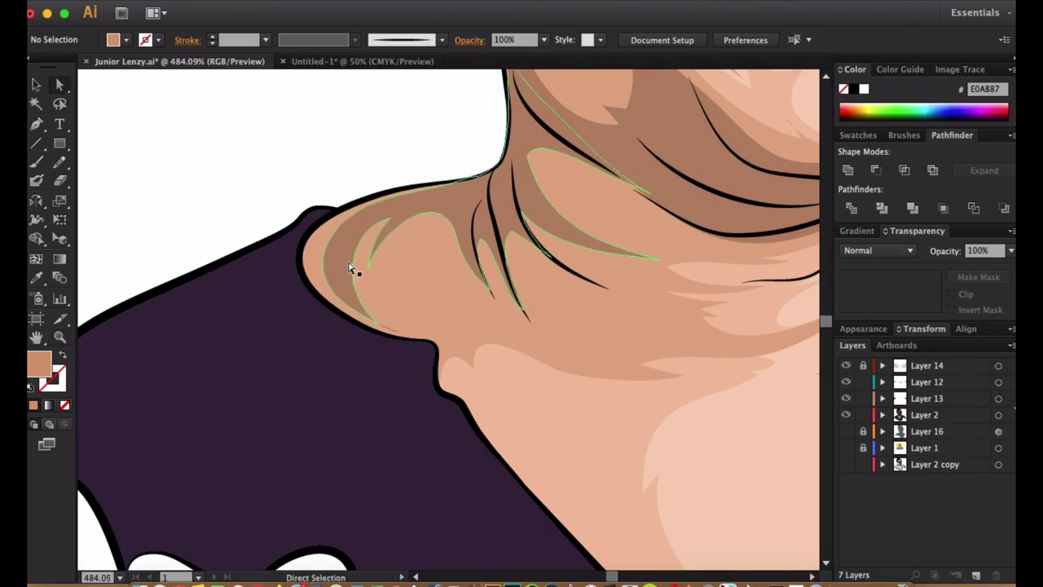
left_click(334, 267)
left_click_drag(334, 266, 309, 296)
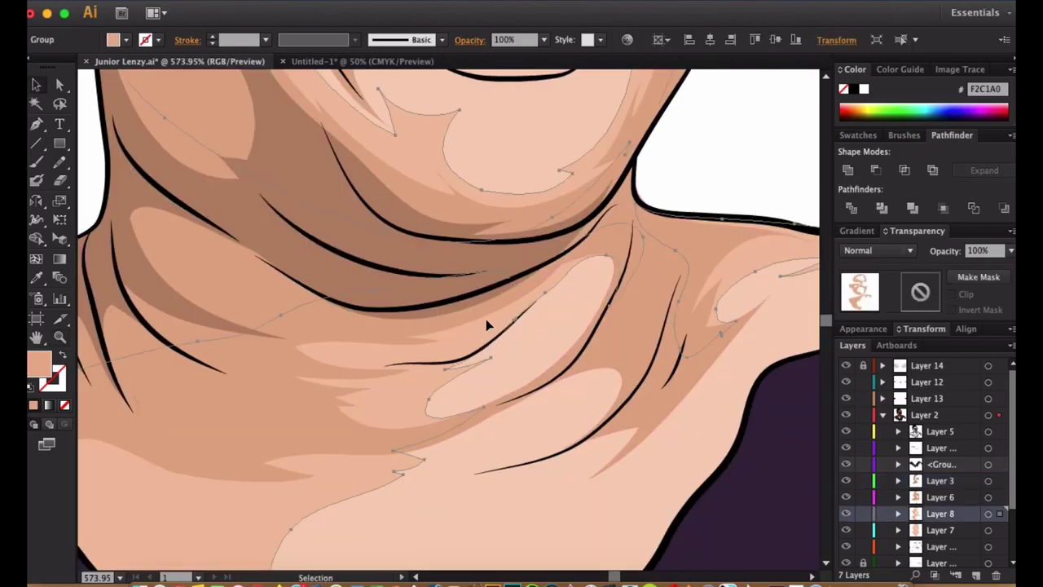
Redraw the light neck highlight with the Pencil and create new Layer 17.
key("n")
mouse_move(456, 412)
left_mouse_down()
mouse_move(571, 305)
mouse_move(565, 364)
left_mouse_up()
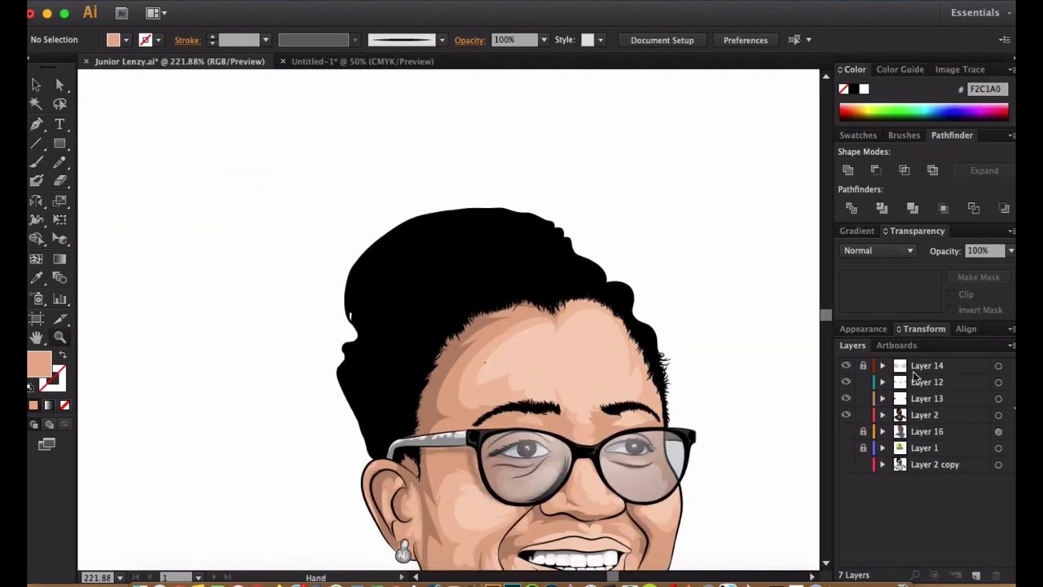
key("super+l")
Hide Layer 2, show the Layer 1 reference photo, and paint first hairline strokes on Layer 17.
left_click(846, 431)
left_click(846, 463)
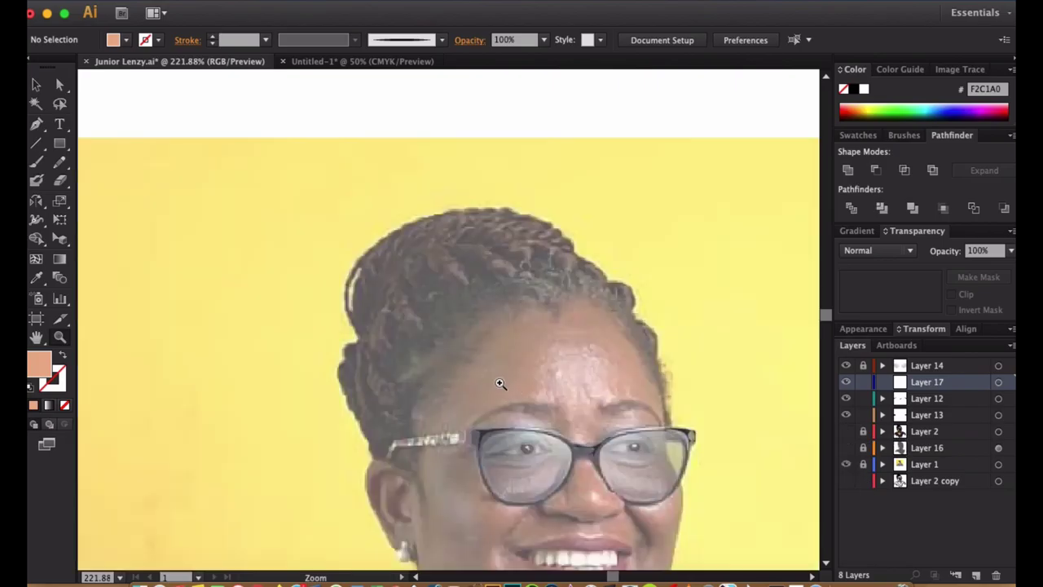
left_click(497, 379)
key("n")
mouse_move(505, 341)
left_mouse_down()
mouse_move(546, 335)
mouse_move(562, 371)
mouse_move(545, 398)
left_mouse_up()
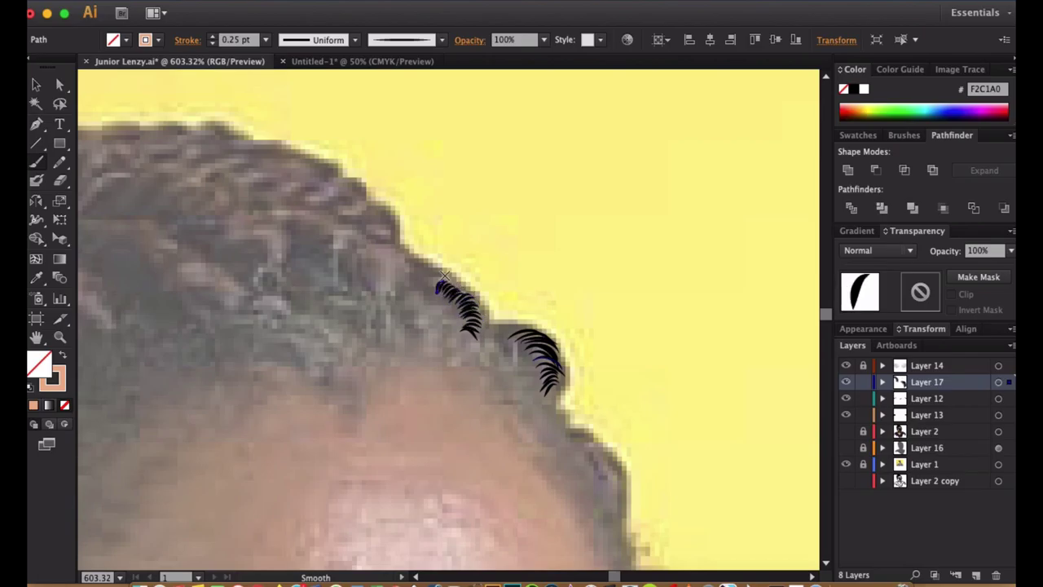
left_click_drag(443, 275, 437, 290)
Paint curved braid strokes atop the braid cluster and along the hairline.
scroll(505, 302, "left", 5)
scroll(505, 301, "up", 1)
mouse_move(528, 277)
left_mouse_down()
mouse_move(557, 256)
mouse_move(551, 231)
mouse_move(490, 198)
left_mouse_up()
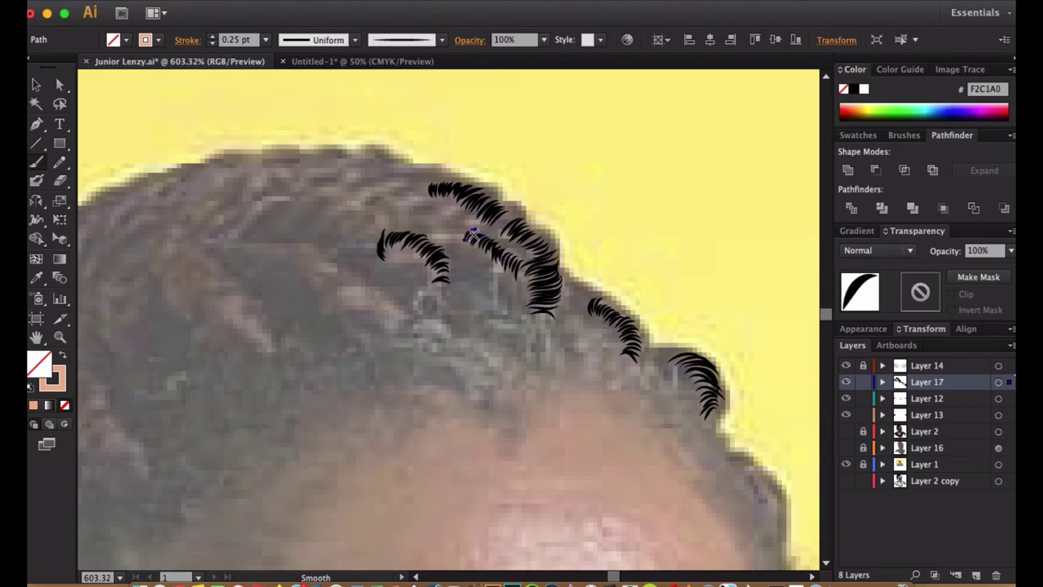
left_click_drag(473, 234, 440, 236)
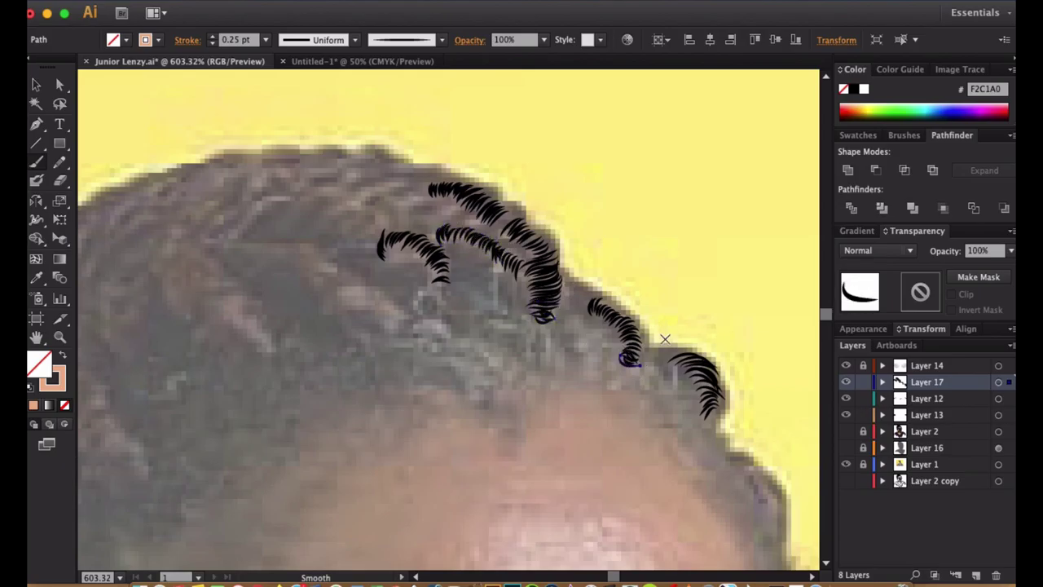
left_click_drag(405, 309, 383, 319)
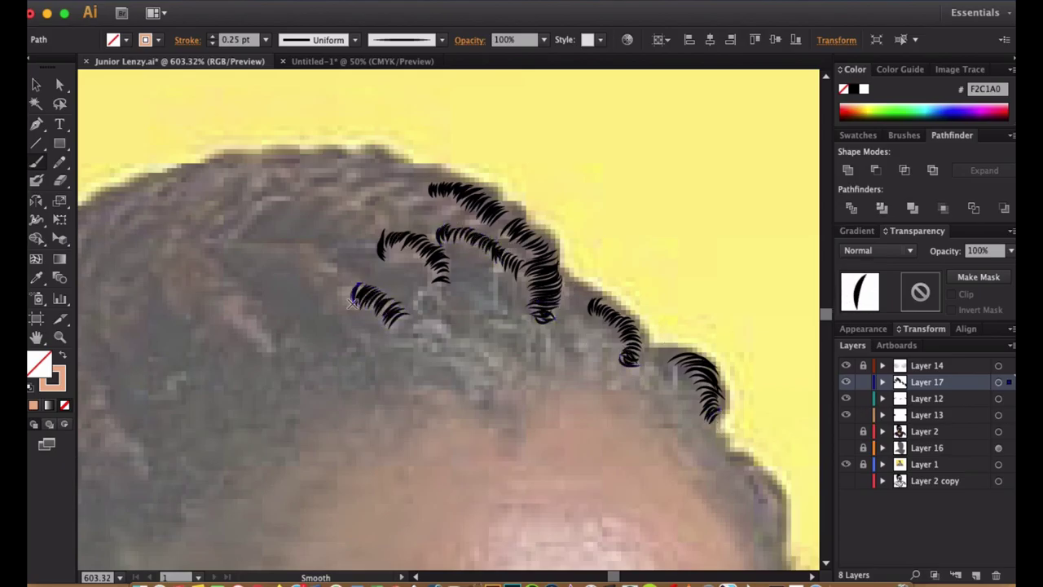
Unlock the Layer 1 photo, then return to the hair layer and paint a braid stroke.
left_click(863, 465)
left_click(924, 469)
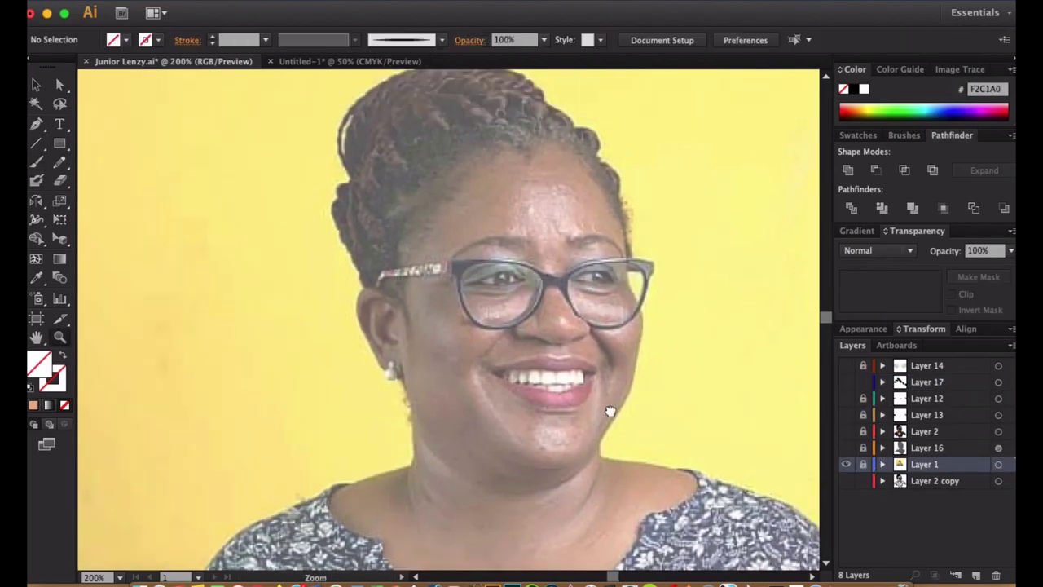
scroll(448, 326, "up", 3)
scroll(465, 291, "up", 5)
scroll(475, 330, "down", 3)
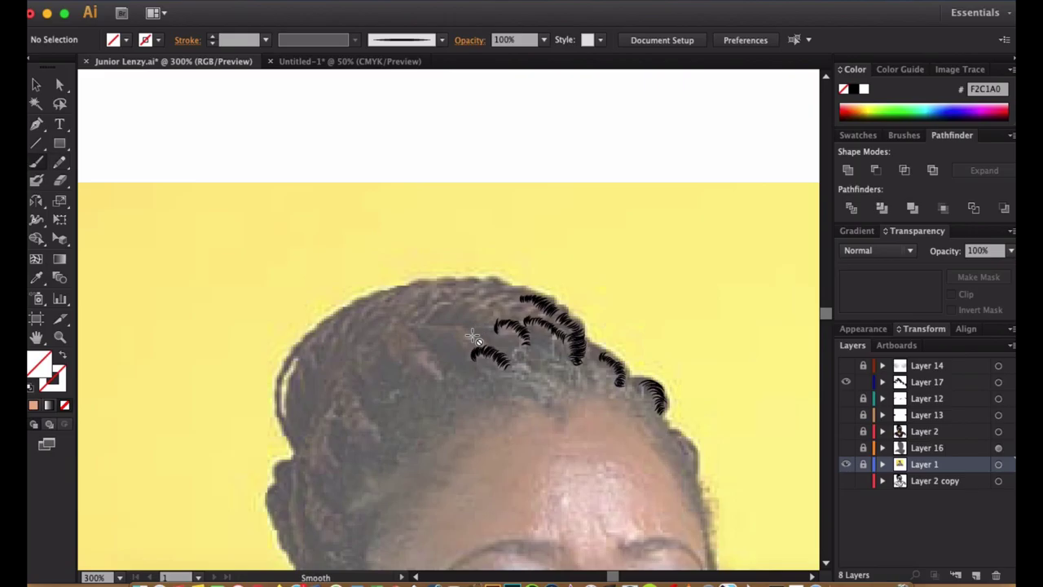
left_click(475, 330)
left_click_drag(471, 351, 476, 340)
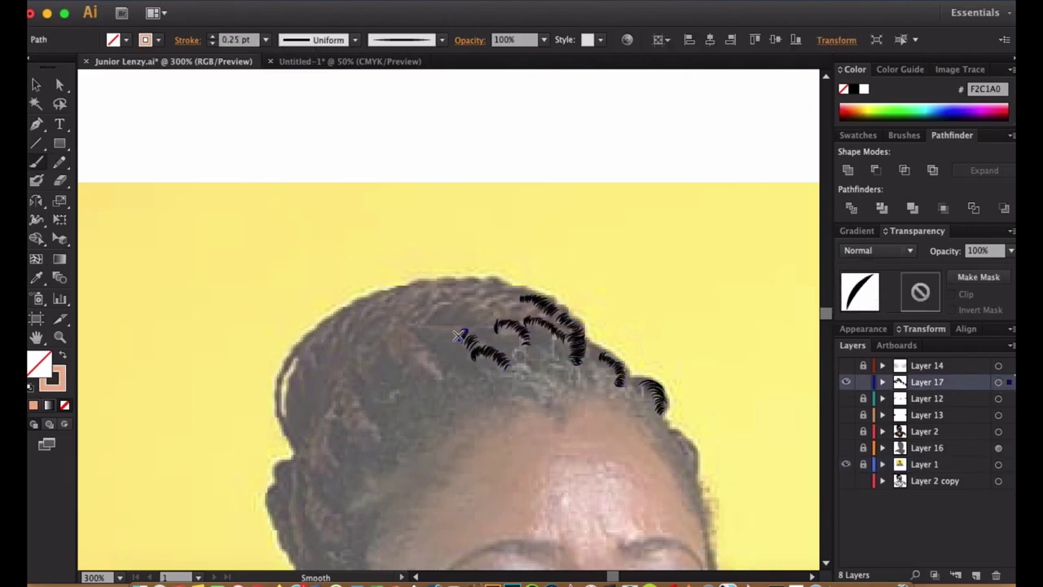
Paint arcing braid strokes on the left and right, undoing a stray hook stroke.
scroll(422, 326, "up", 3)
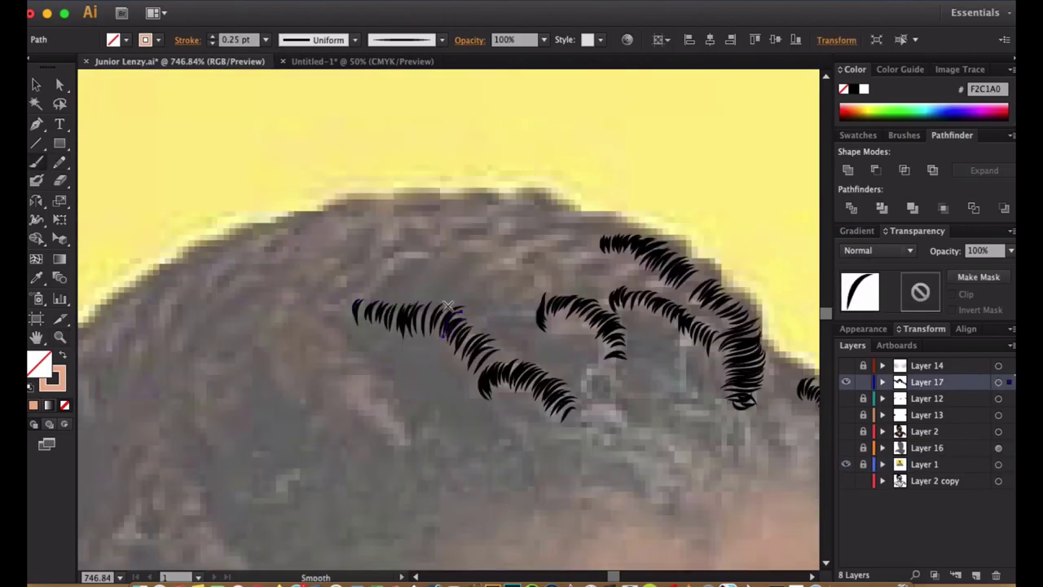
left_click_drag(362, 296, 340, 312)
mouse_move(414, 444)
left_mouse_down()
mouse_move(390, 399)
mouse_move(356, 411)
mouse_move(369, 376)
mouse_move(339, 320)
left_mouse_up()
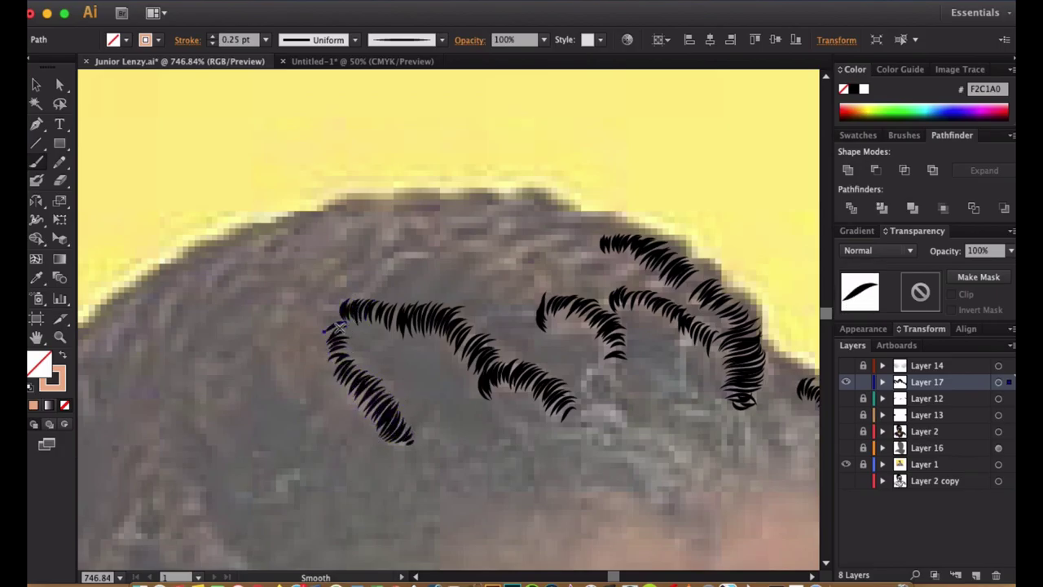
mouse_move(540, 293)
left_mouse_down()
mouse_move(520, 253)
mouse_move(493, 250)
mouse_move(476, 273)
mouse_move(469, 258)
mouse_move(426, 269)
left_mouse_up()
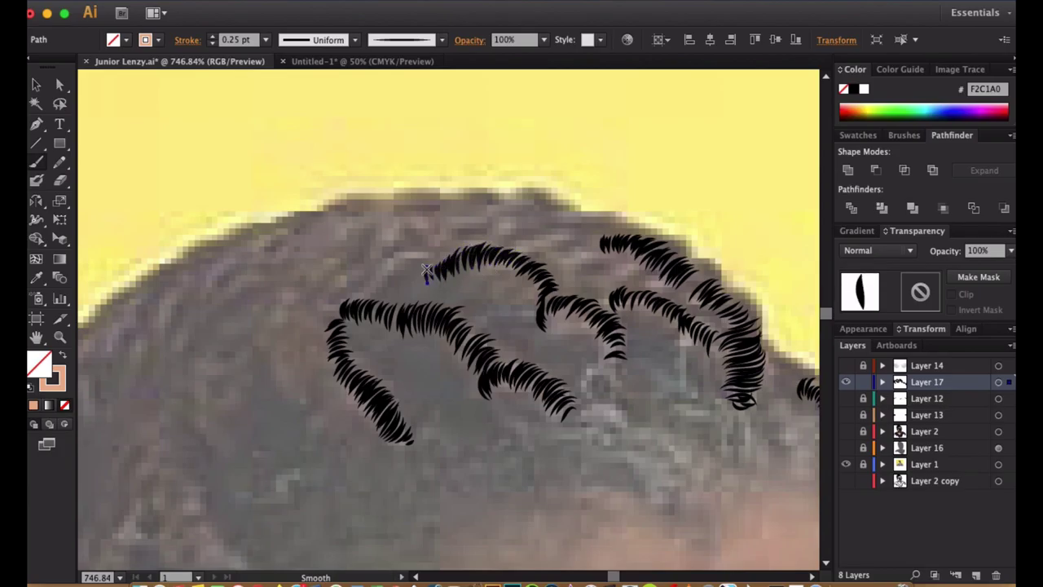
mouse_move(638, 279)
left_mouse_down()
mouse_move(556, 250)
mouse_move(529, 215)
mouse_move(502, 204)
mouse_move(460, 228)
mouse_move(428, 218)
left_mouse_up()
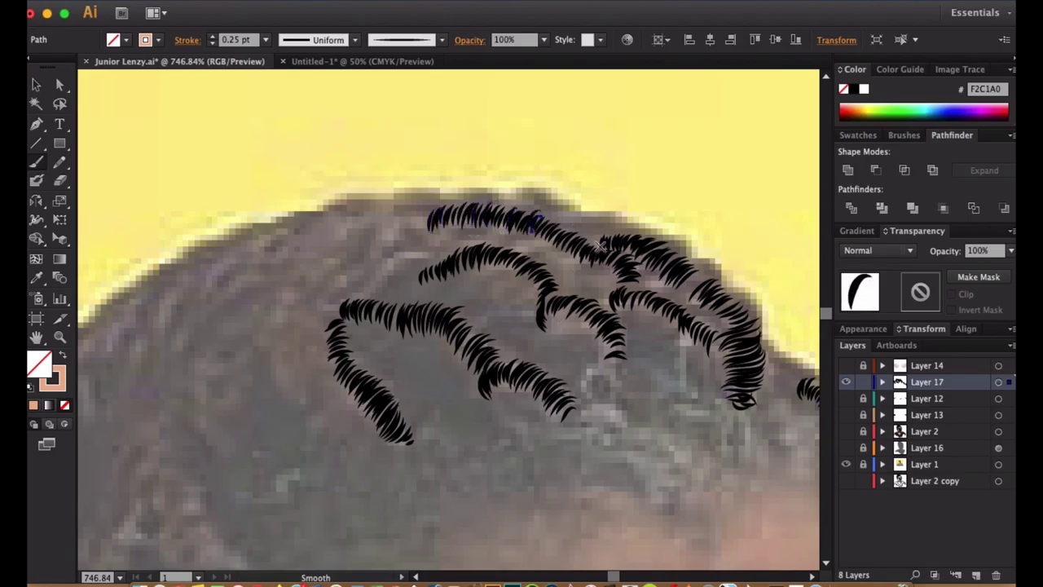
key("super+minus")
key("super+minus")
scroll(456, 326, "down", 4)
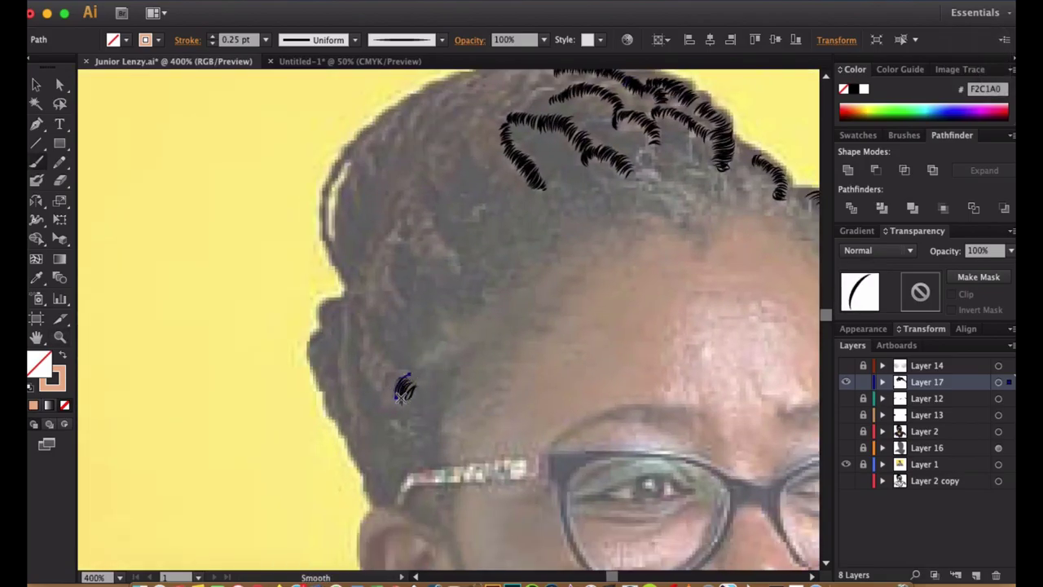
key("super+z")
Add curly strands along the left side braids and above the left strand.
left_click_drag(359, 324, 370, 320)
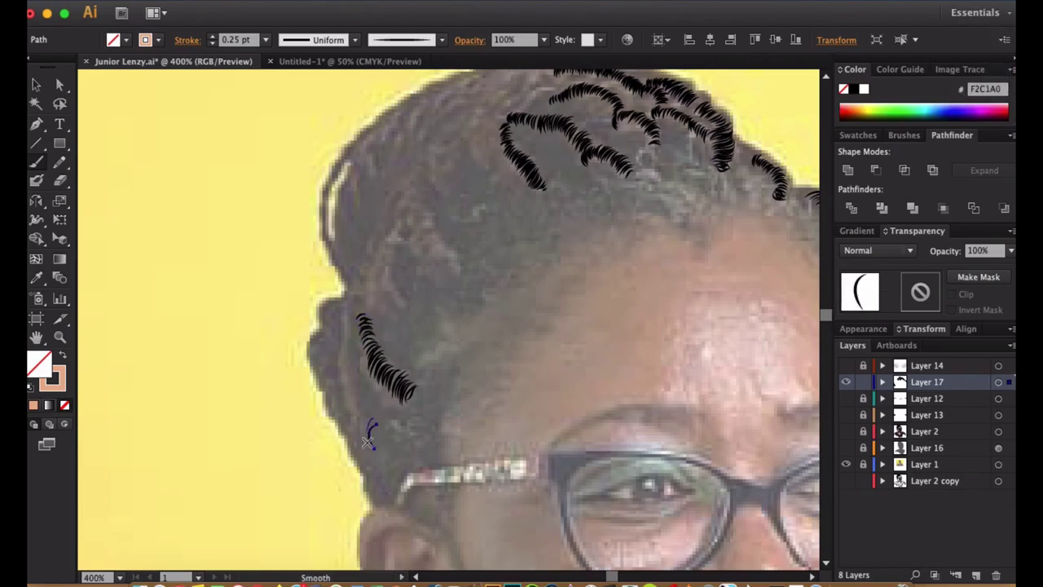
left_click_drag(348, 375, 352, 308)
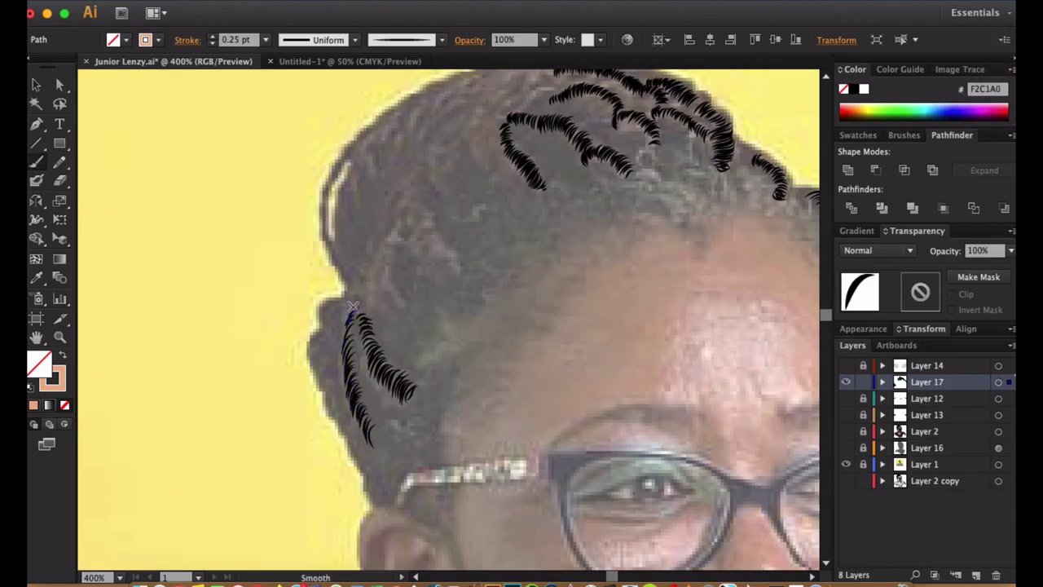
left_click_drag(331, 358, 327, 387)
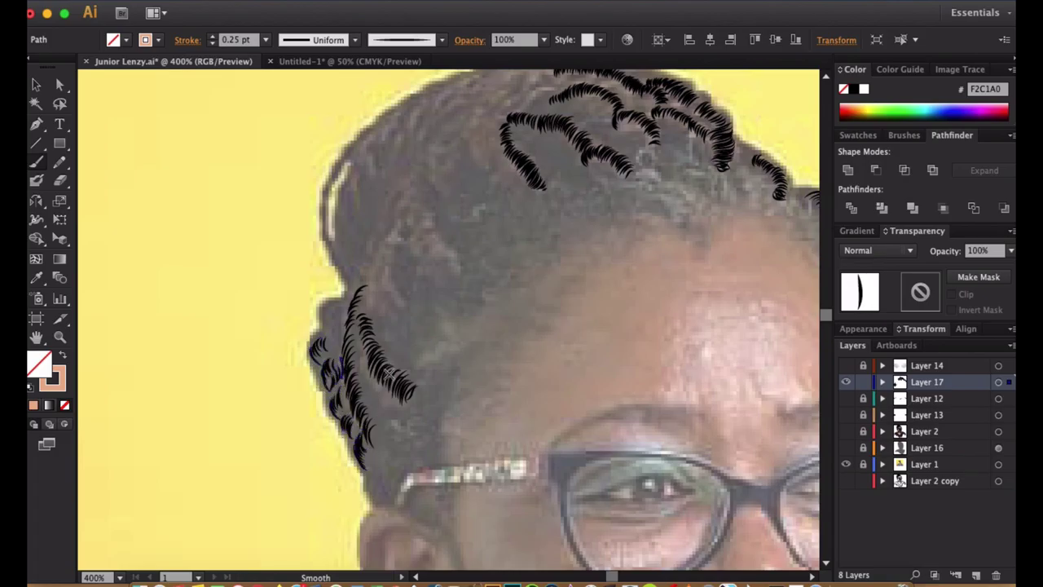
mouse_move(401, 313)
left_mouse_down()
mouse_move(386, 281)
mouse_move(405, 234)
left_mouse_up()
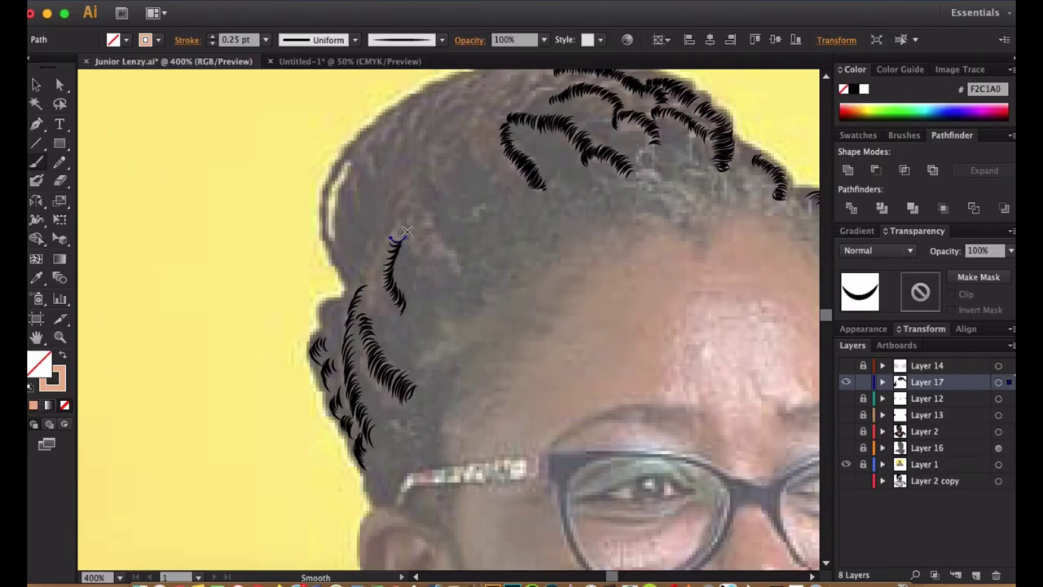
left_click_drag(408, 246, 398, 229)
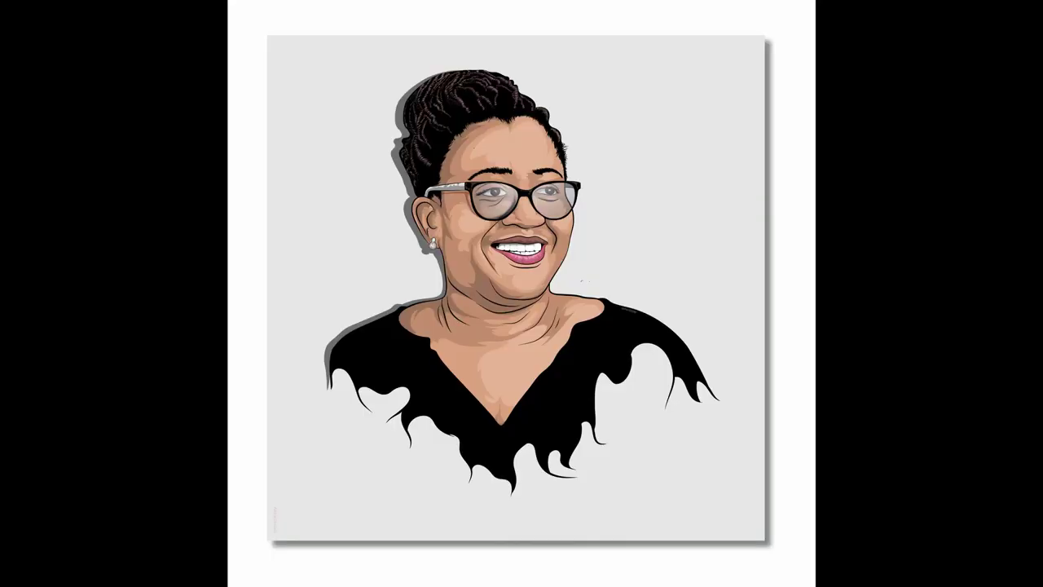